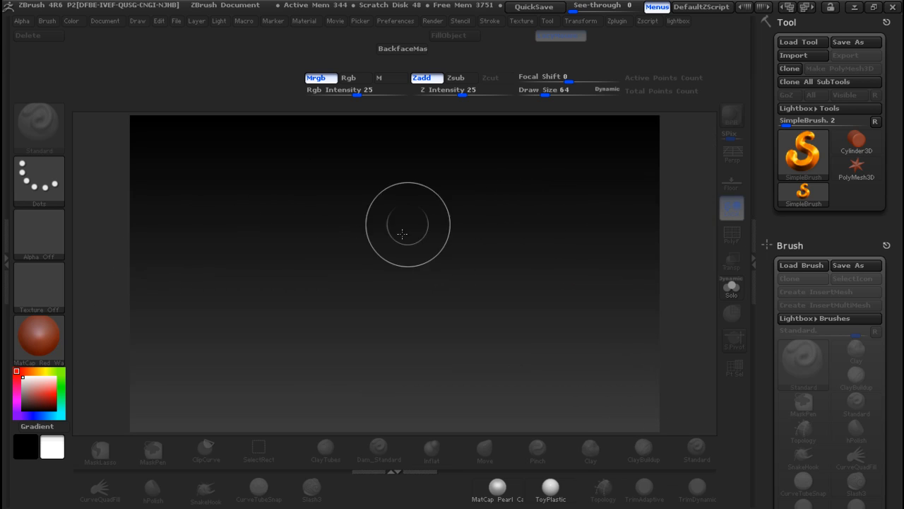
Place a ZSphere in the middle of the canvas and turn on Edit mode for it
{"action": "left_click", "coordinate": [804, 162]}
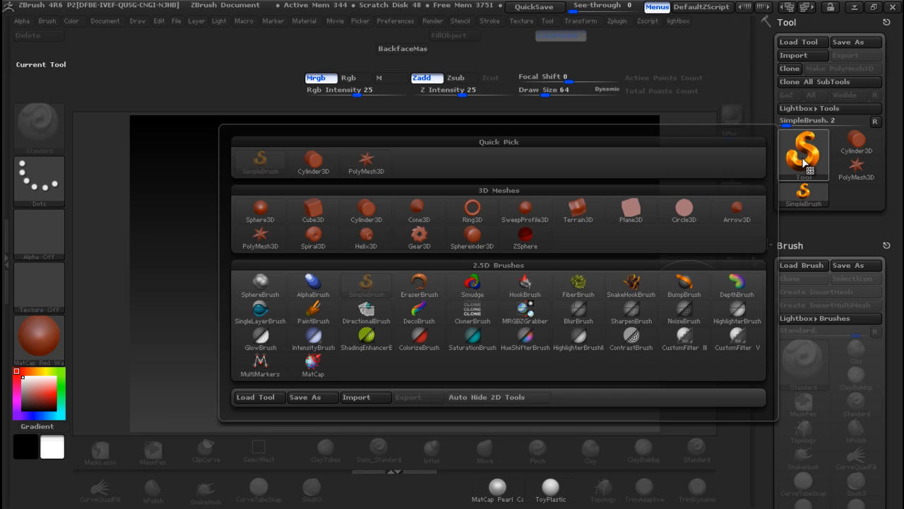
{"action": "left_click", "coordinate": [541, 243]}
{"action": "mouse_move", "coordinate": [399, 249]}
{"action": "left_mouse_down"}
{"action": "mouse_move", "coordinate": [390, 422]}
{"action": "mouse_move", "coordinate": [466, 236]}
{"action": "mouse_move", "coordinate": [395, 431]}
{"action": "mouse_move", "coordinate": [493, 404]}
{"action": "mouse_move", "coordinate": [517, 459]}
{"action": "mouse_move", "coordinate": [509, 416]}
{"action": "mouse_move", "coordinate": [535, 445]}
{"action": "left_mouse_up"}
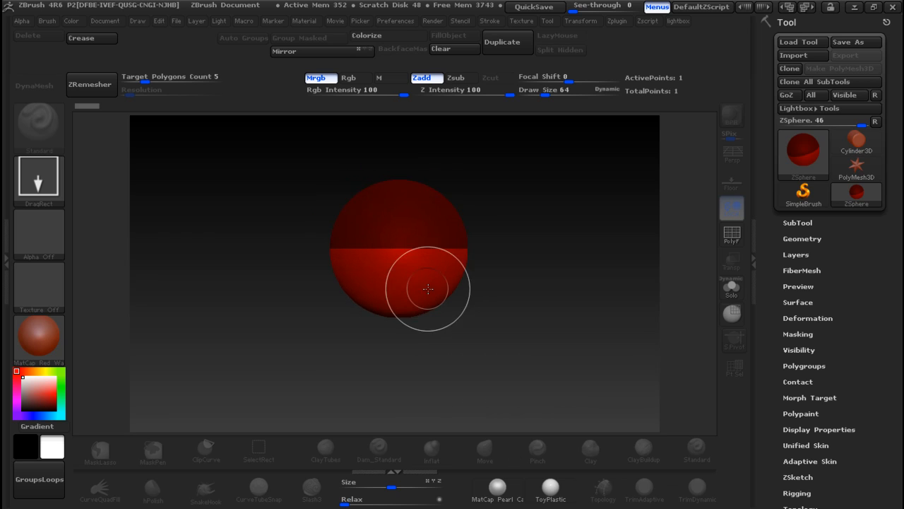
{"action": "key", "text": "t"}
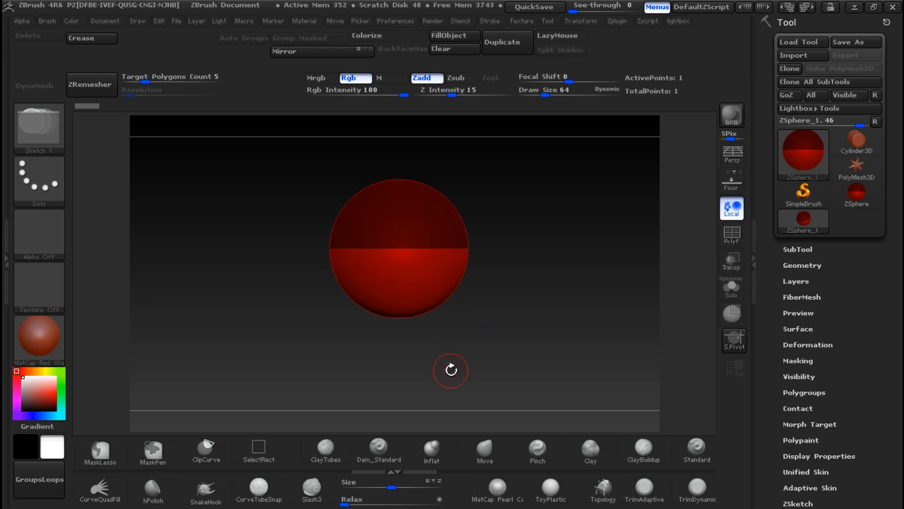
Add child ZSpheres to the root sphere to form an elongated body with a narrower head end
{"action": "left_click_drag", "start_coordinate": [476, 365], "coordinate": [474, 183]}
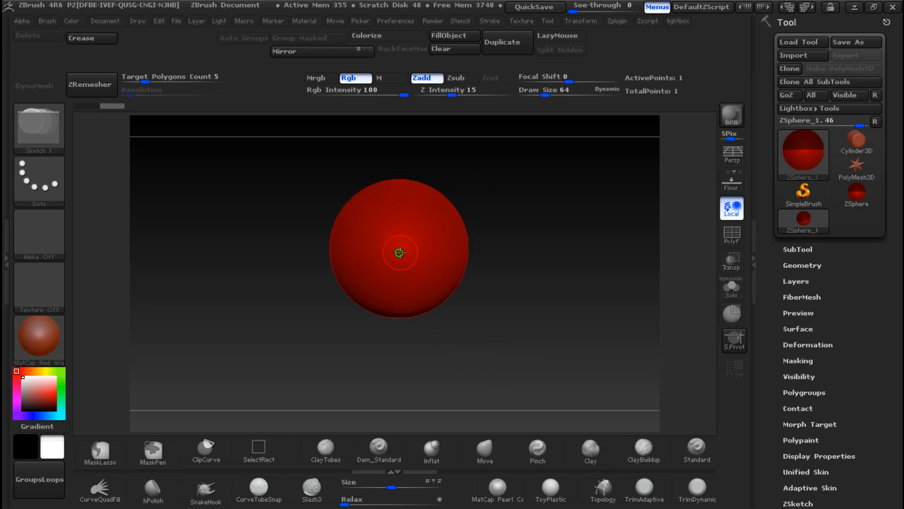
{"action": "left_click_drag", "start_coordinate": [399, 255], "coordinate": [464, 313]}
{"action": "left_click_drag", "start_coordinate": [399, 256], "coordinate": [501, 286]}
{"action": "left_click_drag", "start_coordinate": [547, 177], "coordinate": [523, 254]}
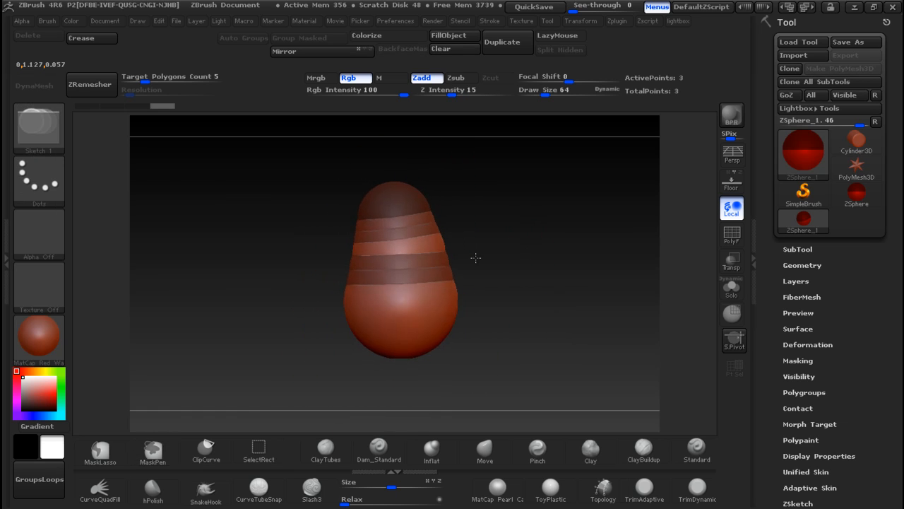
Add a mirrored pair of arm ZSpheres on the upper body and bend their ends outward and upward
{"action": "left_click_drag", "start_coordinate": [407, 254], "coordinate": [412, 262]}
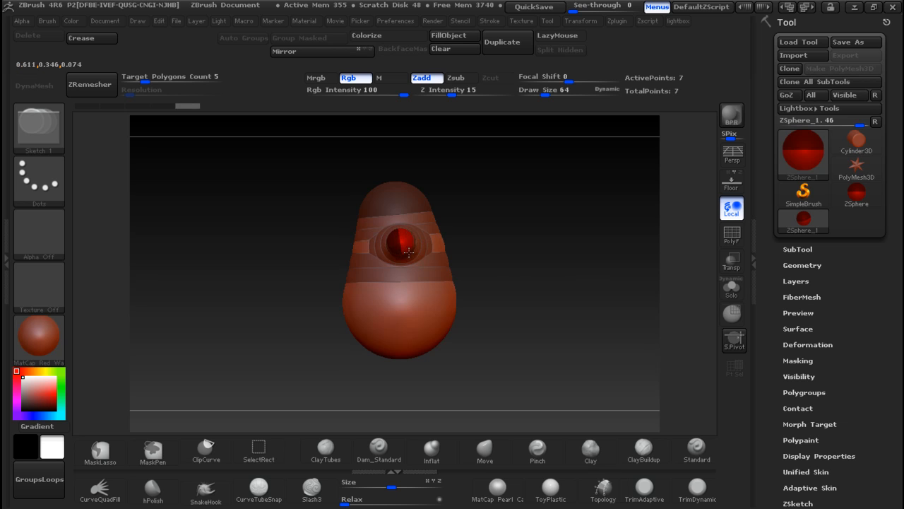
{"action": "left_click_drag", "start_coordinate": [488, 244], "coordinate": [583, 233]}
{"action": "key", "text": "w"}
{"action": "mouse_move", "coordinate": [418, 242]}
{"action": "left_mouse_down"}
{"action": "mouse_move", "coordinate": [437, 226]}
{"action": "mouse_move", "coordinate": [404, 249]}
{"action": "mouse_move", "coordinate": [433, 228]}
{"action": "left_mouse_up"}
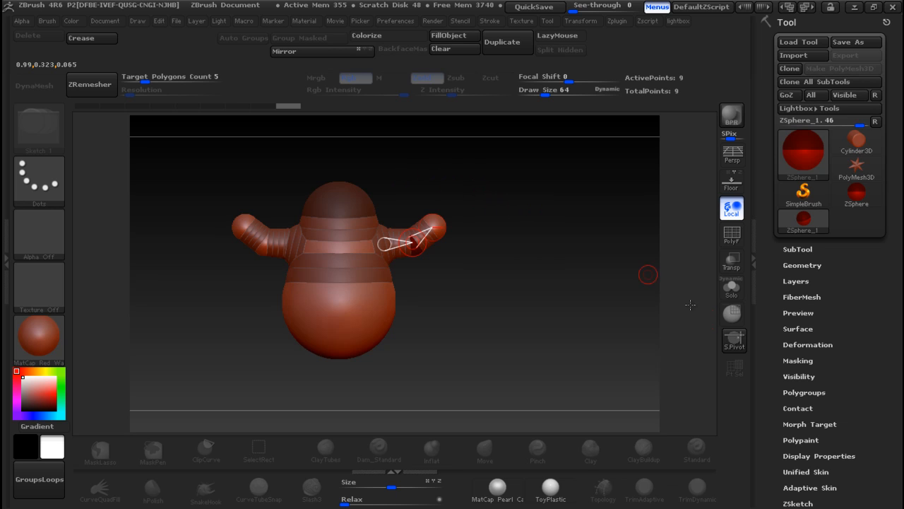
Preview the ZSphere model as an adaptive skin with its density set to 4
{"action": "scroll", "coordinate": [852, 293], "scroll_direction": "down", "scroll_amount": 5}
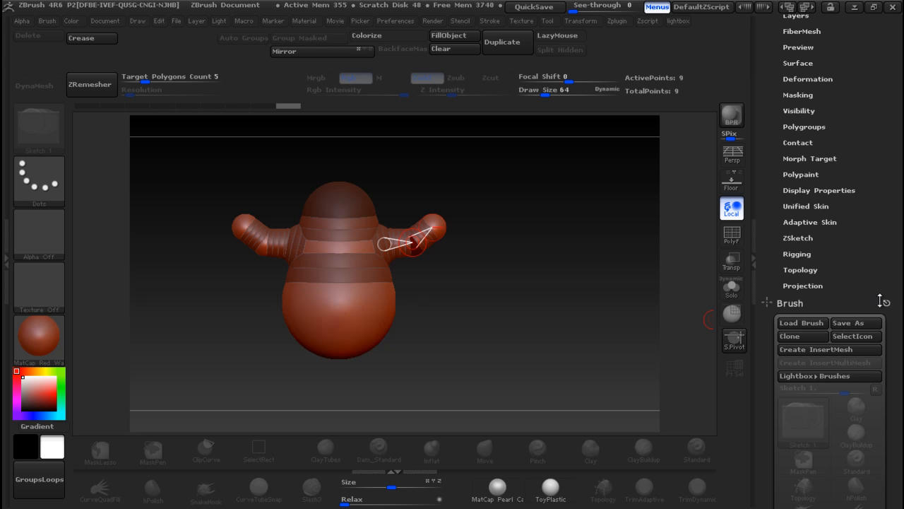
{"action": "left_click", "coordinate": [881, 302]}
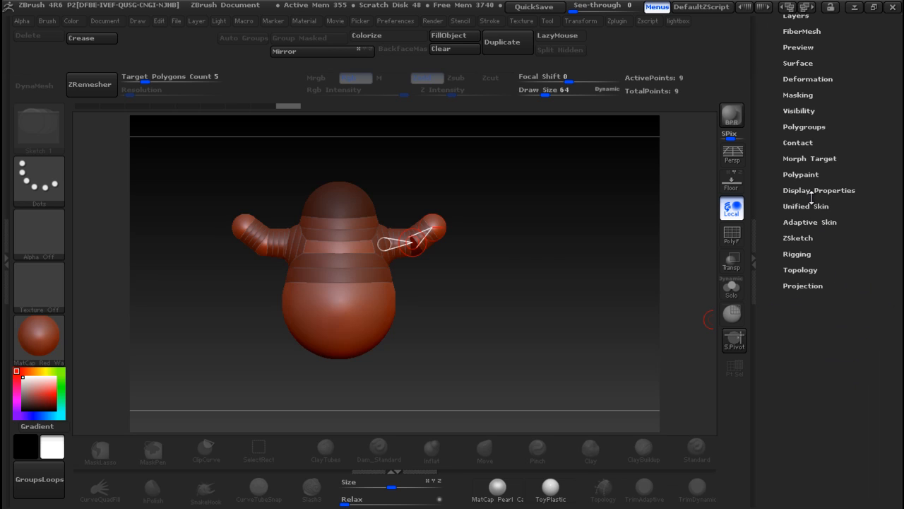
{"action": "left_click", "coordinate": [805, 220]}
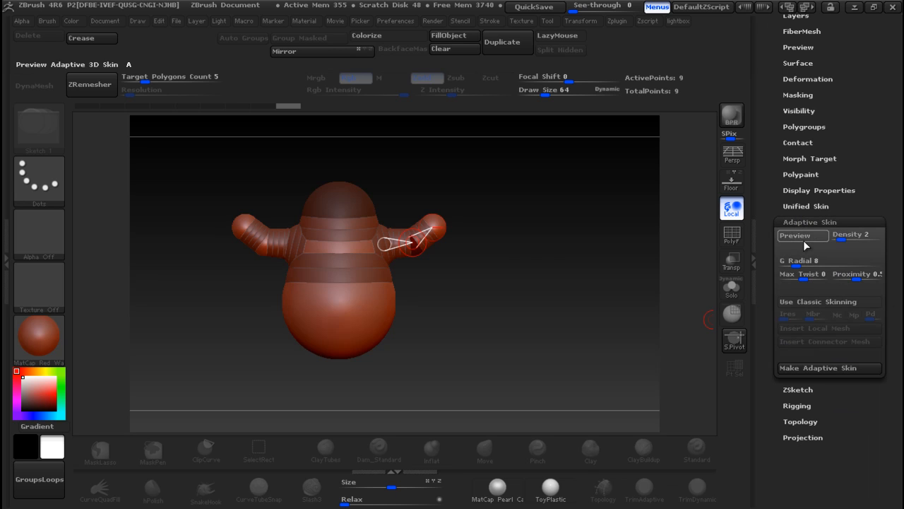
{"action": "left_click", "coordinate": [809, 237]}
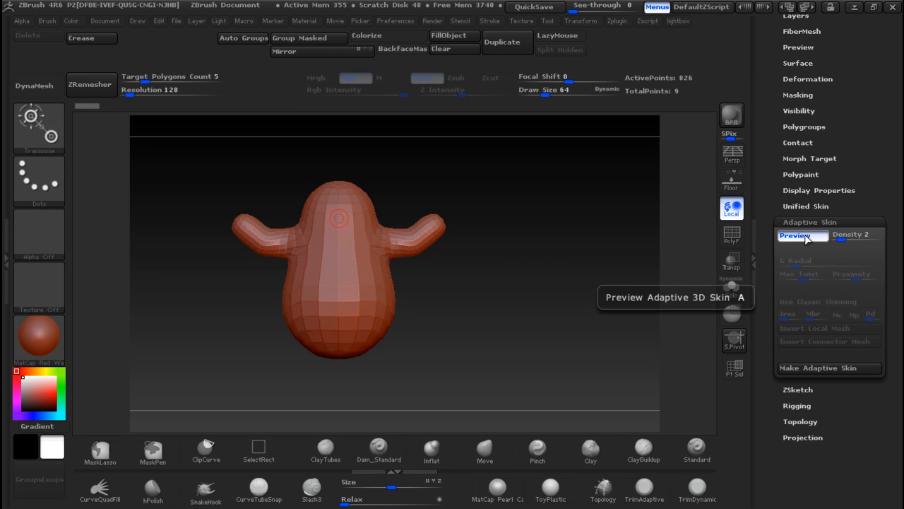
{"action": "left_click", "coordinate": [808, 239]}
{"action": "left_click", "coordinate": [808, 239]}
{"action": "left_click", "coordinate": [808, 239]}
{"action": "left_click_drag", "start_coordinate": [841, 239], "coordinate": [852, 239]}
{"action": "left_click", "coordinate": [801, 236]}
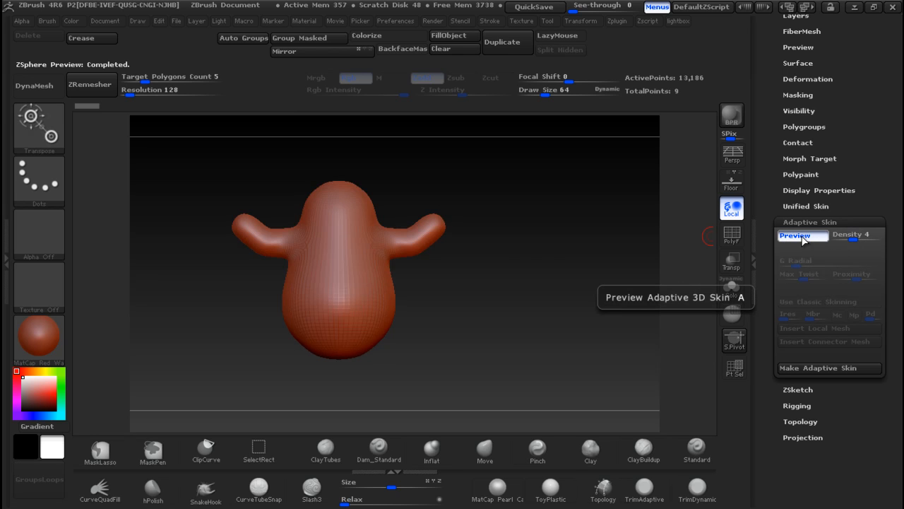
Convert the ZSphere model into an adaptive skin mesh, make the skin the active tool and frame it
{"action": "left_click", "coordinate": [830, 368]}
{"action": "left_click_drag", "start_coordinate": [879, 198], "coordinate": [887, 246]}
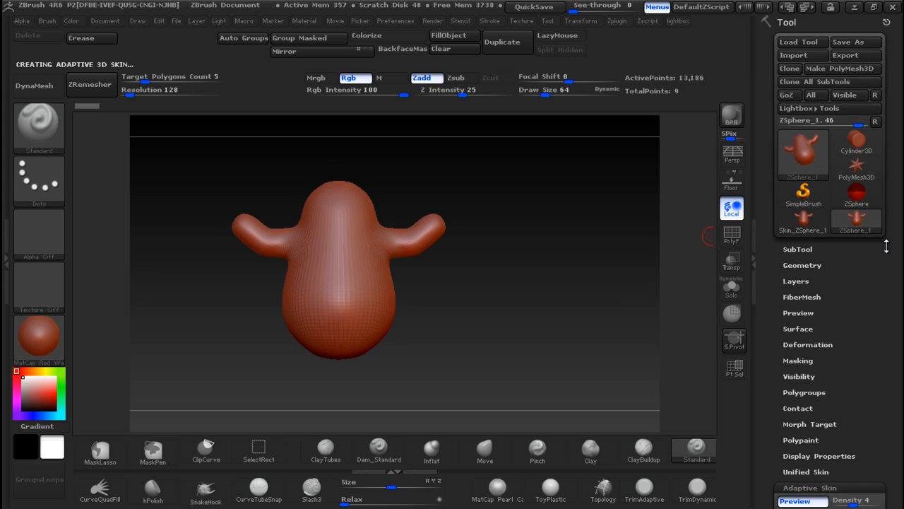
{"action": "left_click", "coordinate": [809, 226]}
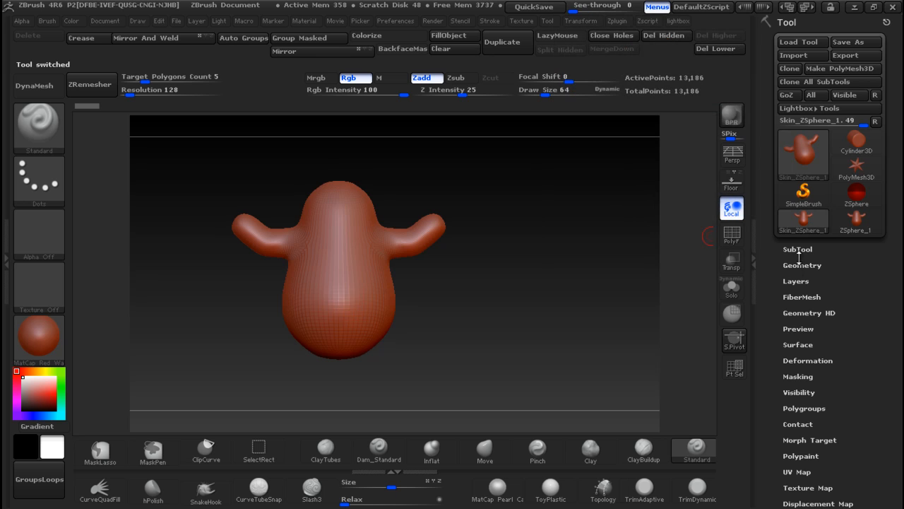
{"action": "left_click", "coordinate": [798, 249]}
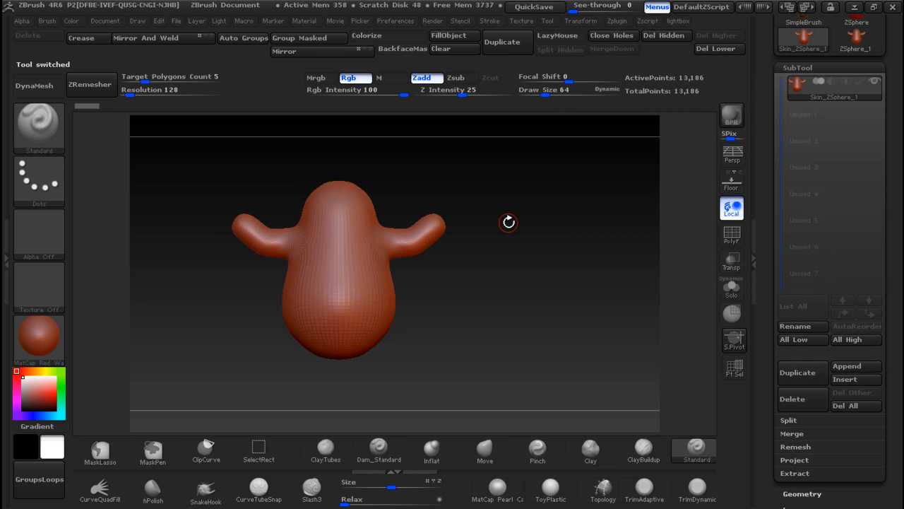
{"action": "key", "text": "f"}
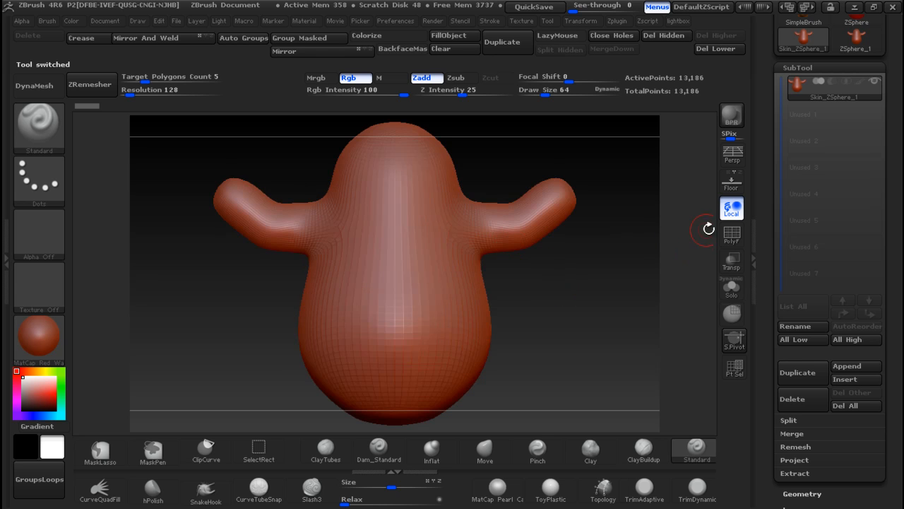
{"action": "left_click", "coordinate": [732, 236]}
{"action": "left_click", "coordinate": [733, 240]}
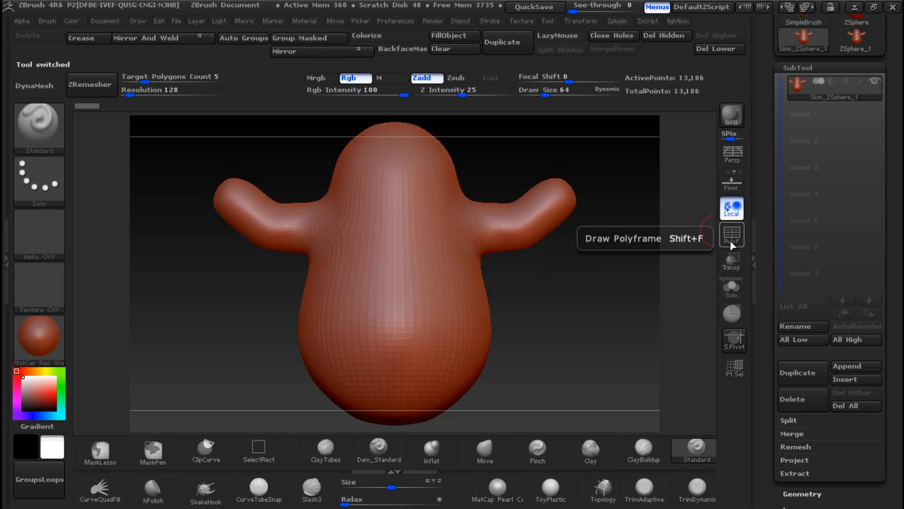
Apply DynaMesh to the skin mesh at resolution 520, declining to freeze the subdivision levels
{"action": "left_click_drag", "start_coordinate": [899, 255], "coordinate": [900, 186]}
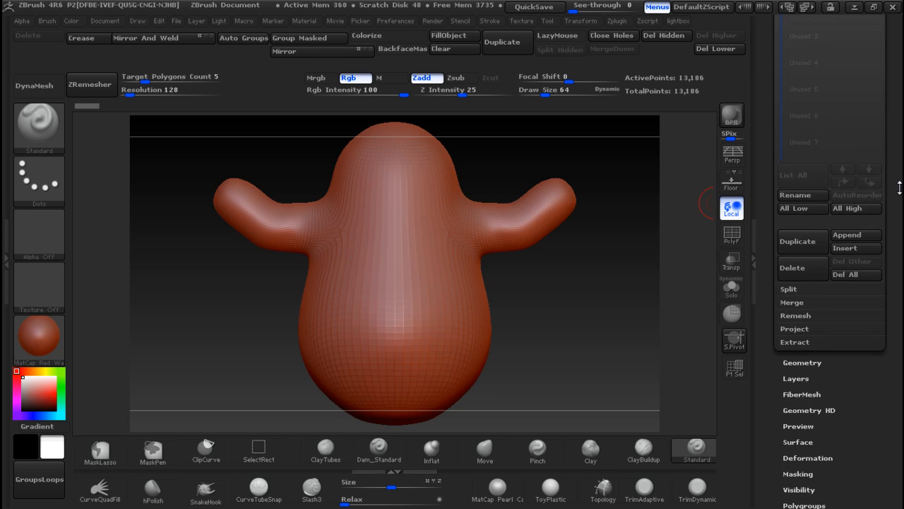
{"action": "left_click", "coordinate": [803, 362]}
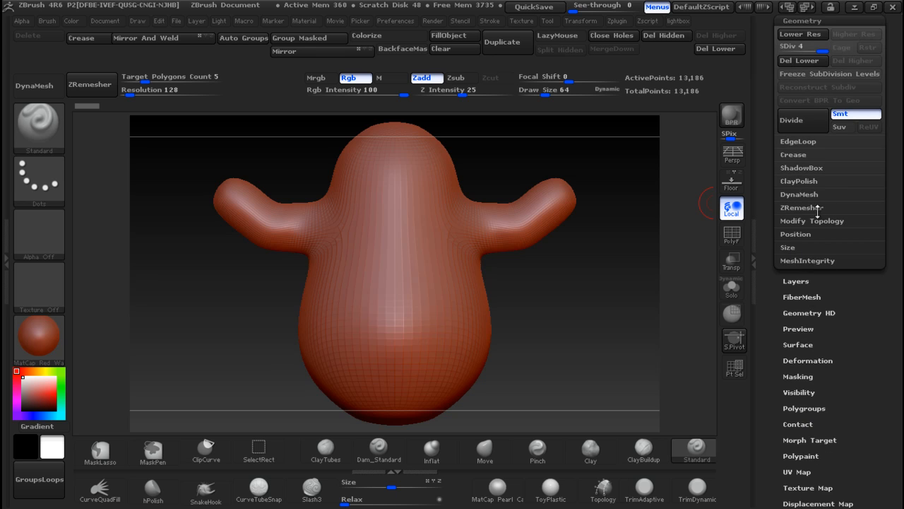
{"action": "left_click", "coordinate": [796, 195]}
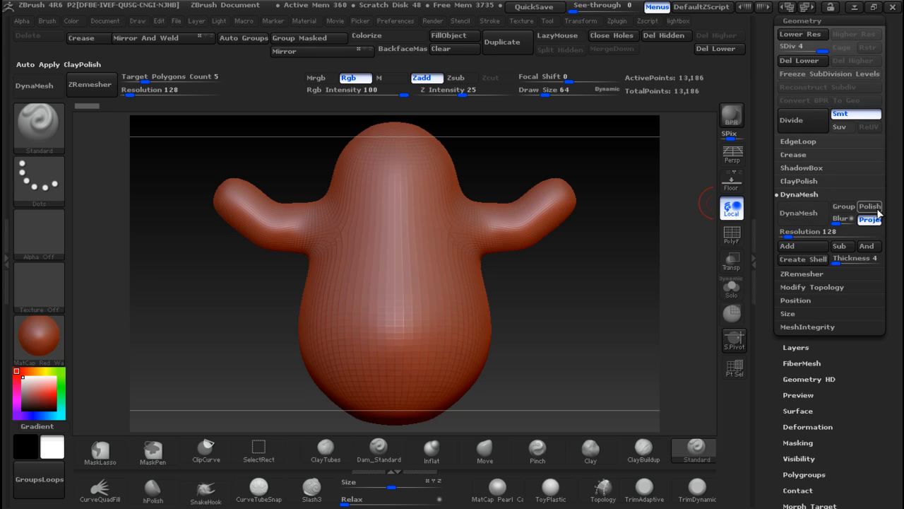
{"action": "left_click", "coordinate": [795, 233]}
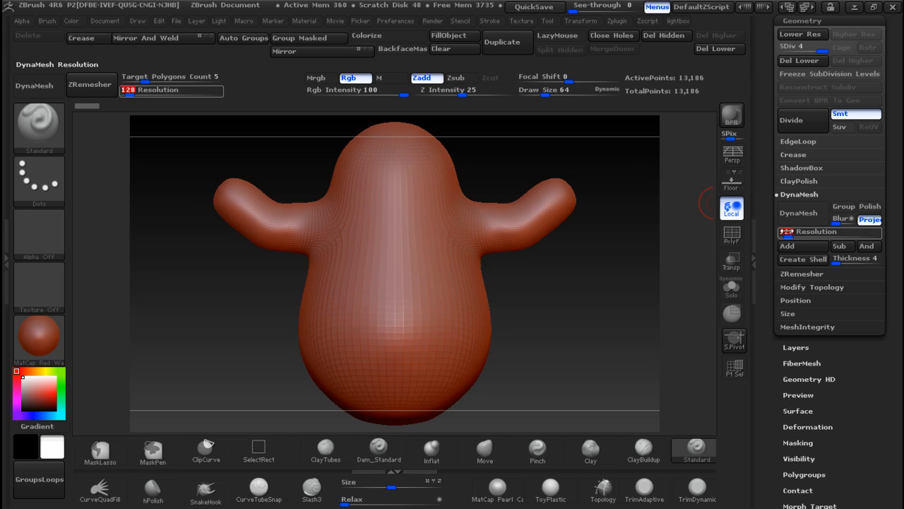
{"action": "type", "text": "520"}
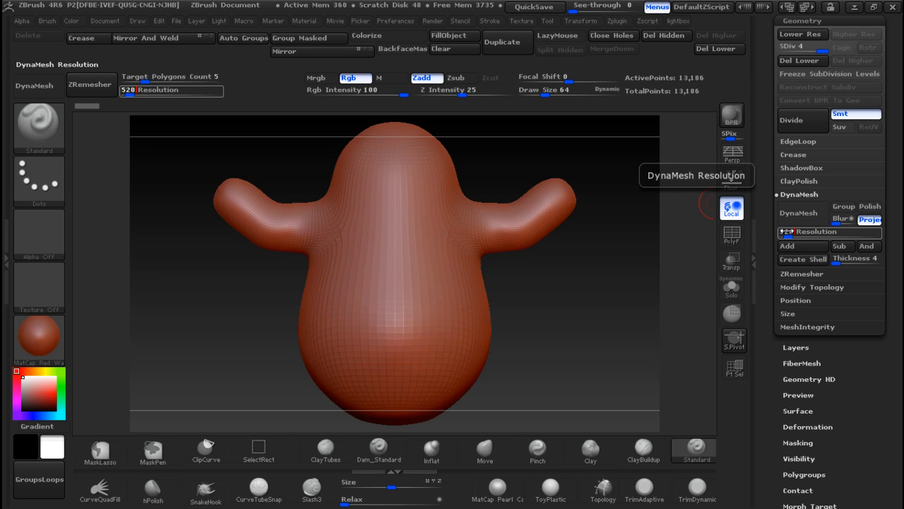
{"action": "key", "text": "Return"}
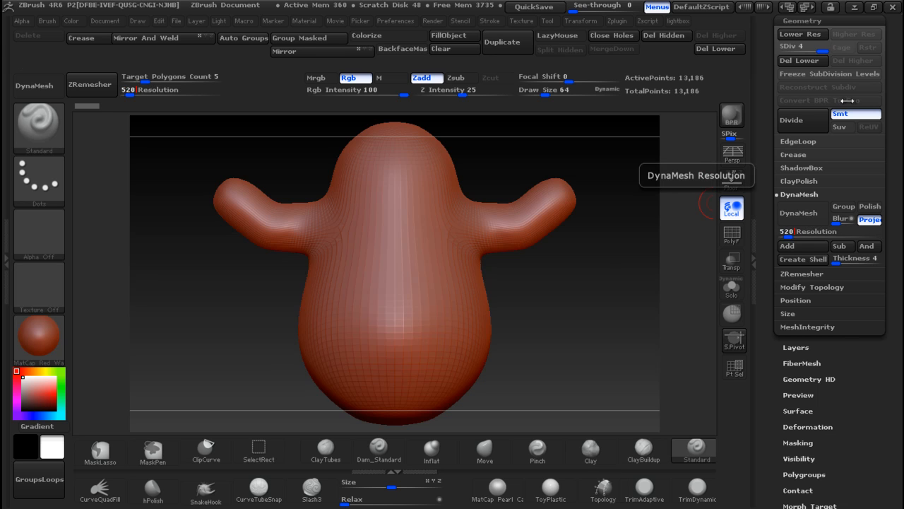
{"action": "left_click", "coordinate": [797, 214]}
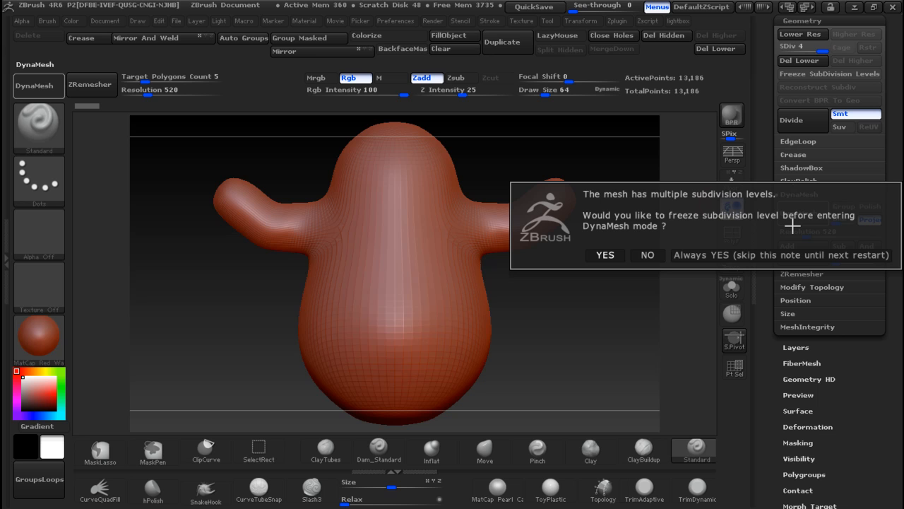
{"action": "left_click", "coordinate": [641, 255]}
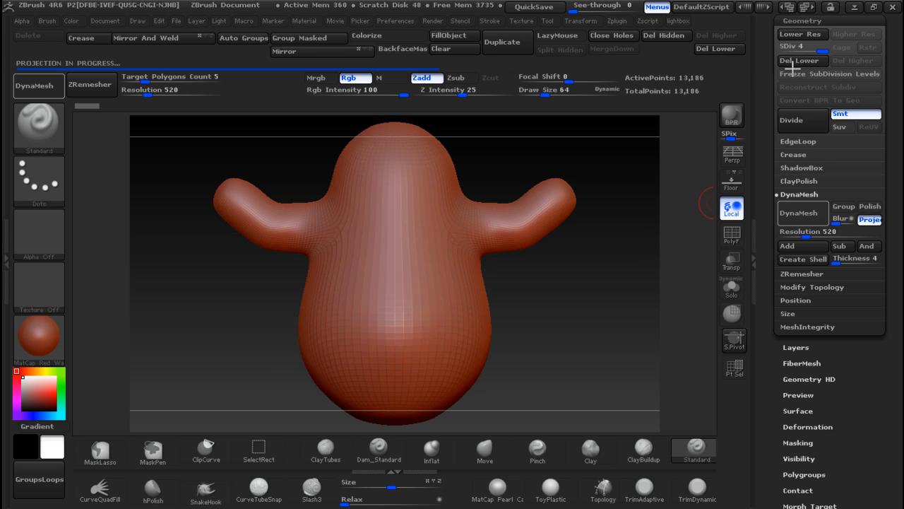
{"action": "left_click", "coordinate": [802, 62]}
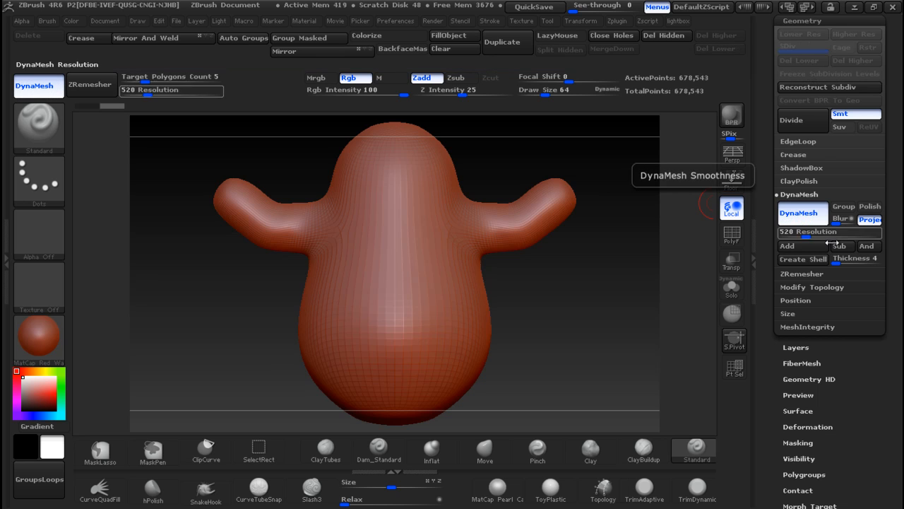
{"action": "left_click", "coordinate": [732, 233]}
{"action": "left_click", "coordinate": [732, 233]}
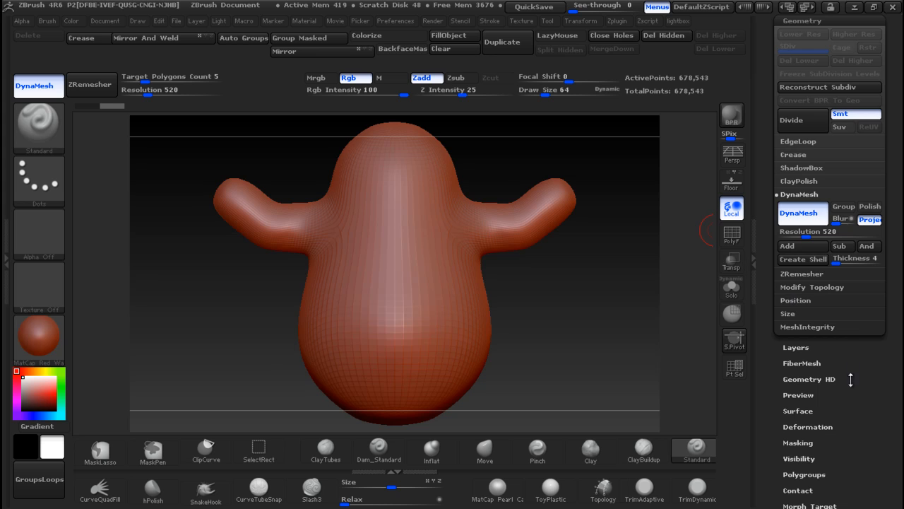
Smooth the whole mesh with the Polish deformation
{"action": "scroll", "coordinate": [860, 372], "scroll_direction": "down", "scroll_amount": 5}
{"action": "left_click", "coordinate": [813, 256]}
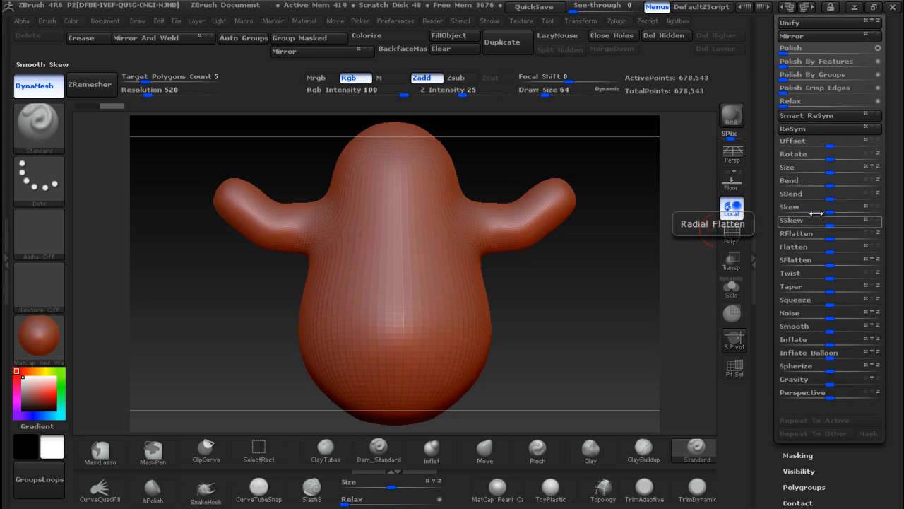
{"action": "left_click_drag", "start_coordinate": [783, 55], "coordinate": [816, 48]}
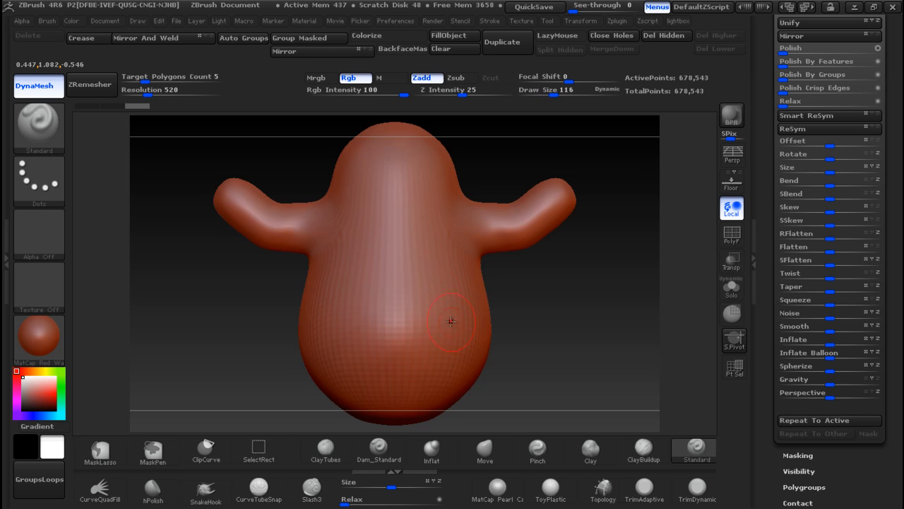
Increase the brush size to 136 and smooth away the faceting on the head, upper body and arms
{"action": "key", "text": "bracketright"}
{"action": "key", "text": "bracketright"}
{"action": "key", "text": "shift"}
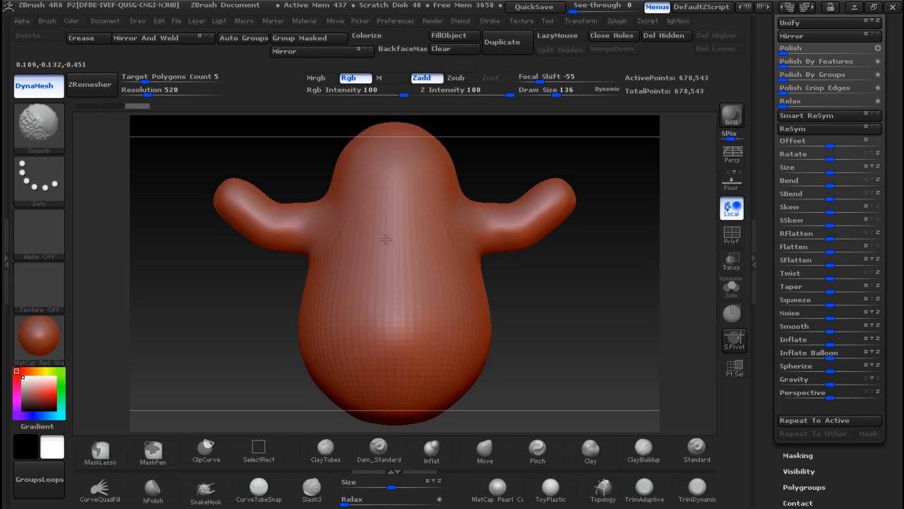
{"action": "left_click_drag", "start_coordinate": [386, 240], "coordinate": [383, 188], "text": "shift"}
{"action": "mouse_move", "coordinate": [449, 228]}
{"action": "left_mouse_down", "text": "shift"}
{"action": "mouse_move", "coordinate": [353, 186]}
{"action": "mouse_move", "coordinate": [313, 228]}
{"action": "mouse_move", "coordinate": [436, 229]}
{"action": "left_mouse_up", "text": "shift"}
{"action": "left_click_drag", "start_coordinate": [479, 171], "coordinate": [629, 172]}
{"action": "mouse_move", "coordinate": [410, 168]}
{"action": "left_mouse_down", "text": "shift"}
{"action": "mouse_move", "coordinate": [426, 246]}
{"action": "mouse_move", "coordinate": [520, 244]}
{"action": "left_mouse_up", "text": "shift"}
{"action": "left_click_drag", "start_coordinate": [606, 308], "coordinate": [304, 317]}
{"action": "mouse_move", "coordinate": [524, 165]}
{"action": "right_mouse_down", "text": "ctrl"}
{"action": "mouse_move", "coordinate": [561, 172]}
{"action": "mouse_move", "coordinate": [504, 219]}
{"action": "mouse_move", "coordinate": [511, 209]}
{"action": "right_mouse_up", "text": "ctrl"}
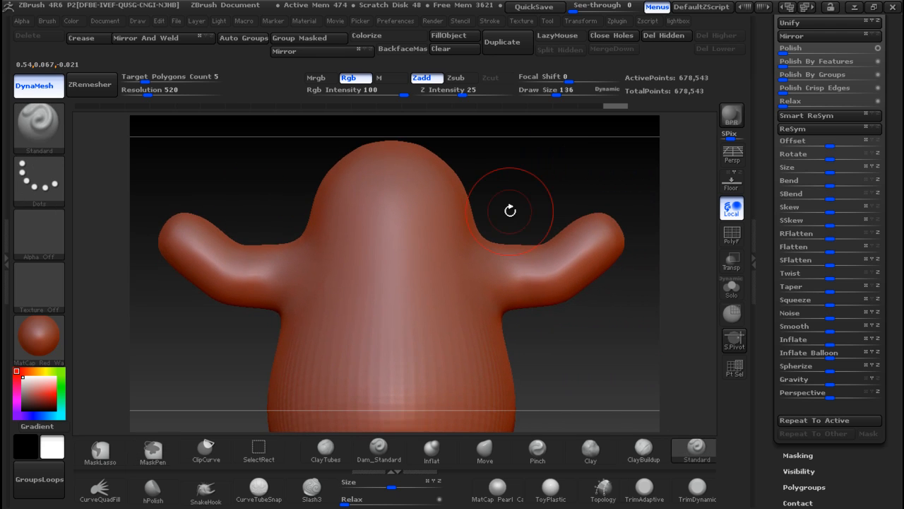
Switch to Windows Explorer and open the reference picture WP_20140129_017.jpg from the Pictures library
{"action": "key", "text": "alt+Tab"}
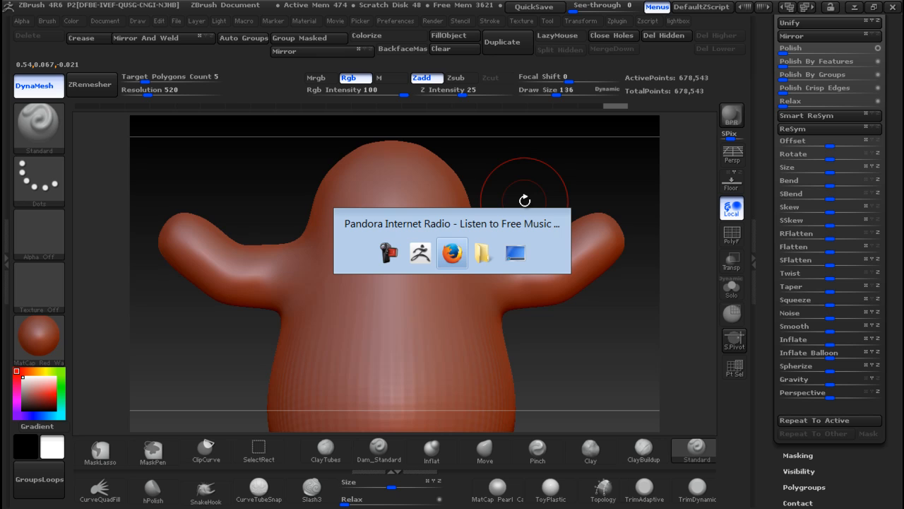
{"action": "key", "text": "alt+Tab"}
{"action": "key", "text": "alt+Tab"}
{"action": "key", "text": "alt+Tab"}
{"action": "key", "text": "alt+Tab"}
{"action": "key", "text": "alt+Tab"}
{"action": "key", "text": "alt+Tab"}
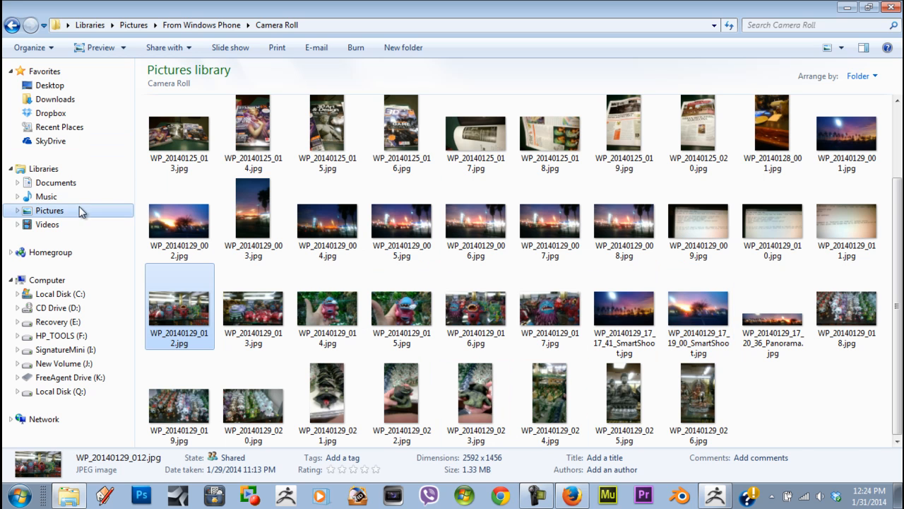
{"action": "left_click", "coordinate": [63, 216]}
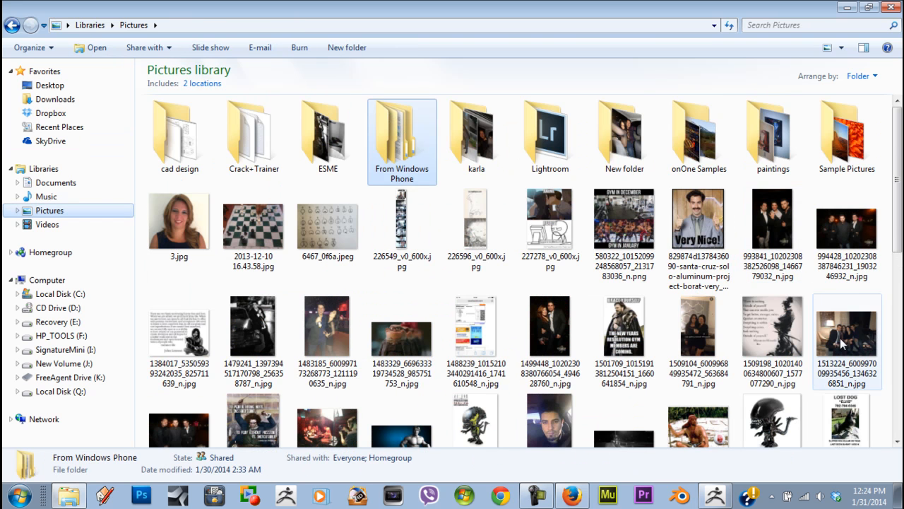
{"action": "scroll", "coordinate": [897, 229], "scroll_direction": "down", "scroll_amount": 3}
{"action": "scroll", "coordinate": [897, 230], "scroll_direction": "down", "scroll_amount": 8}
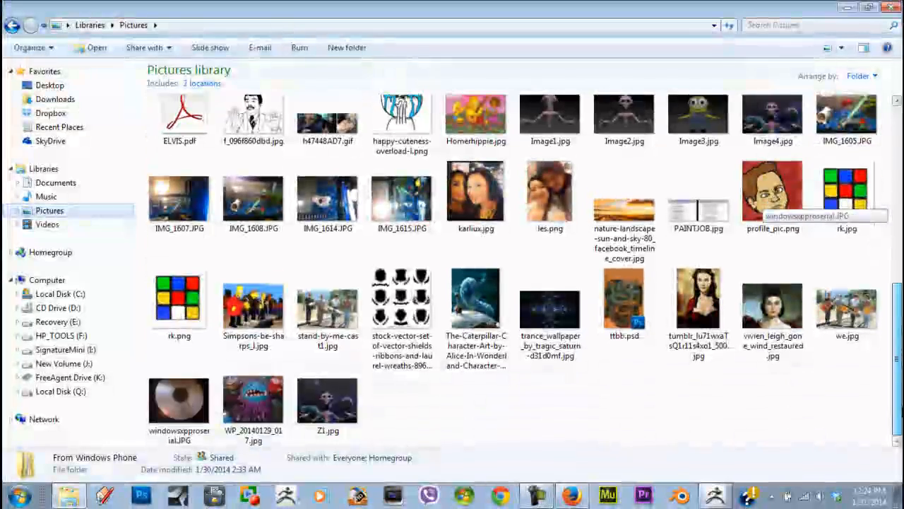
{"action": "double_click", "coordinate": [252, 399]}
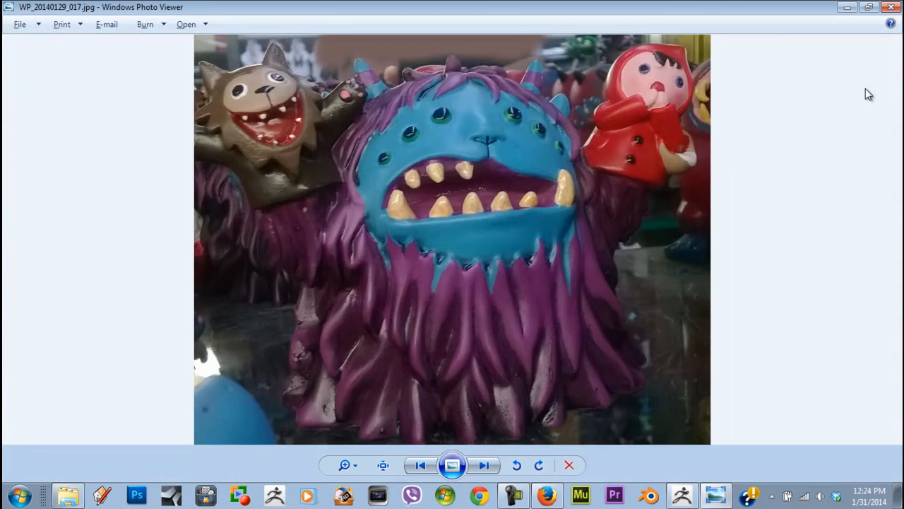
Switch back to ZBrush and widen the creature's body with the Size deformation, keeping its height, and frame it
{"action": "left_click", "coordinate": [682, 496]}
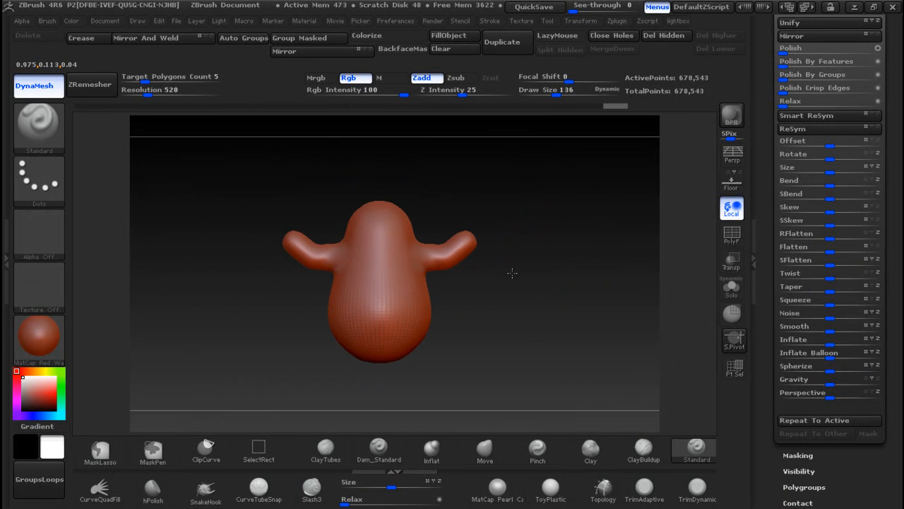
{"action": "left_click_drag", "start_coordinate": [510, 271], "coordinate": [555, 262], "text": "alt"}
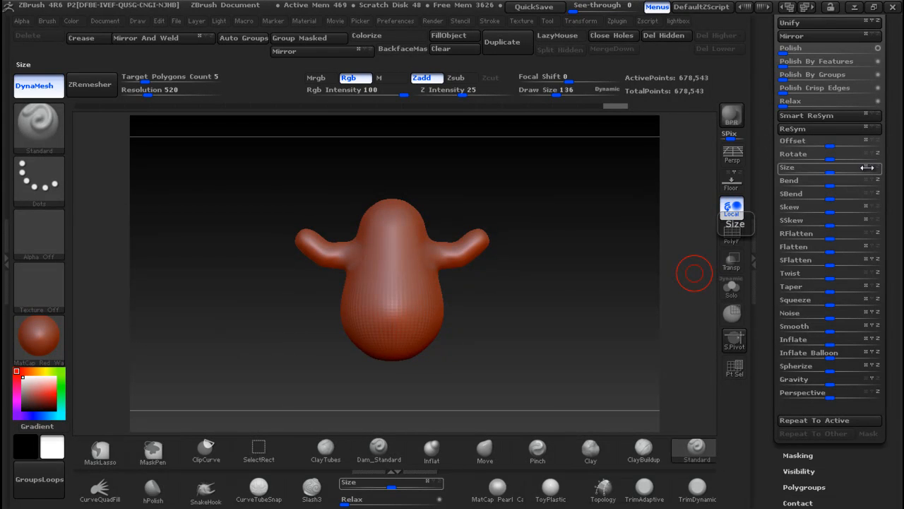
{"action": "left_click_drag", "start_coordinate": [832, 174], "coordinate": [846, 170]}
{"action": "left_click_drag", "start_coordinate": [842, 169], "coordinate": [841, 171]}
{"action": "mouse_move", "coordinate": [531, 262]}
{"action": "left_mouse_down"}
{"action": "mouse_move", "coordinate": [624, 268]}
{"action": "mouse_move", "coordinate": [531, 256]}
{"action": "left_mouse_up"}
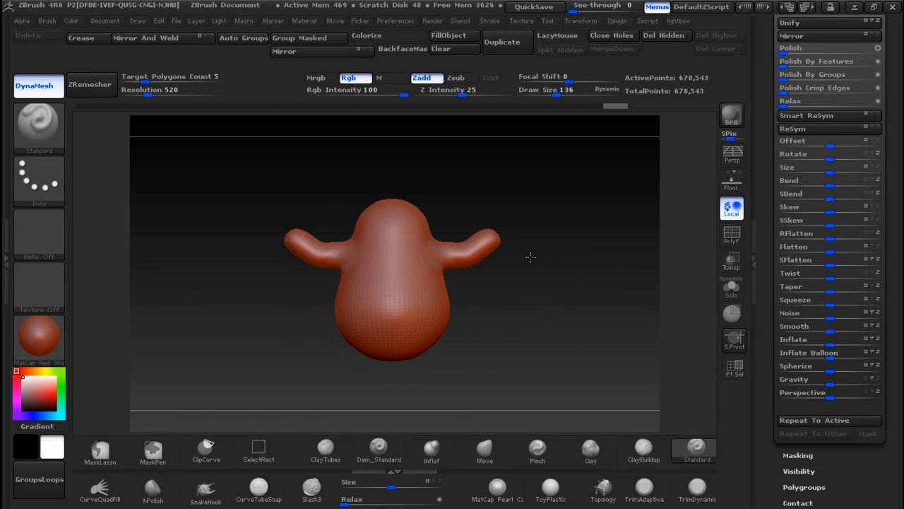
{"action": "key", "text": "f"}
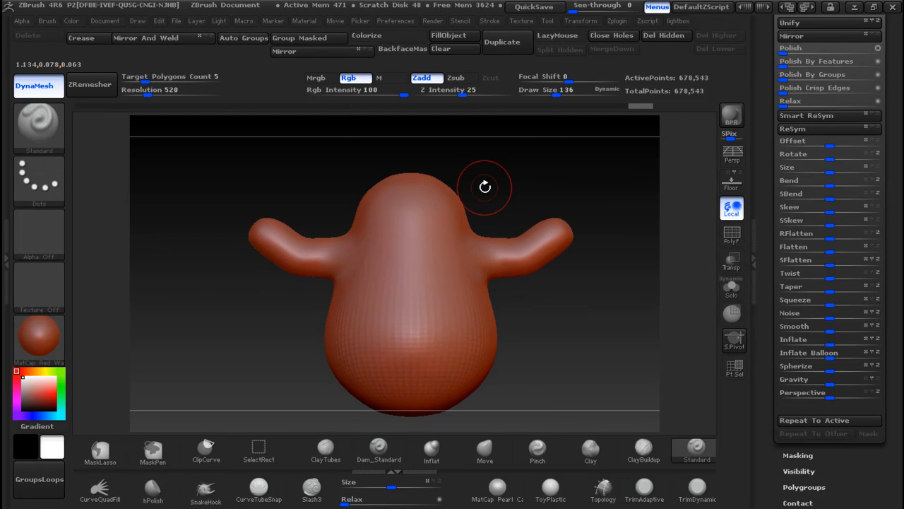
Reduce the brush size to 52 and check the creature's face in the reference picture
{"action": "mouse_move", "coordinate": [483, 194]}
{"action": "right_mouse_down", "text": "ctrl"}
{"action": "mouse_move", "coordinate": [520, 253]}
{"action": "mouse_move", "coordinate": [499, 230]}
{"action": "right_mouse_up", "text": "ctrl"}
{"action": "key", "text": "["}
{"action": "key", "text": "["}
{"action": "key", "text": "["}
{"action": "key", "text": "["}
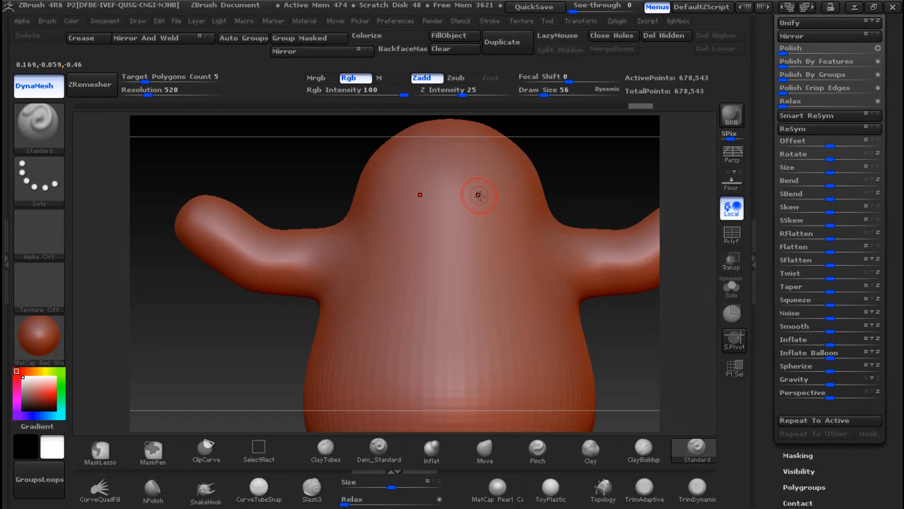
{"action": "key", "text": "alt+Tab"}
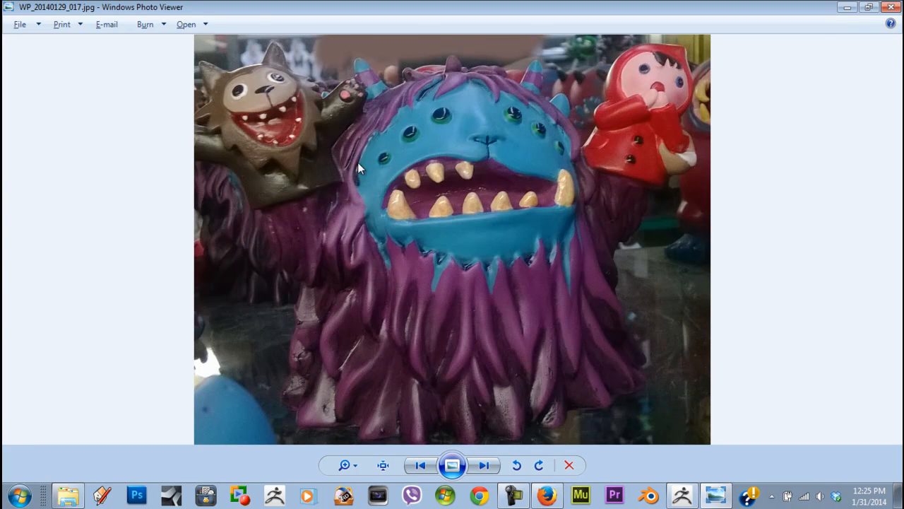
{"action": "key", "text": "alt+Tab"}
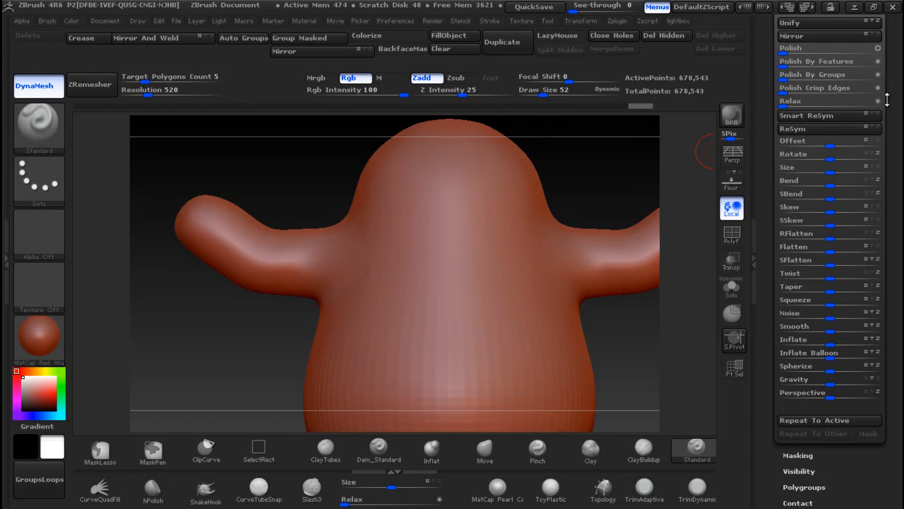
Append a Sphere3D as a new subtool and make it the active subtool
{"action": "left_click_drag", "start_coordinate": [877, 127], "coordinate": [899, 229]}
{"action": "left_click", "coordinate": [797, 248]}
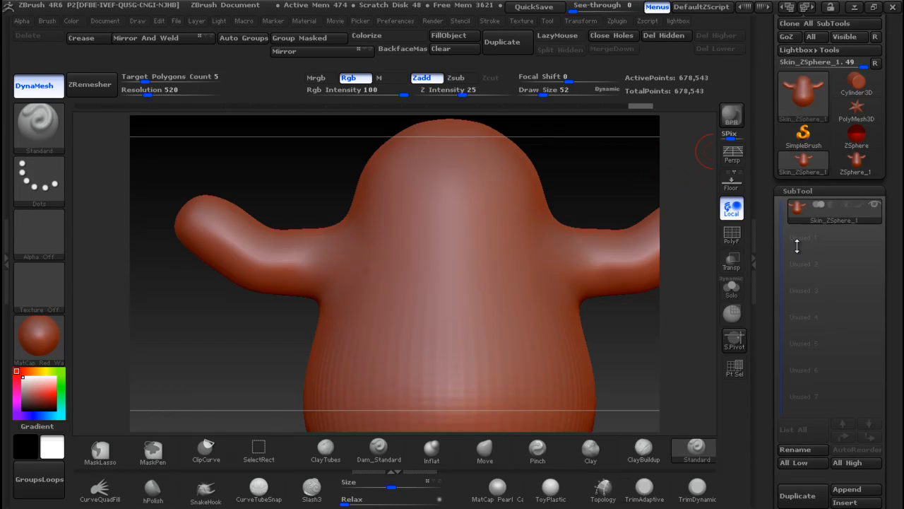
{"action": "left_click", "coordinate": [859, 368]}
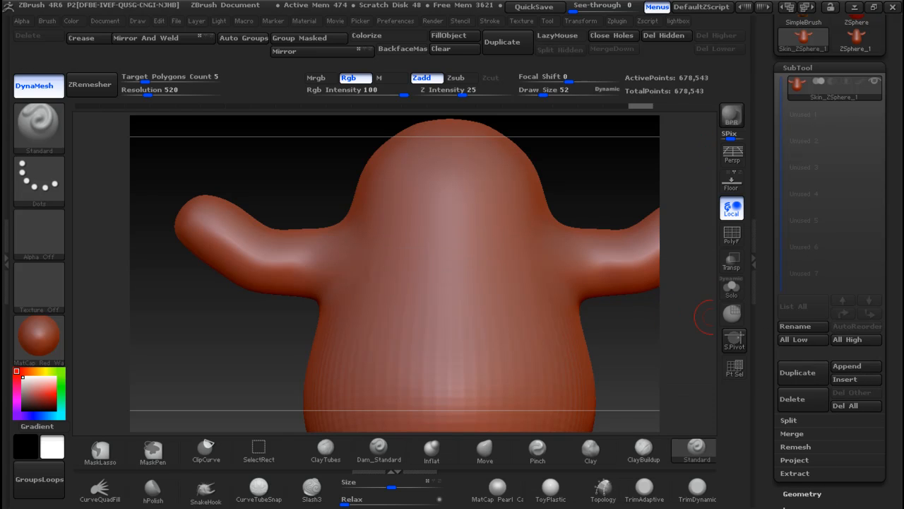
{"action": "left_click", "coordinate": [861, 365]}
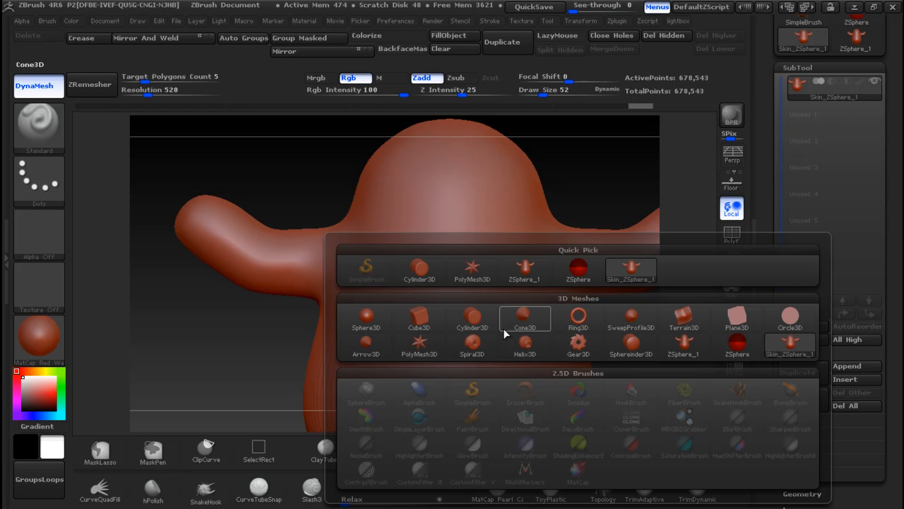
{"action": "left_click", "coordinate": [382, 327]}
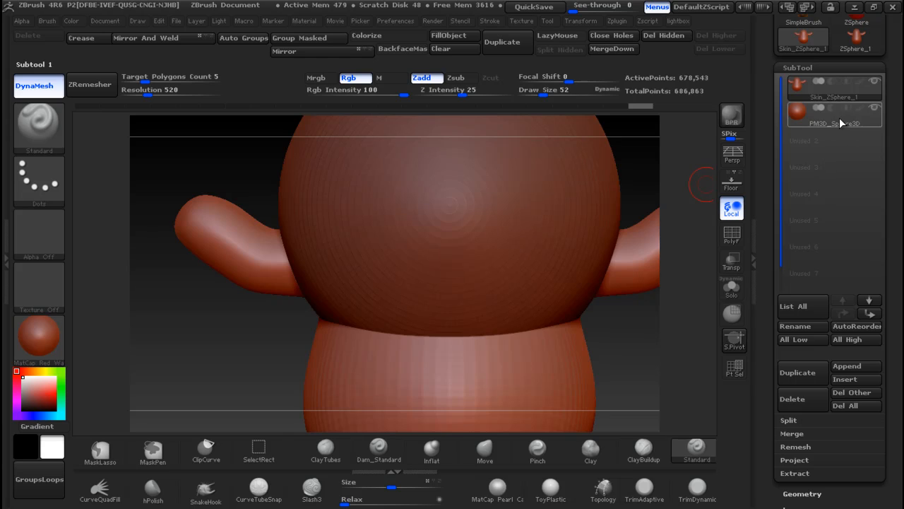
{"action": "left_click", "coordinate": [839, 118]}
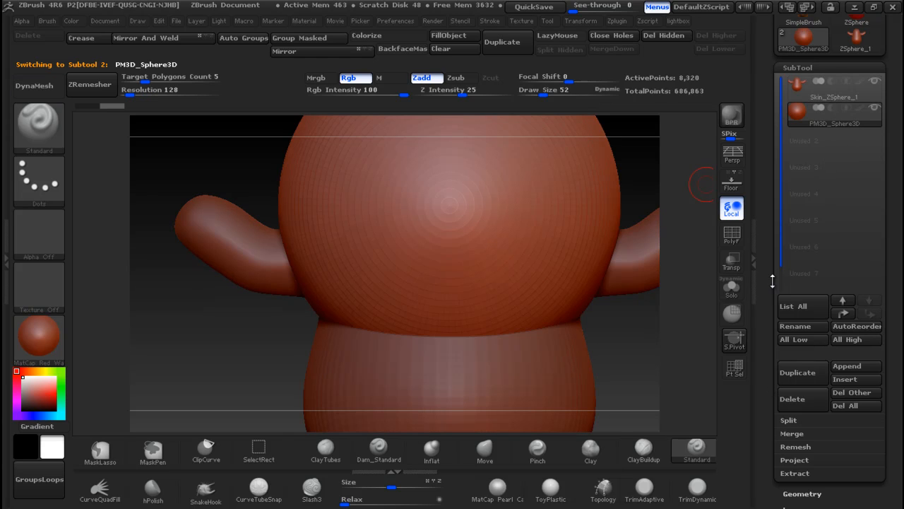
Turn on subtool transparency and shrink the sphere to eye size with the Size deformation
{"action": "left_click", "coordinate": [735, 259]}
{"action": "right_click_drag", "start_coordinate": [626, 343], "coordinate": [607, 215], "text": "ctrl"}
{"action": "left_click_drag", "start_coordinate": [393, 488], "coordinate": [351, 488]}
{"action": "left_click_drag", "start_coordinate": [469, 212], "coordinate": [558, 205]}
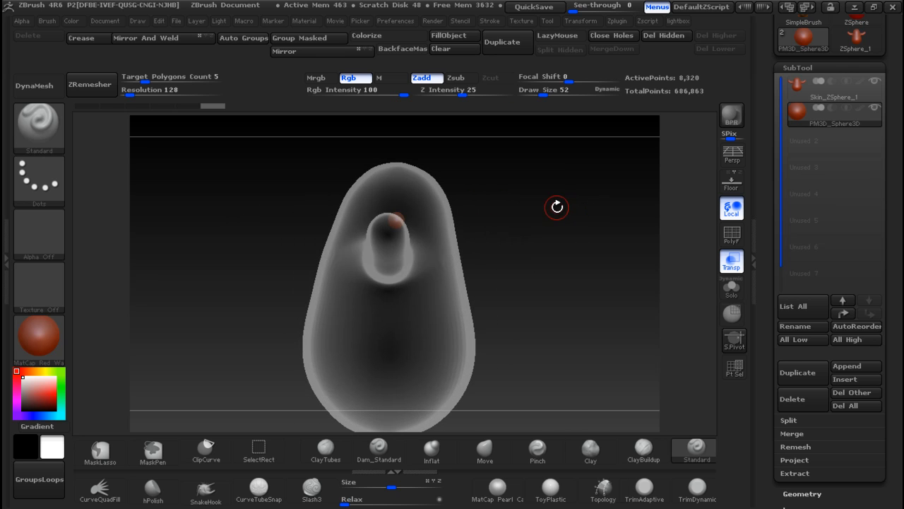
Move the small sphere from inside the head out to its front surface using the Transpose line
{"action": "key", "text": "w"}
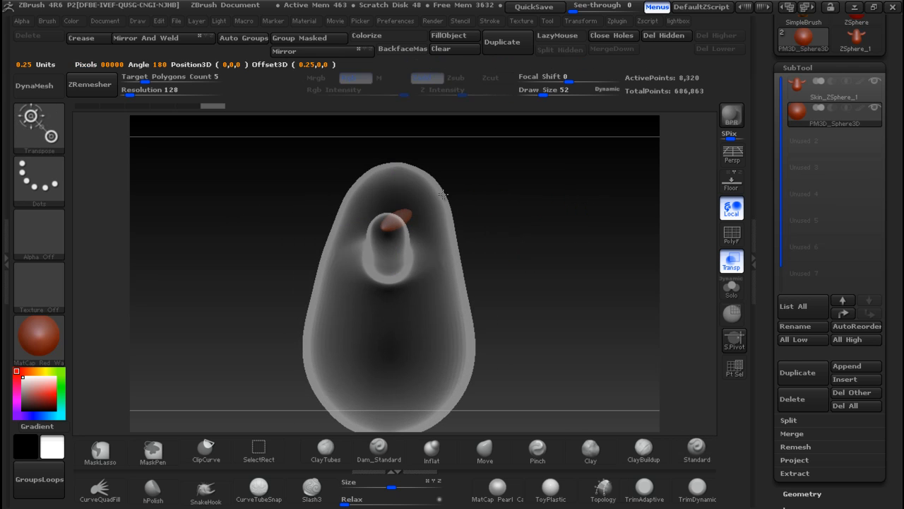
{"action": "left_click_drag", "start_coordinate": [421, 199], "coordinate": [406, 217]}
{"action": "right_click_drag", "start_coordinate": [488, 163], "coordinate": [486, 237], "text": "ctrl"}
{"action": "left_click_drag", "start_coordinate": [421, 209], "coordinate": [630, 204]}
{"action": "left_click_drag", "start_coordinate": [525, 204], "coordinate": [704, 134]}
{"action": "key", "text": "f"}
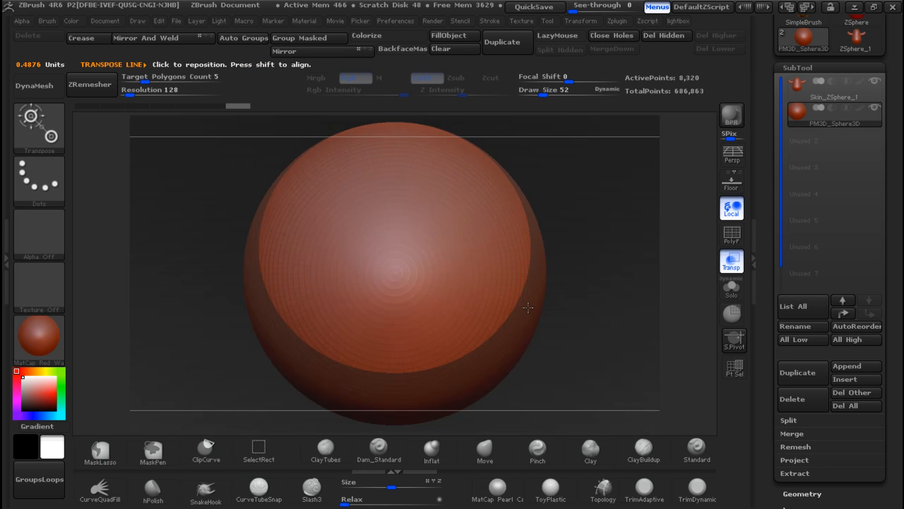
{"action": "key", "text": "f"}
Move the eye sphere sideways and slightly up from the face's centre, and compare its placement with the reference picture
{"action": "right_click_drag", "start_coordinate": [519, 177], "coordinate": [523, 245], "text": "alt"}
{"action": "right_click_drag", "start_coordinate": [531, 212], "coordinate": [546, 265], "text": "ctrl"}
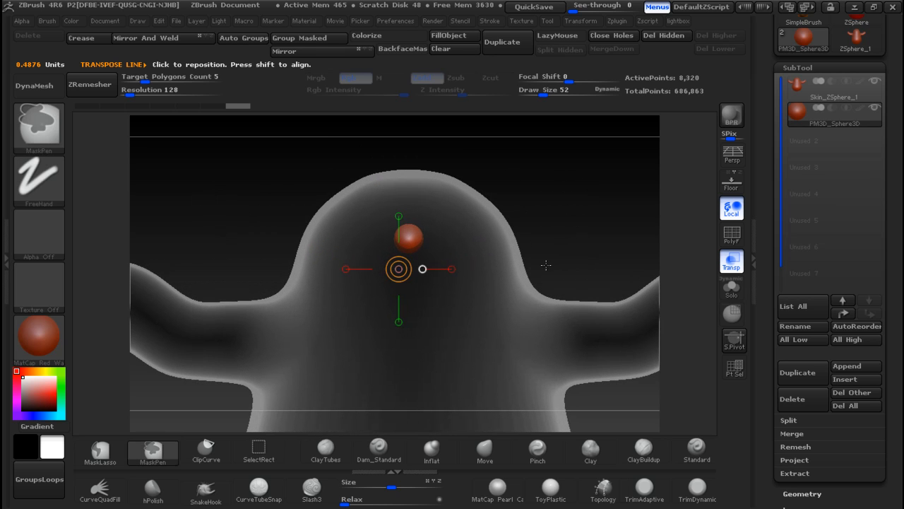
{"action": "mouse_move", "coordinate": [410, 238]}
{"action": "left_mouse_down", "text": "shift"}
{"action": "mouse_move", "coordinate": [518, 239]}
{"action": "mouse_move", "coordinate": [469, 238]}
{"action": "mouse_move", "coordinate": [502, 227]}
{"action": "mouse_move", "coordinate": [492, 229]}
{"action": "left_mouse_up", "text": "shift"}
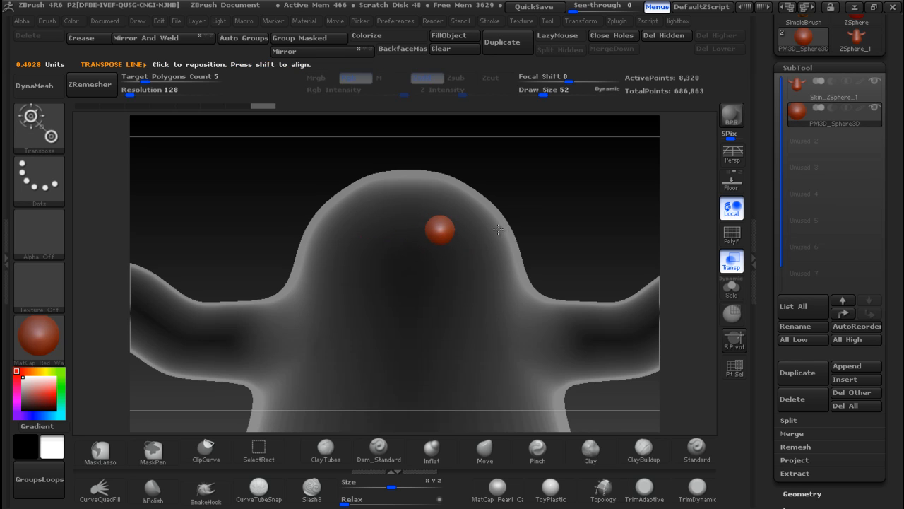
{"action": "key", "text": "alt+Tab"}
{"action": "key", "text": "alt+Tab"}
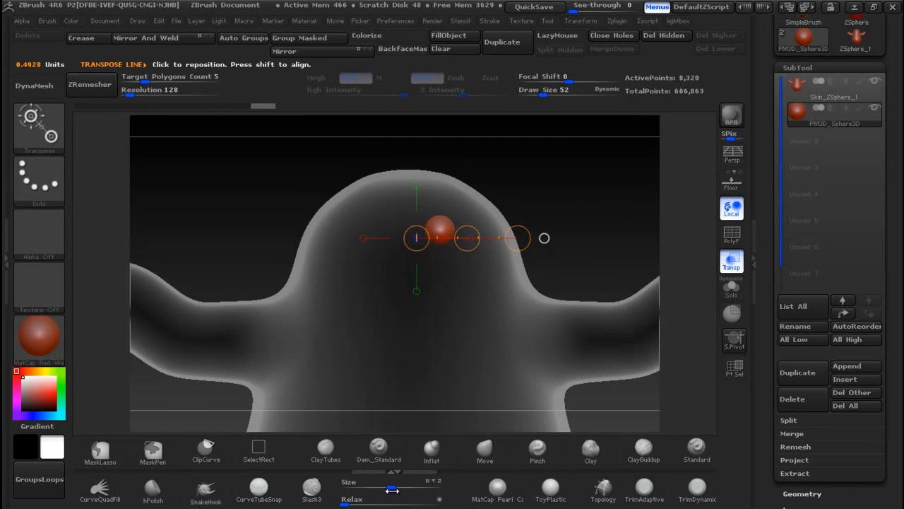
Shrink the eye sphere with a Size deformation of -48 and move it back to the inner eye position
{"action": "left_click_drag", "start_coordinate": [390, 488], "coordinate": [365, 482]}
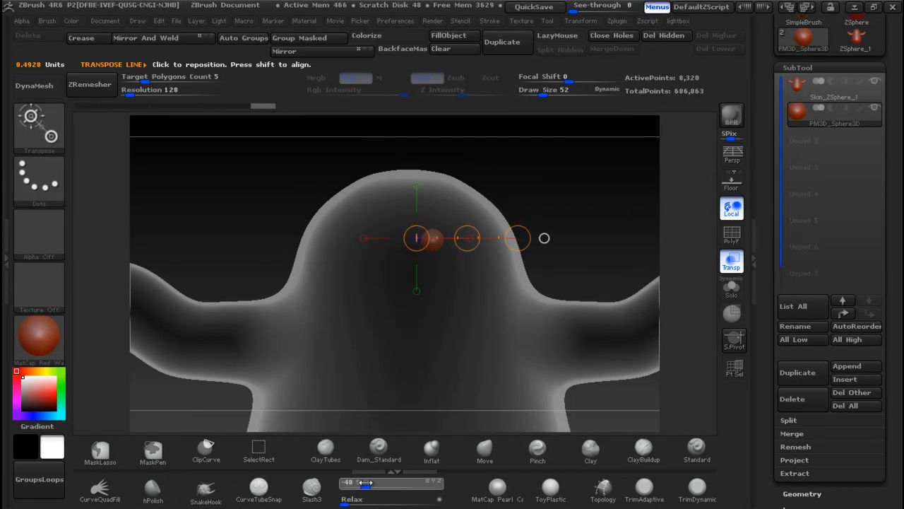
{"action": "left_click_drag", "start_coordinate": [574, 241], "coordinate": [497, 269]}
{"action": "mouse_move", "coordinate": [450, 237]}
{"action": "left_mouse_down", "text": "shift"}
{"action": "mouse_move", "coordinate": [535, 237]}
{"action": "mouse_move", "coordinate": [462, 241]}
{"action": "left_mouse_up", "text": "shift"}
{"action": "left_click_drag", "start_coordinate": [370, 258], "coordinate": [402, 277]}
{"action": "mouse_move", "coordinate": [438, 244]}
{"action": "left_mouse_down"}
{"action": "mouse_move", "coordinate": [499, 232]}
{"action": "mouse_move", "coordinate": [533, 243]}
{"action": "mouse_move", "coordinate": [488, 243]}
{"action": "mouse_move", "coordinate": [497, 232]}
{"action": "left_mouse_up"}
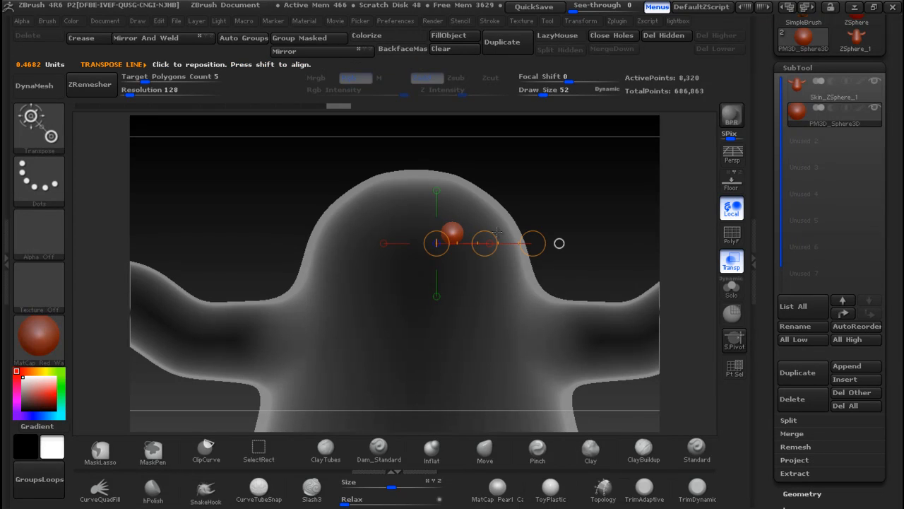
Duplicate the eye sphere twice and place the copies in a row sloping down toward the side of the head
{"action": "left_click", "coordinate": [798, 372]}
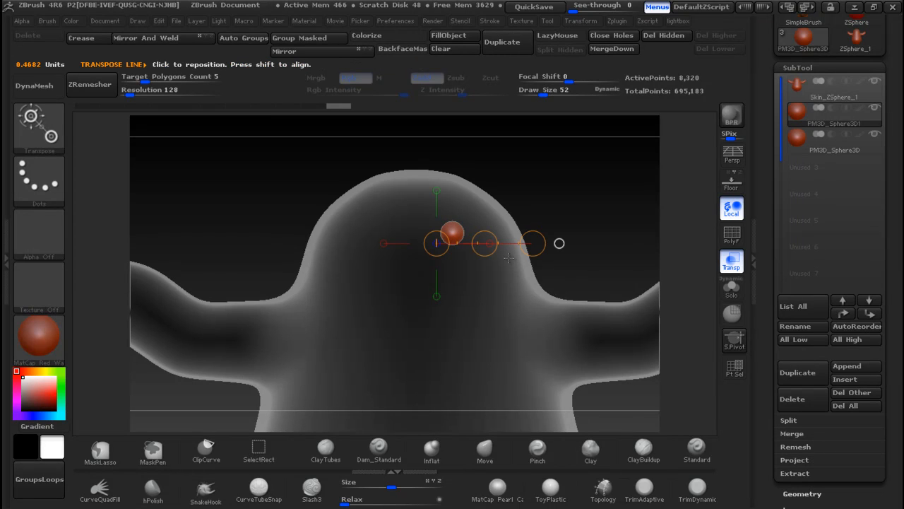
{"action": "left_click_drag", "start_coordinate": [485, 244], "coordinate": [517, 256]}
{"action": "left_click", "coordinate": [797, 374]}
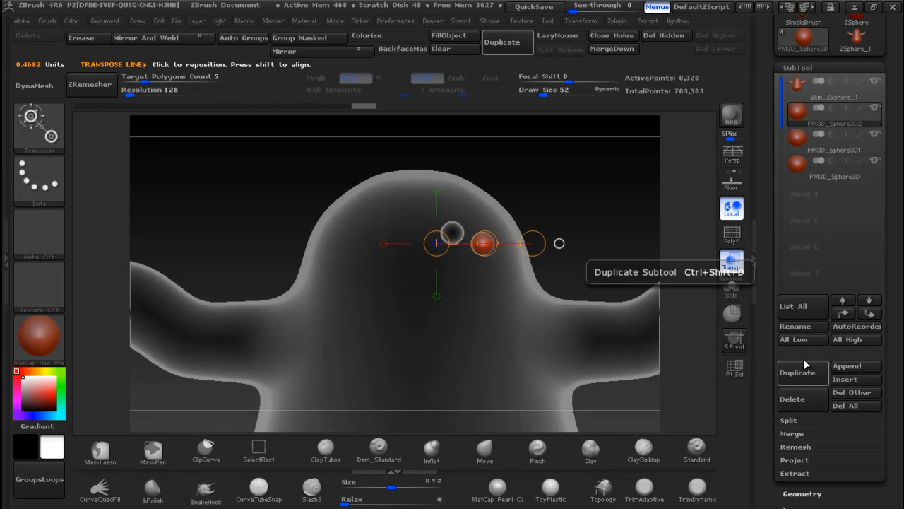
{"action": "left_click_drag", "start_coordinate": [499, 243], "coordinate": [508, 261]}
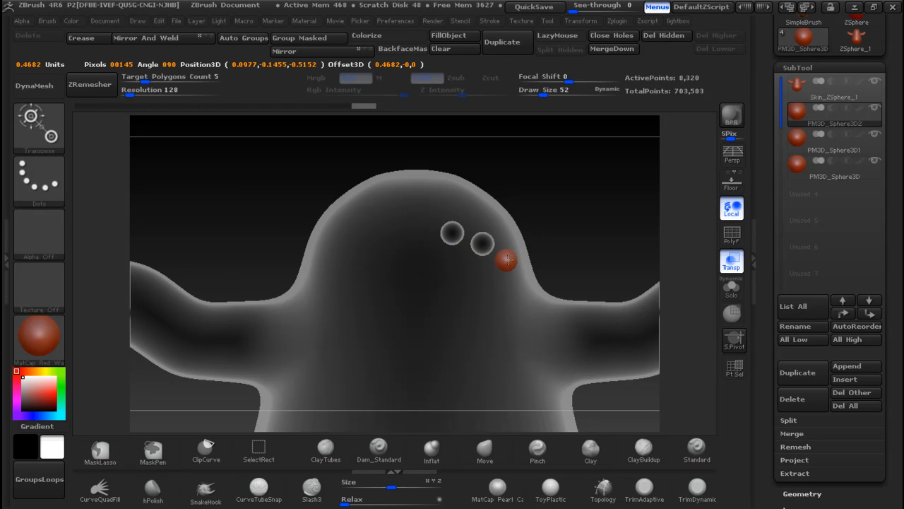
Move each of the three eye spheres backward in side view so they follow the curve of the head
{"action": "mouse_move", "coordinate": [591, 234]}
{"action": "left_mouse_down"}
{"action": "mouse_move", "coordinate": [441, 256]}
{"action": "mouse_move", "coordinate": [511, 243]}
{"action": "mouse_move", "coordinate": [579, 266]}
{"action": "left_mouse_up"}
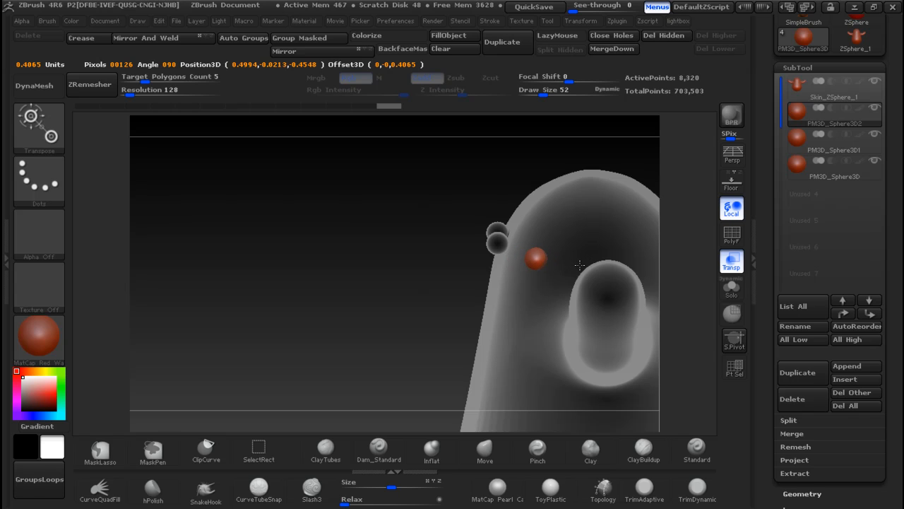
{"action": "left_click", "coordinate": [842, 143]}
{"action": "mouse_move", "coordinate": [498, 244]}
{"action": "left_mouse_down", "text": "shift"}
{"action": "mouse_move", "coordinate": [582, 244]}
{"action": "mouse_move", "coordinate": [559, 244]}
{"action": "left_mouse_up", "text": "shift"}
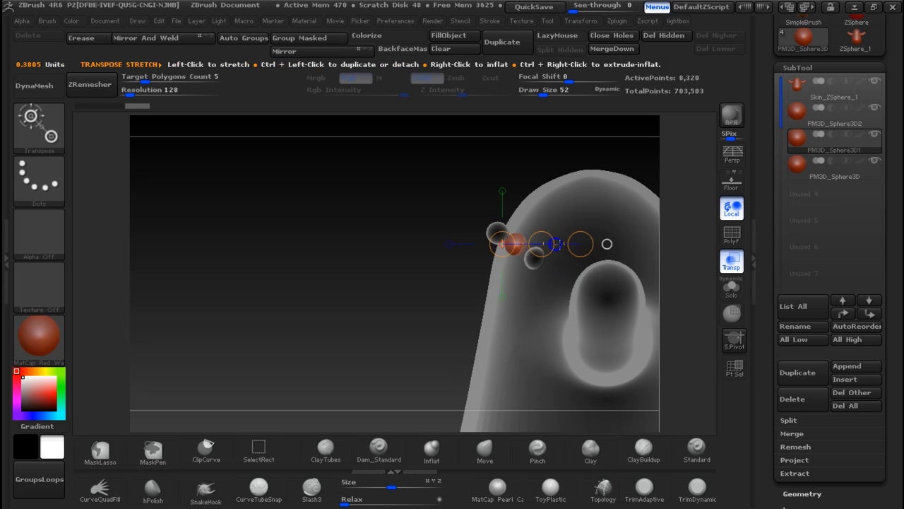
{"action": "left_click", "coordinate": [839, 120]}
{"action": "left_click", "coordinate": [824, 176]}
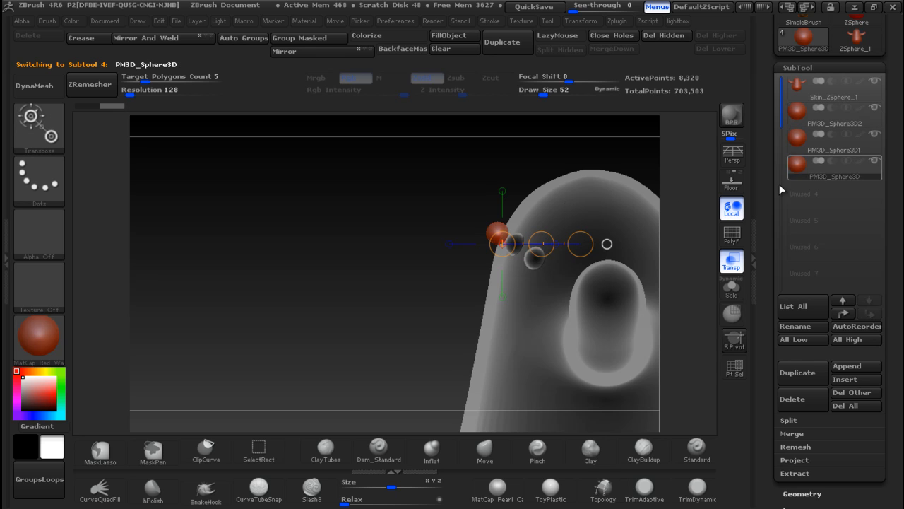
{"action": "left_click_drag", "start_coordinate": [547, 241], "coordinate": [552, 248]}
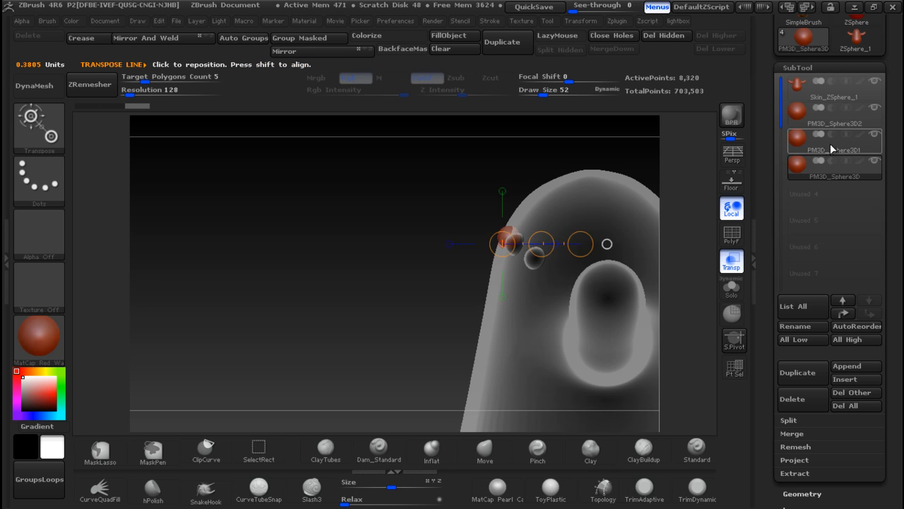
Select the inner eye sphere and move it slightly up and toward the middle of the face in front view
{"action": "left_click", "coordinate": [810, 121]}
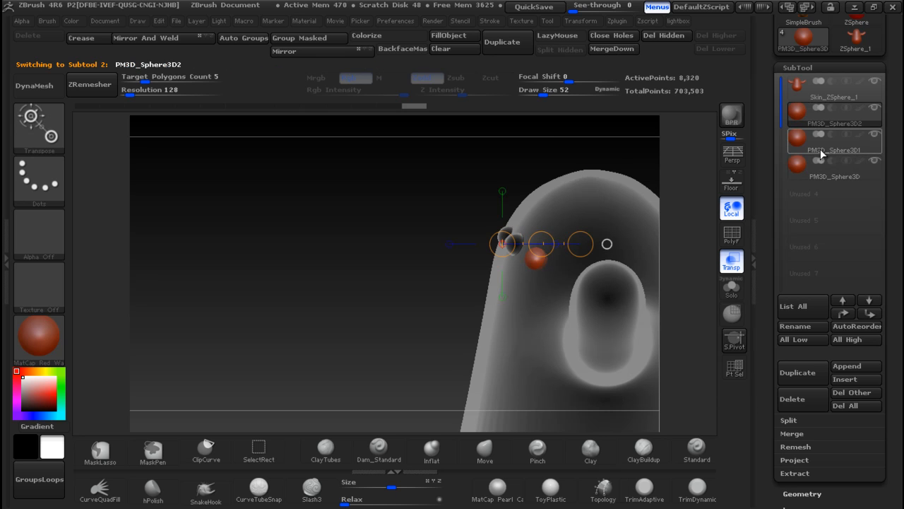
{"action": "left_click_drag", "start_coordinate": [355, 273], "coordinate": [416, 289]}
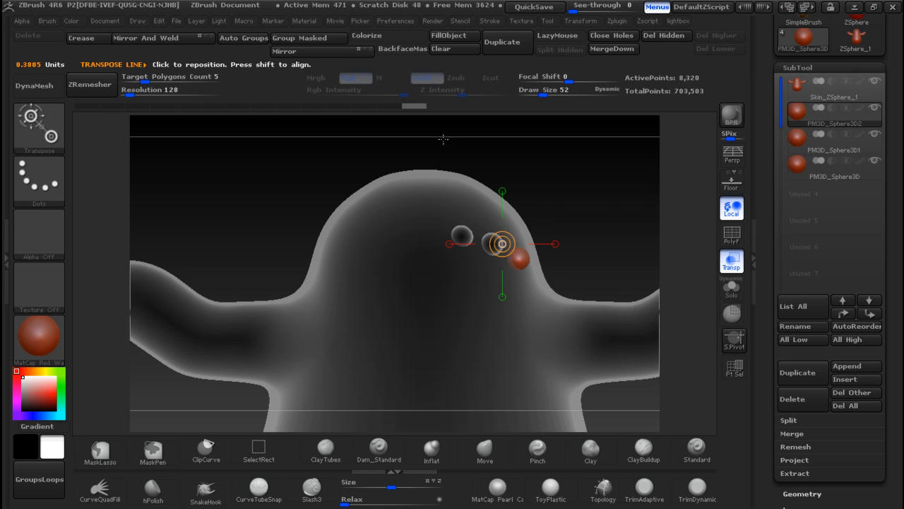
{"action": "left_click", "coordinate": [815, 171]}
{"action": "mouse_move", "coordinate": [461, 240]}
{"action": "left_mouse_down"}
{"action": "mouse_move", "coordinate": [549, 240]}
{"action": "mouse_move", "coordinate": [495, 240]}
{"action": "left_mouse_up"}
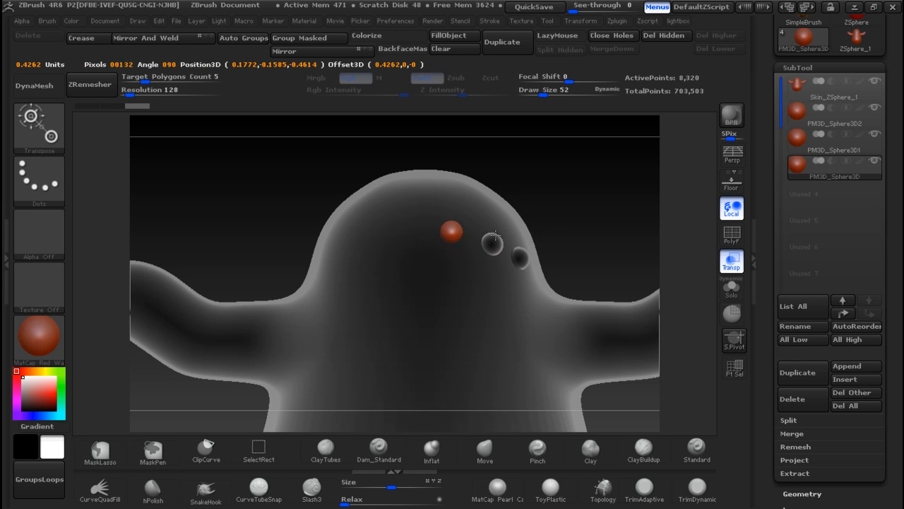
Nudge the middle and outer eye spheres slightly up and toward the middle of the face in front view
{"action": "left_click", "coordinate": [826, 147]}
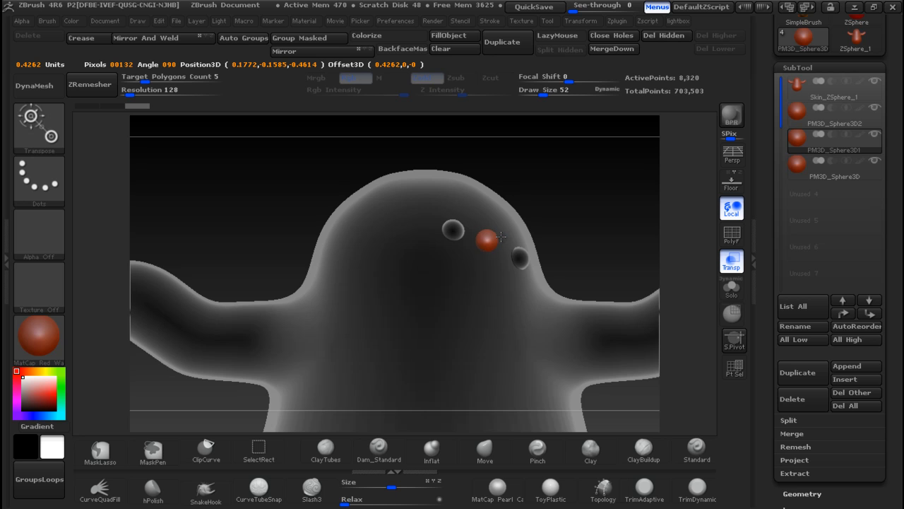
{"action": "left_click", "coordinate": [812, 122]}
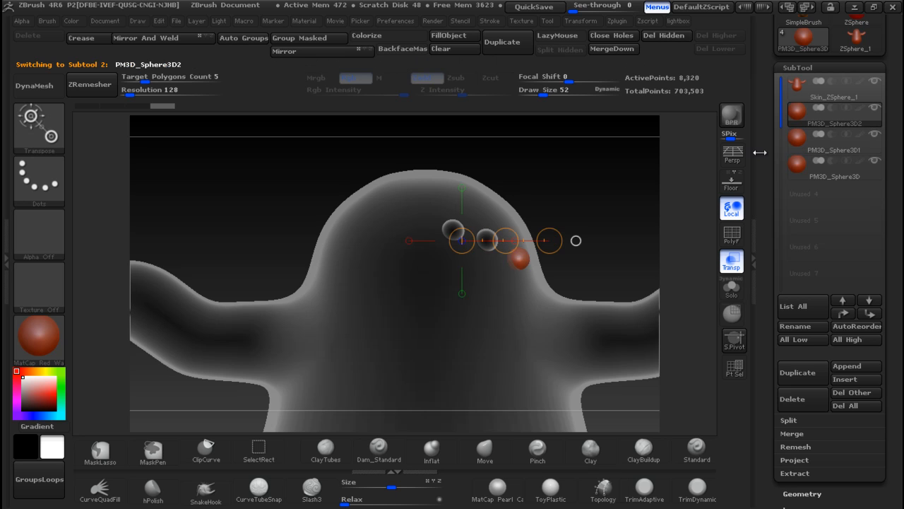
{"action": "left_click_drag", "start_coordinate": [506, 241], "coordinate": [501, 235]}
Move the outer eye sphere slightly upward in side view so it lines up with the other two
{"action": "left_click_drag", "start_coordinate": [611, 229], "coordinate": [570, 256]}
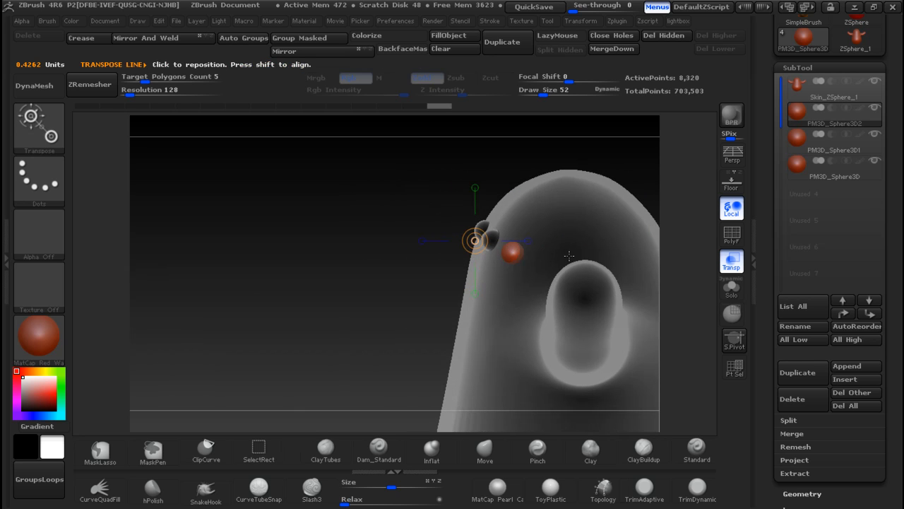
{"action": "left_click_drag", "start_coordinate": [514, 254], "coordinate": [629, 256], "text": "shift"}
{"action": "left_click_drag", "start_coordinate": [570, 255], "coordinate": [558, 255]}
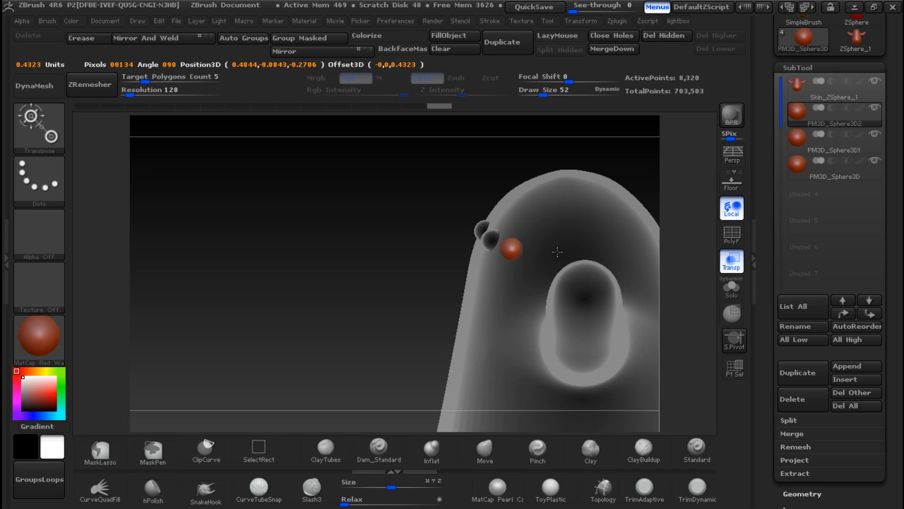
{"action": "left_click_drag", "start_coordinate": [560, 251], "coordinate": [558, 253]}
Reposition the outer eye sphere in front and underside views so it sits partly embedded in the head surface
{"action": "left_click_drag", "start_coordinate": [404, 292], "coordinate": [468, 304]}
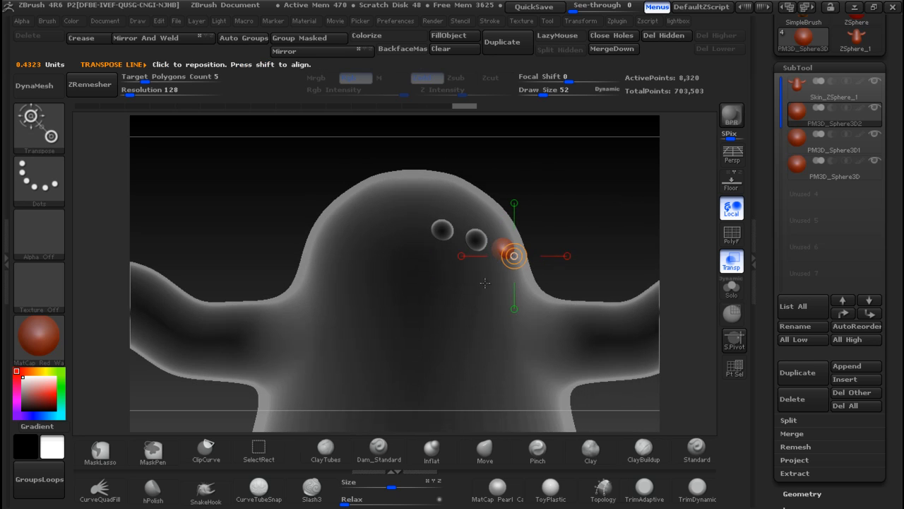
{"action": "left_click_drag", "start_coordinate": [504, 244], "coordinate": [628, 244], "text": "shift"}
{"action": "mouse_move", "coordinate": [551, 244]}
{"action": "left_mouse_down"}
{"action": "mouse_move", "coordinate": [543, 248]}
{"action": "mouse_move", "coordinate": [551, 245]}
{"action": "left_mouse_up"}
{"action": "left_click_drag", "start_coordinate": [555, 199], "coordinate": [528, 275]}
{"action": "left_click_drag", "start_coordinate": [543, 245], "coordinate": [551, 246]}
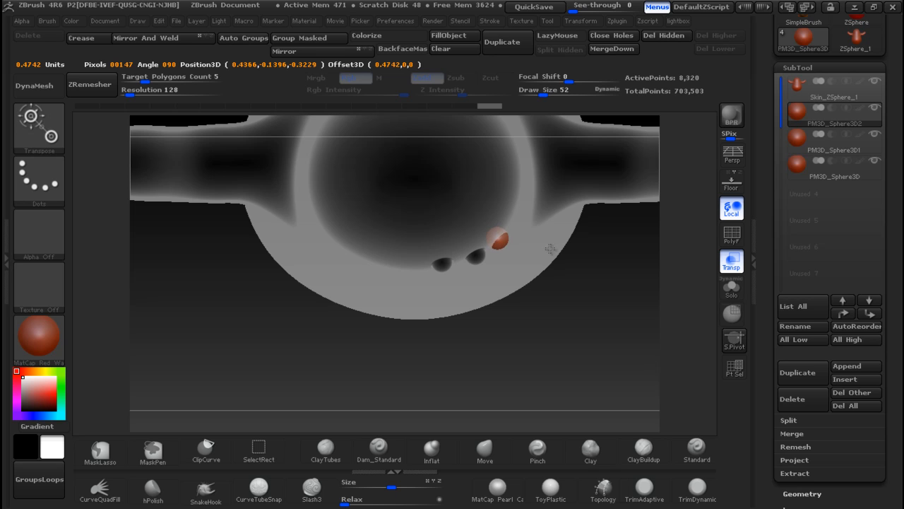
{"action": "left_click_drag", "start_coordinate": [552, 246], "coordinate": [551, 243]}
Select the middle eye sphere and move it slightly up in front view, keeping it between its two neighbours
{"action": "left_click", "coordinate": [845, 151]}
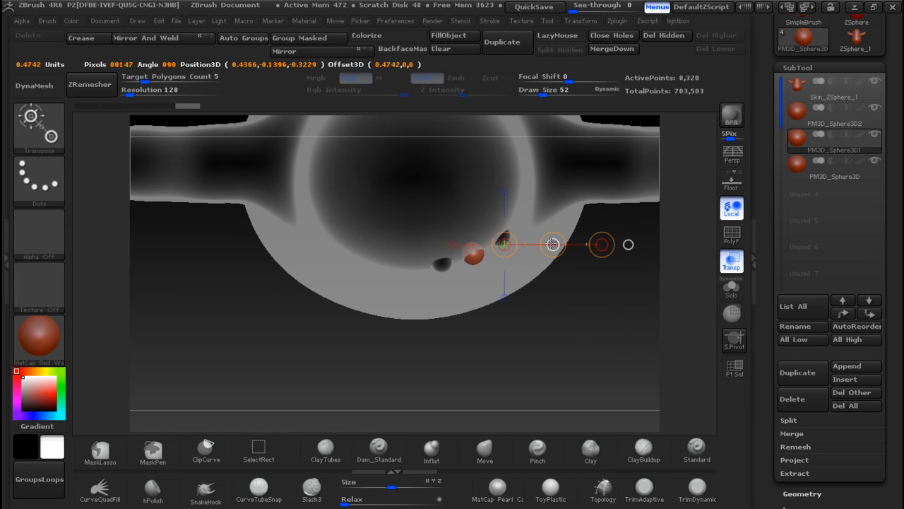
{"action": "left_click_drag", "start_coordinate": [569, 354], "coordinate": [565, 167]}
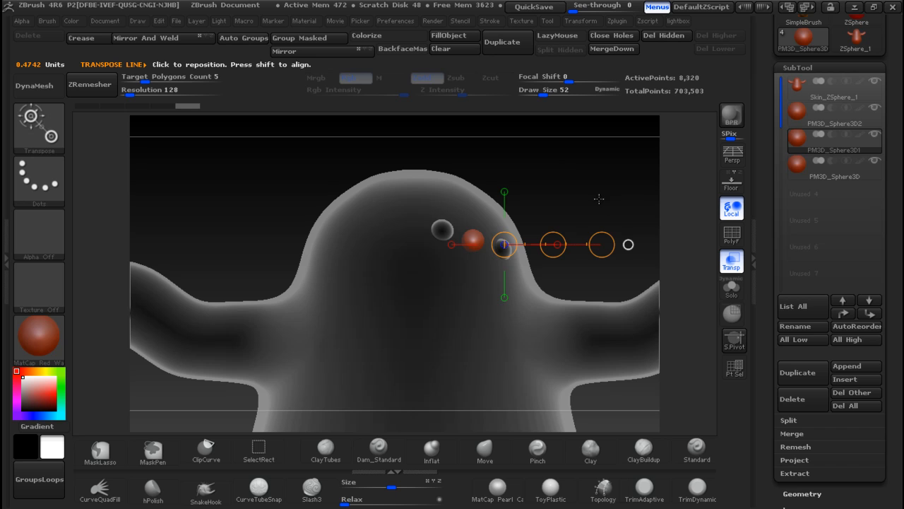
{"action": "left_click_drag", "start_coordinate": [542, 243], "coordinate": [554, 238]}
{"action": "mouse_move", "coordinate": [561, 172]}
{"action": "left_mouse_down"}
{"action": "mouse_move", "coordinate": [501, 212]}
{"action": "mouse_move", "coordinate": [503, 234]}
{"action": "mouse_move", "coordinate": [563, 232]}
{"action": "mouse_move", "coordinate": [528, 231]}
{"action": "left_mouse_up"}
{"action": "left_click_drag", "start_coordinate": [387, 242], "coordinate": [463, 247]}
Merge the three eye spheres down into a single subtool, accepting that the operation is not undoable
{"action": "left_click", "coordinate": [838, 112]}
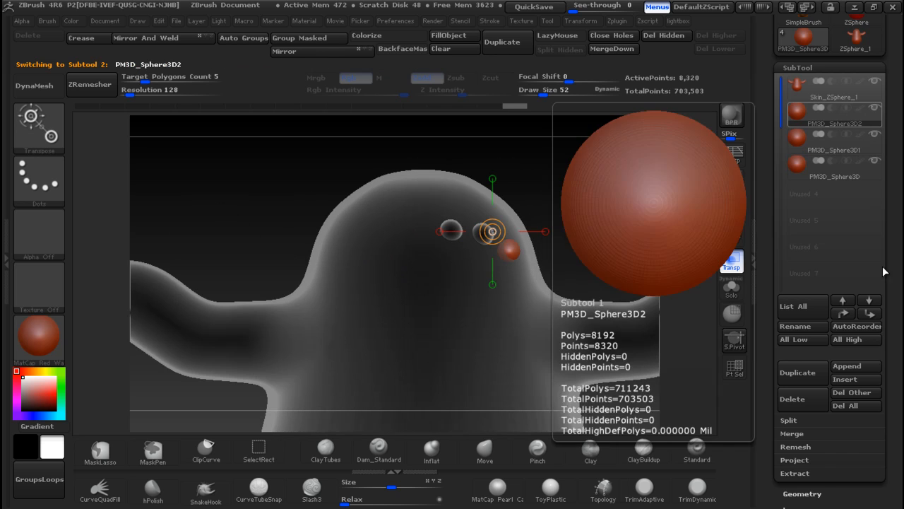
{"action": "left_click", "coordinate": [808, 433]}
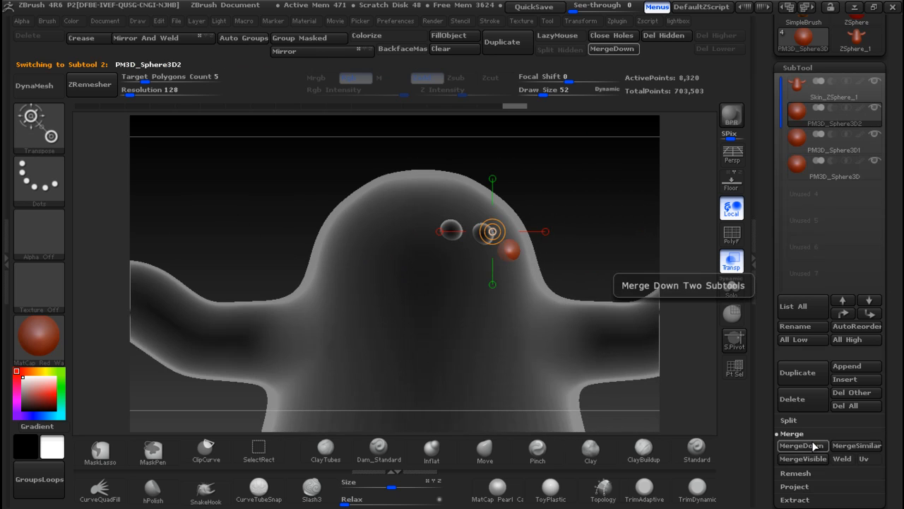
{"action": "left_click", "coordinate": [809, 445]}
{"action": "left_click", "coordinate": [651, 470]}
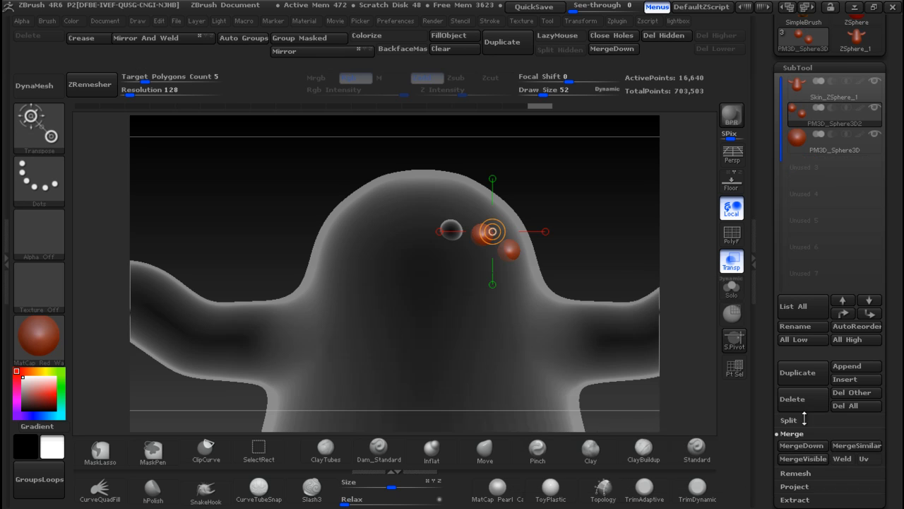
{"action": "left_click", "coordinate": [802, 446]}
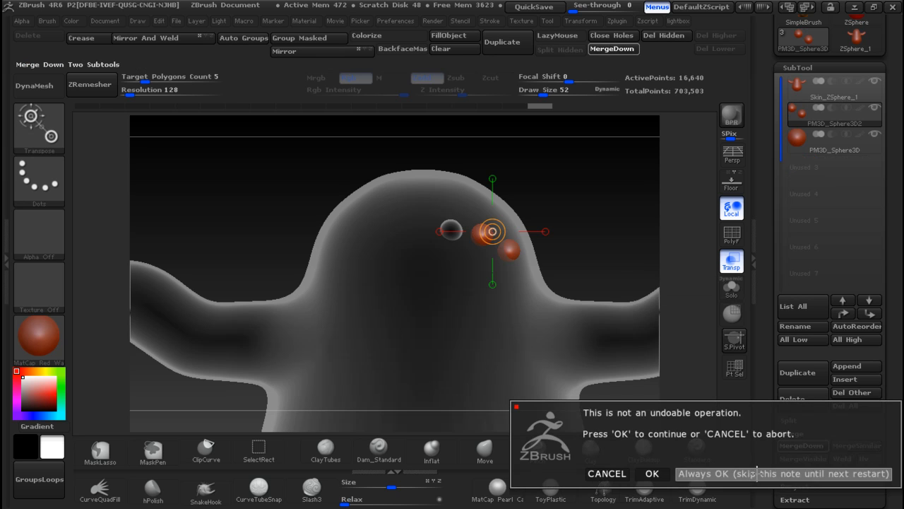
{"action": "left_click", "coordinate": [651, 471]}
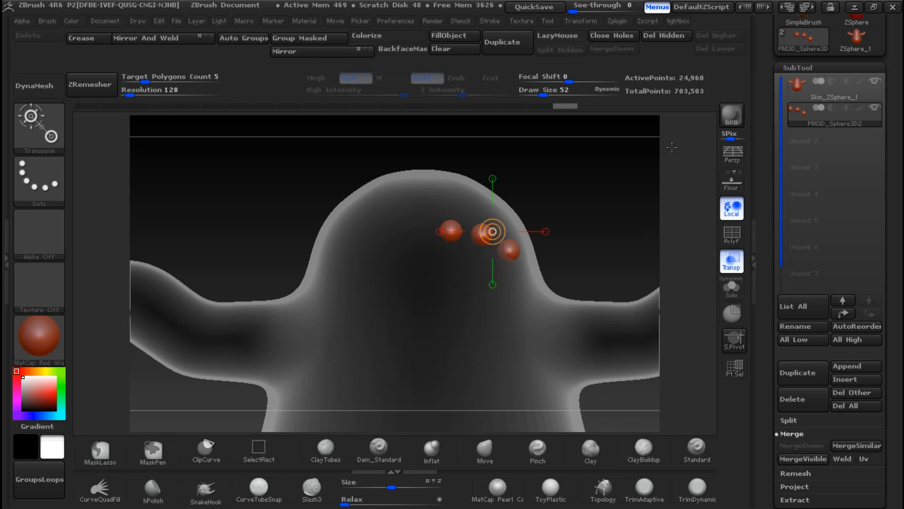
Mirror the eyes across the X axis with SubTool Master, merging the result into one SubTool
{"action": "left_click", "coordinate": [616, 21]}
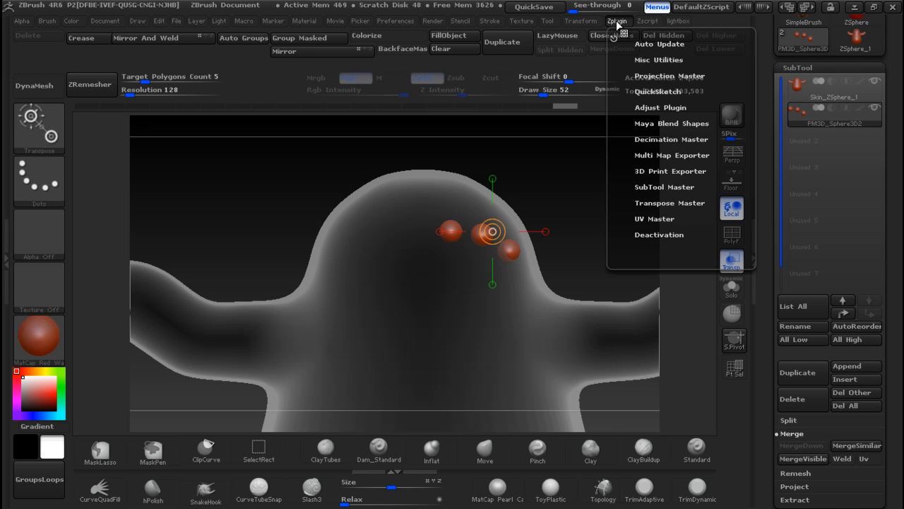
{"action": "left_click", "coordinate": [661, 186]}
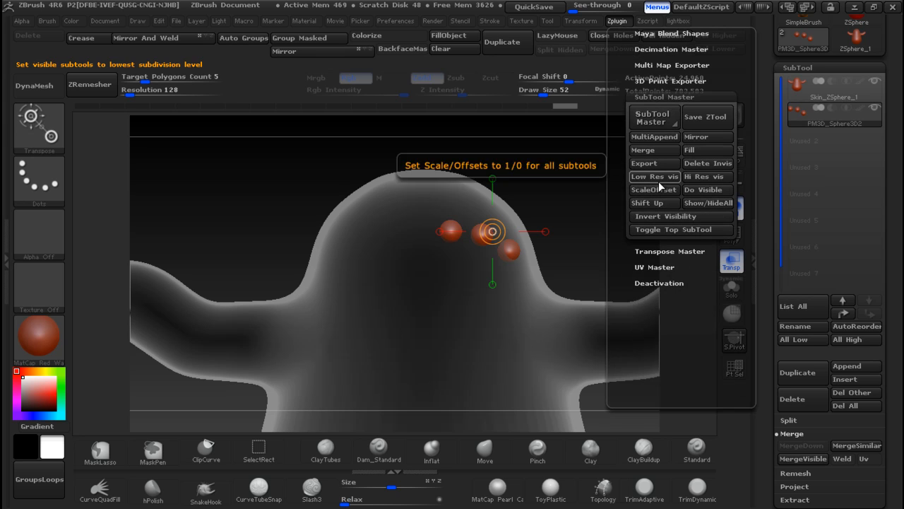
{"action": "left_click", "coordinate": [654, 118]}
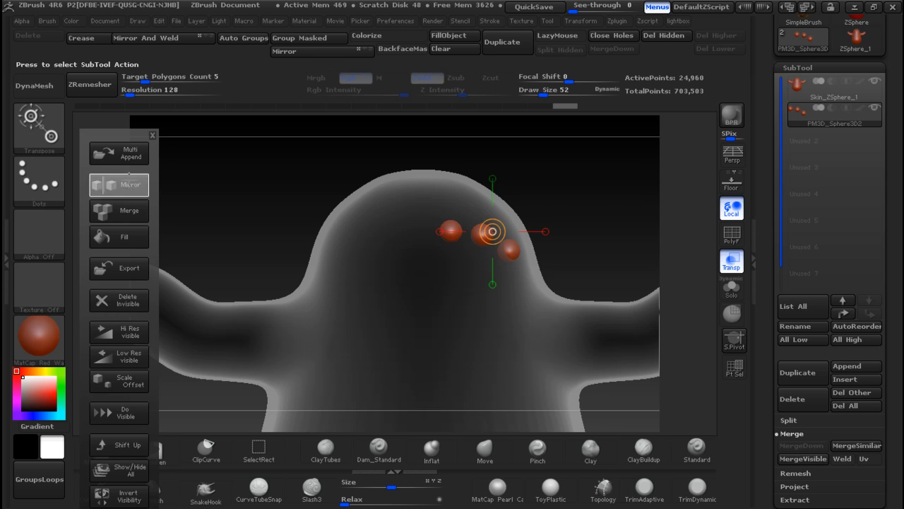
{"action": "left_click", "coordinate": [113, 184]}
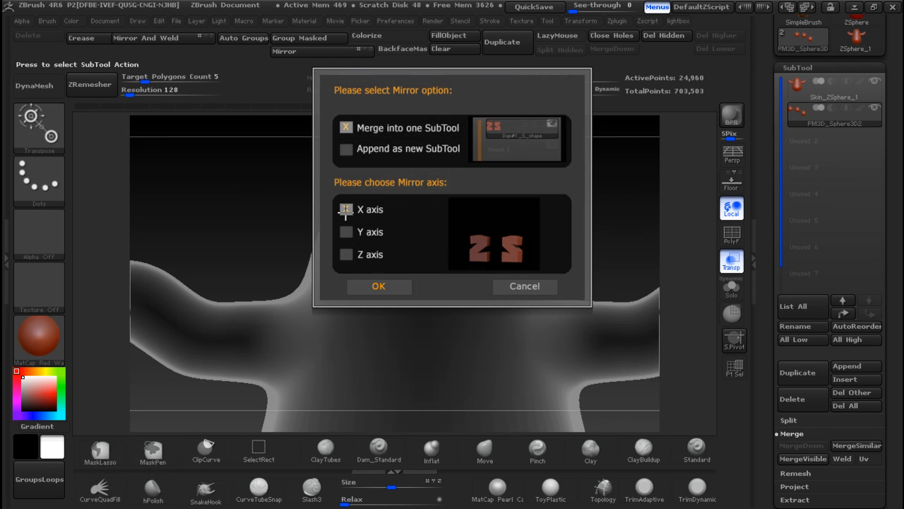
{"action": "left_click", "coordinate": [378, 286]}
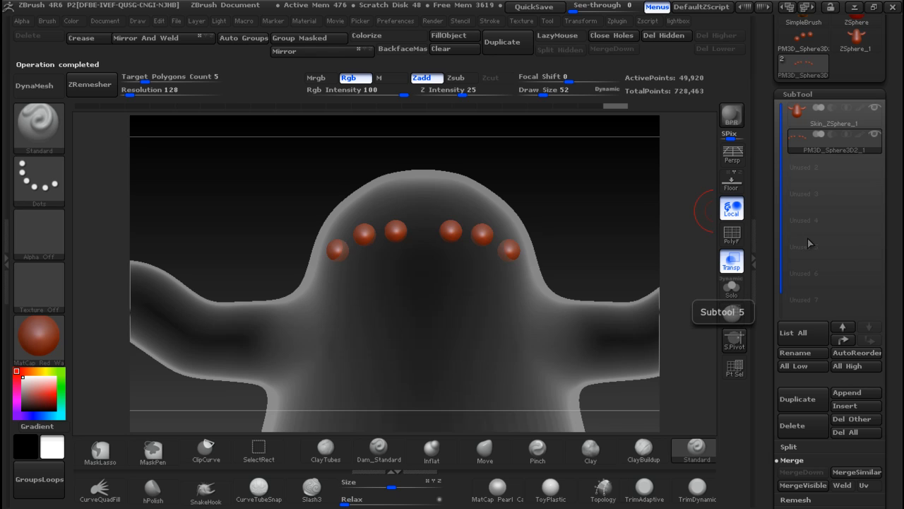
Make the creature's body, Skin_ZSphere_1, the active subtool and turn off transparency
{"action": "left_click_drag", "start_coordinate": [607, 212], "coordinate": [587, 207]}
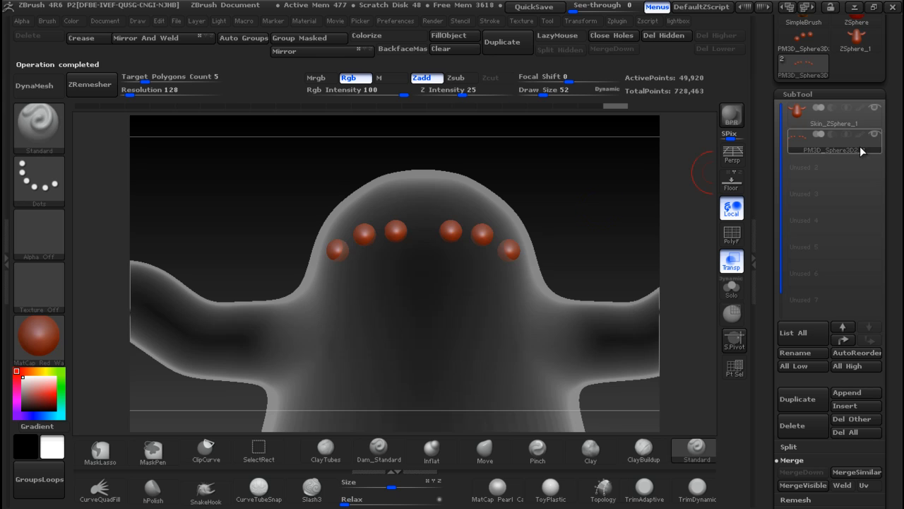
{"action": "left_click", "coordinate": [820, 113]}
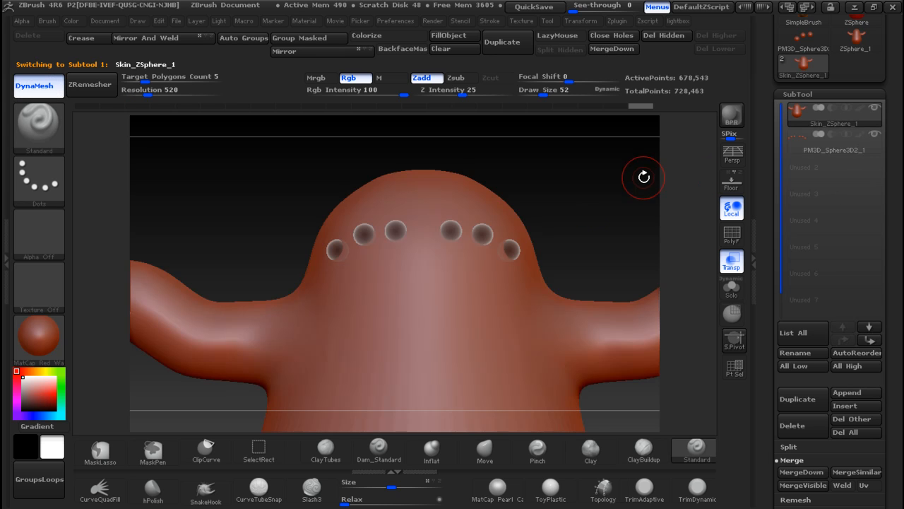
{"action": "left_click", "coordinate": [731, 263]}
{"action": "right_click_drag", "start_coordinate": [583, 178], "coordinate": [601, 218], "text": "ctrl"}
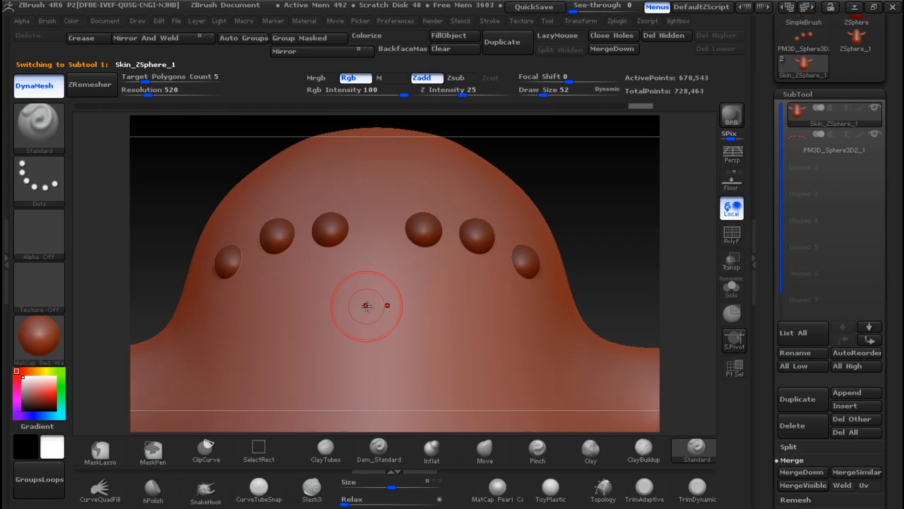
Build up symmetrical ridges around all the eyes and a nose bump between them with ClayTubes at draw size 24
{"action": "key", "text": "bracketleft"}
{"action": "key", "text": "bracketleft"}
{"action": "key", "text": "bracketleft"}
{"action": "left_click", "coordinate": [325, 448]}
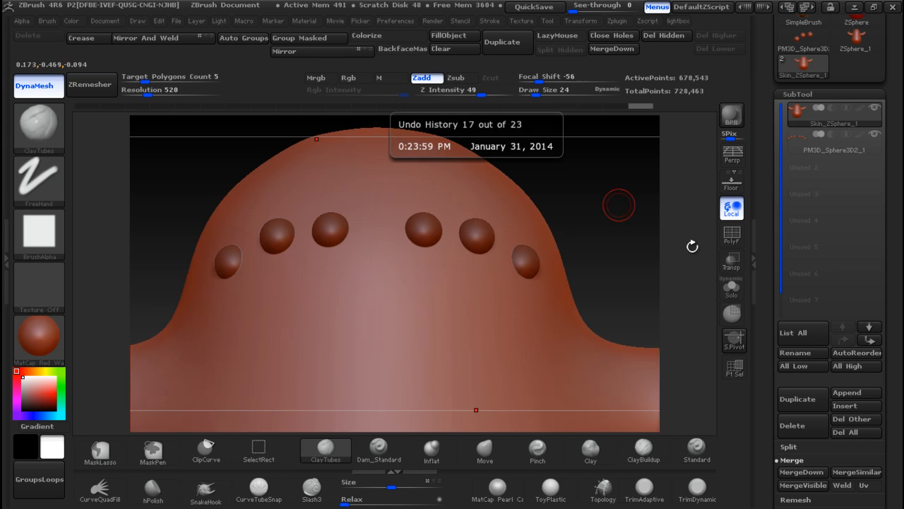
{"action": "left_click_drag", "start_coordinate": [894, 333], "coordinate": [890, 251]}
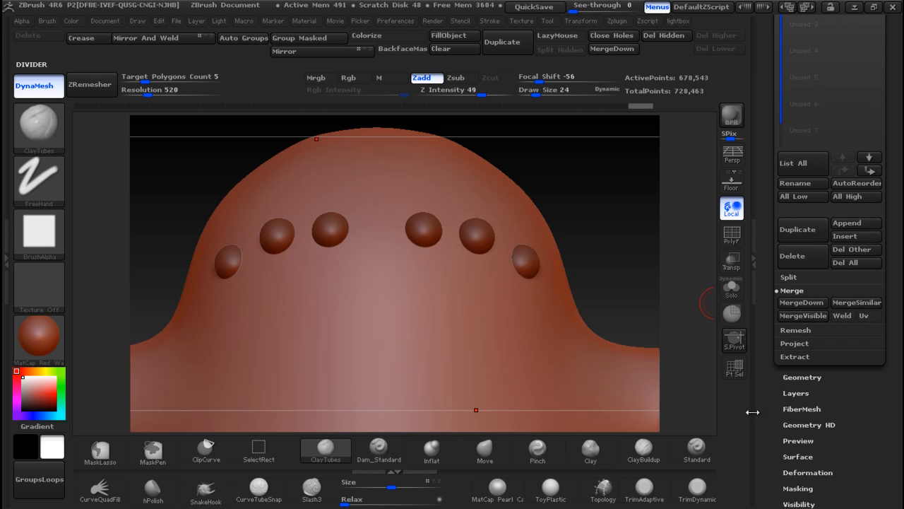
{"action": "left_click", "coordinate": [790, 378]}
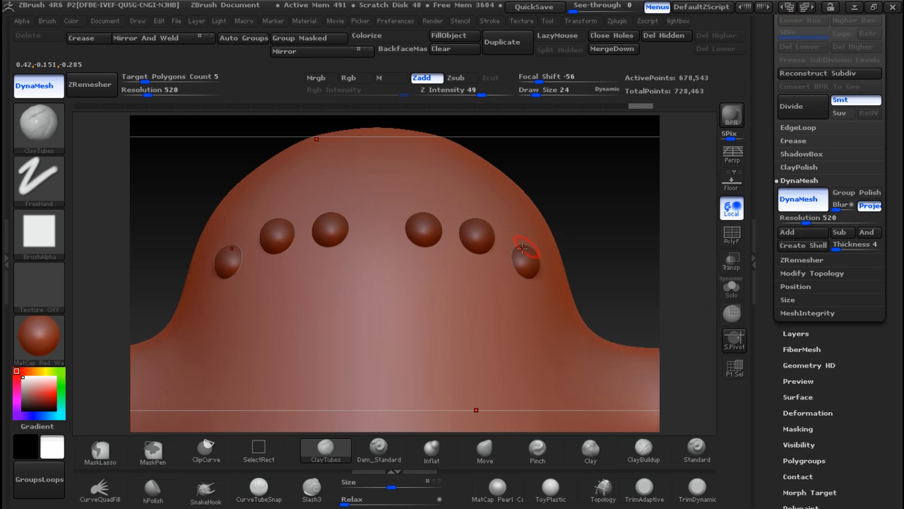
{"action": "mouse_move", "coordinate": [343, 240]}
{"action": "left_mouse_down"}
{"action": "mouse_move", "coordinate": [396, 237]}
{"action": "mouse_move", "coordinate": [378, 272]}
{"action": "mouse_move", "coordinate": [393, 246]}
{"action": "mouse_move", "coordinate": [354, 242]}
{"action": "mouse_move", "coordinate": [328, 200]}
{"action": "mouse_move", "coordinate": [322, 205]}
{"action": "mouse_move", "coordinate": [359, 229]}
{"action": "mouse_move", "coordinate": [332, 203]}
{"action": "mouse_move", "coordinate": [304, 215]}
{"action": "mouse_move", "coordinate": [325, 207]}
{"action": "mouse_move", "coordinate": [349, 218]}
{"action": "mouse_move", "coordinate": [307, 212]}
{"action": "mouse_move", "coordinate": [260, 226]}
{"action": "left_mouse_up"}
{"action": "mouse_move", "coordinate": [310, 210]}
{"action": "left_mouse_down"}
{"action": "mouse_move", "coordinate": [272, 212]}
{"action": "mouse_move", "coordinate": [264, 235]}
{"action": "left_mouse_up"}
{"action": "left_click_drag", "start_coordinate": [315, 200], "coordinate": [366, 228]}
{"action": "mouse_move", "coordinate": [369, 223]}
{"action": "left_mouse_down"}
{"action": "mouse_move", "coordinate": [374, 255]}
{"action": "mouse_move", "coordinate": [376, 248]}
{"action": "mouse_move", "coordinate": [392, 265]}
{"action": "mouse_move", "coordinate": [353, 279]}
{"action": "mouse_move", "coordinate": [396, 272]}
{"action": "mouse_move", "coordinate": [379, 265]}
{"action": "mouse_move", "coordinate": [403, 257]}
{"action": "mouse_move", "coordinate": [385, 274]}
{"action": "mouse_move", "coordinate": [403, 219]}
{"action": "mouse_move", "coordinate": [416, 236]}
{"action": "mouse_move", "coordinate": [449, 234]}
{"action": "mouse_move", "coordinate": [422, 252]}
{"action": "mouse_move", "coordinate": [442, 248]}
{"action": "mouse_move", "coordinate": [432, 253]}
{"action": "mouse_move", "coordinate": [444, 234]}
{"action": "mouse_move", "coordinate": [448, 244]}
{"action": "mouse_move", "coordinate": [435, 260]}
{"action": "mouse_move", "coordinate": [456, 249]}
{"action": "mouse_move", "coordinate": [484, 268]}
{"action": "mouse_move", "coordinate": [483, 249]}
{"action": "mouse_move", "coordinate": [503, 260]}
{"action": "mouse_move", "coordinate": [494, 247]}
{"action": "mouse_move", "coordinate": [500, 276]}
{"action": "mouse_move", "coordinate": [533, 294]}
{"action": "mouse_move", "coordinate": [547, 274]}
{"action": "left_mouse_up"}
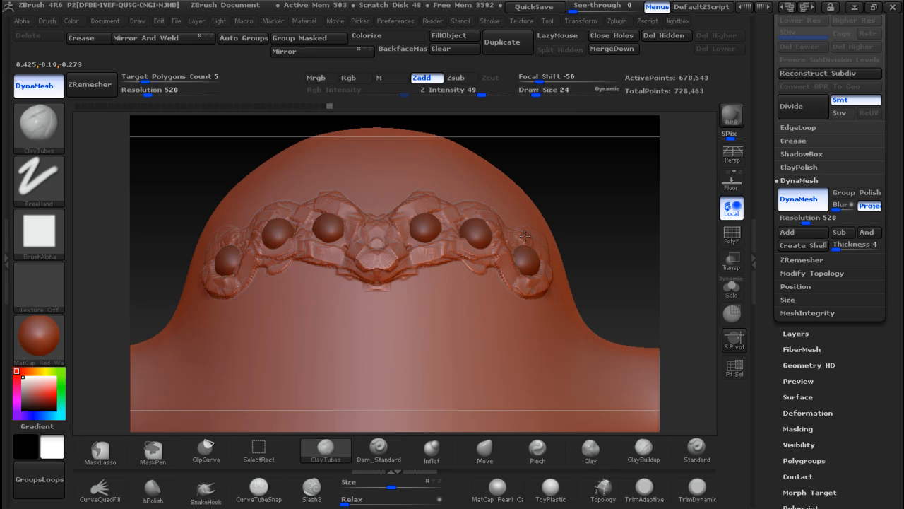
{"action": "mouse_move", "coordinate": [470, 208]}
{"action": "left_mouse_down"}
{"action": "mouse_move", "coordinate": [397, 192]}
{"action": "mouse_move", "coordinate": [411, 197]}
{"action": "left_mouse_up"}
{"action": "key", "text": "alt+Tab"}
{"action": "key", "text": "alt+Tab"}
{"action": "key", "text": "alt+Tab"}
{"action": "key", "text": "alt+Tab"}
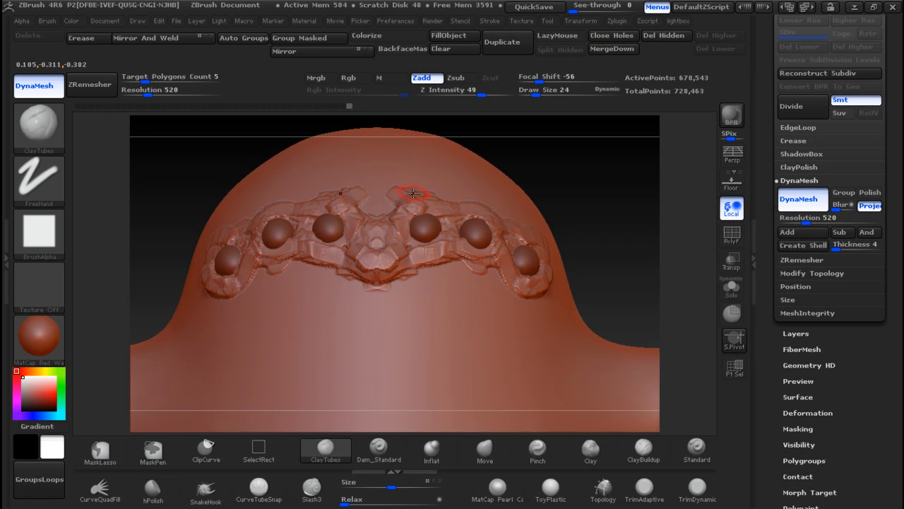
Smooth the rough clay buildup around the eyes, across the brow and over the nose
{"action": "left_click_drag", "start_coordinate": [376, 255], "coordinate": [400, 223], "text": "shift"}
{"action": "mouse_move", "coordinate": [395, 178]}
{"action": "left_mouse_down", "text": "shift"}
{"action": "mouse_move", "coordinate": [318, 212]}
{"action": "mouse_move", "coordinate": [302, 206]}
{"action": "mouse_move", "coordinate": [280, 267]}
{"action": "mouse_move", "coordinate": [246, 258]}
{"action": "mouse_move", "coordinate": [234, 241]}
{"action": "left_mouse_up", "text": "shift"}
{"action": "left_click_drag", "start_coordinate": [344, 188], "coordinate": [354, 187], "text": "shift"}
{"action": "left_click_drag", "start_coordinate": [404, 256], "coordinate": [359, 307], "text": "shift"}
{"action": "key", "text": "alt+Tab"}
{"action": "key", "text": "alt+Tab"}
Carve two symmetrical nostrils into the lower nose with the Standard brush at draw size 7 and smooth them
{"action": "right_click_drag", "start_coordinate": [575, 186], "coordinate": [569, 225], "text": "ctrl"}
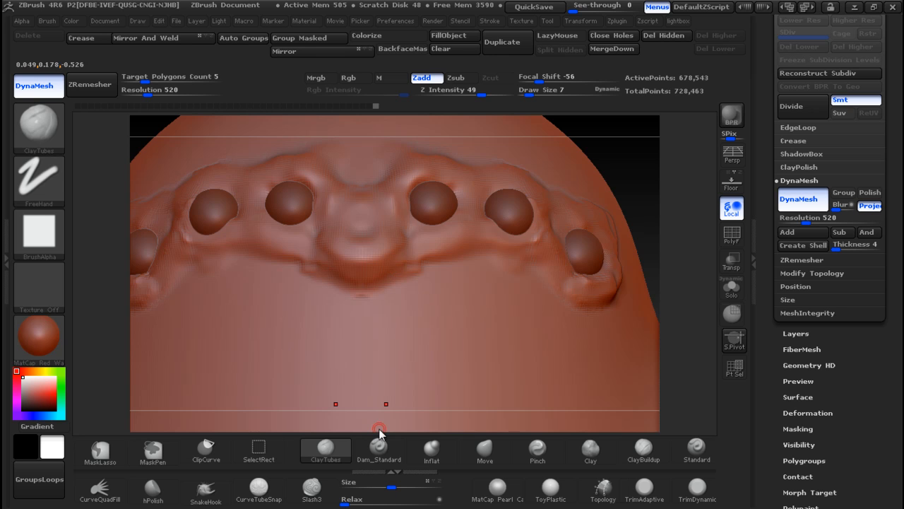
{"action": "left_click", "coordinate": [693, 457]}
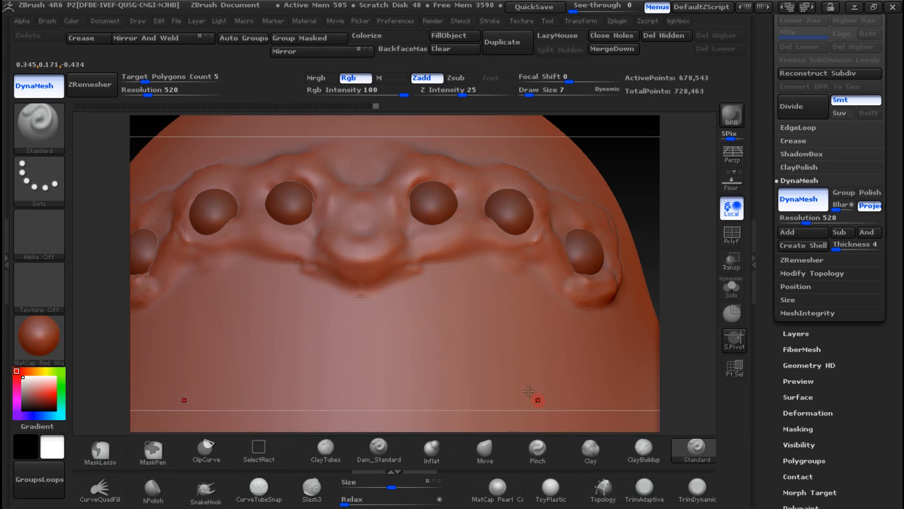
{"action": "left_click_drag", "start_coordinate": [393, 267], "coordinate": [389, 265]}
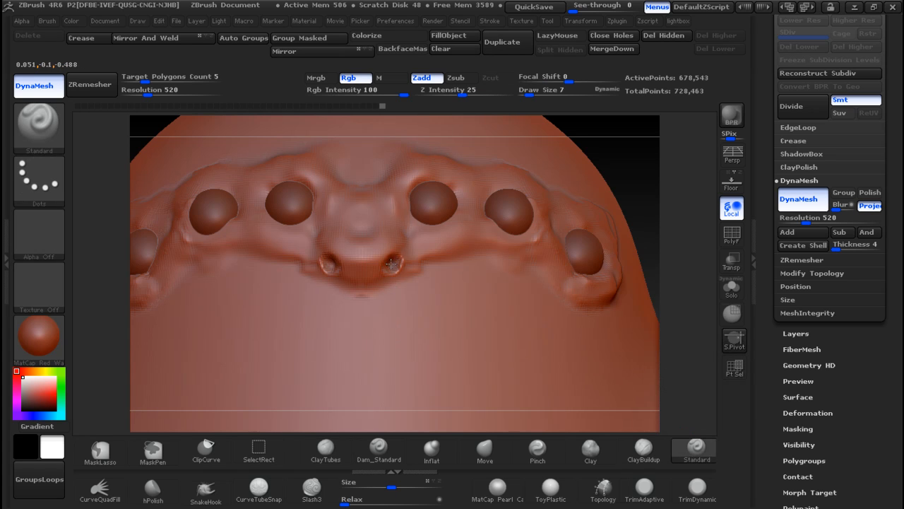
{"action": "left_click_drag", "start_coordinate": [389, 264], "coordinate": [375, 272]}
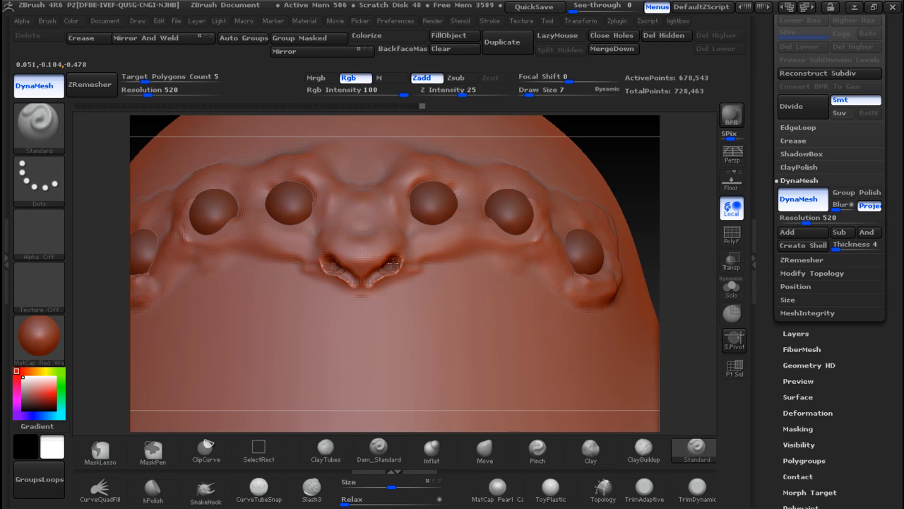
{"action": "left_click_drag", "start_coordinate": [393, 262], "coordinate": [393, 269], "text": "shift"}
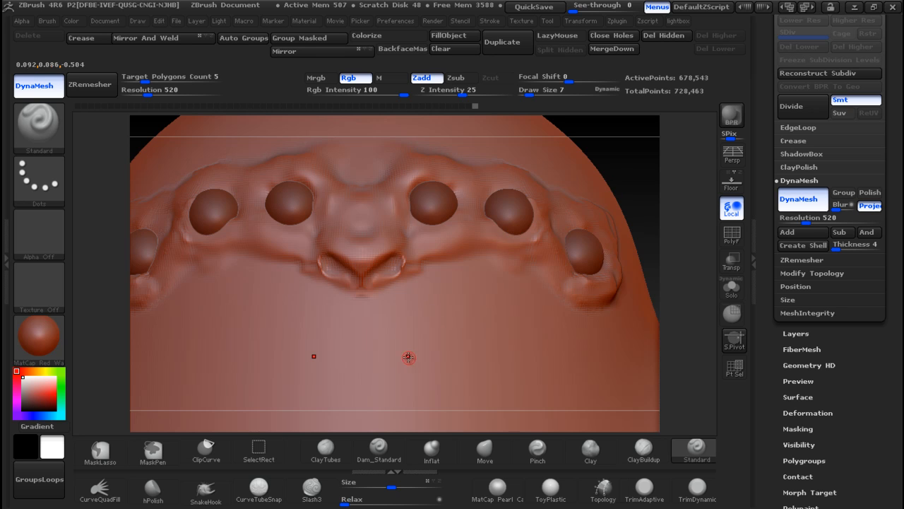
Mask the nostrils, invert the mask and push the nostrils deeper into the head with Transpose Move
{"action": "key", "text": "ctrl"}
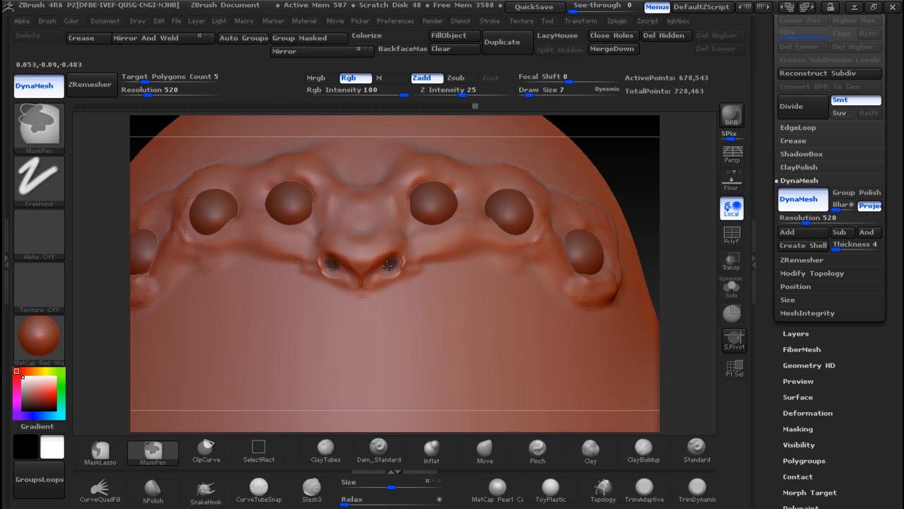
{"action": "left_click", "coordinate": [626, 165], "text": "ctrl"}
{"action": "left_click_drag", "start_coordinate": [626, 162], "coordinate": [687, 180]}
{"action": "key", "text": "w"}
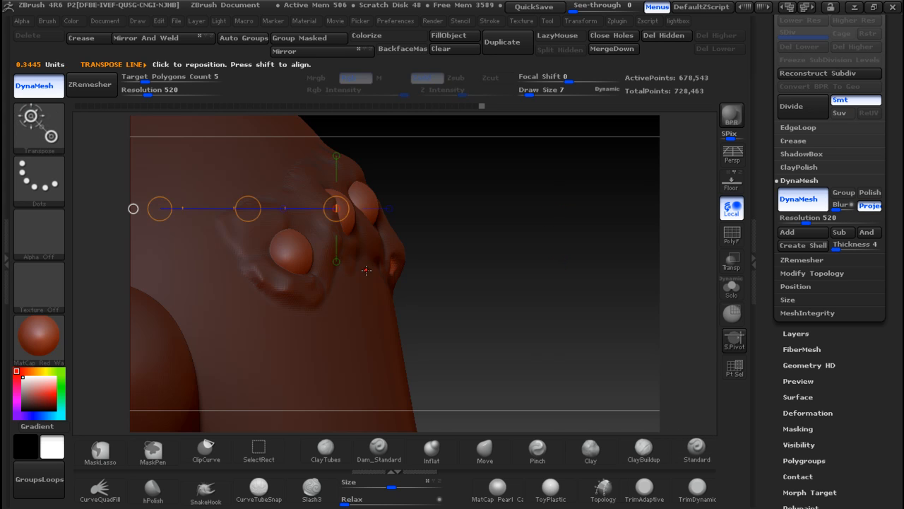
{"action": "left_click_drag", "start_coordinate": [390, 262], "coordinate": [425, 279]}
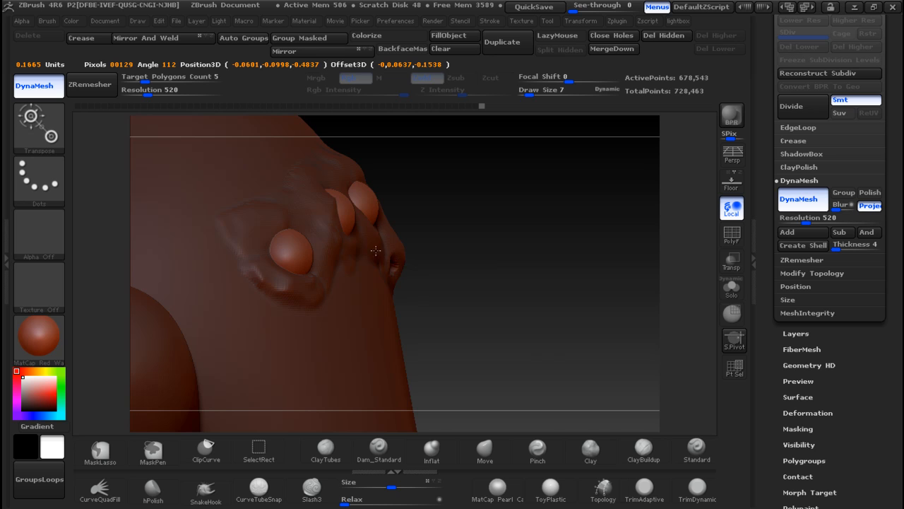
{"action": "left_click_drag", "start_coordinate": [362, 235], "coordinate": [361, 237]}
{"action": "left_click_drag", "start_coordinate": [549, 212], "coordinate": [516, 208]}
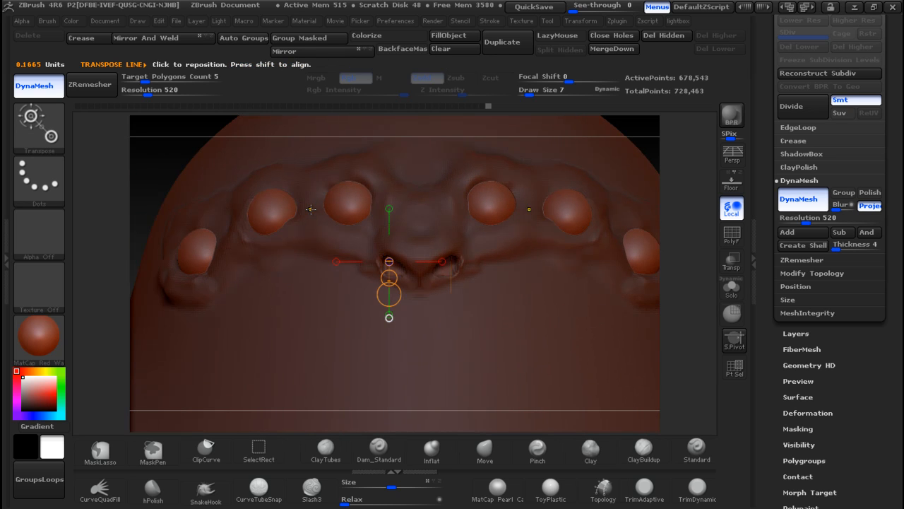
Invert the mask and try smoothing the tissue between and around the nostrils at draw size 22
{"action": "left_click", "coordinate": [158, 163], "text": "ctrl"}
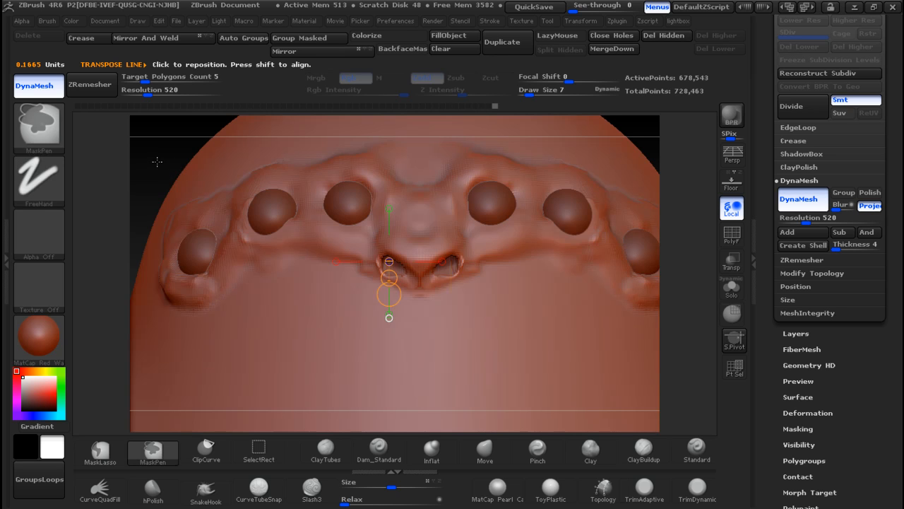
{"action": "key", "text": "q"}
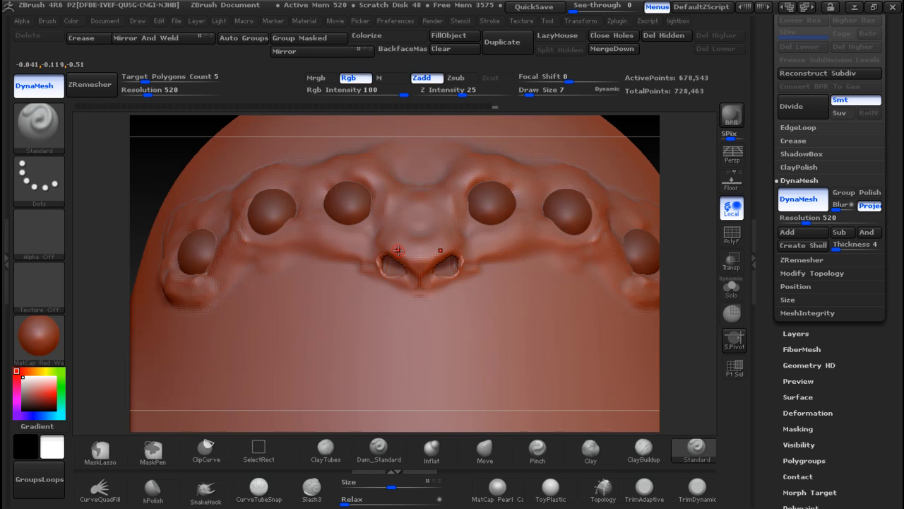
{"action": "key", "text": "bracketright"}
{"action": "key", "text": "bracketright"}
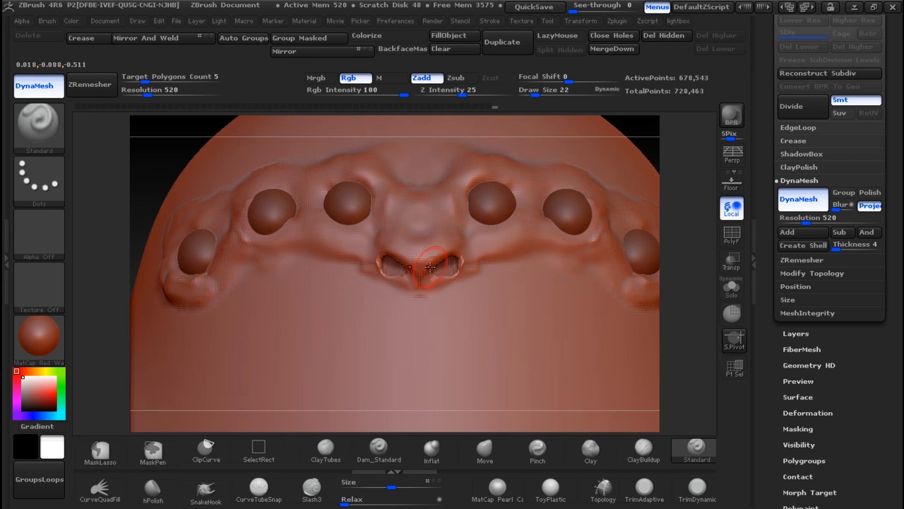
{"action": "mouse_move", "coordinate": [419, 262]}
{"action": "left_mouse_down", "text": "shift"}
{"action": "mouse_move", "coordinate": [438, 258]}
{"action": "mouse_move", "coordinate": [458, 277]}
{"action": "mouse_move", "coordinate": [418, 265]}
{"action": "left_mouse_up", "text": "shift"}
{"action": "key", "text": "ctrl"}
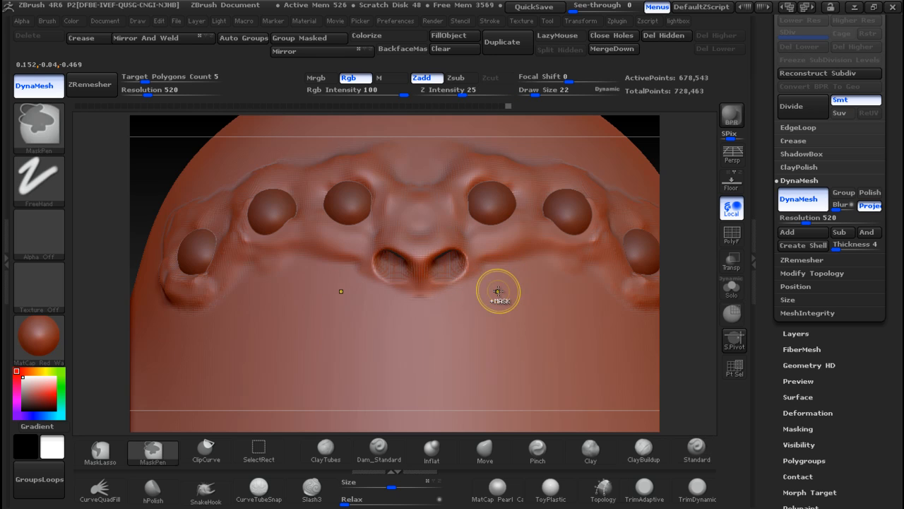
Undo the smoothing around the nostrils and invert the mask so the eyes are protected and the head is editable
{"action": "key", "text": "ctrl+z"}
{"action": "key", "text": "ctrl+z"}
{"action": "key", "text": "ctrl+z"}
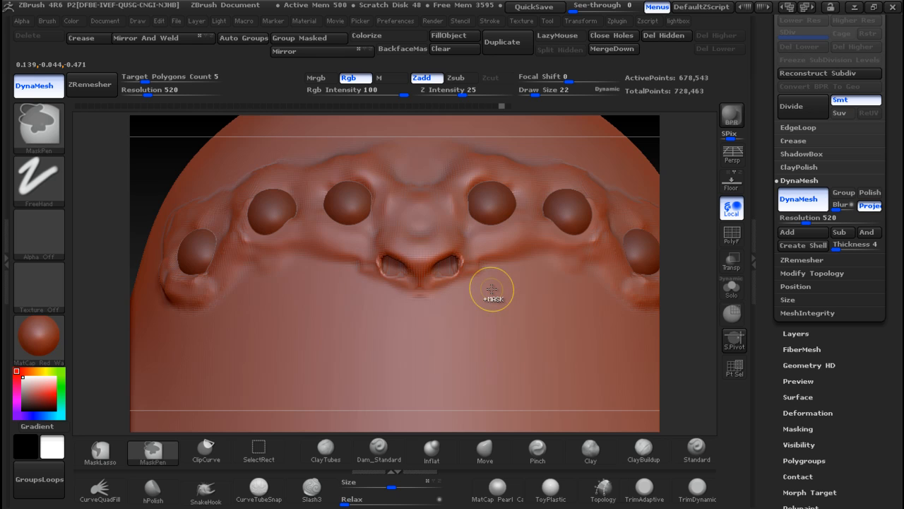
{"action": "key", "text": "ctrl+z"}
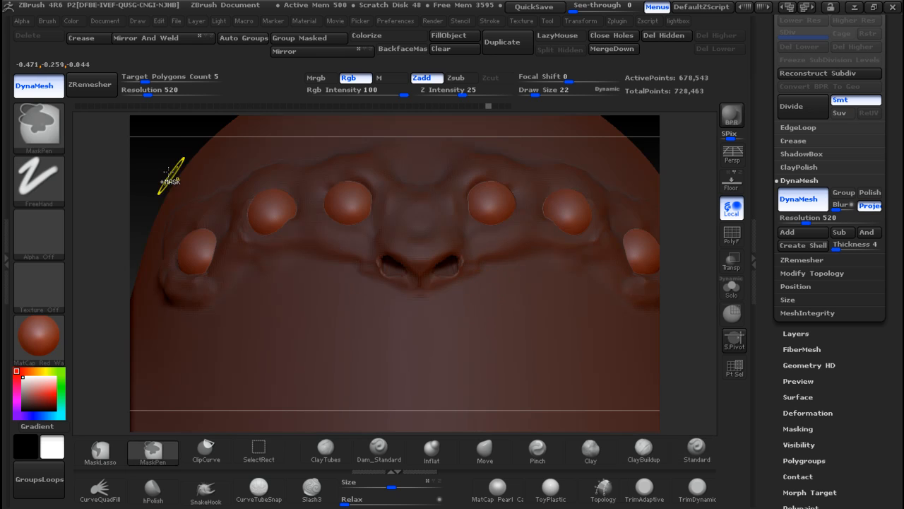
{"action": "left_click", "coordinate": [164, 165], "text": "ctrl"}
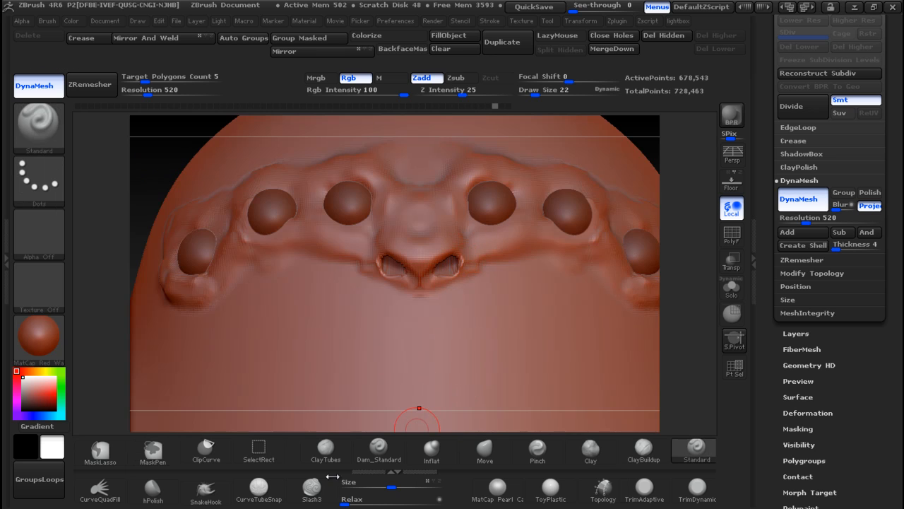
Try to draw a short mirrored curve tube between the nostrils with CurveTubeSnap at draw size 9, and undo it
{"action": "left_click", "coordinate": [261, 489]}
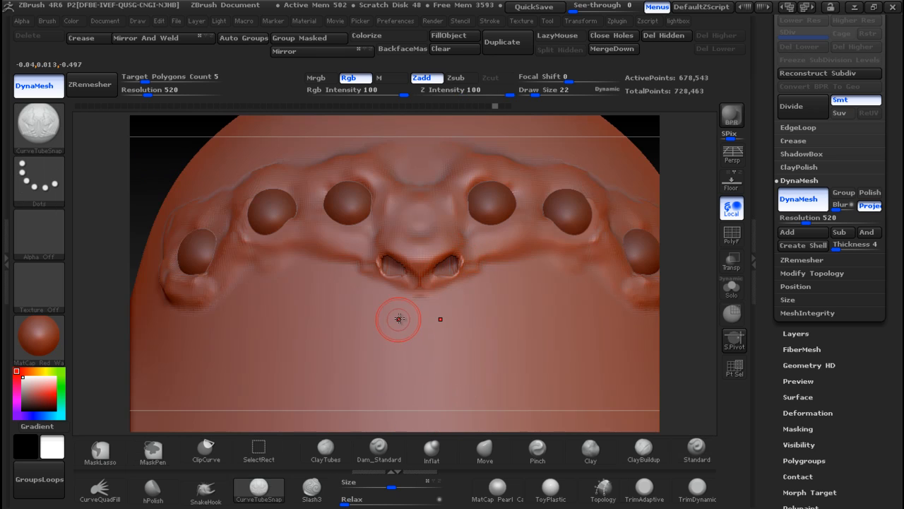
{"action": "key", "text": "bracketleft"}
{"action": "key", "text": "bracketleft"}
{"action": "key", "text": "bracketleft"}
{"action": "left_click_drag", "start_coordinate": [425, 276], "coordinate": [430, 267]}
{"action": "key", "text": "ctrl"}
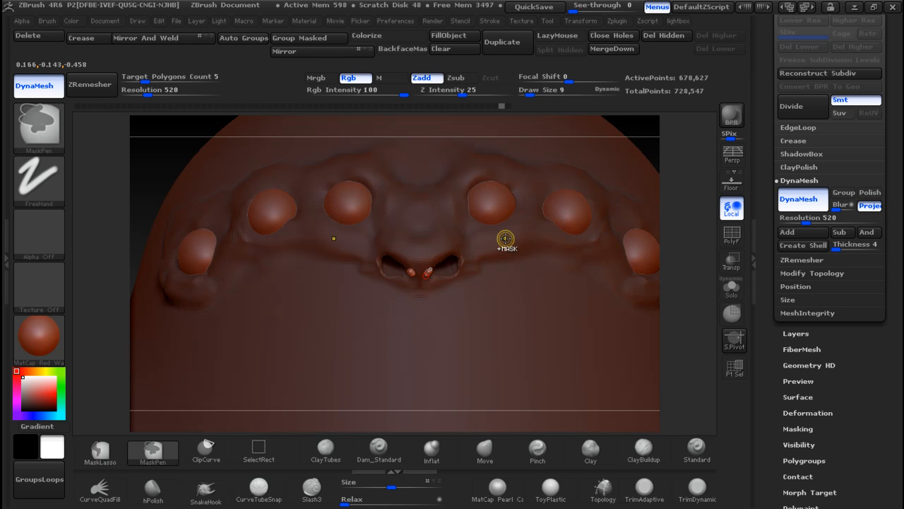
{"action": "key", "text": "ctrl+z"}
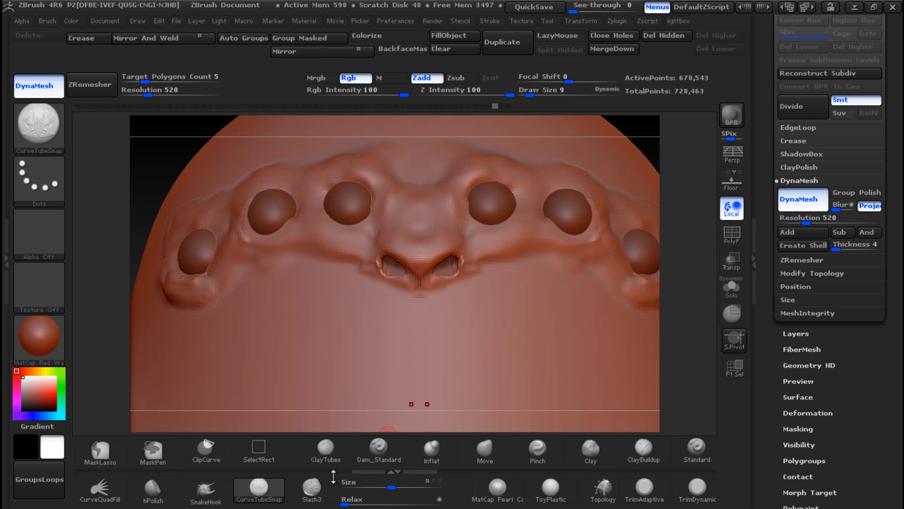
Build up clay around the nostril rims, over the nose tip and down the centre below it with ClayTubes at draw size 9
{"action": "left_click", "coordinate": [325, 452]}
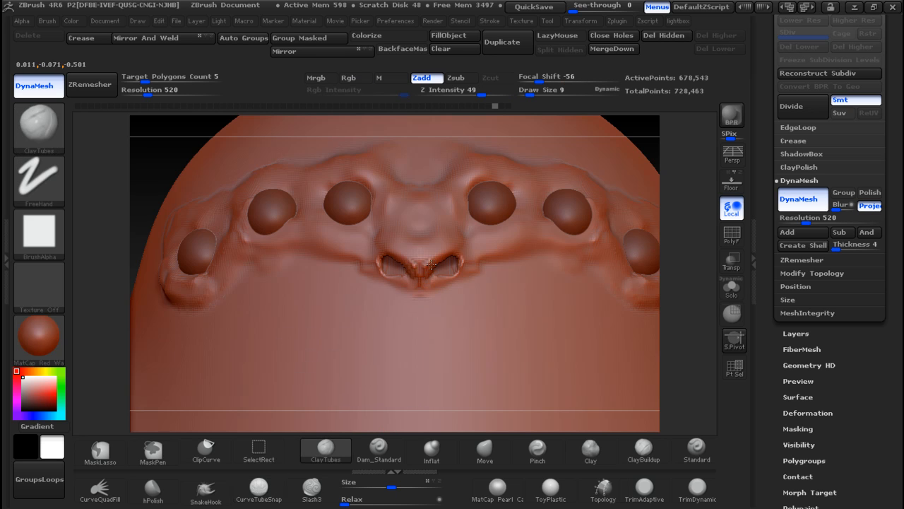
{"action": "mouse_move", "coordinate": [465, 261]}
{"action": "left_mouse_down"}
{"action": "mouse_move", "coordinate": [432, 284]}
{"action": "mouse_move", "coordinate": [472, 264]}
{"action": "mouse_move", "coordinate": [450, 254]}
{"action": "mouse_move", "coordinate": [458, 281]}
{"action": "mouse_move", "coordinate": [432, 277]}
{"action": "mouse_move", "coordinate": [448, 250]}
{"action": "left_mouse_up"}
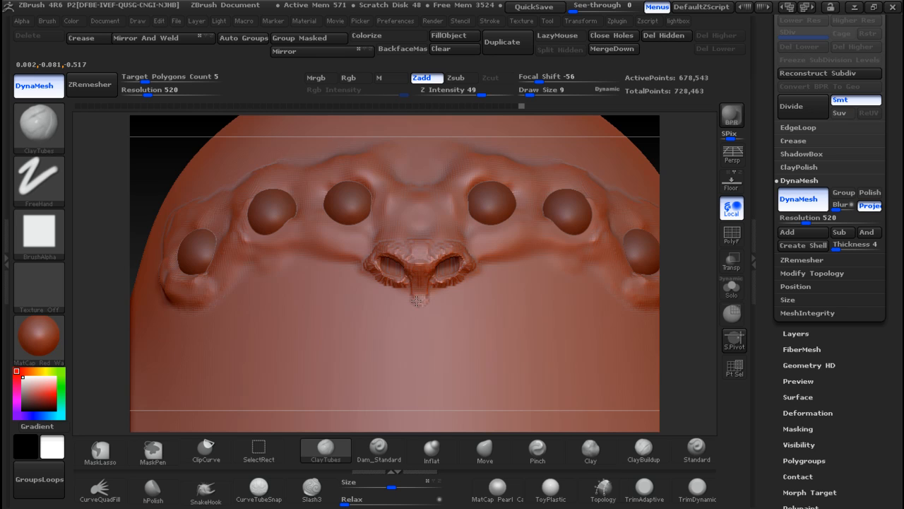
{"action": "left_click_drag", "start_coordinate": [416, 277], "coordinate": [394, 251]}
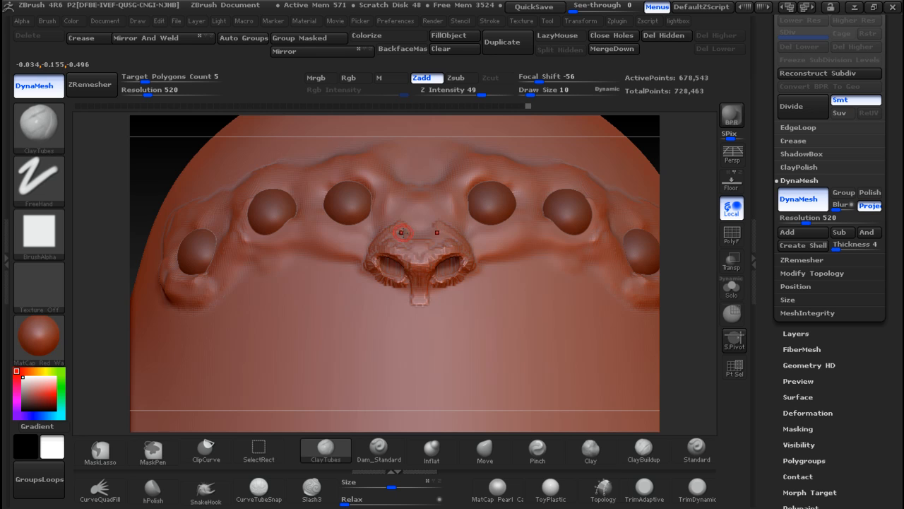
Set the Smooth brush to Z Intensity 19 and smooth the new clay around the nostrils and over the nose at draw size 18
{"action": "key", "text": "shift"}
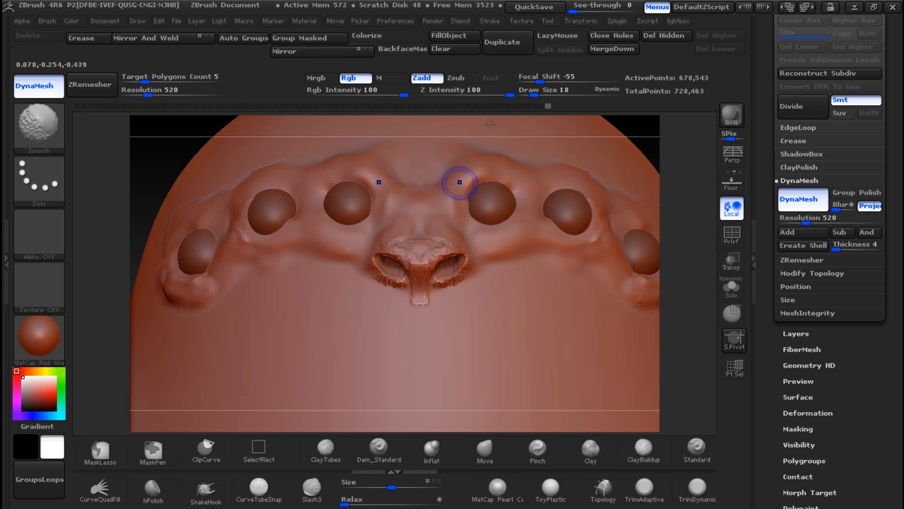
{"action": "left_click_drag", "start_coordinate": [503, 93], "coordinate": [457, 95], "text": "shift"}
{"action": "left_click_drag", "start_coordinate": [412, 259], "coordinate": [397, 245], "text": "shift"}
{"action": "mouse_move", "coordinate": [459, 242]}
{"action": "left_mouse_down", "text": "shift"}
{"action": "mouse_move", "coordinate": [473, 266]}
{"action": "mouse_move", "coordinate": [442, 289]}
{"action": "mouse_move", "coordinate": [478, 273]}
{"action": "mouse_move", "coordinate": [412, 285]}
{"action": "mouse_move", "coordinate": [412, 252]}
{"action": "mouse_move", "coordinate": [392, 241]}
{"action": "left_mouse_up", "text": "shift"}
{"action": "left_click_drag", "start_coordinate": [482, 252], "coordinate": [464, 287], "text": "shift"}
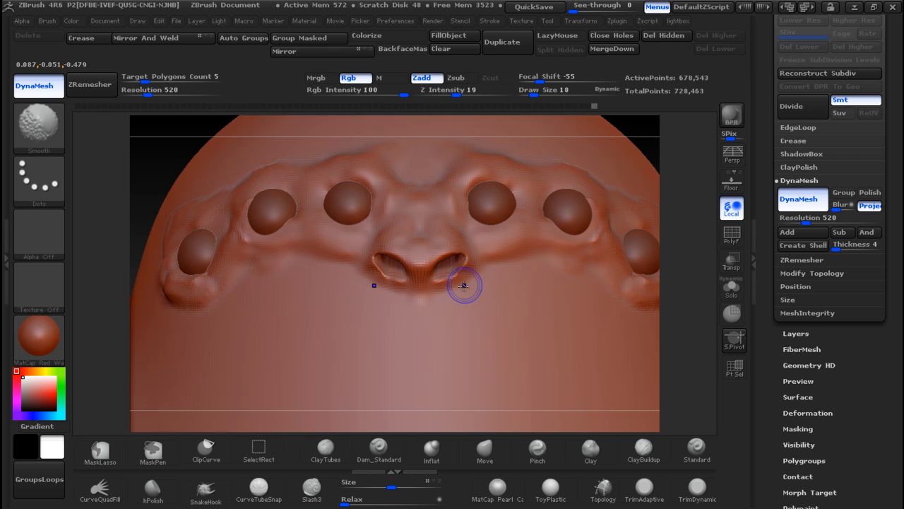
{"action": "mouse_move", "coordinate": [417, 212]}
{"action": "left_mouse_down", "text": "shift"}
{"action": "mouse_move", "coordinate": [395, 204]}
{"action": "mouse_move", "coordinate": [399, 231]}
{"action": "left_mouse_up", "text": "shift"}
{"action": "left_click_drag", "start_coordinate": [385, 274], "coordinate": [364, 249], "text": "shift"}
Narrow the nostrils into slanted slits with the Move brush at draw size 18, comparing them with the reference picture
{"action": "key", "text": "b"}
{"action": "key", "text": "c"}
{"action": "key", "text": "t"}
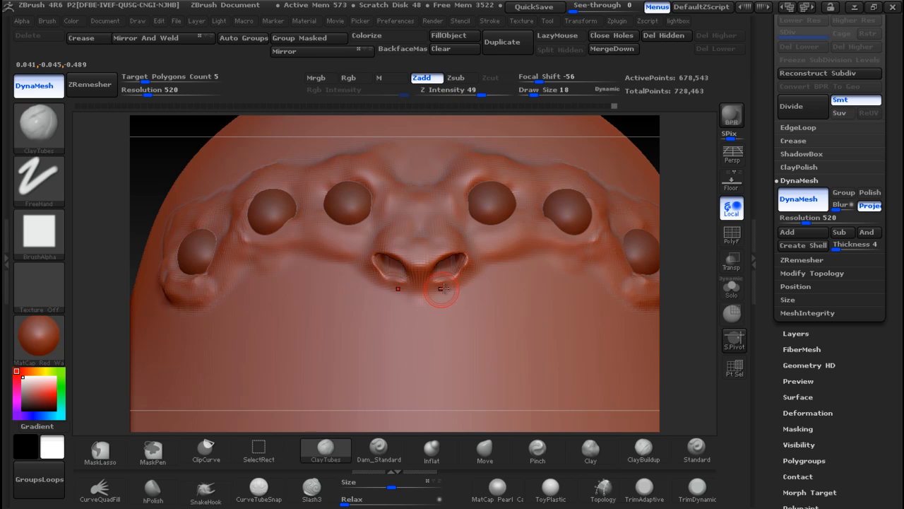
{"action": "left_click", "coordinate": [485, 449]}
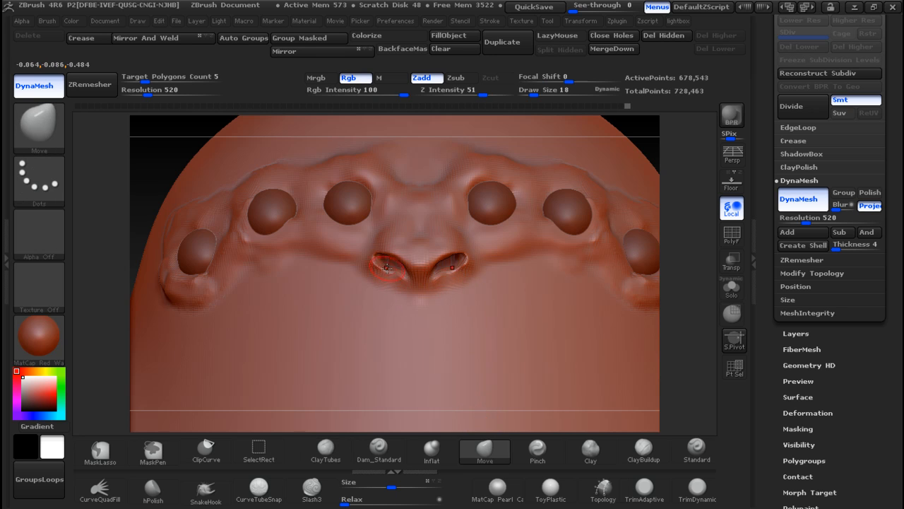
{"action": "left_click_drag", "start_coordinate": [370, 270], "coordinate": [398, 272]}
{"action": "key", "text": "alt+Tab"}
{"action": "key", "text": "alt+Tab"}
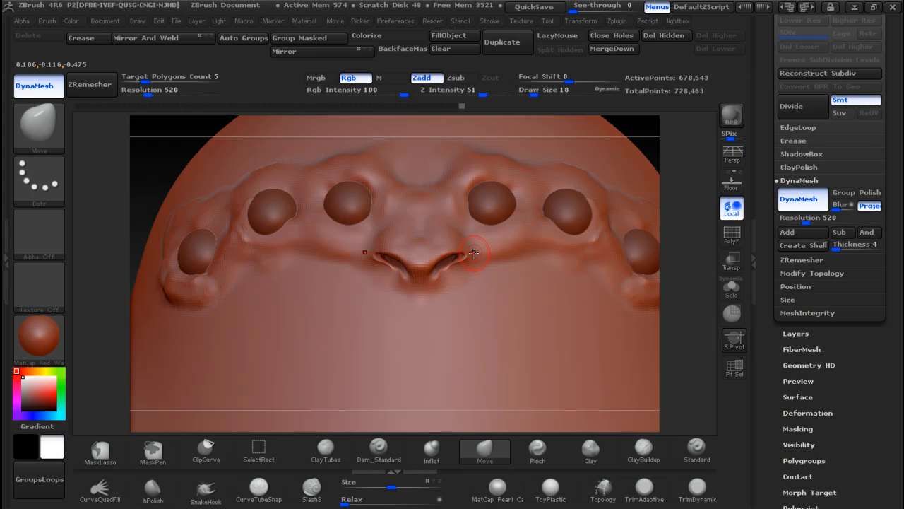
{"action": "key", "text": "alt+Tab"}
{"action": "key", "text": "alt+Tab"}
{"action": "left_click_drag", "start_coordinate": [428, 281], "coordinate": [427, 271]}
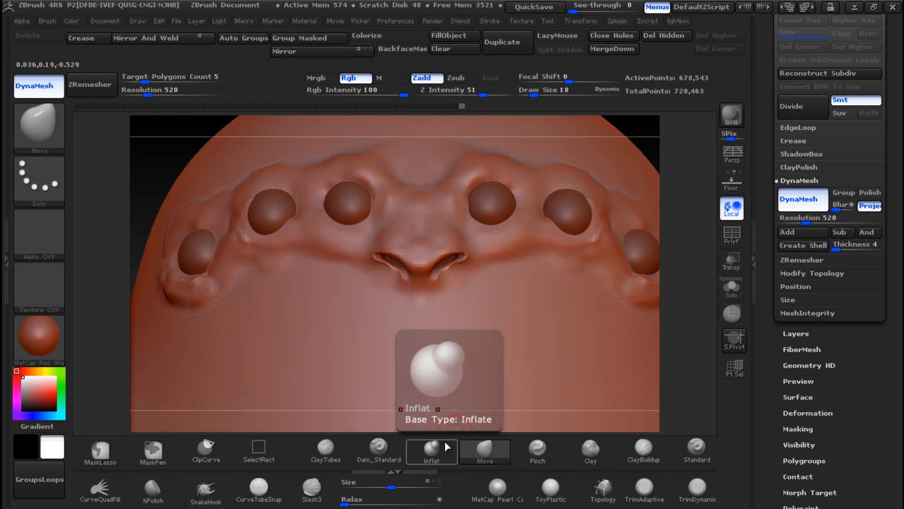
Carve a vertical groove from the nose down the face's centre line with Dam_Standard, refining it at draw size 5
{"action": "left_click", "coordinate": [379, 449]}
{"action": "left_click_drag", "start_coordinate": [420, 284], "coordinate": [421, 338]}
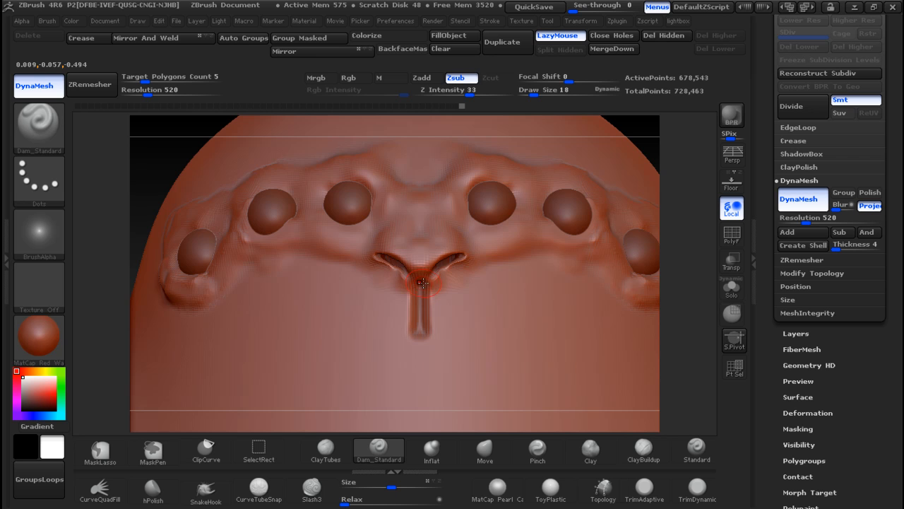
{"action": "key", "text": "bracketleft"}
{"action": "key", "text": "shift"}
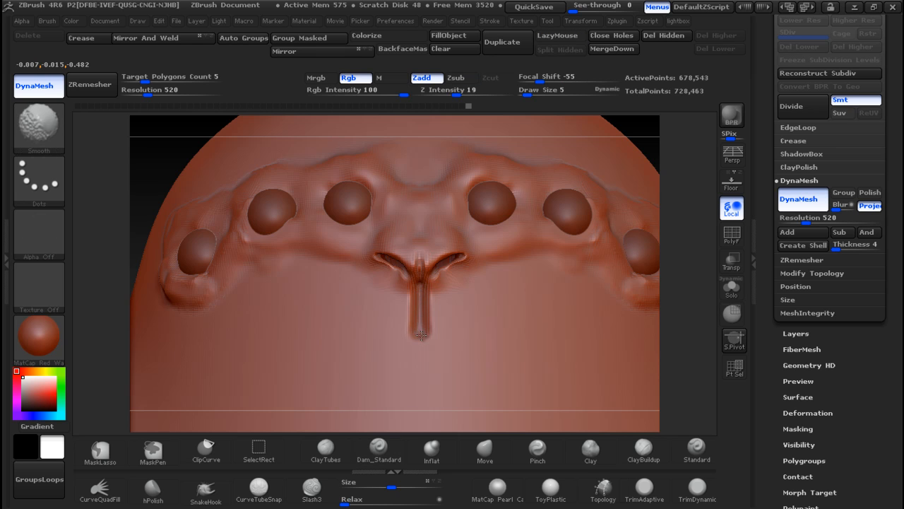
{"action": "key", "text": "alt+Tab"}
{"action": "key", "text": "alt+Tab"}
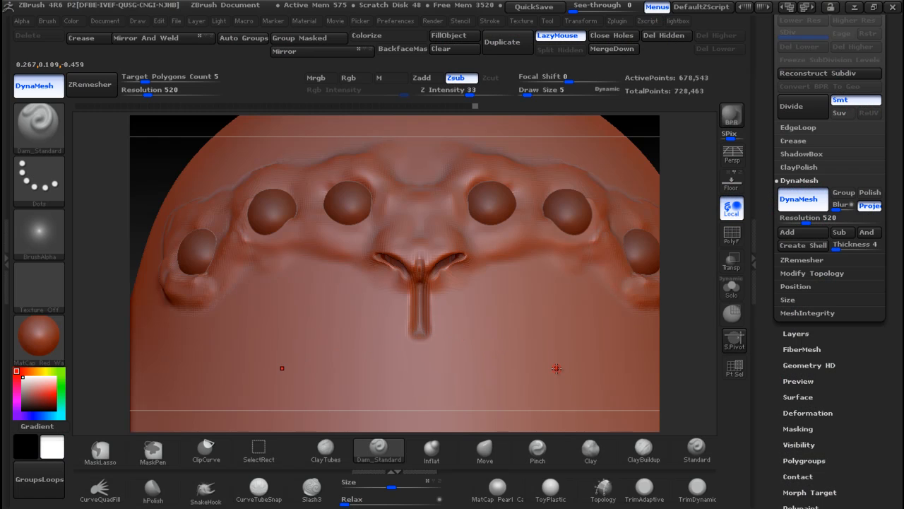
Try to mask the mouth area beneath the vertical groove with the MaskCurve brush, and undo it
{"action": "right_click_drag", "start_coordinate": [682, 343], "coordinate": [658, 252], "text": "ctrl"}
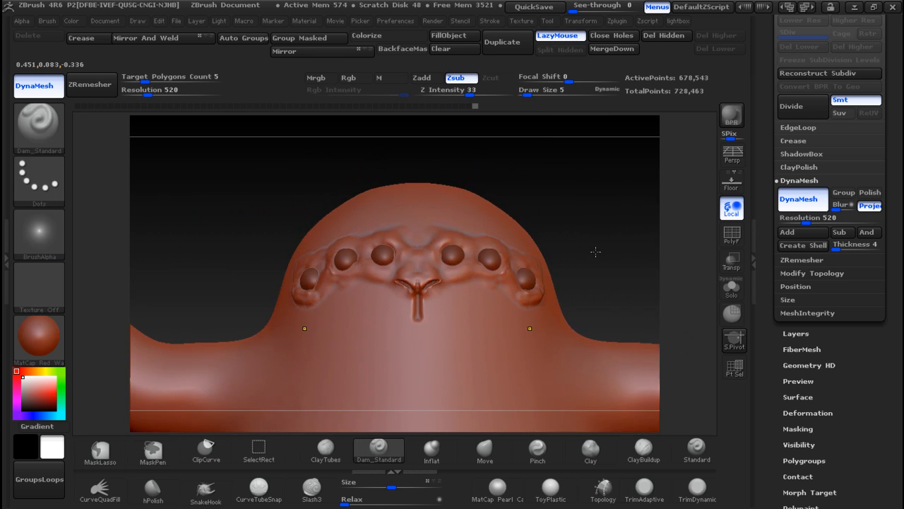
{"action": "right_click_drag", "start_coordinate": [595, 252], "coordinate": [592, 229], "text": "alt"}
{"action": "key", "text": "alt+Tab"}
{"action": "key", "text": "alt+Tab"}
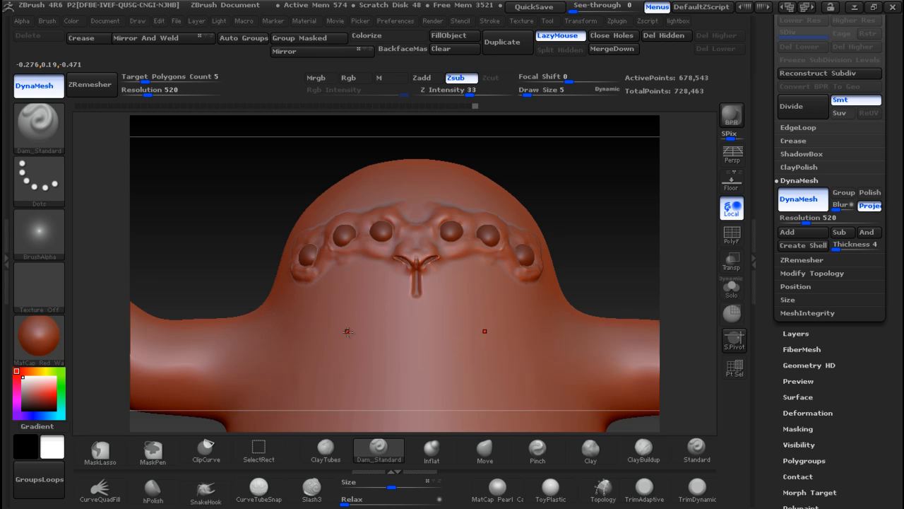
{"action": "left_click", "coordinate": [44, 150], "text": "ctrl"}
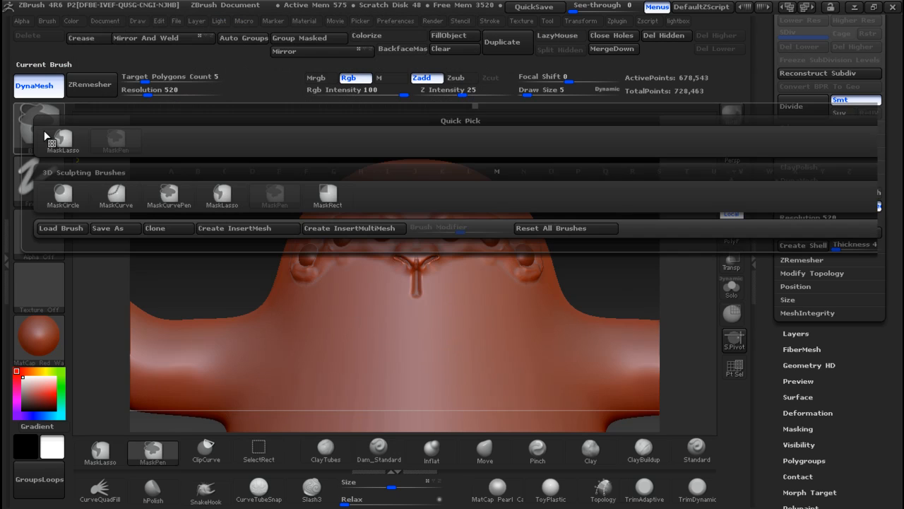
{"action": "mouse_move", "coordinate": [63, 143]}
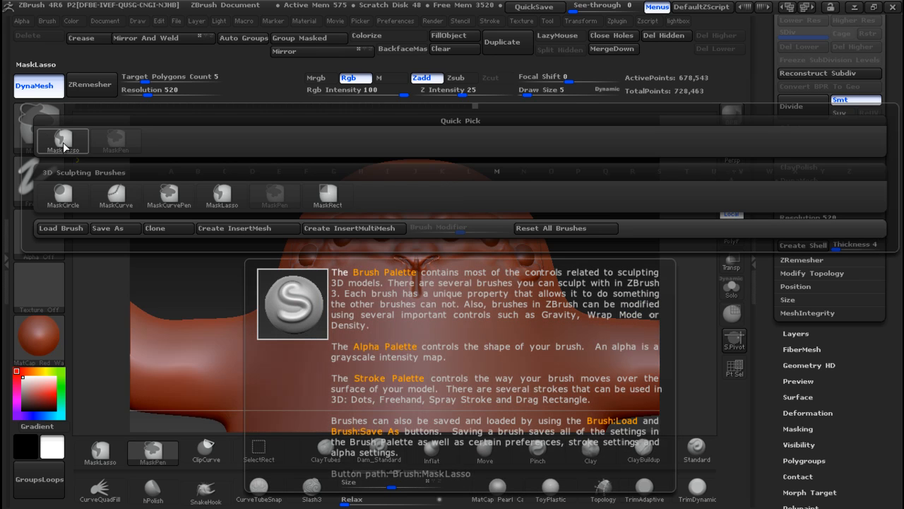
{"action": "left_click", "coordinate": [125, 190]}
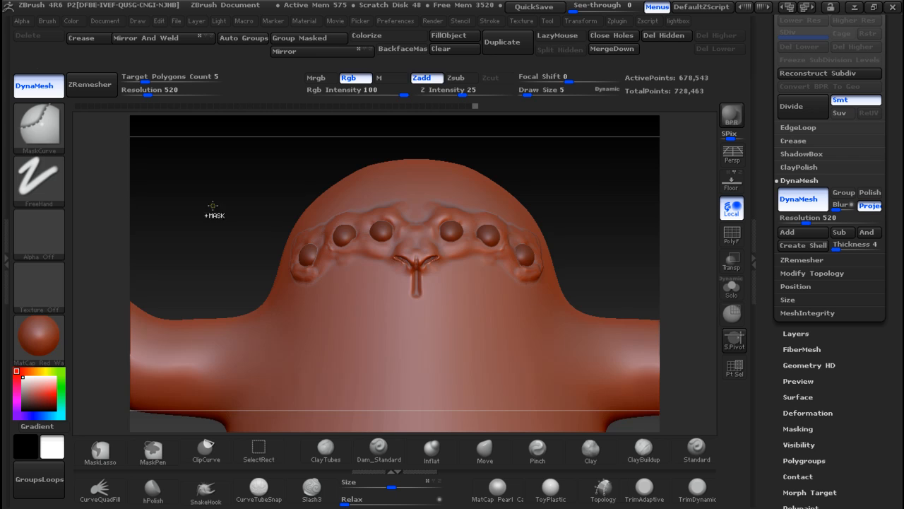
{"action": "mouse_move", "coordinate": [428, 300]}
{"action": "left_mouse_down"}
{"action": "mouse_move", "coordinate": [453, 311]}
{"action": "mouse_move", "coordinate": [326, 325]}
{"action": "left_mouse_up"}
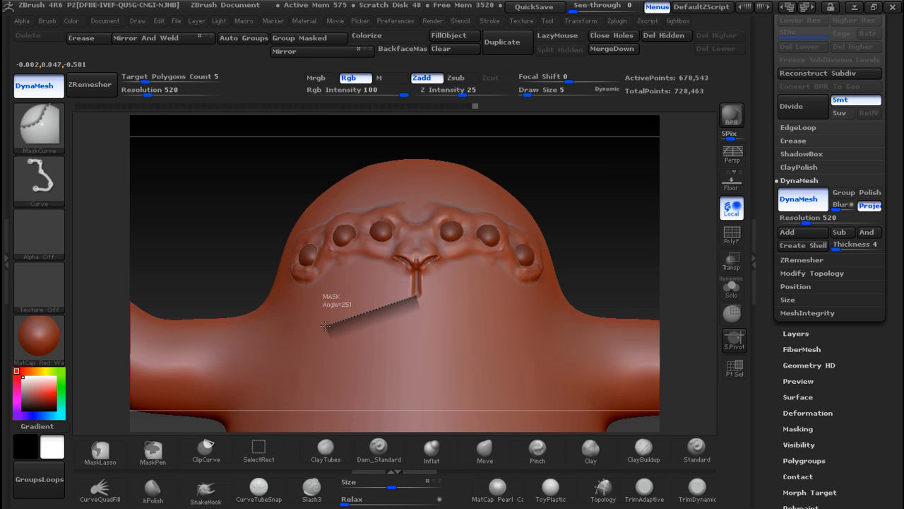
{"action": "left_click_drag", "start_coordinate": [326, 326], "coordinate": [327, 326], "text": "ctrl"}
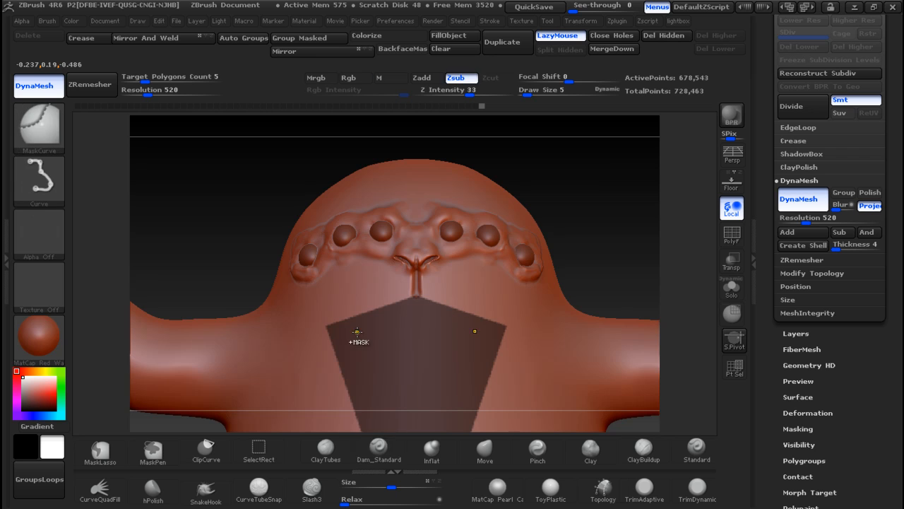
{"action": "key", "text": "ctrl+z"}
Try a smaller MaskCurve outline with extra corners for the mouth, and undo it
{"action": "left_click_drag", "start_coordinate": [414, 295], "coordinate": [344, 315], "text": "ctrl"}
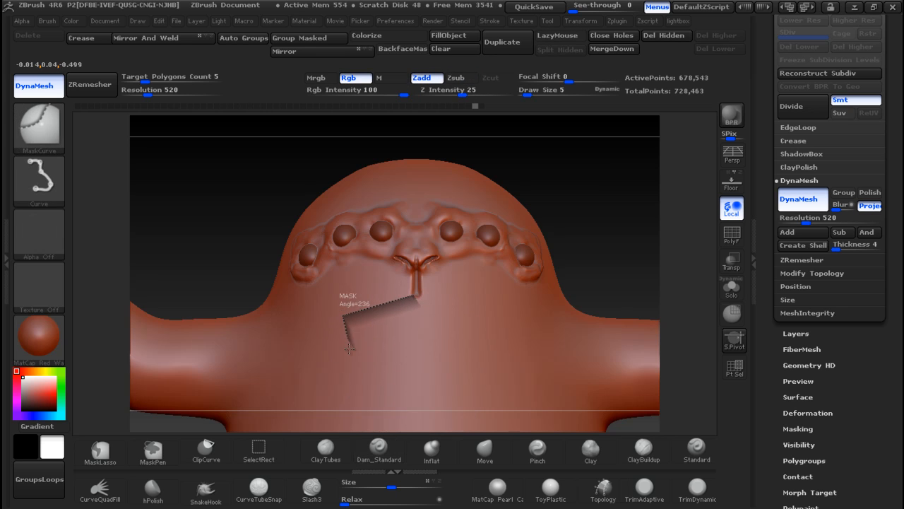
{"action": "mouse_move", "coordinate": [343, 344]}
{"action": "left_mouse_down", "text": "ctrl"}
{"action": "mouse_move", "coordinate": [409, 360]}
{"action": "mouse_move", "coordinate": [414, 371]}
{"action": "left_mouse_up", "text": "ctrl"}
{"action": "key", "text": "ctrl+z"}
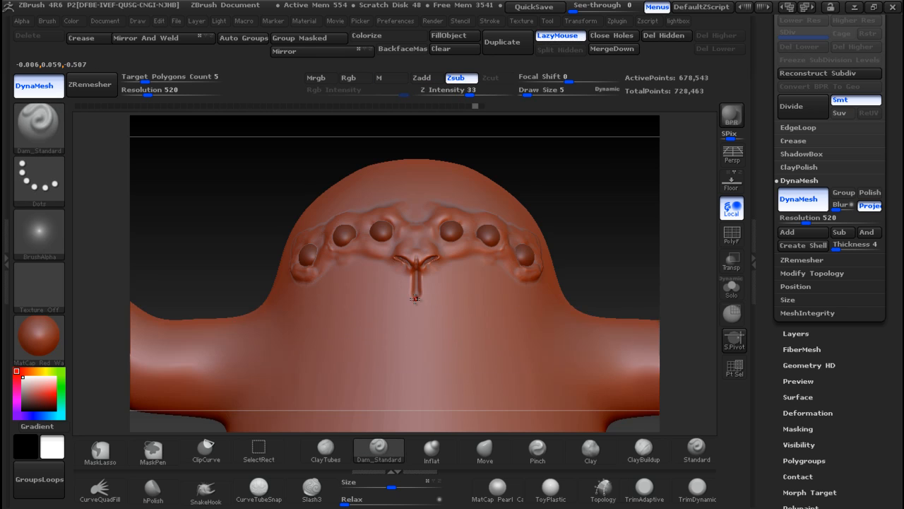
Mask a symmetrical, wide mouth shape directly below the vertical groove with the MaskLasso brush
{"action": "left_click", "coordinate": [51, 139], "text": "ctrl"}
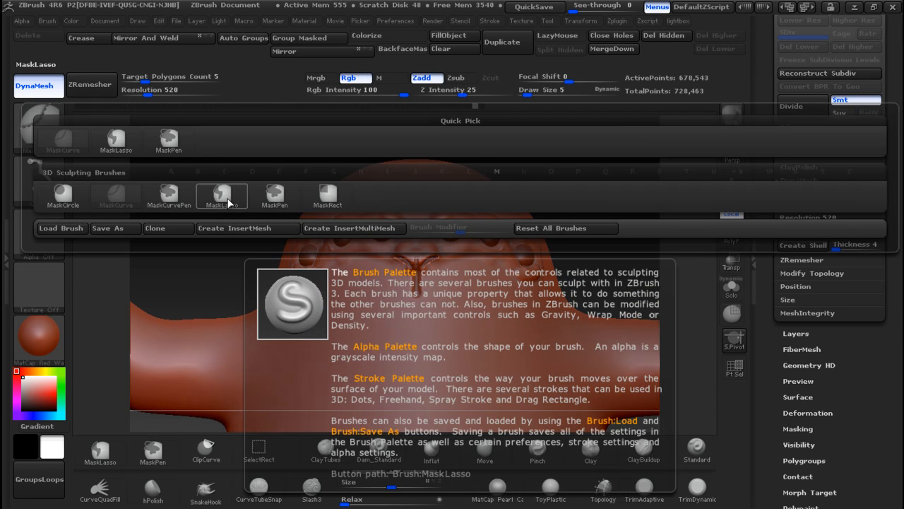
{"action": "left_click", "coordinate": [228, 200], "text": "ctrl"}
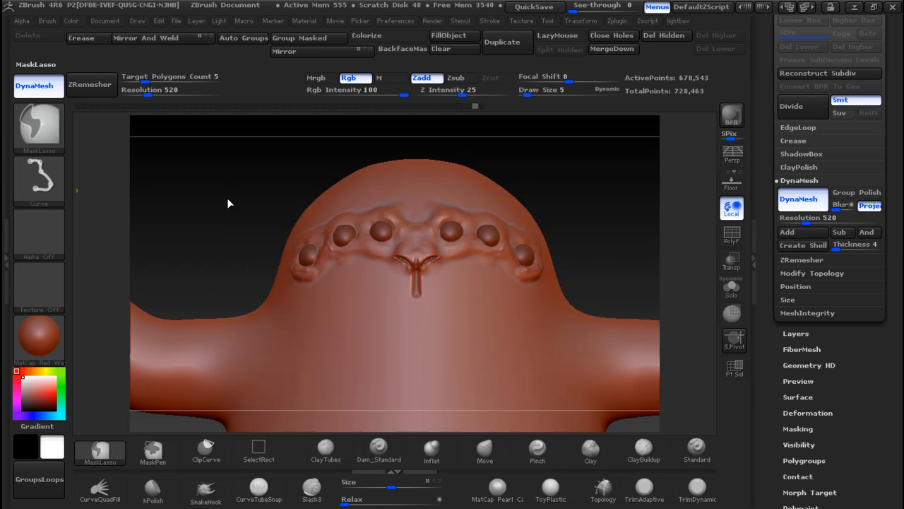
{"action": "mouse_move", "coordinate": [410, 302]}
{"action": "left_mouse_down", "text": "ctrl"}
{"action": "mouse_move", "coordinate": [344, 320]}
{"action": "mouse_move", "coordinate": [344, 352]}
{"action": "mouse_move", "coordinate": [402, 360]}
{"action": "mouse_move", "coordinate": [416, 300]}
{"action": "left_mouse_up", "text": "ctrl"}
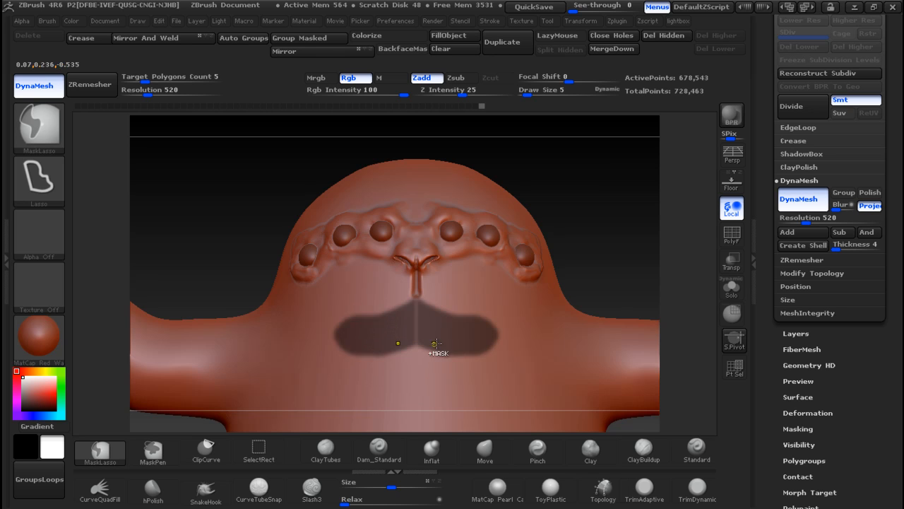
{"action": "key", "text": "ctrl"}
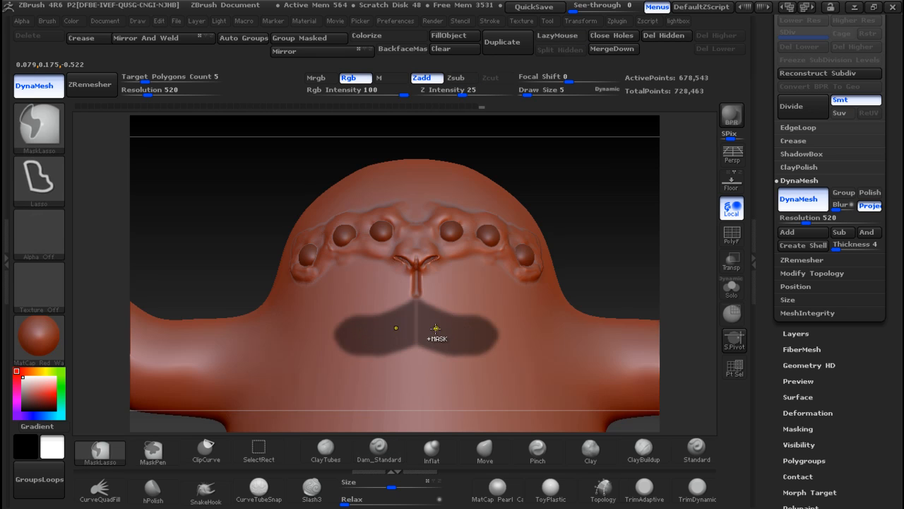
Fill in the centre and lower edge of the mouth mask with the MaskPen brush at draw size 14
{"action": "mouse_move", "coordinate": [412, 343]}
{"action": "left_mouse_down", "text": "ctrl"}
{"action": "mouse_move", "coordinate": [414, 307]}
{"action": "mouse_move", "coordinate": [425, 338]}
{"action": "mouse_move", "coordinate": [400, 328]}
{"action": "mouse_move", "coordinate": [417, 300]}
{"action": "mouse_move", "coordinate": [441, 325]}
{"action": "left_mouse_up", "text": "ctrl"}
{"action": "key", "text": "ctrl"}
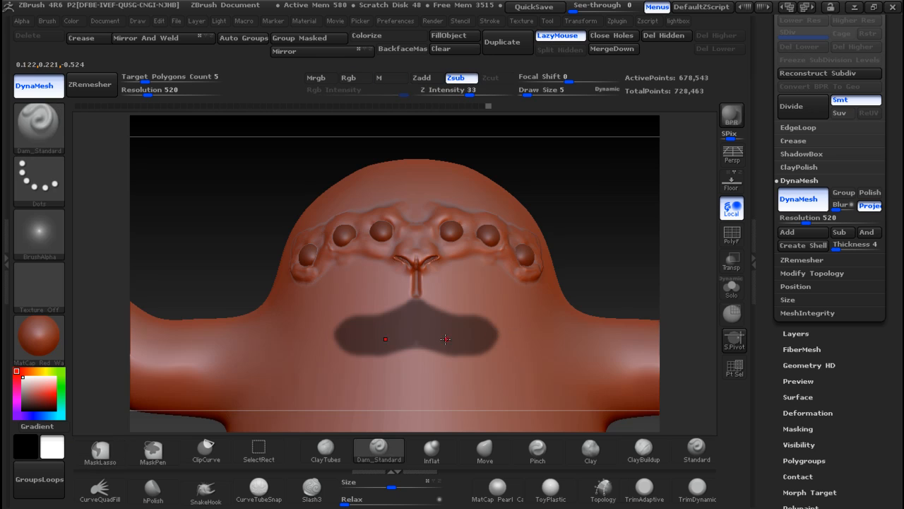
{"action": "left_click", "coordinate": [39, 123], "text": "ctrl"}
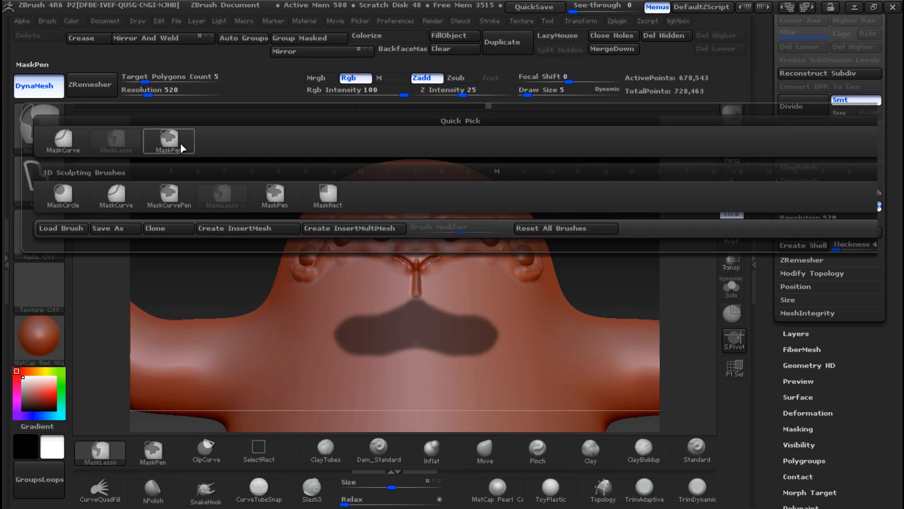
{"action": "left_click", "coordinate": [282, 195], "text": "ctrl"}
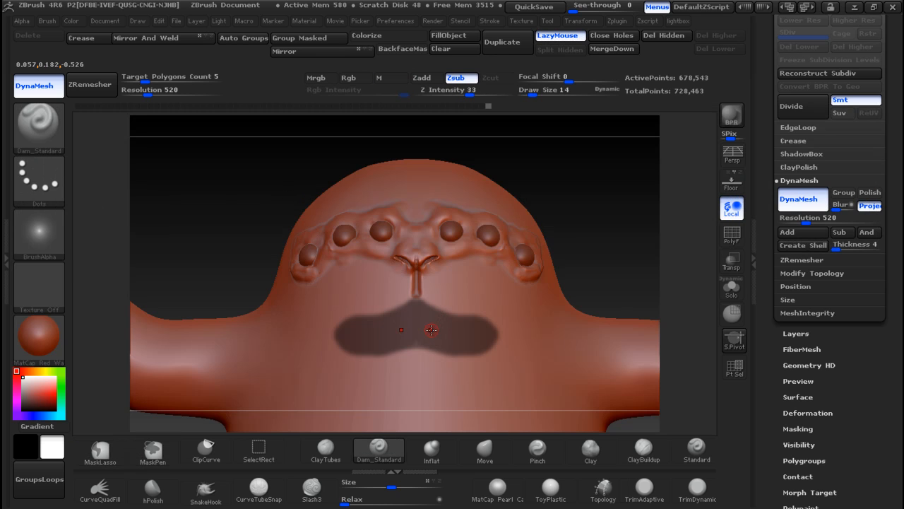
{"action": "key", "text": "ctrl"}
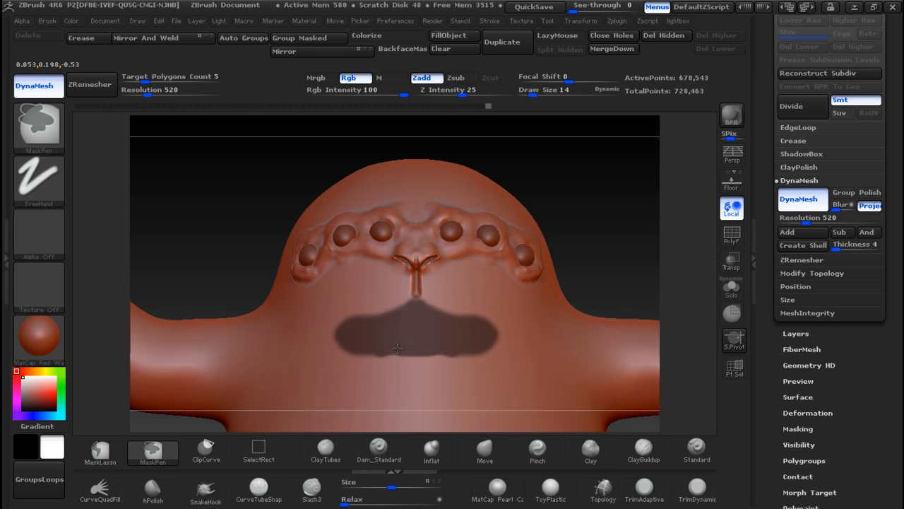
{"action": "left_click_drag", "start_coordinate": [412, 349], "coordinate": [445, 355], "text": "ctrl"}
Invert the mask and cover the unwanted opening on the creature's back with MaskPen at draw size 62
{"action": "mouse_move", "coordinate": [584, 240]}
{"action": "left_mouse_down"}
{"action": "mouse_move", "coordinate": [651, 249]}
{"action": "mouse_move", "coordinate": [557, 263]}
{"action": "left_mouse_up"}
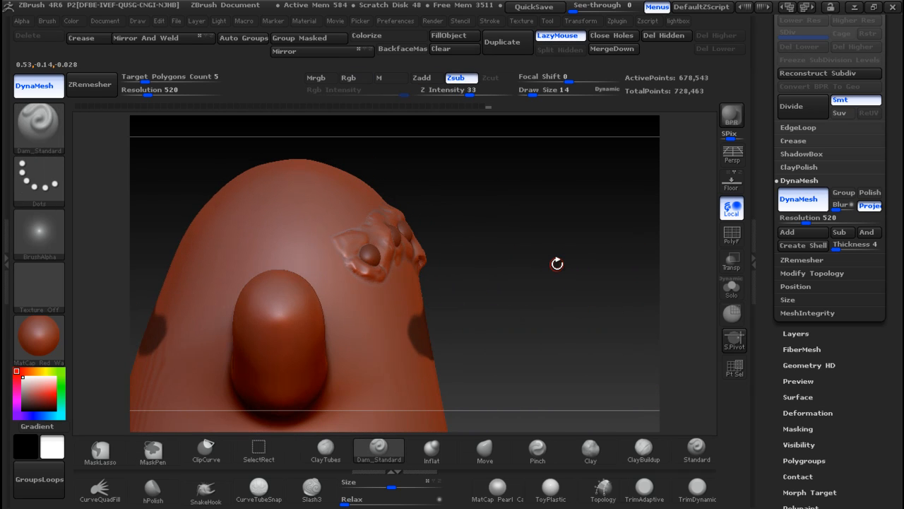
{"action": "left_click", "coordinate": [569, 301], "text": "ctrl"}
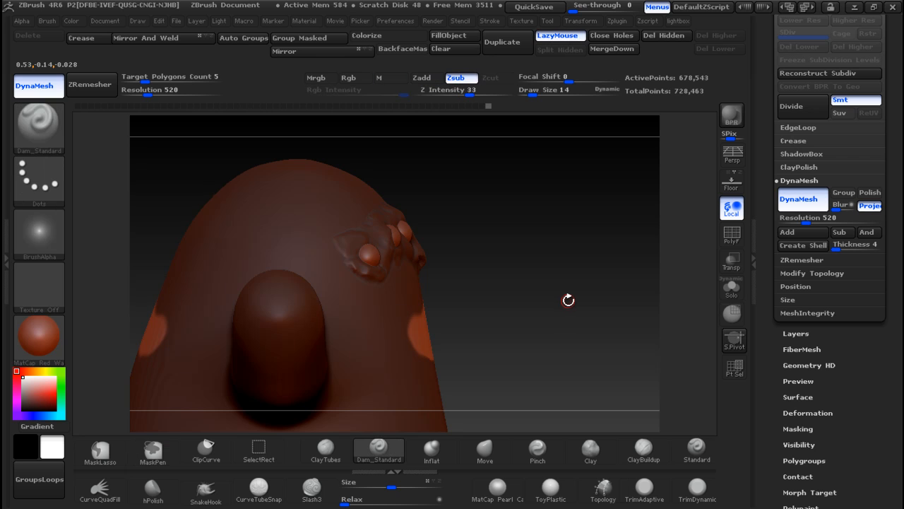
{"action": "left_click_drag", "start_coordinate": [505, 289], "coordinate": [631, 218]}
{"action": "left_click_drag", "start_coordinate": [189, 226], "coordinate": [278, 269], "text": "alt"}
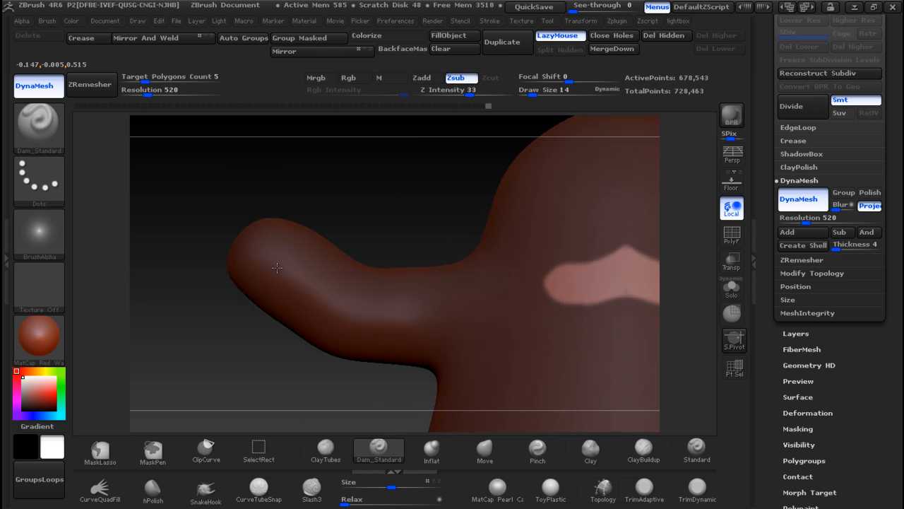
{"action": "left_click_drag", "start_coordinate": [414, 224], "coordinate": [232, 208], "text": "shift"}
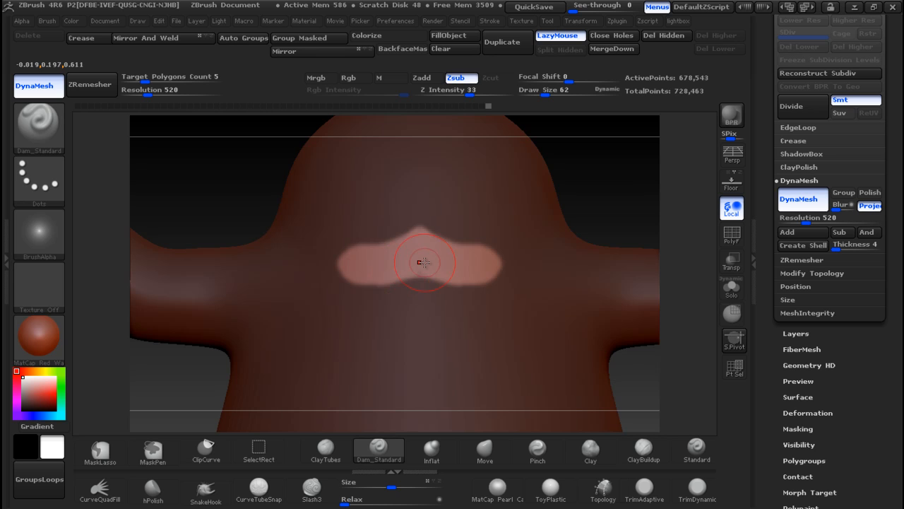
{"action": "key", "text": "ctrl"}
{"action": "left_click_drag", "start_coordinate": [441, 273], "coordinate": [474, 259], "text": "ctrl"}
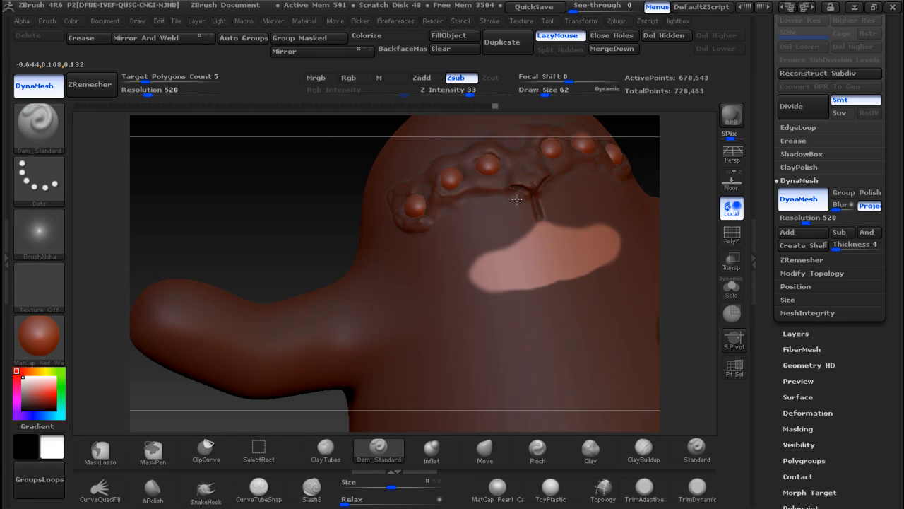
Push the unmasked mouth area inward into the head with the Transpose Move line, and clear the mask
{"action": "mouse_move", "coordinate": [248, 199]}
{"action": "left_mouse_down"}
{"action": "mouse_move", "coordinate": [317, 210]}
{"action": "mouse_move", "coordinate": [141, 212]}
{"action": "left_mouse_up"}
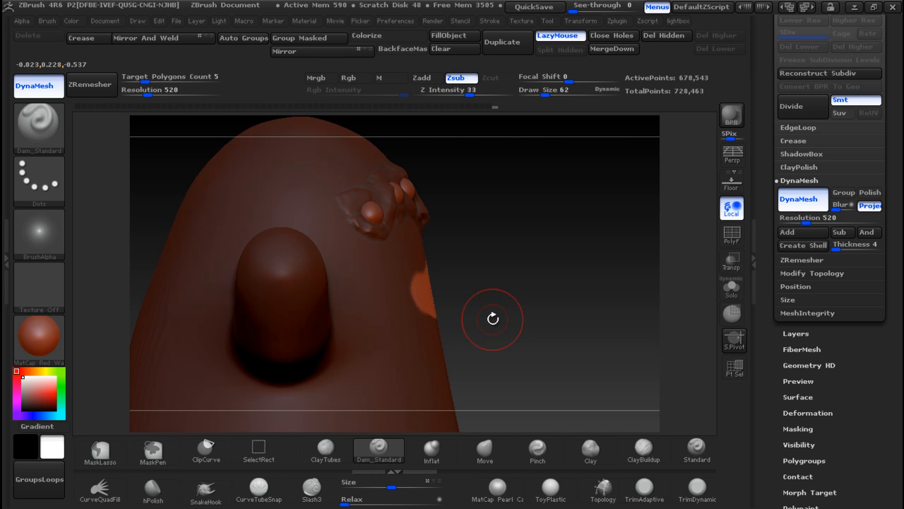
{"action": "key", "text": "w"}
{"action": "mouse_move", "coordinate": [424, 295]}
{"action": "left_mouse_down"}
{"action": "mouse_move", "coordinate": [520, 337]}
{"action": "mouse_move", "coordinate": [546, 309]}
{"action": "left_mouse_up"}
{"action": "left_click_drag", "start_coordinate": [482, 308], "coordinate": [366, 281]}
{"action": "mouse_move", "coordinate": [563, 252]}
{"action": "left_mouse_down"}
{"action": "mouse_move", "coordinate": [503, 253]}
{"action": "mouse_move", "coordinate": [558, 245]}
{"action": "left_mouse_up"}
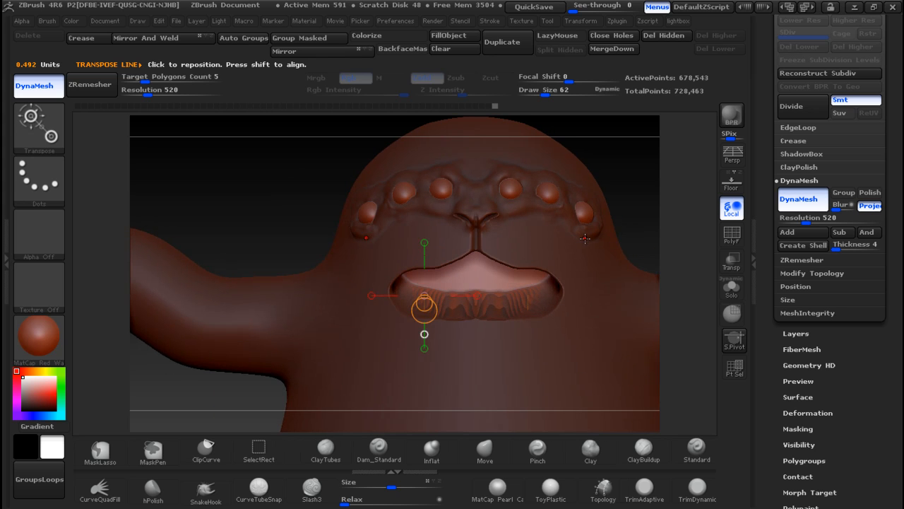
{"action": "left_click", "coordinate": [245, 156], "text": "ctrl"}
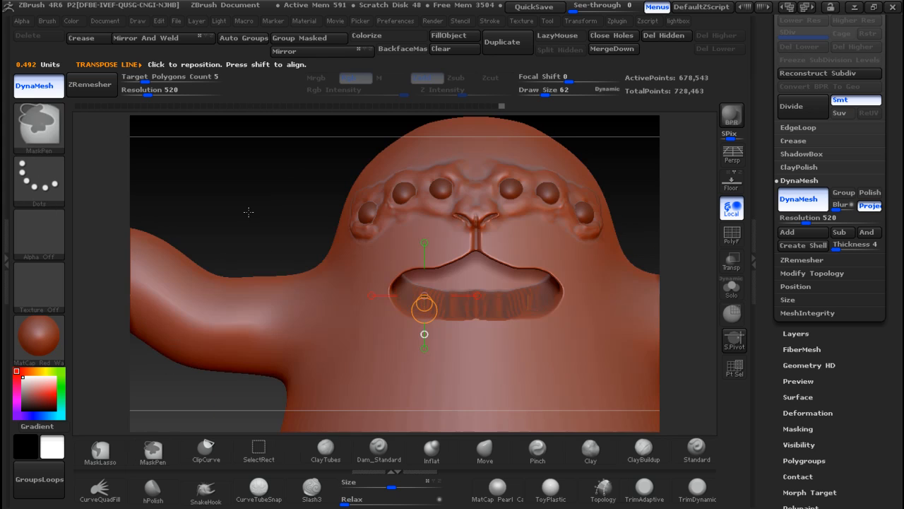
Check the reference picture and smooth the ridges inside the mouth cavity at draw size 70
{"action": "key", "text": "alt+Tab"}
{"action": "key", "text": "alt+Tab"}
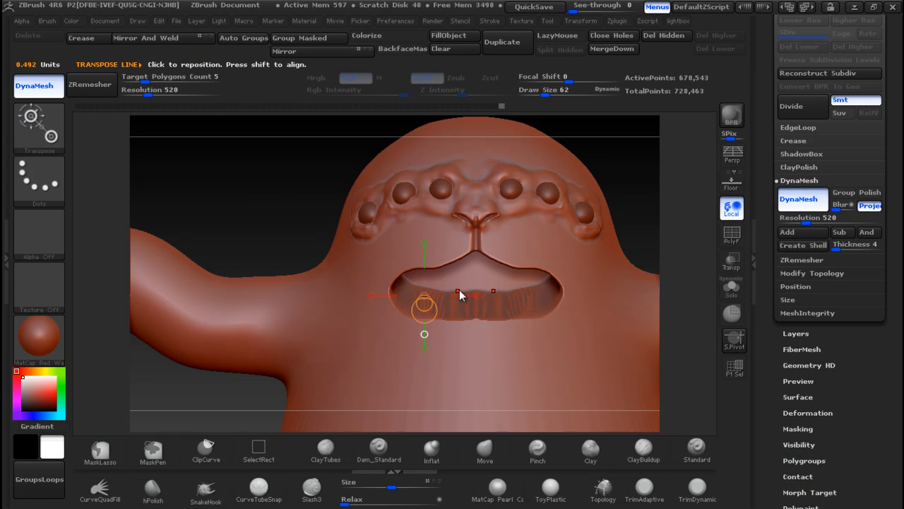
{"action": "key", "text": "b"}
{"action": "key", "text": "d"}
{"action": "key", "text": "s"}
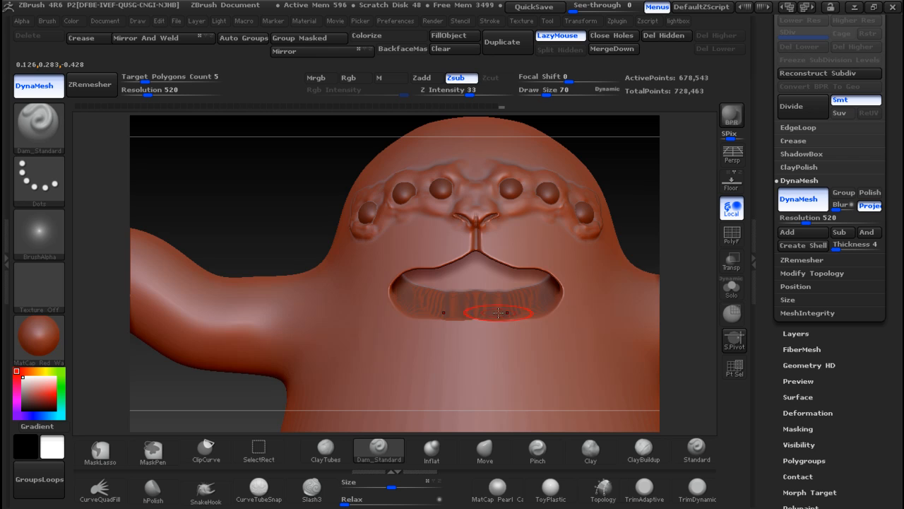
{"action": "key", "text": "shift"}
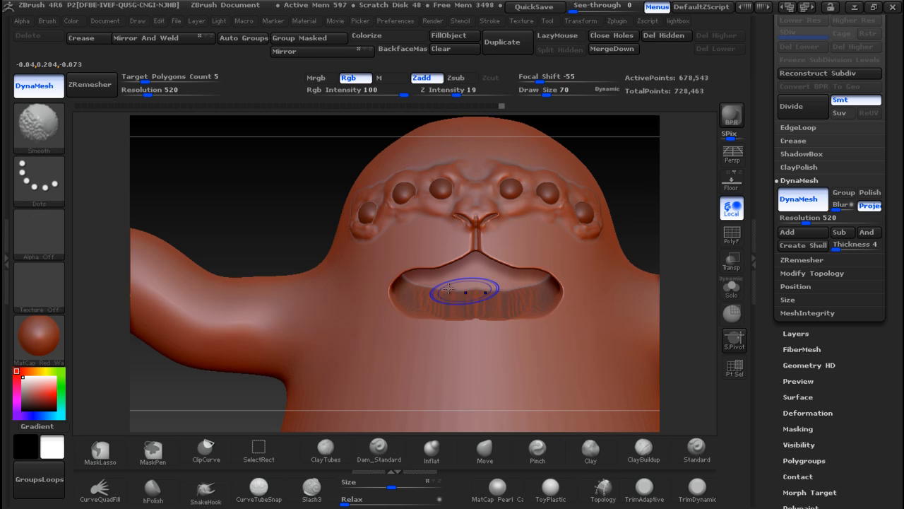
{"action": "mouse_move", "coordinate": [404, 287]}
{"action": "left_mouse_down", "text": "shift"}
{"action": "mouse_move", "coordinate": [487, 304]}
{"action": "mouse_move", "coordinate": [498, 284]}
{"action": "left_mouse_up", "text": "shift"}
{"action": "mouse_move", "coordinate": [434, 286]}
{"action": "left_mouse_down", "text": "shift"}
{"action": "mouse_move", "coordinate": [470, 315]}
{"action": "mouse_move", "coordinate": [426, 301]}
{"action": "left_mouse_up", "text": "shift"}
{"action": "mouse_move", "coordinate": [426, 301]}
{"action": "left_mouse_down", "text": "shift"}
{"action": "mouse_move", "coordinate": [505, 308]}
{"action": "mouse_move", "coordinate": [511, 291]}
{"action": "left_mouse_up", "text": "shift"}
{"action": "mouse_move", "coordinate": [433, 285]}
{"action": "left_mouse_down", "text": "shift"}
{"action": "mouse_move", "coordinate": [478, 275]}
{"action": "mouse_move", "coordinate": [465, 283]}
{"action": "left_mouse_up", "text": "shift"}
Raise the Smooth brush's Z Intensity to 34 and soften the brow forms around and above the six eyes
{"action": "left_click_drag", "start_coordinate": [356, 233], "coordinate": [358, 233], "text": "shift"}
{"action": "left_click_drag", "start_coordinate": [356, 195], "coordinate": [382, 184], "text": "shift"}
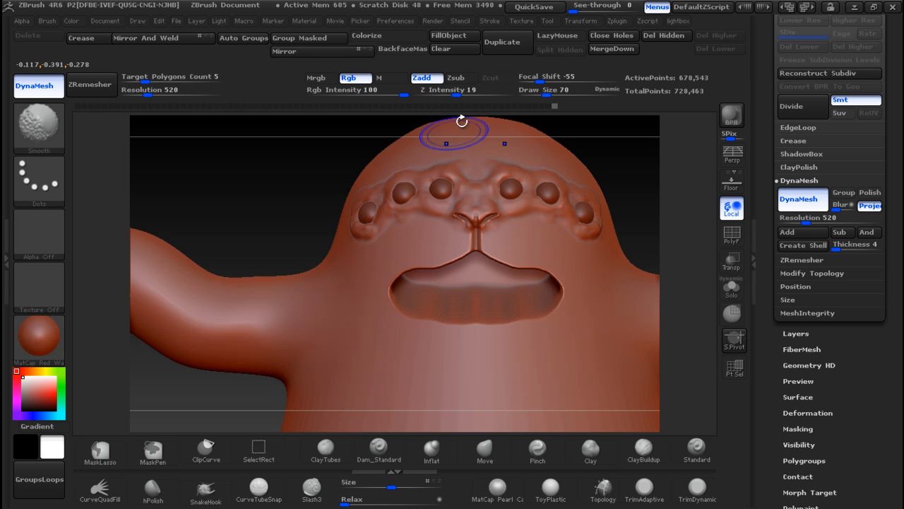
{"action": "left_click_drag", "start_coordinate": [452, 94], "coordinate": [472, 95], "text": "shift"}
{"action": "left_click_drag", "start_coordinate": [350, 246], "coordinate": [358, 205], "text": "shift"}
{"action": "mouse_move", "coordinate": [400, 183]}
{"action": "left_mouse_down", "text": "shift"}
{"action": "mouse_move", "coordinate": [411, 171]}
{"action": "mouse_move", "coordinate": [503, 175]}
{"action": "left_mouse_up", "text": "shift"}
{"action": "left_click_drag", "start_coordinate": [600, 220], "coordinate": [569, 179], "text": "shift"}
{"action": "left_click_drag", "start_coordinate": [487, 165], "coordinate": [429, 164], "text": "shift"}
{"action": "left_click_drag", "start_coordinate": [484, 168], "coordinate": [500, 161], "text": "shift"}
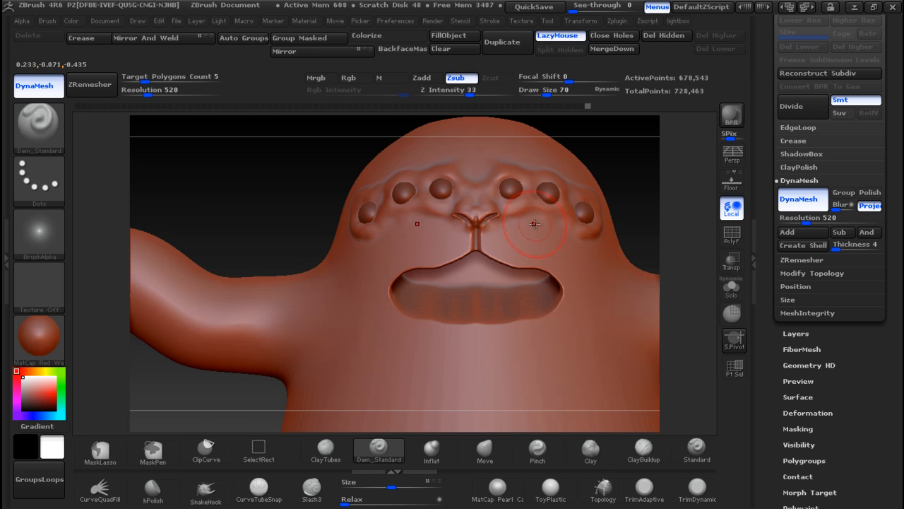
Compare the face with the reference picture and smooth the folds beside and below the outer eyes
{"action": "key", "text": "alt+Tab"}
{"action": "key", "text": "alt+Tab"}
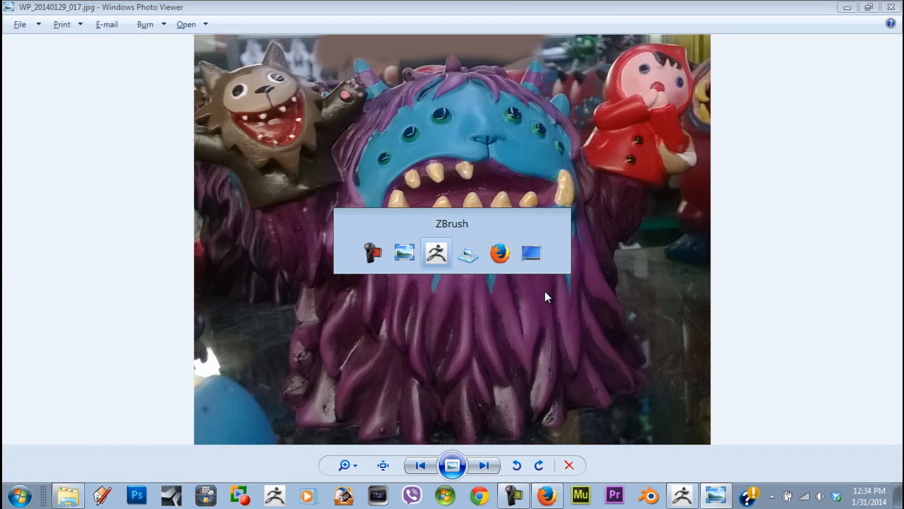
{"action": "key", "text": "alt+Tab"}
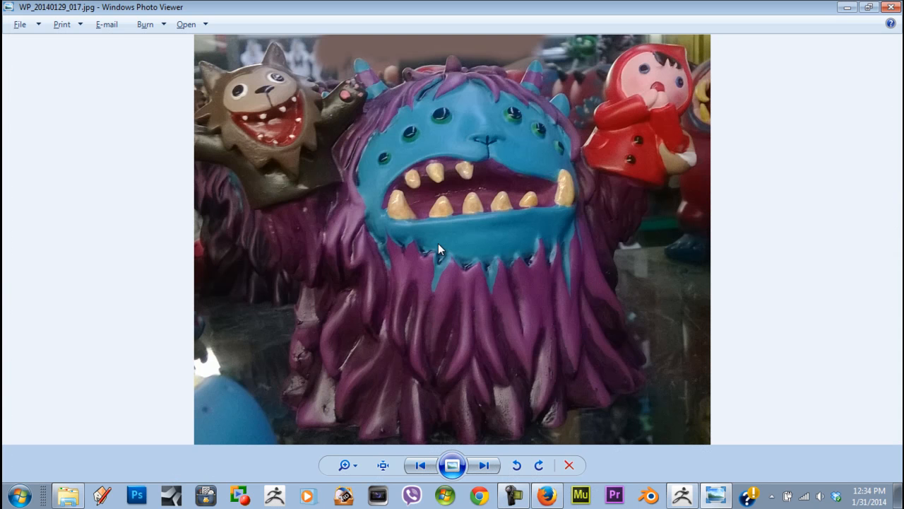
{"action": "key", "text": "alt+Tab"}
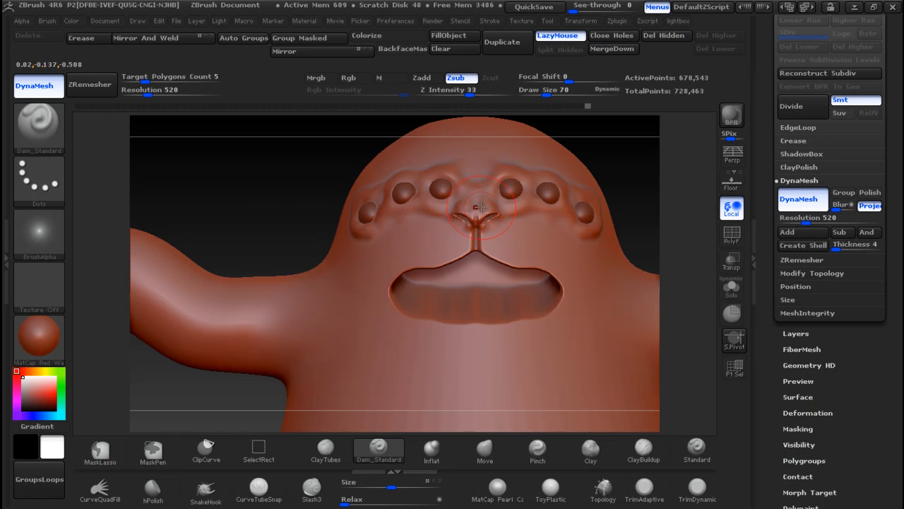
{"action": "mouse_move", "coordinate": [371, 236]}
{"action": "left_mouse_down", "text": "shift"}
{"action": "mouse_move", "coordinate": [355, 224]}
{"action": "mouse_move", "coordinate": [376, 242]}
{"action": "left_mouse_up", "text": "shift"}
{"action": "left_click_drag", "start_coordinate": [542, 203], "coordinate": [612, 233], "text": "shift"}
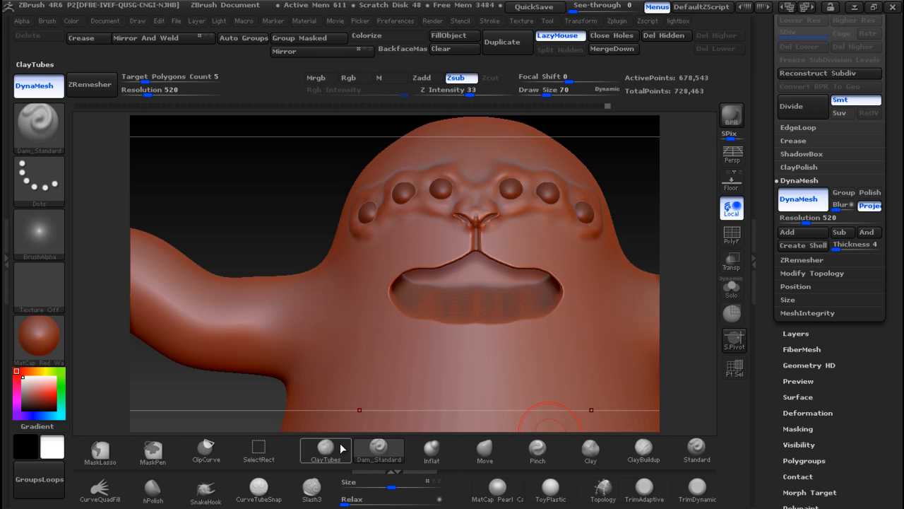
Puff out the cheeks above the mouth with the Inflat brush at Z Intensity 6 and smooth around the outer eyes
{"action": "left_click", "coordinate": [431, 449]}
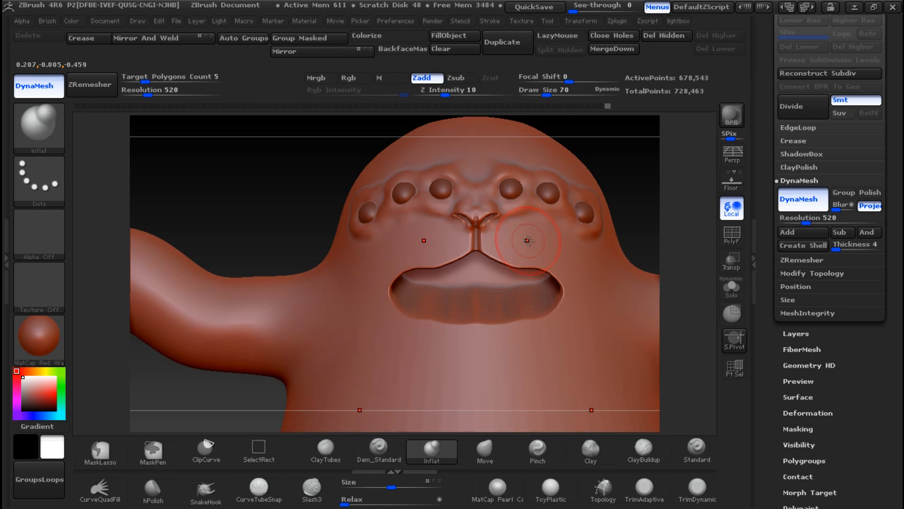
{"action": "left_click_drag", "start_coordinate": [446, 93], "coordinate": [437, 96]}
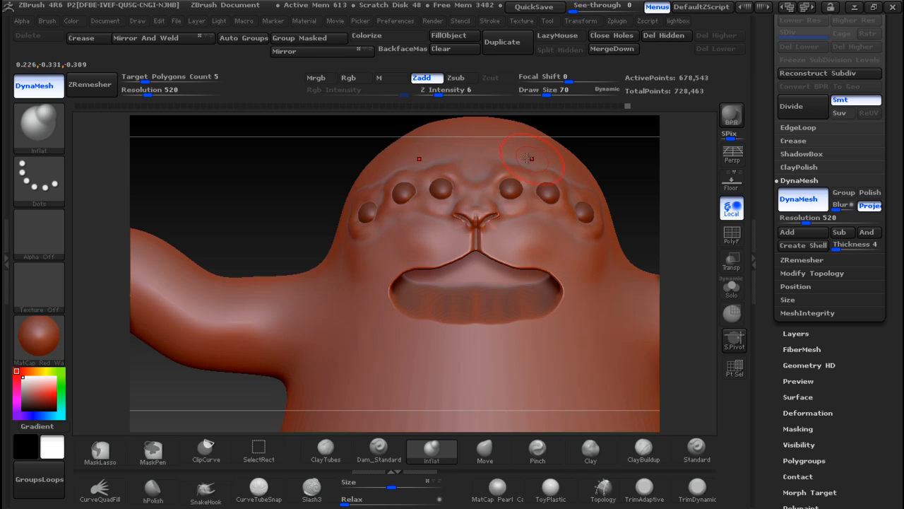
{"action": "left_click_drag", "start_coordinate": [266, 187], "coordinate": [368, 218]}
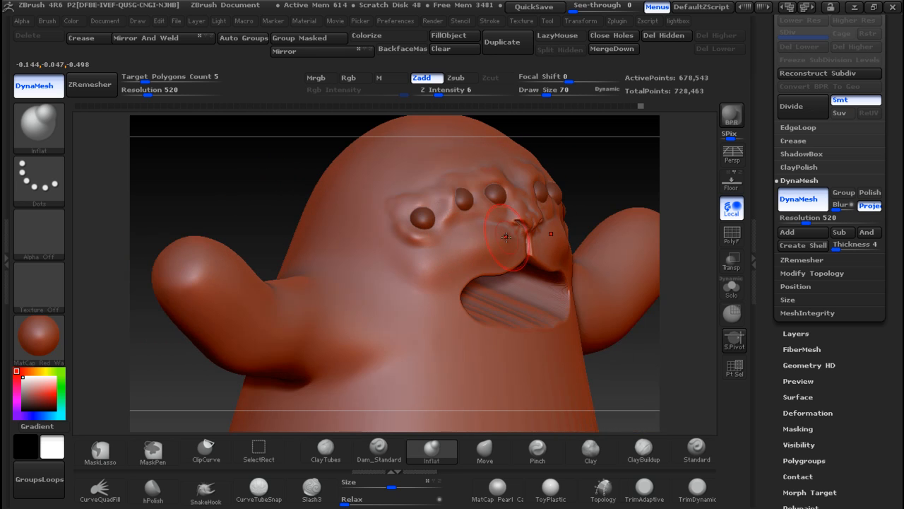
{"action": "mouse_move", "coordinate": [431, 285]}
{"action": "left_mouse_down"}
{"action": "mouse_move", "coordinate": [414, 306]}
{"action": "mouse_move", "coordinate": [397, 258]}
{"action": "left_mouse_up"}
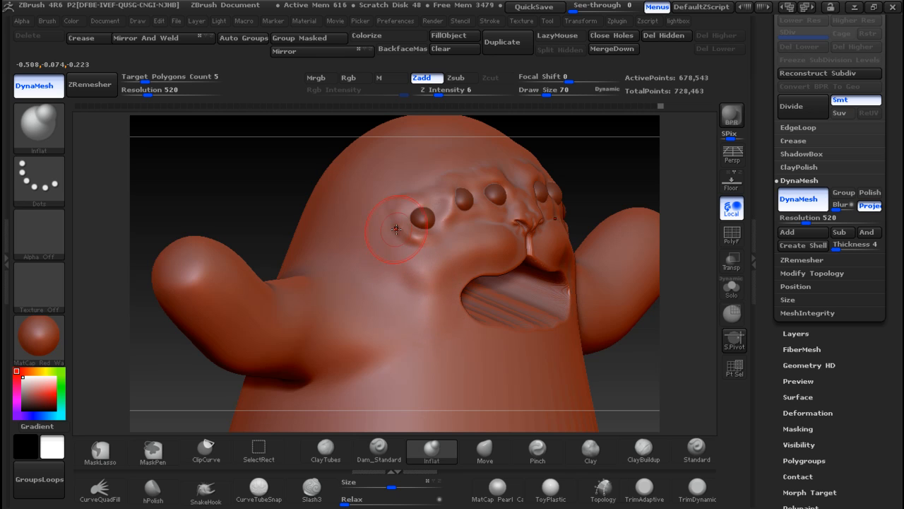
{"action": "key", "text": "shift"}
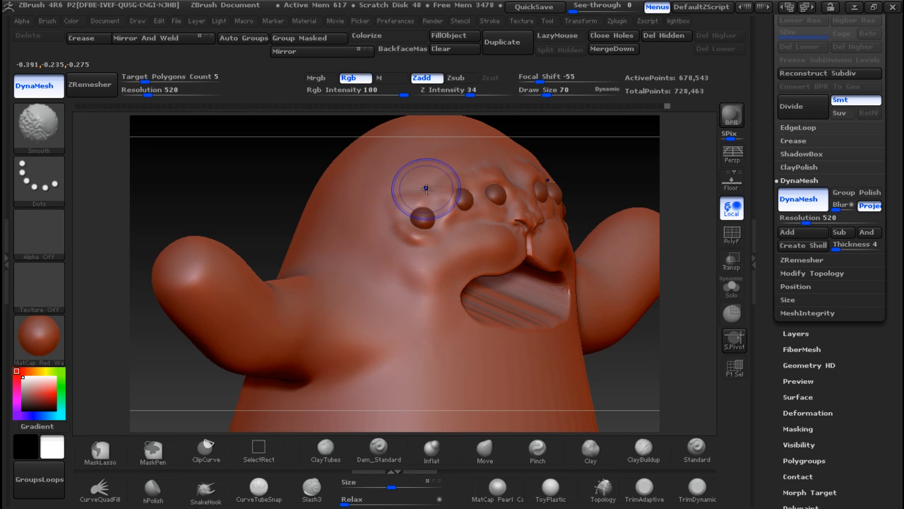
{"action": "left_click_drag", "start_coordinate": [605, 182], "coordinate": [588, 206], "text": "shift"}
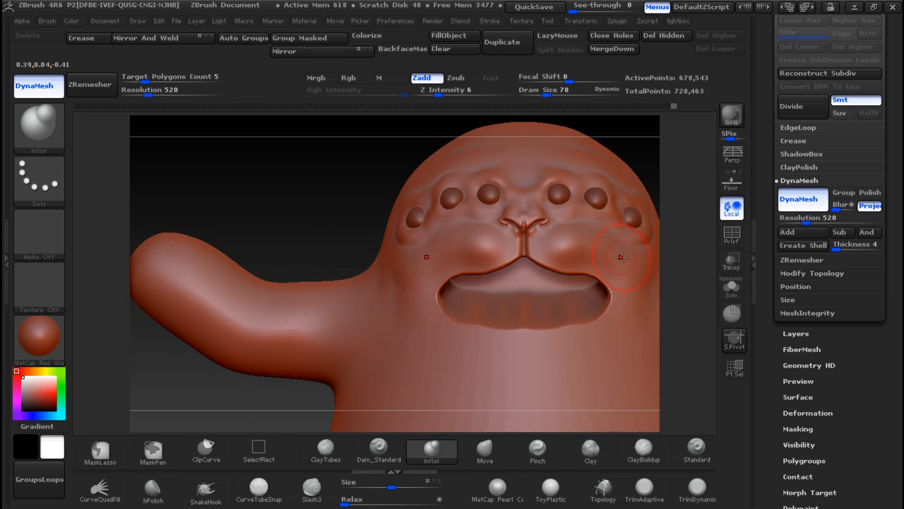
Examine the creature's overall shape and face from the front against the mouth and teeth in the reference picture
{"action": "key", "text": "f"}
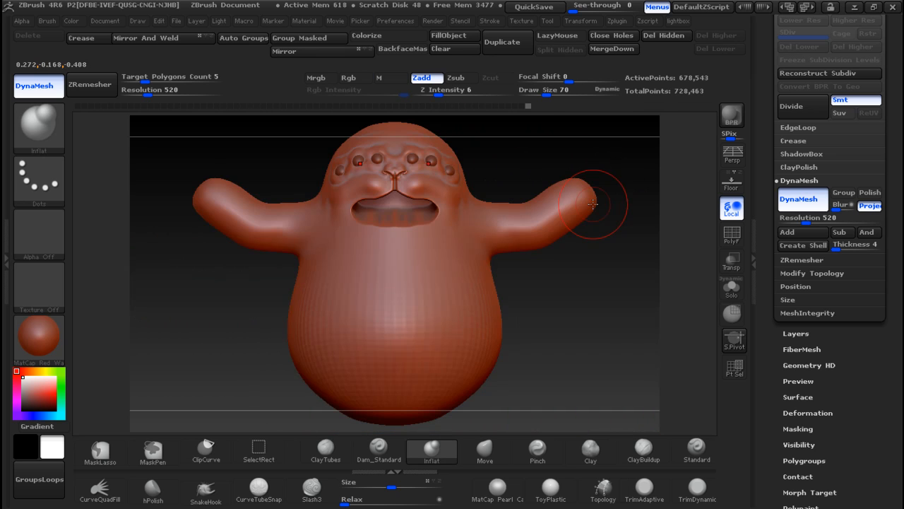
{"action": "left_click_drag", "start_coordinate": [506, 158], "coordinate": [552, 241], "text": "alt"}
{"action": "mouse_move", "coordinate": [545, 238]}
{"action": "right_mouse_down", "text": "ctrl"}
{"action": "mouse_move", "coordinate": [542, 222]}
{"action": "mouse_move", "coordinate": [550, 263]}
{"action": "right_mouse_up", "text": "ctrl"}
{"action": "left_click_drag", "start_coordinate": [550, 263], "coordinate": [544, 214]}
{"action": "key", "text": "alt+Tab"}
{"action": "key", "text": "alt+Tab"}
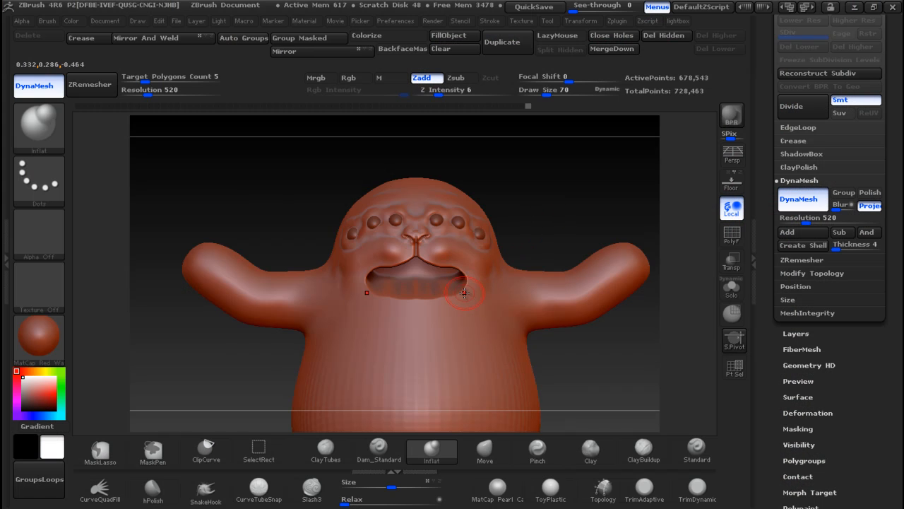
{"action": "key", "text": "alt+Tab"}
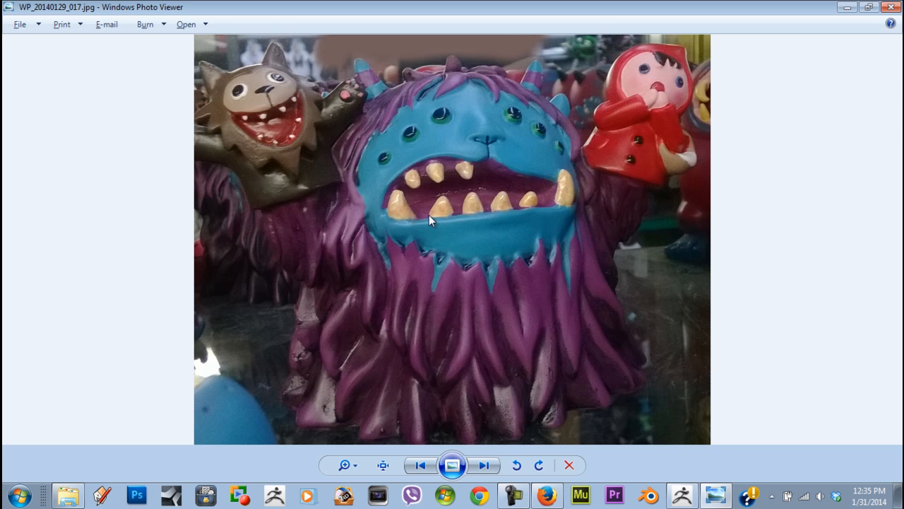
{"action": "key", "text": "alt+Tab"}
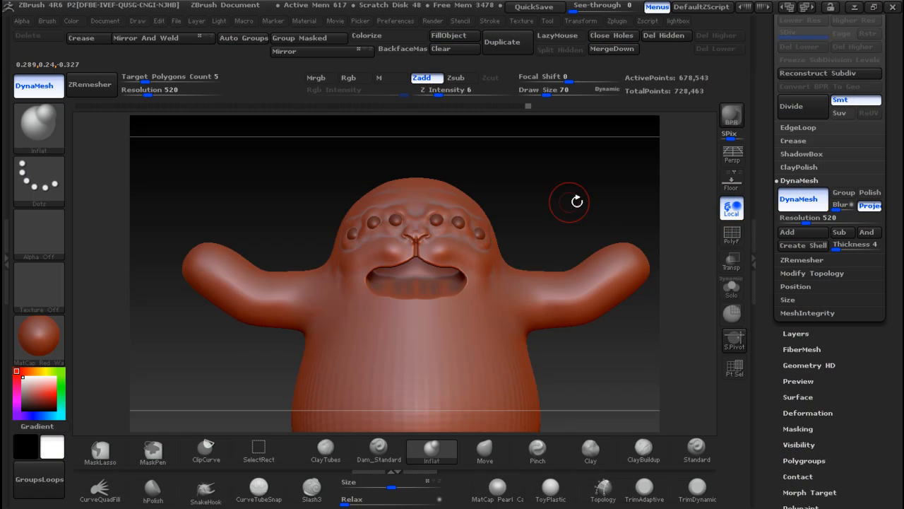
Append a Sphere3D primitive to the creature as a new subtool
{"action": "left_click_drag", "start_coordinate": [894, 167], "coordinate": [902, 274]}
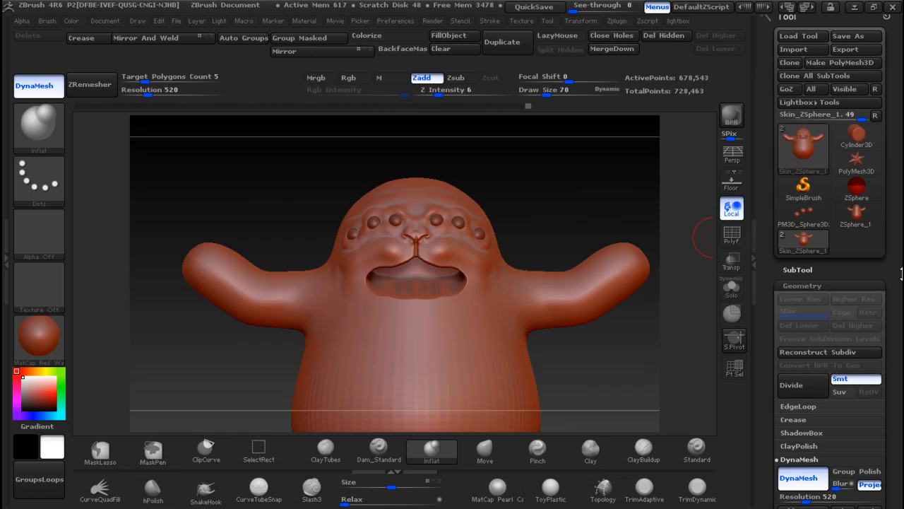
{"action": "left_click", "coordinate": [817, 273]}
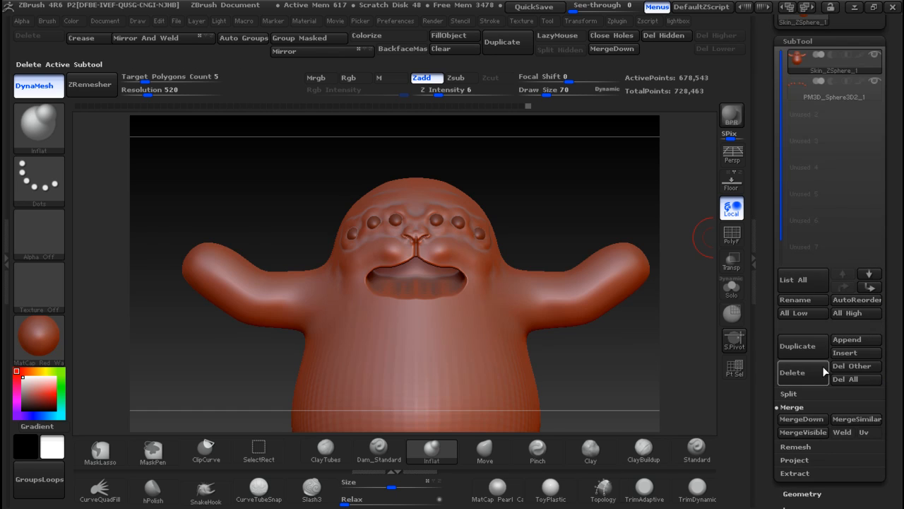
{"action": "left_click", "coordinate": [844, 342]}
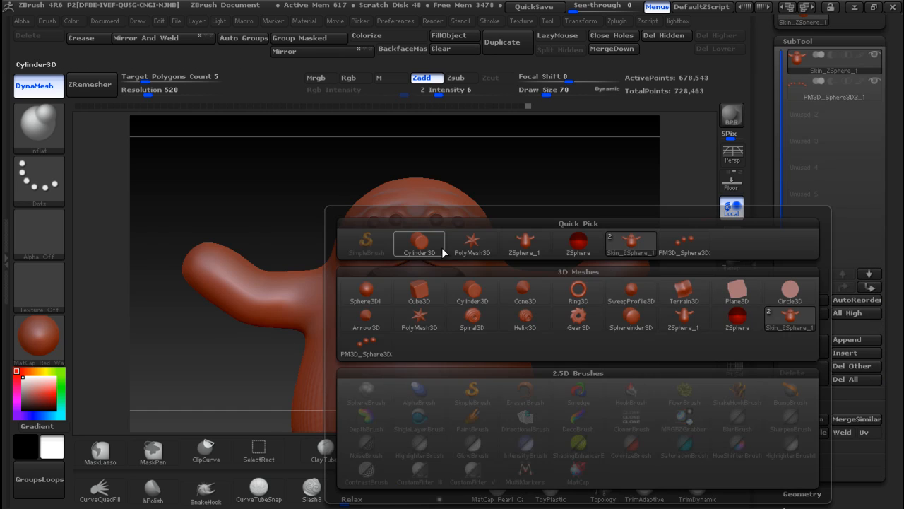
{"action": "left_click", "coordinate": [364, 301]}
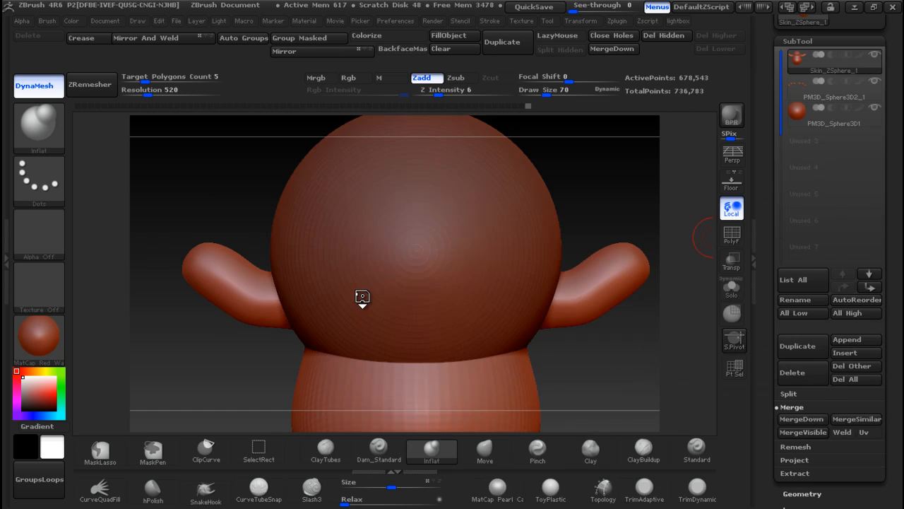
Select the new sphere subtool, turn on transparency, and shrink the sphere with three Size deformations of -100
{"action": "left_click", "coordinate": [857, 125]}
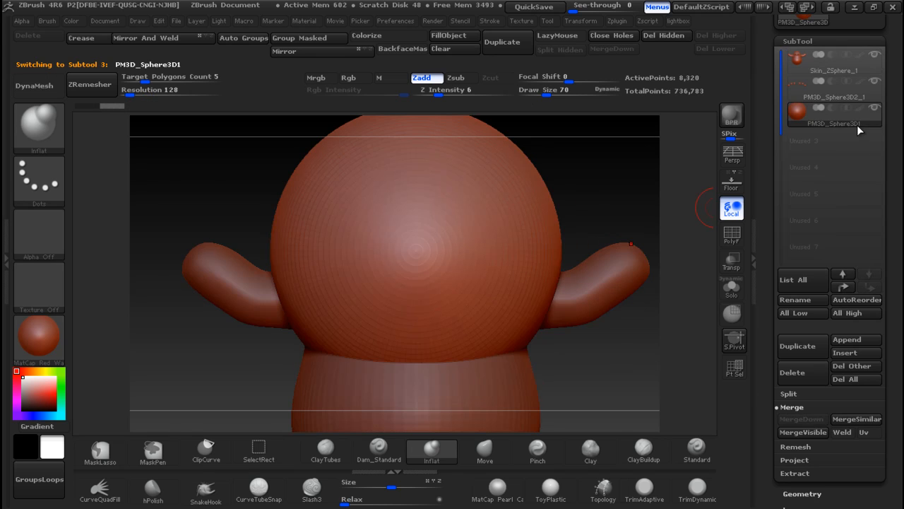
{"action": "left_click", "coordinate": [731, 267]}
{"action": "left_click_drag", "start_coordinate": [384, 492], "coordinate": [335, 484]}
{"action": "left_click_drag", "start_coordinate": [392, 487], "coordinate": [336, 483]}
{"action": "left_click_drag", "start_coordinate": [390, 487], "coordinate": [337, 477]}
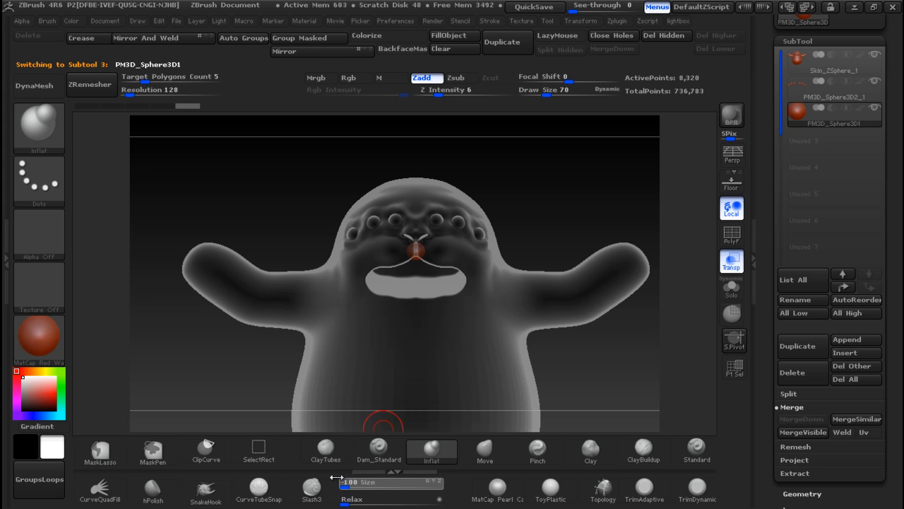
Move the small sphere to the creature's left mouth corner and push it back inside the mouth with a transpose line
{"action": "mouse_move", "coordinate": [317, 252]}
{"action": "left_mouse_down"}
{"action": "mouse_move", "coordinate": [404, 257]}
{"action": "mouse_move", "coordinate": [516, 246]}
{"action": "mouse_move", "coordinate": [531, 289]}
{"action": "mouse_move", "coordinate": [587, 212]}
{"action": "mouse_move", "coordinate": [577, 214]}
{"action": "mouse_move", "coordinate": [596, 202]}
{"action": "mouse_move", "coordinate": [597, 228]}
{"action": "left_mouse_up"}
{"action": "key", "text": "w"}
{"action": "key", "text": "ctrl"}
{"action": "right_click_drag", "start_coordinate": [598, 228], "coordinate": [595, 247], "text": "ctrl"}
{"action": "left_click_drag", "start_coordinate": [479, 305], "coordinate": [574, 295], "text": "shift"}
{"action": "right_click_drag", "start_coordinate": [605, 236], "coordinate": [602, 300]}
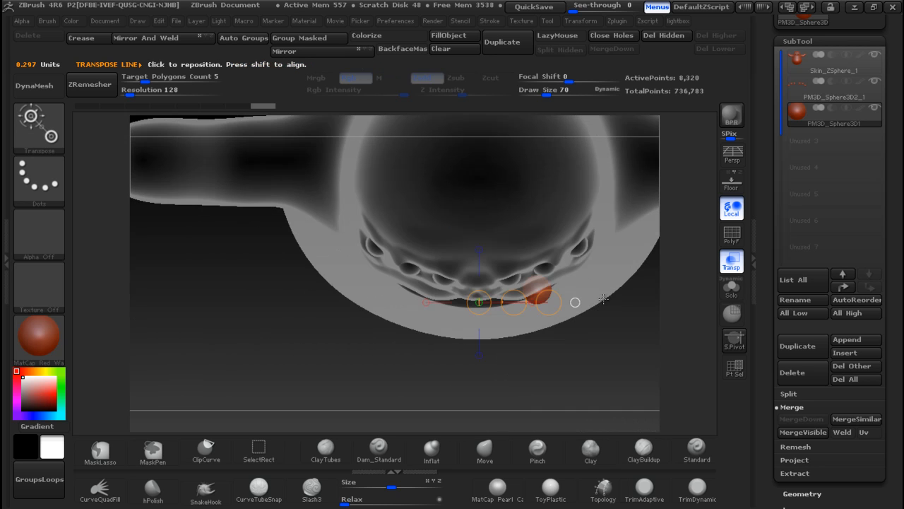
{"action": "left_click_drag", "start_coordinate": [513, 299], "coordinate": [503, 288]}
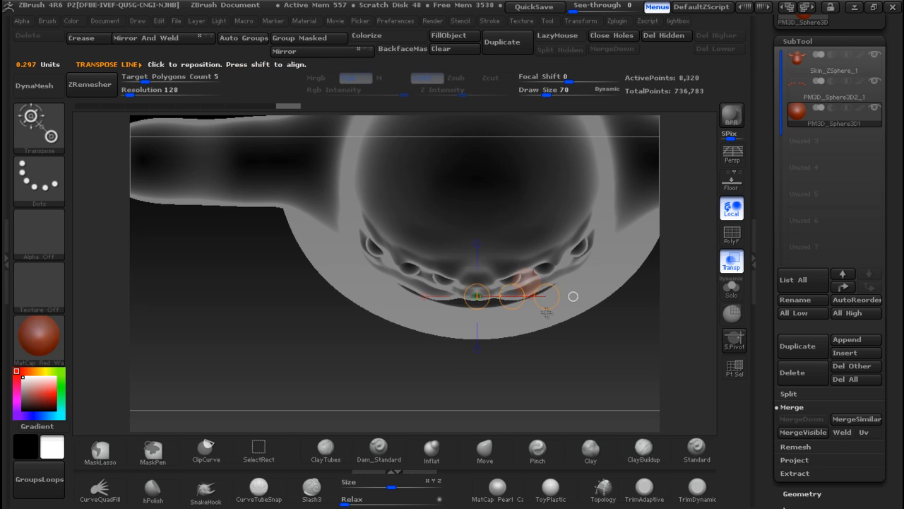
{"action": "right_click_drag", "start_coordinate": [606, 373], "coordinate": [606, 212]}
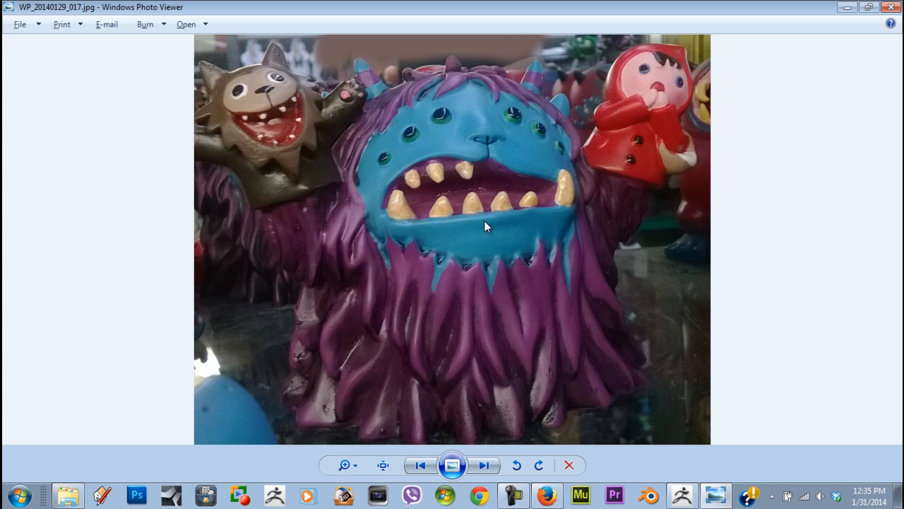
Hide the eye and small sphere subtools and select the Skin_ZSphere_1 body with draw mode on
{"action": "key", "text": "alt+Tab"}
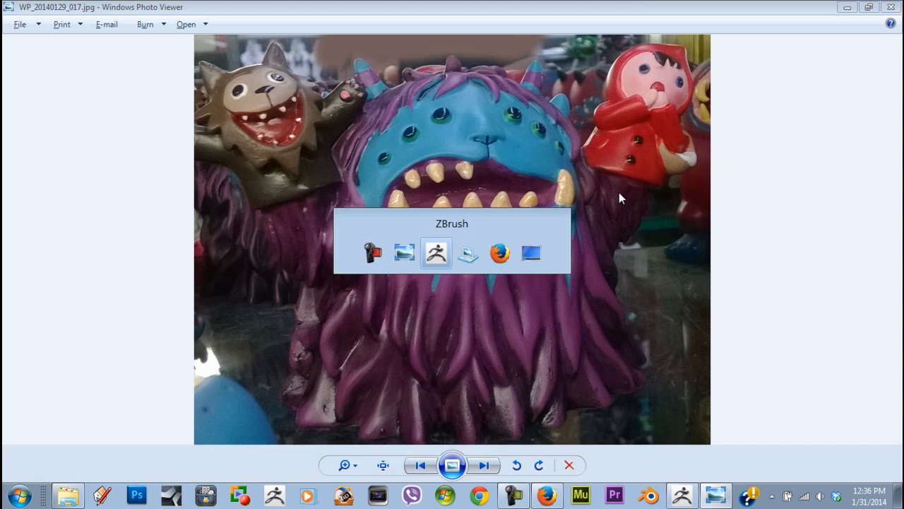
{"action": "left_click", "coordinate": [875, 108]}
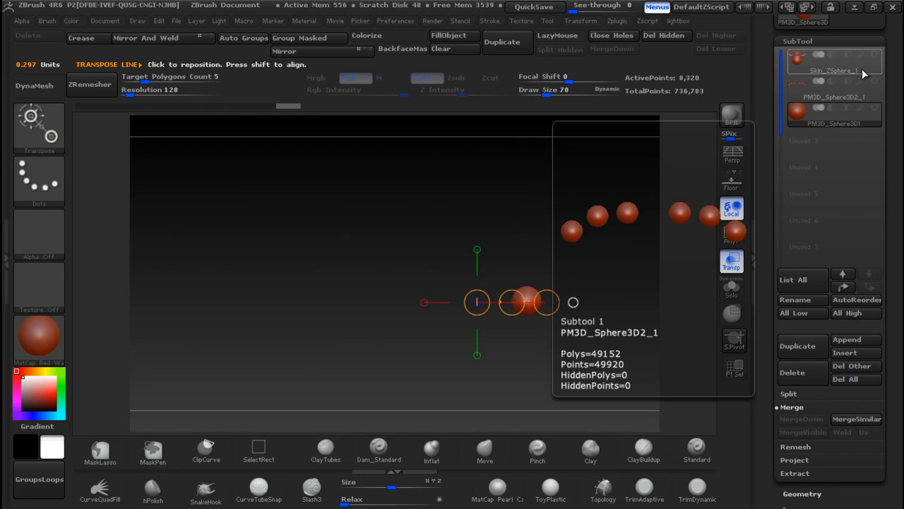
{"action": "mouse_move", "coordinate": [861, 62]}
{"action": "left_click", "coordinate": [820, 68]}
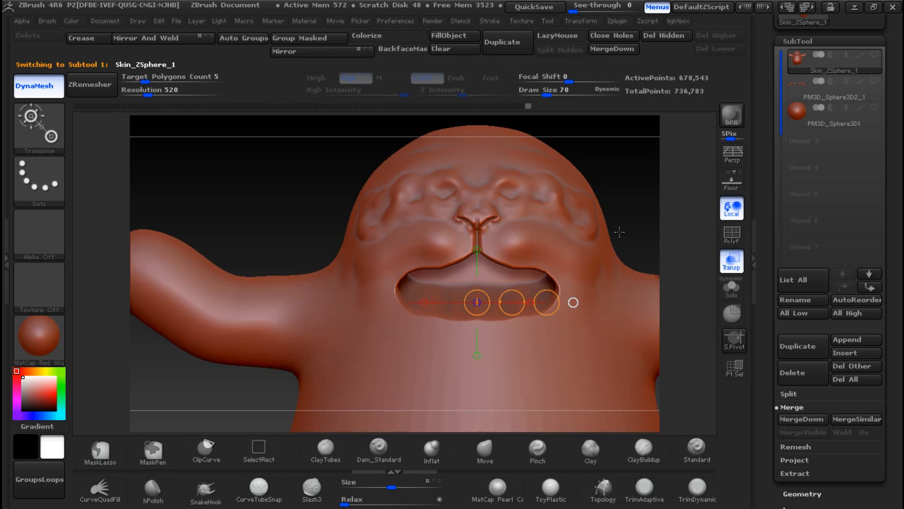
{"action": "key", "text": "q"}
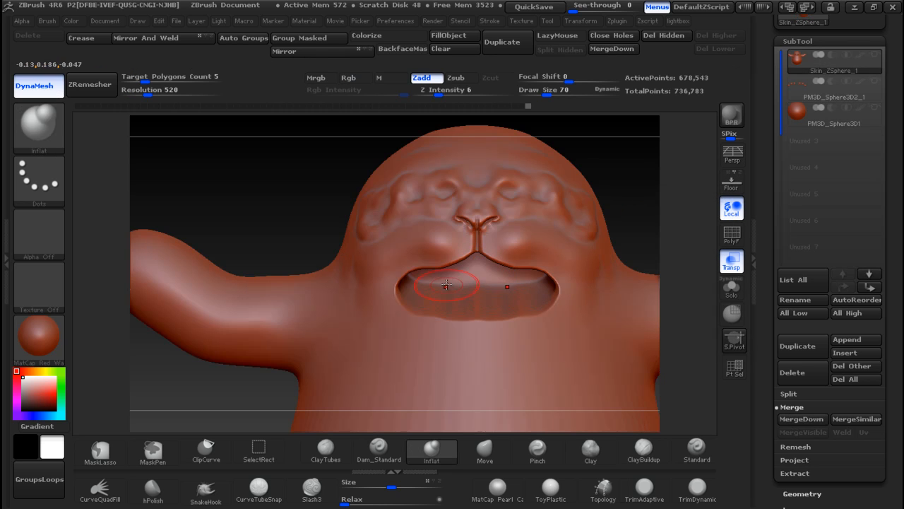
Check the reference mouth and raise the upper lip on the creature's right side with the Move brush at Draw Size 102
{"action": "left_click_drag", "start_coordinate": [622, 186], "coordinate": [536, 318]}
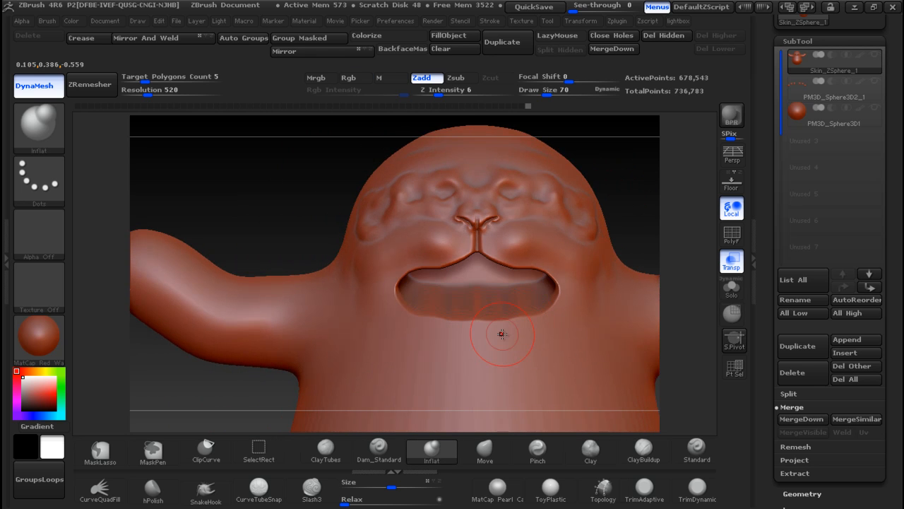
{"action": "key", "text": "alt+Tab"}
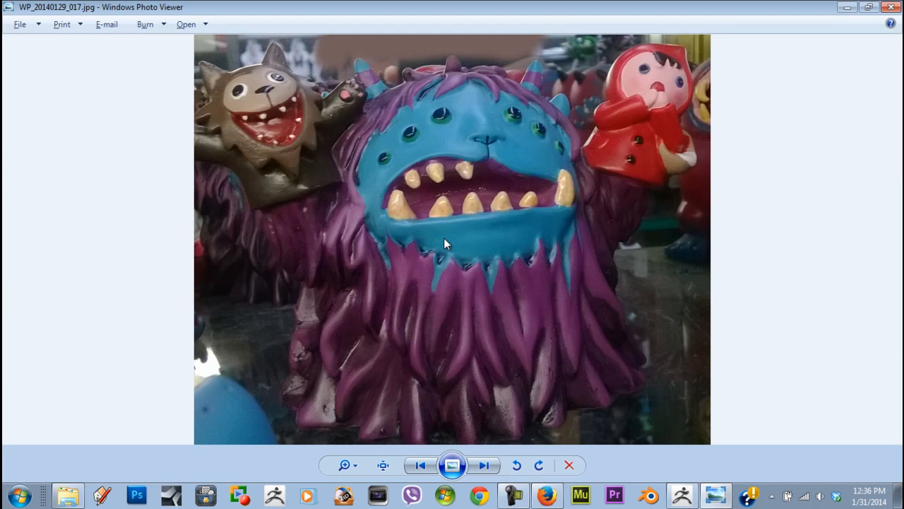
{"action": "key", "text": "alt+Tab"}
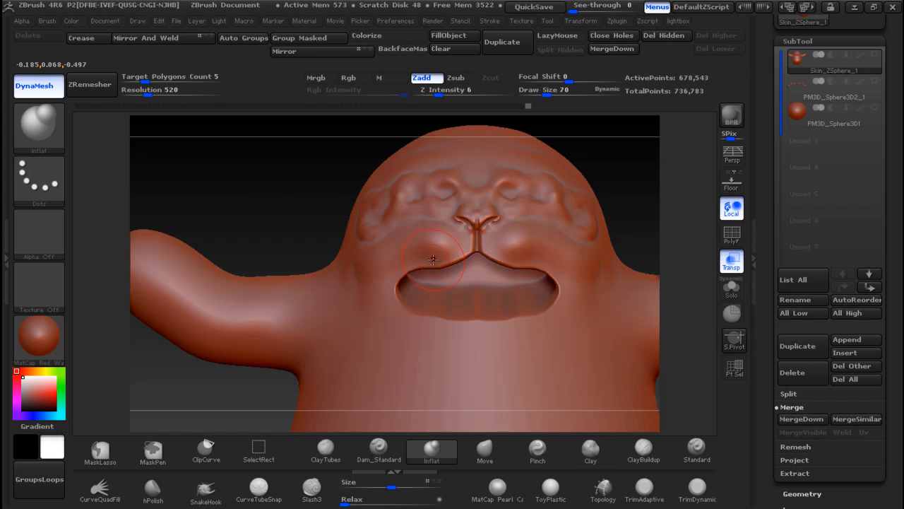
{"action": "key", "text": "ctrl"}
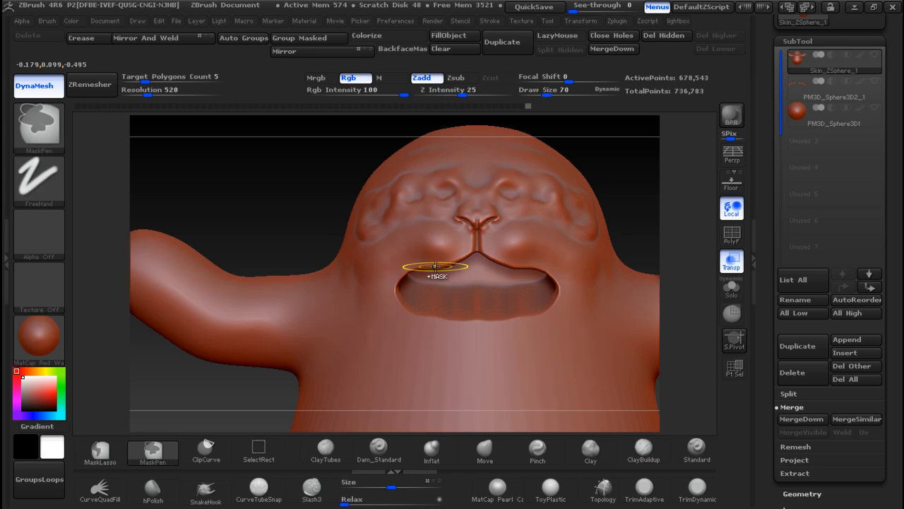
{"action": "left_click", "coordinate": [496, 457]}
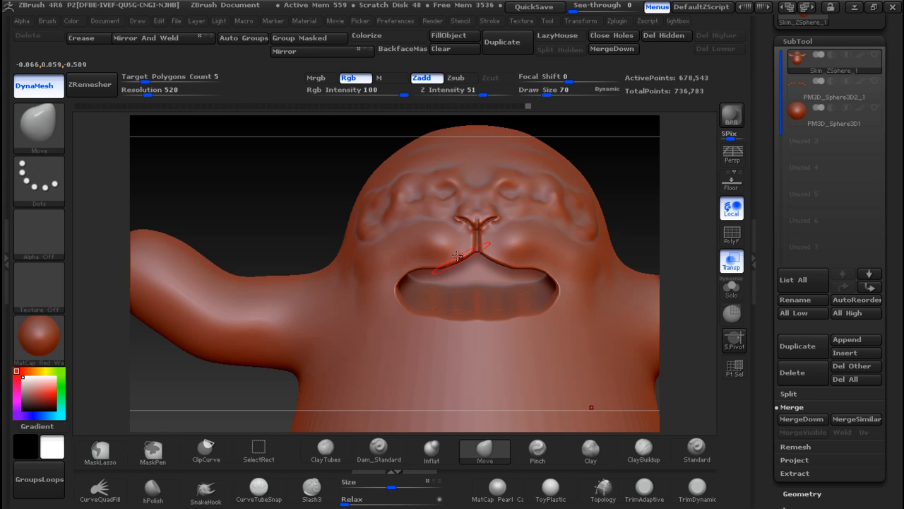
{"action": "key", "text": "bracketright"}
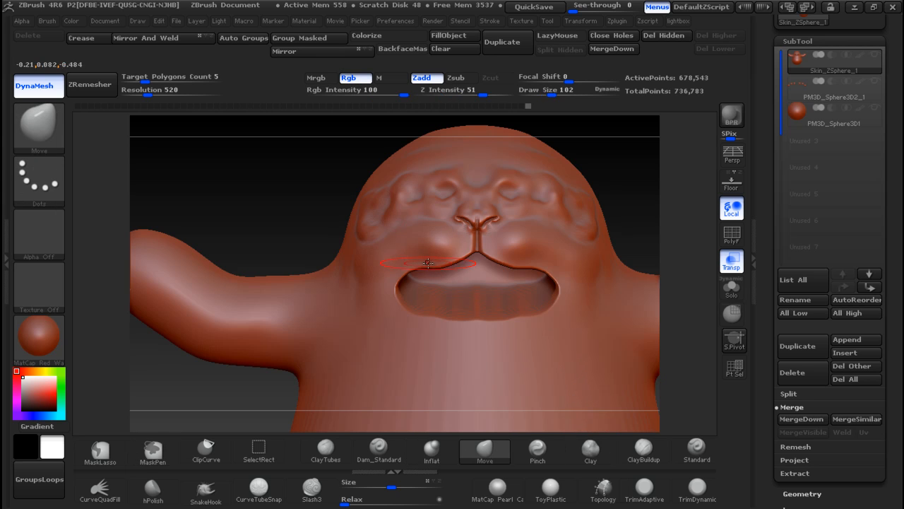
{"action": "mouse_move", "coordinate": [434, 256]}
{"action": "left_mouse_down"}
{"action": "mouse_move", "coordinate": [433, 241]}
{"action": "mouse_move", "coordinate": [398, 248]}
{"action": "left_mouse_up"}
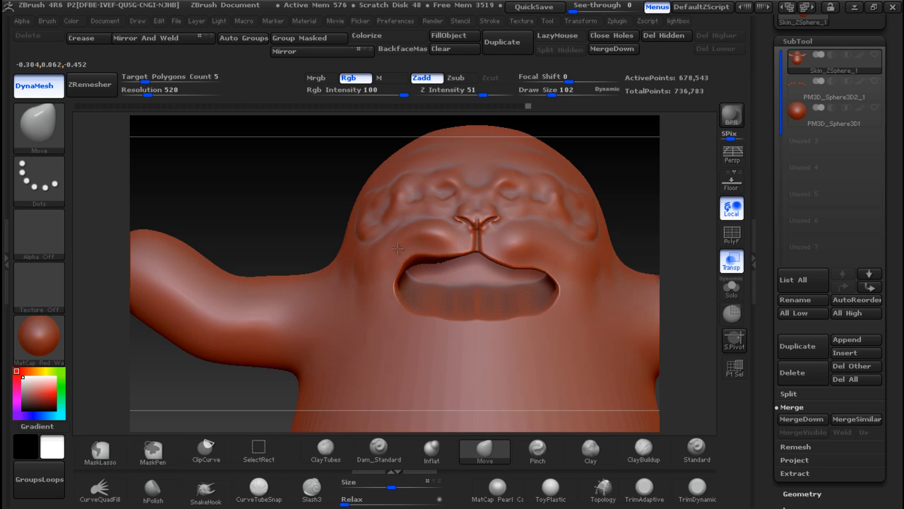
Match the reference's uneven mouth by pulling the creature's right mouth corner up and outward and reshaping the lower edge beside it
{"action": "key", "text": "alt+Tab"}
{"action": "key", "text": "alt+Tab"}
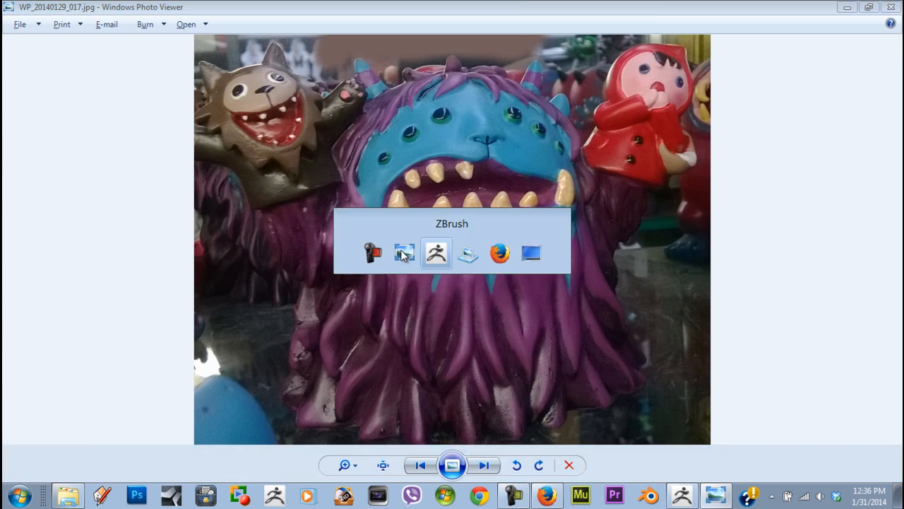
{"action": "left_click_drag", "start_coordinate": [520, 256], "coordinate": [523, 265]}
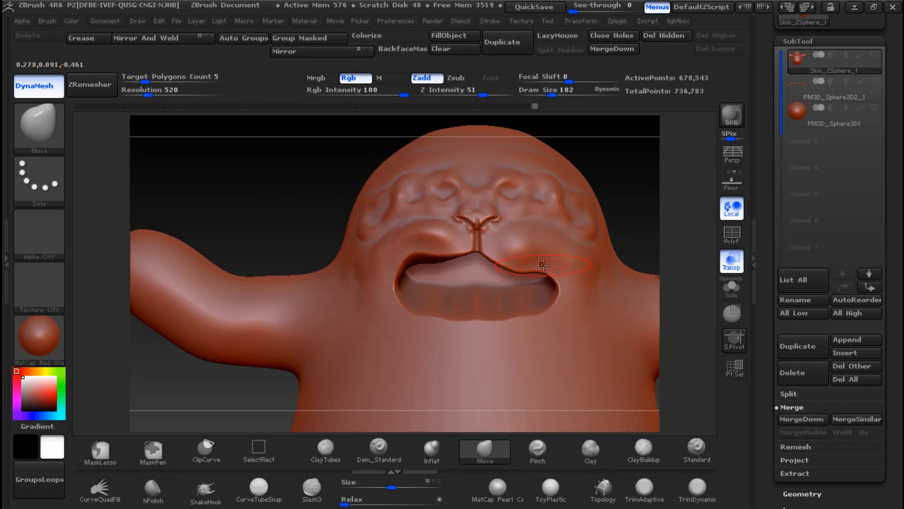
{"action": "mouse_move", "coordinate": [424, 256]}
{"action": "left_mouse_down"}
{"action": "mouse_move", "coordinate": [413, 238]}
{"action": "mouse_move", "coordinate": [394, 258]}
{"action": "left_mouse_up"}
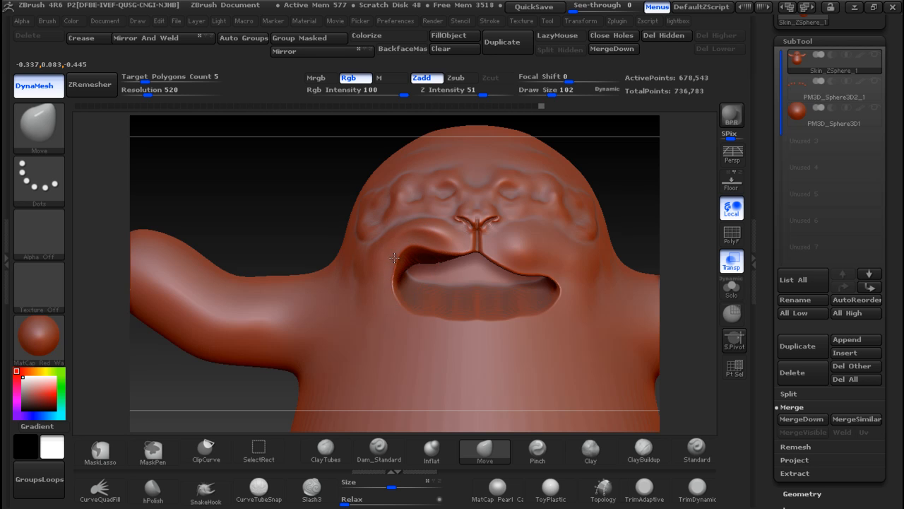
{"action": "key", "text": "alt+Tab"}
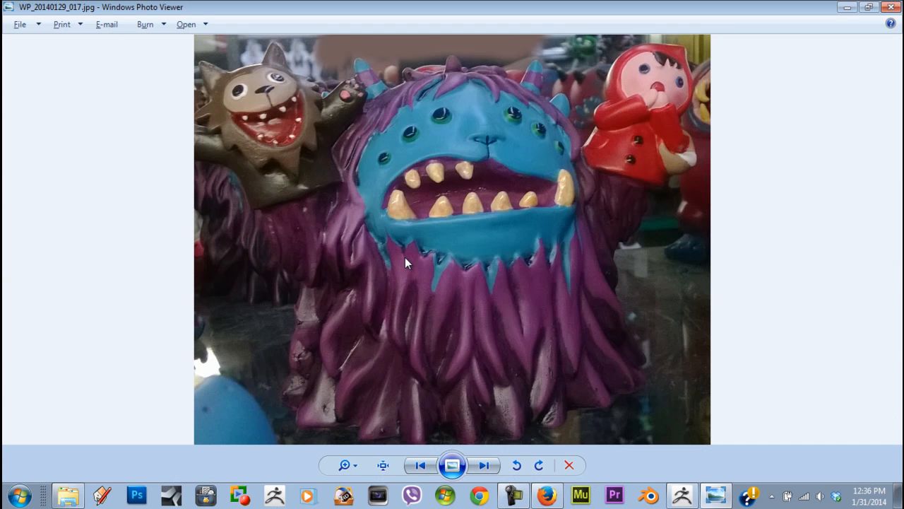
{"action": "key", "text": "alt+Tab"}
{"action": "mouse_move", "coordinate": [421, 295]}
{"action": "left_mouse_down"}
{"action": "mouse_move", "coordinate": [409, 318]}
{"action": "mouse_move", "coordinate": [406, 304]}
{"action": "left_mouse_up"}
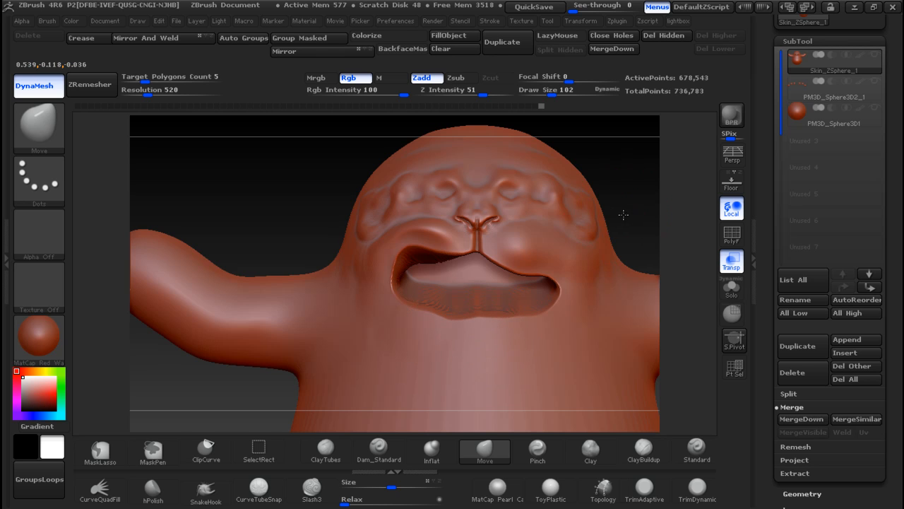
Pull the area below the lower edge of the mouth forward with the Move brush from a side view
{"action": "left_click_drag", "start_coordinate": [623, 214], "coordinate": [554, 228]}
{"action": "left_click_drag", "start_coordinate": [501, 318], "coordinate": [456, 306]}
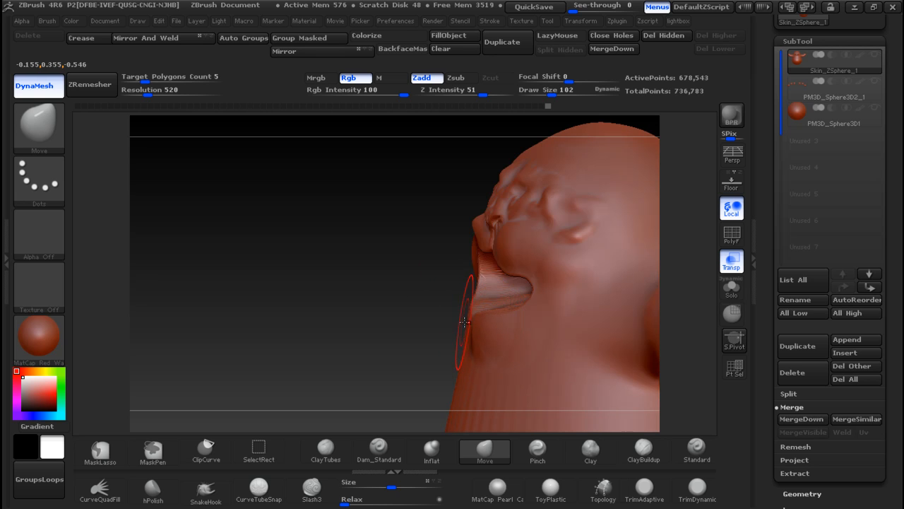
{"action": "left_click_drag", "start_coordinate": [398, 303], "coordinate": [462, 326]}
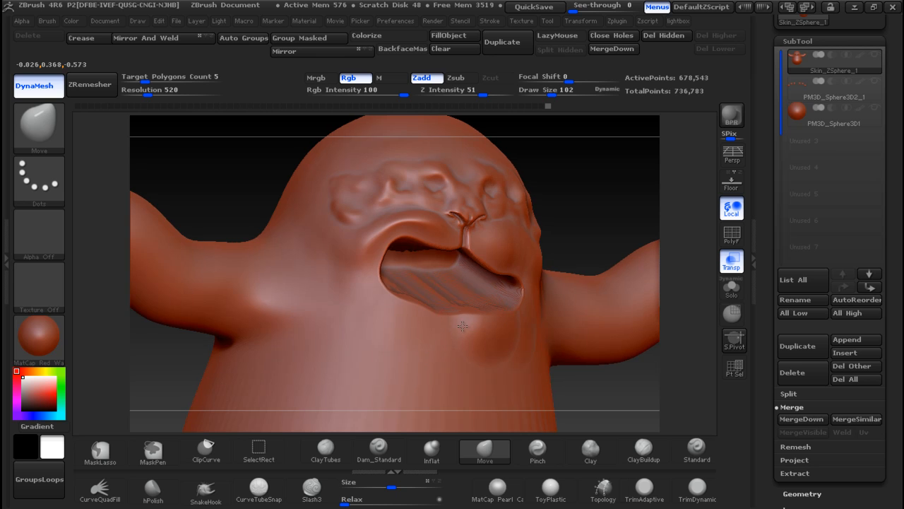
{"action": "left_click_drag", "start_coordinate": [569, 241], "coordinate": [564, 305]}
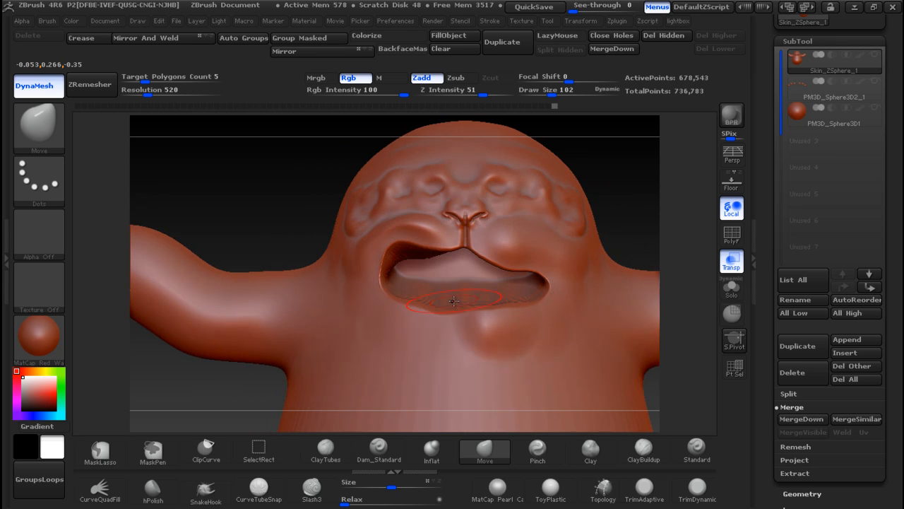
Build up a lower lip ridge around the mouth with ClayTubes at Draw Size 62 and smooth its ends and underside
{"action": "left_click", "coordinate": [325, 450]}
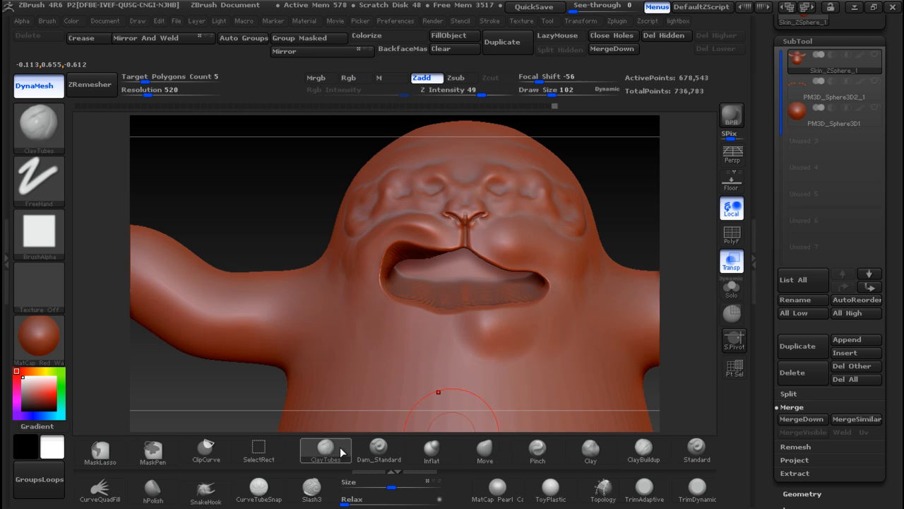
{"action": "key", "text": "bracketleft"}
{"action": "key", "text": "bracketleft"}
{"action": "key", "text": "bracketleft"}
{"action": "key", "text": "bracketleft"}
{"action": "mouse_move", "coordinate": [443, 320]}
{"action": "left_mouse_down"}
{"action": "mouse_move", "coordinate": [527, 318]}
{"action": "mouse_move", "coordinate": [548, 301]}
{"action": "mouse_move", "coordinate": [548, 285]}
{"action": "mouse_move", "coordinate": [526, 305]}
{"action": "mouse_move", "coordinate": [455, 329]}
{"action": "mouse_move", "coordinate": [431, 326]}
{"action": "mouse_move", "coordinate": [378, 288]}
{"action": "mouse_move", "coordinate": [371, 262]}
{"action": "mouse_move", "coordinate": [397, 295]}
{"action": "mouse_move", "coordinate": [483, 325]}
{"action": "mouse_move", "coordinate": [477, 329]}
{"action": "mouse_move", "coordinate": [521, 325]}
{"action": "mouse_move", "coordinate": [554, 308]}
{"action": "left_mouse_up"}
{"action": "left_click_drag", "start_coordinate": [558, 303], "coordinate": [563, 293], "text": "shift"}
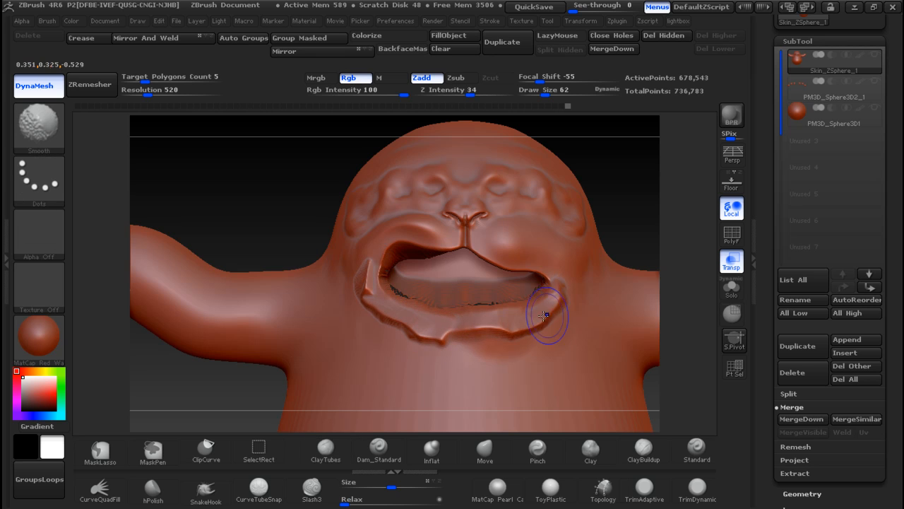
{"action": "mouse_move", "coordinate": [363, 284]}
{"action": "left_mouse_down", "text": "shift"}
{"action": "mouse_move", "coordinate": [374, 264]}
{"action": "mouse_move", "coordinate": [374, 291]}
{"action": "left_mouse_up", "text": "shift"}
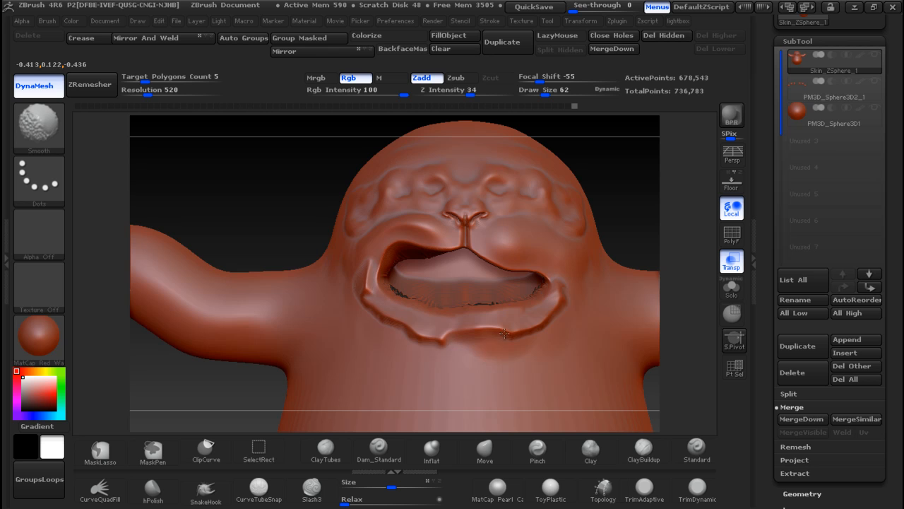
{"action": "mouse_move", "coordinate": [461, 331]}
{"action": "left_mouse_down", "text": "shift"}
{"action": "mouse_move", "coordinate": [426, 342]}
{"action": "mouse_move", "coordinate": [436, 335]}
{"action": "left_mouse_up", "text": "shift"}
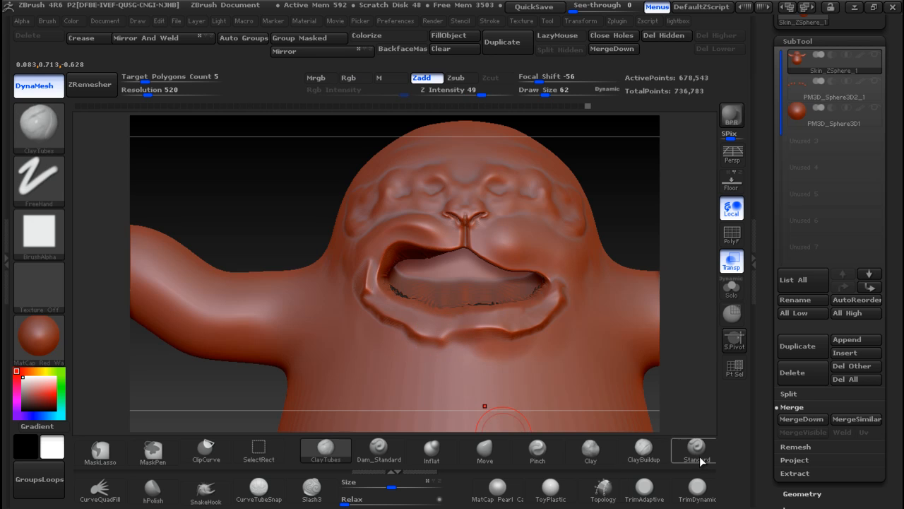
Fill out the lower lip ridge from the creature's right mouth corner with the Standard brush at Z Intensity 9
{"action": "mouse_move", "coordinate": [217, 174]}
{"action": "left_mouse_down"}
{"action": "mouse_move", "coordinate": [353, 192]}
{"action": "mouse_move", "coordinate": [229, 190]}
{"action": "left_mouse_up"}
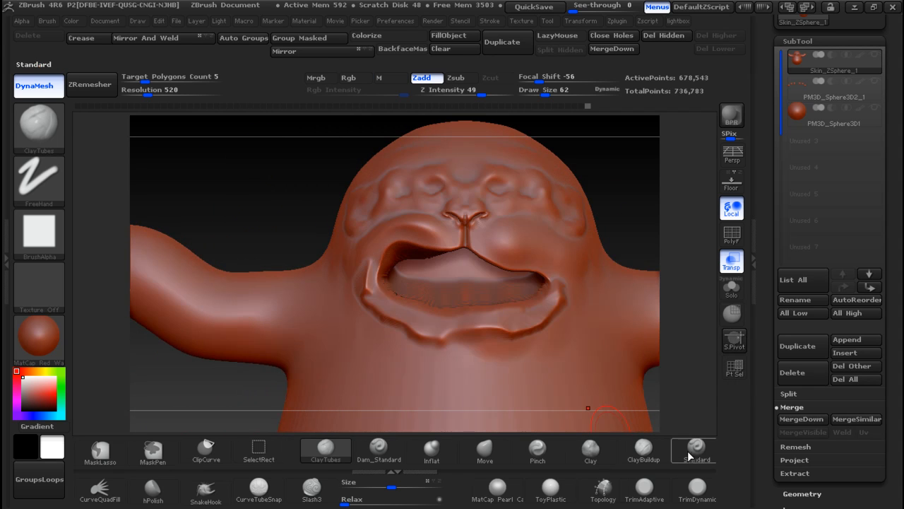
{"action": "left_click", "coordinate": [689, 450]}
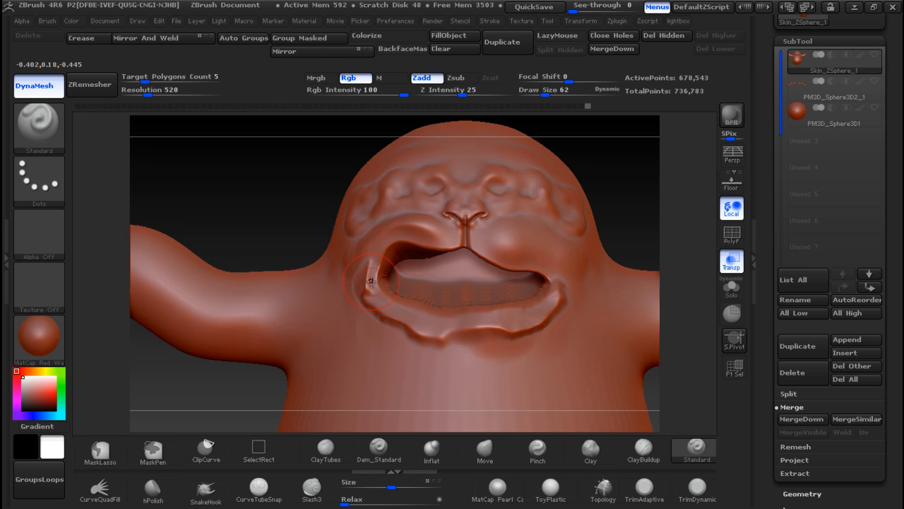
{"action": "left_click_drag", "start_coordinate": [455, 99], "coordinate": [444, 100]}
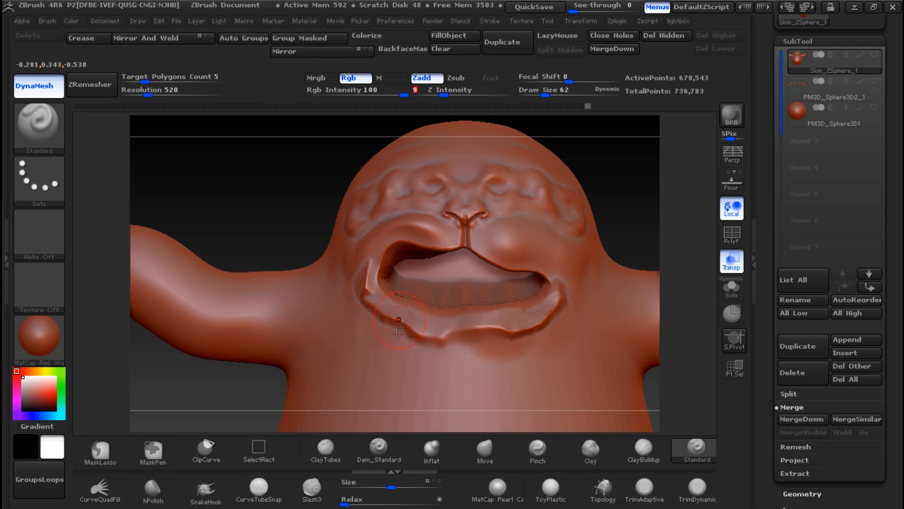
{"action": "mouse_move", "coordinate": [369, 277]}
{"action": "left_mouse_down"}
{"action": "mouse_move", "coordinate": [407, 325]}
{"action": "mouse_move", "coordinate": [441, 340]}
{"action": "mouse_move", "coordinate": [486, 318]}
{"action": "mouse_move", "coordinate": [532, 311]}
{"action": "mouse_move", "coordinate": [418, 333]}
{"action": "mouse_move", "coordinate": [431, 342]}
{"action": "left_mouse_up"}
Set the Smooth brush's Z Intensity to 100 and smooth the lower lip along its length and at both mouth corners
{"action": "left_click", "coordinate": [471, 92]}
{"action": "type", "text": "100"}
{"action": "key", "text": "Return"}
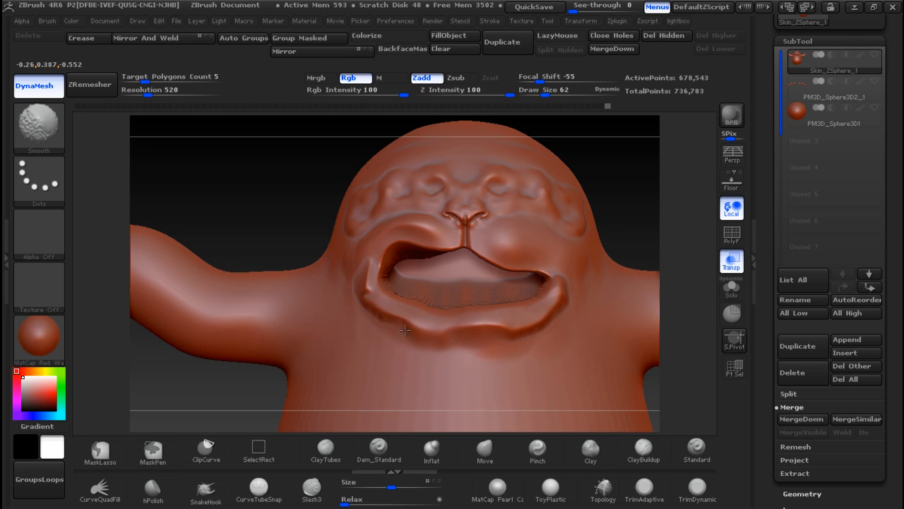
{"action": "left_click_drag", "start_coordinate": [367, 285], "coordinate": [373, 262]}
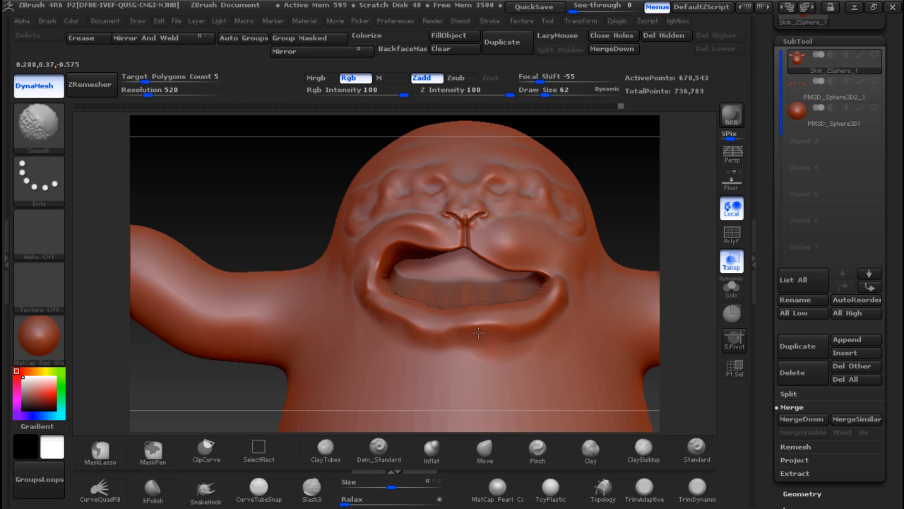
{"action": "left_click_drag", "start_coordinate": [495, 330], "coordinate": [414, 332], "text": "shift"}
{"action": "left_click_drag", "start_coordinate": [476, 325], "coordinate": [504, 330], "text": "shift"}
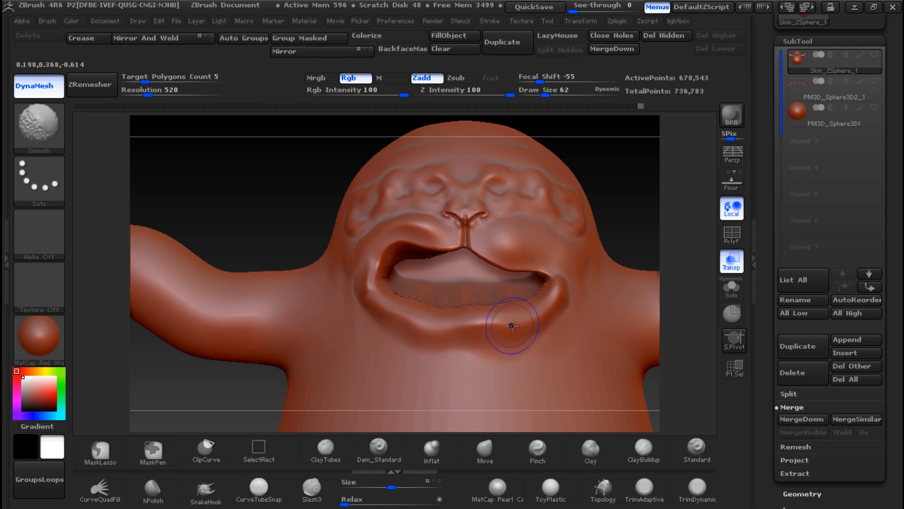
{"action": "mouse_move", "coordinate": [562, 282]}
{"action": "left_mouse_down", "text": "shift"}
{"action": "mouse_move", "coordinate": [499, 268]}
{"action": "mouse_move", "coordinate": [557, 285]}
{"action": "left_mouse_up", "text": "shift"}
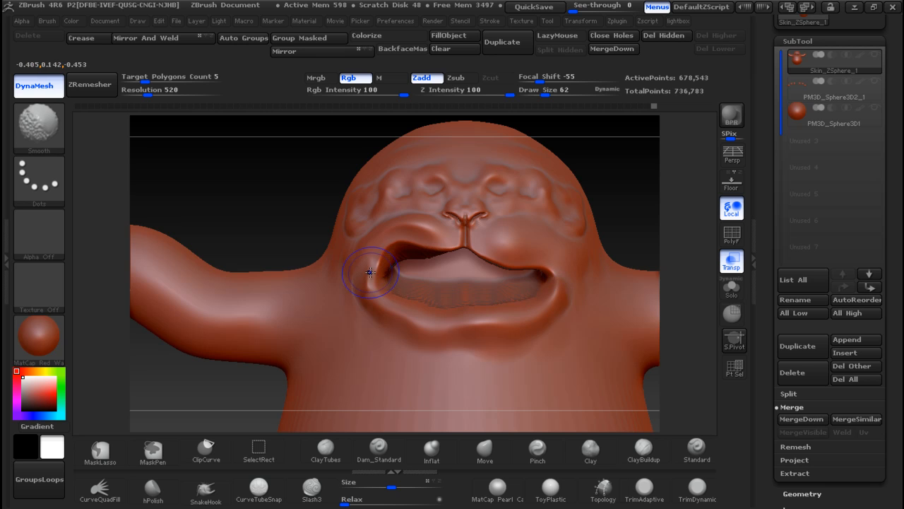
Raise soft folds around the outside of the mouth corners with the Standard brush at Z Intensity 9 and Draw Size 26
{"action": "left_click", "coordinate": [697, 449]}
{"action": "key", "text": "b"}
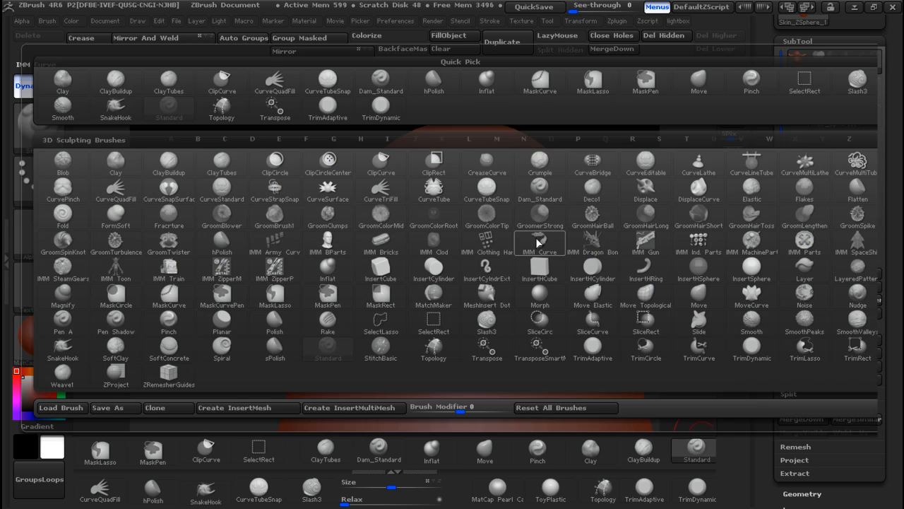
{"action": "key", "text": "b"}
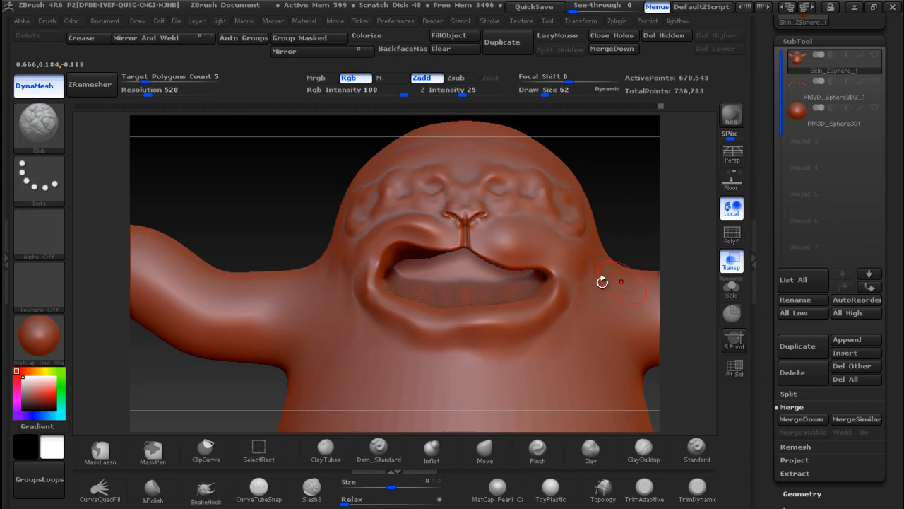
{"action": "left_click", "coordinate": [697, 450]}
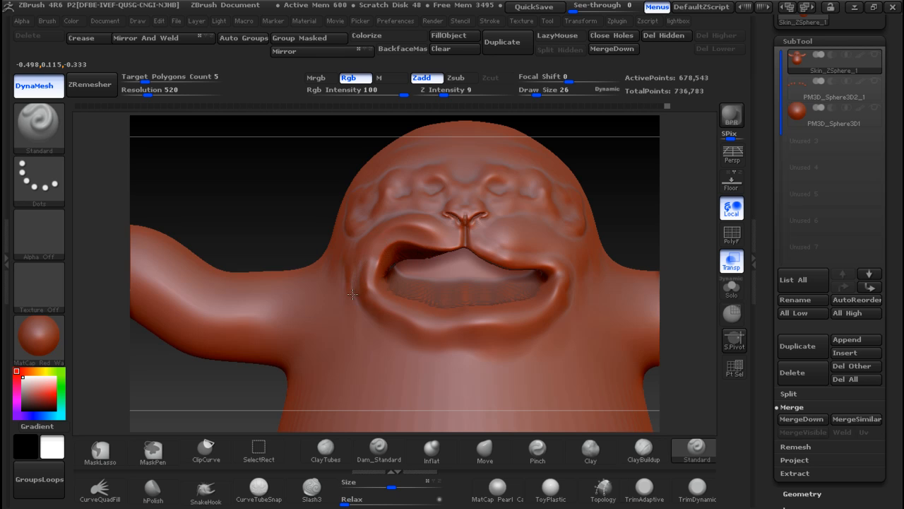
{"action": "left_click_drag", "start_coordinate": [612, 232], "coordinate": [555, 239]}
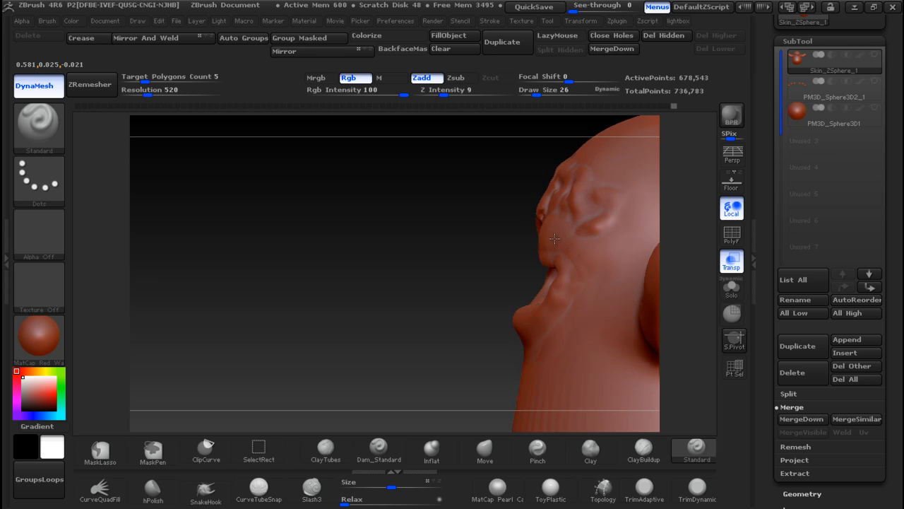
{"action": "left_click_drag", "start_coordinate": [465, 266], "coordinate": [522, 302], "text": "shift"}
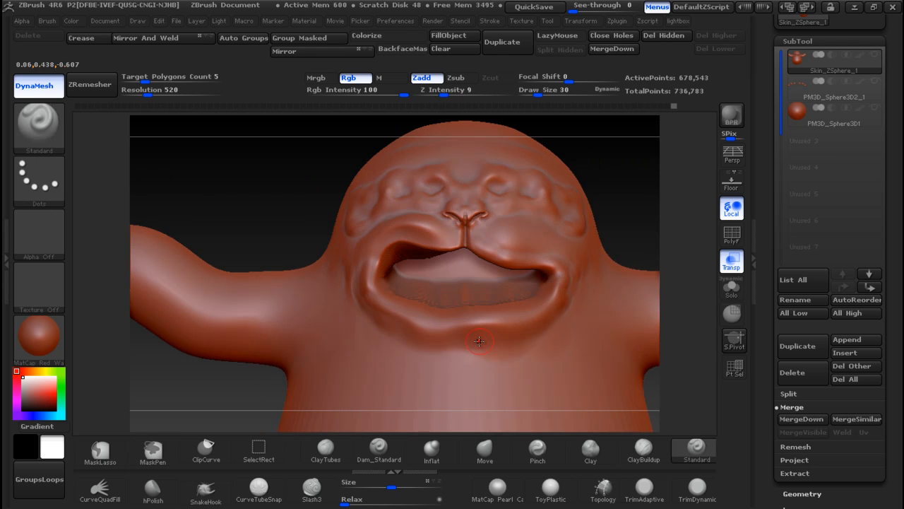
Mask the whole body except the lower lip's half on the creature's left side
{"action": "mouse_move", "coordinate": [484, 332]}
{"action": "left_mouse_down", "text": "ctrl"}
{"action": "mouse_move", "coordinate": [481, 346]}
{"action": "mouse_move", "coordinate": [523, 328]}
{"action": "mouse_move", "coordinate": [541, 305]}
{"action": "mouse_move", "coordinate": [533, 343]}
{"action": "mouse_move", "coordinate": [487, 352]}
{"action": "left_mouse_up", "text": "ctrl"}
{"action": "left_click_drag", "start_coordinate": [628, 204], "coordinate": [570, 202]}
{"action": "key", "text": "bracketright"}
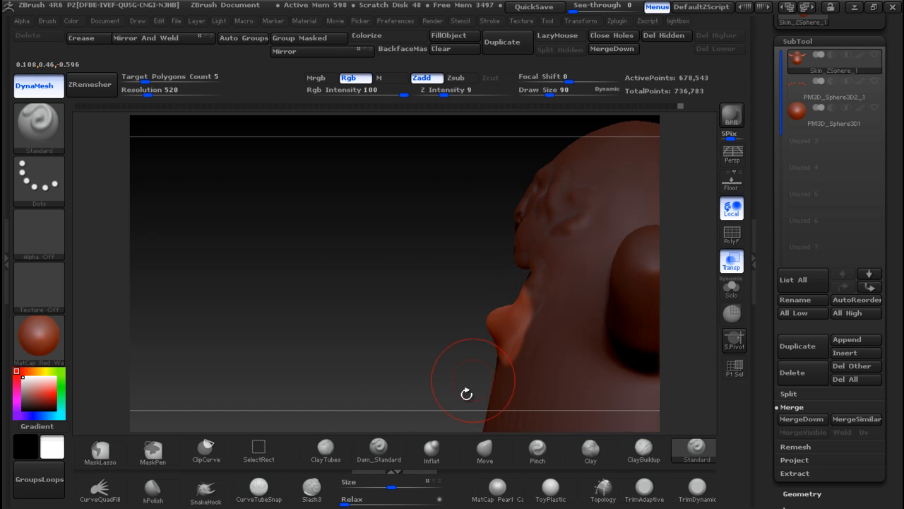
Pull the unmasked half of the lower lip upward and outward with the Move brush at Draw Size 134, working from side and front views
{"action": "left_click", "coordinate": [484, 450]}
{"action": "key", "text": "bracketright"}
{"action": "left_click_drag", "start_coordinate": [496, 323], "coordinate": [495, 307]}
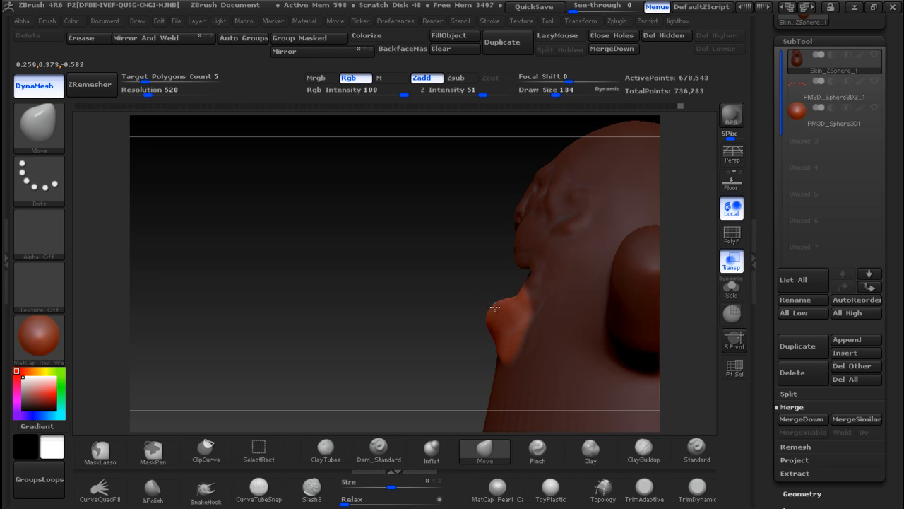
{"action": "mouse_move", "coordinate": [411, 303]}
{"action": "left_mouse_down"}
{"action": "mouse_move", "coordinate": [539, 318]}
{"action": "mouse_move", "coordinate": [512, 320]}
{"action": "left_mouse_up"}
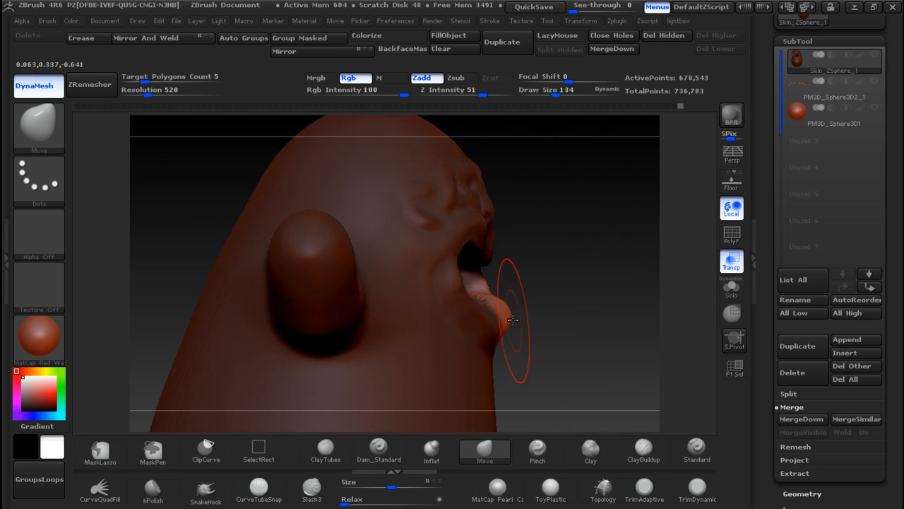
{"action": "left_click_drag", "start_coordinate": [559, 286], "coordinate": [501, 298]}
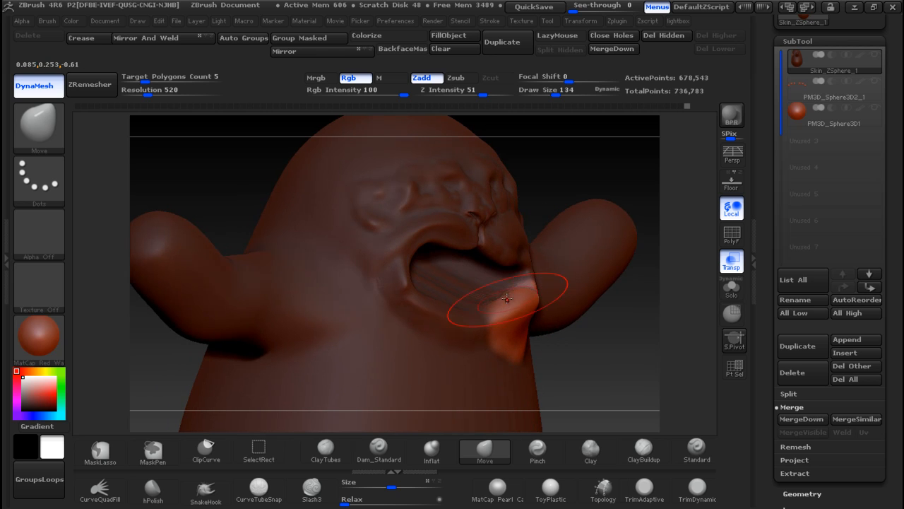
{"action": "left_click_drag", "start_coordinate": [526, 327], "coordinate": [567, 341]}
{"action": "left_click_drag", "start_coordinate": [548, 308], "coordinate": [541, 303]}
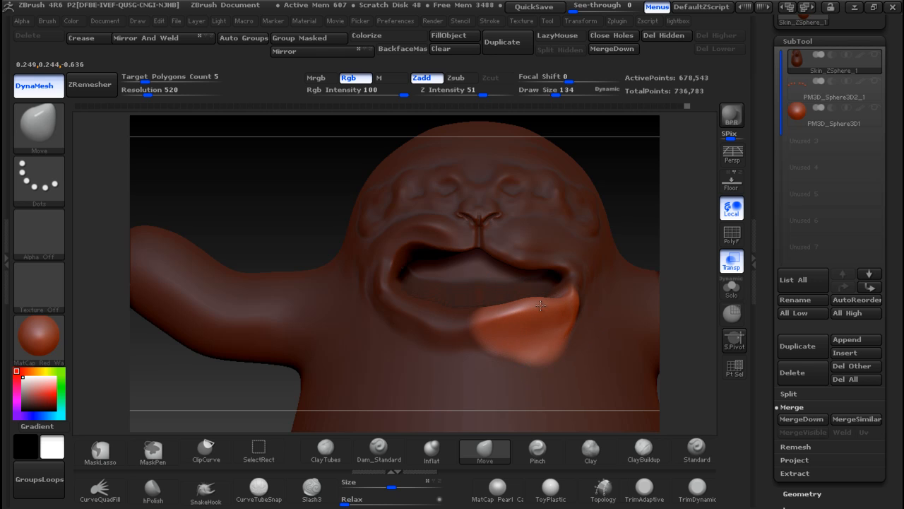
{"action": "left_click_drag", "start_coordinate": [621, 196], "coordinate": [556, 202]}
{"action": "left_click_drag", "start_coordinate": [541, 304], "coordinate": [538, 291]}
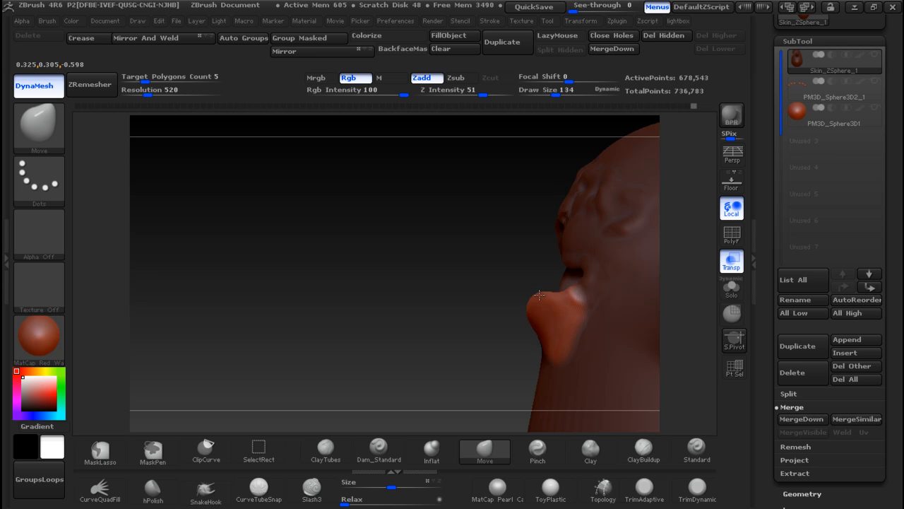
{"action": "left_click_drag", "start_coordinate": [397, 267], "coordinate": [548, 228]}
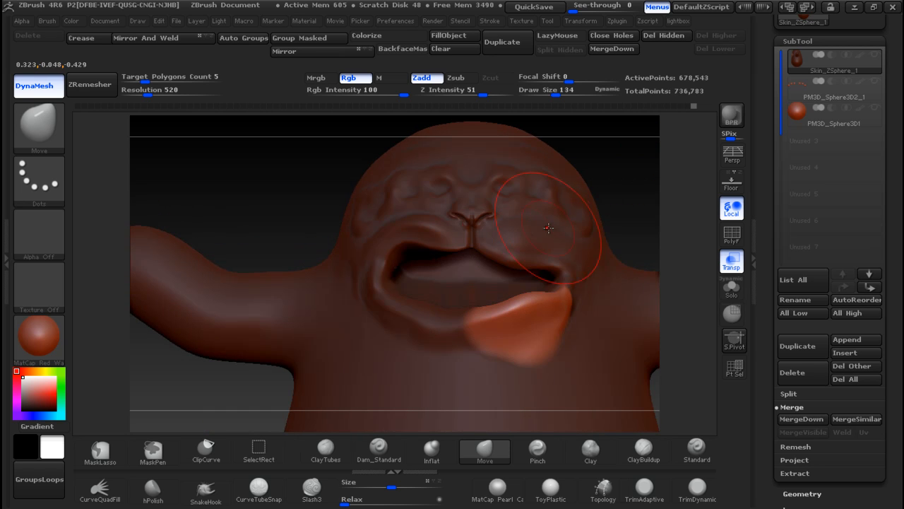
Clear the mask and smooth the transition at the middle of the lower lip
{"action": "left_click", "coordinate": [248, 182], "text": "ctrl"}
{"action": "left_click", "coordinate": [248, 181], "text": "ctrl"}
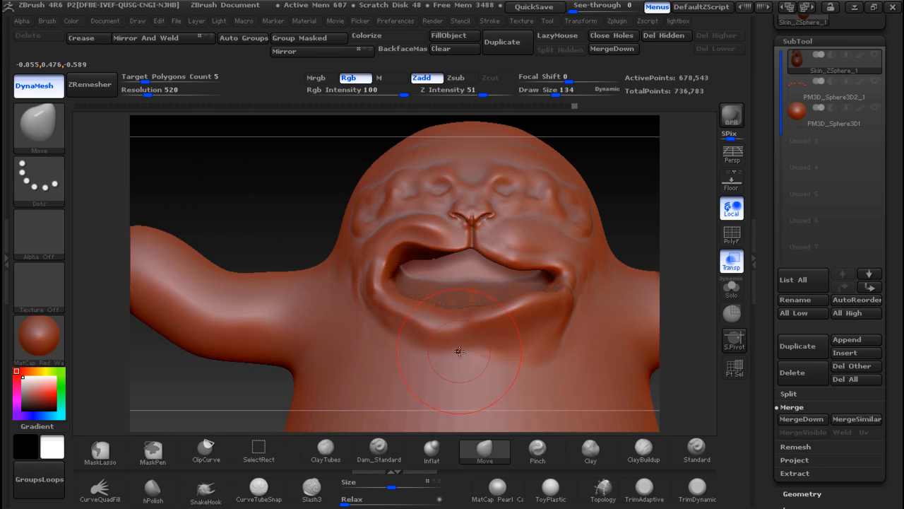
{"action": "key", "text": "shift"}
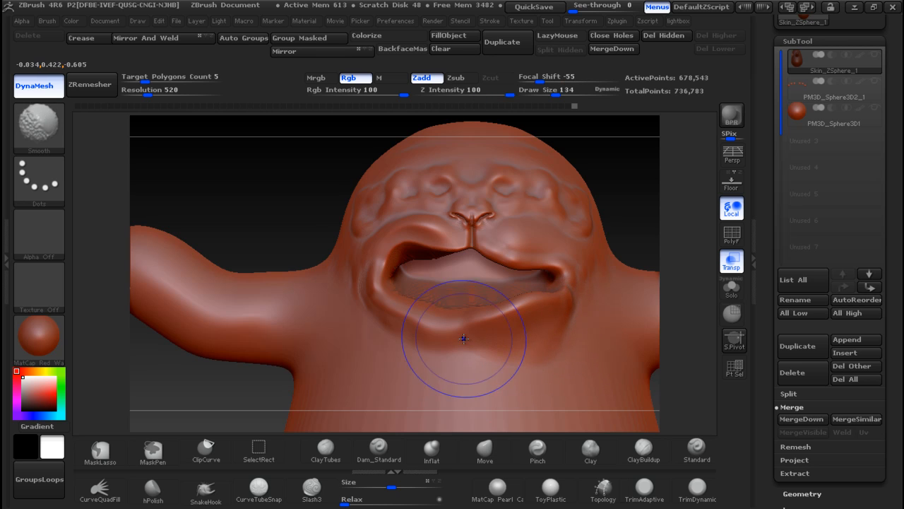
Show and select the PM3D_Sphere3D1 subtool, and move the sphere to the creature's left mouth corner
{"action": "left_click", "coordinate": [874, 107]}
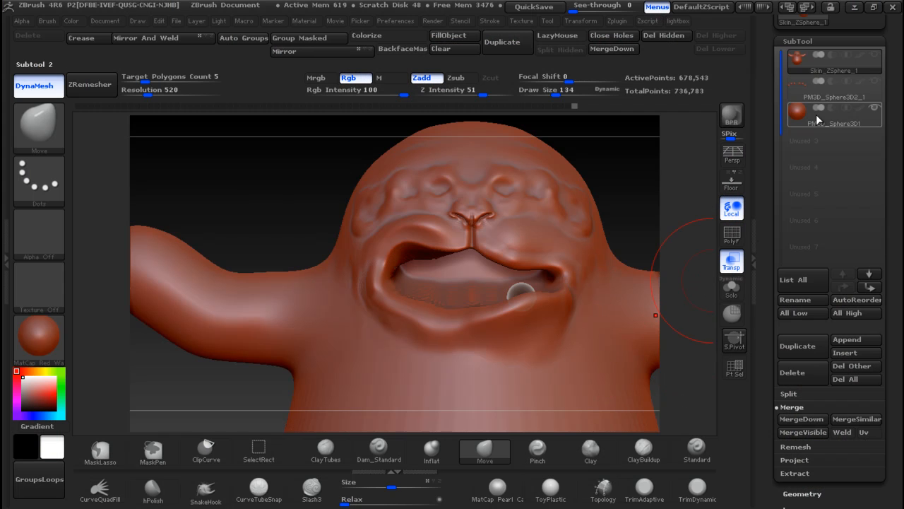
{"action": "left_click", "coordinate": [816, 114]}
{"action": "left_click", "coordinate": [874, 56]}
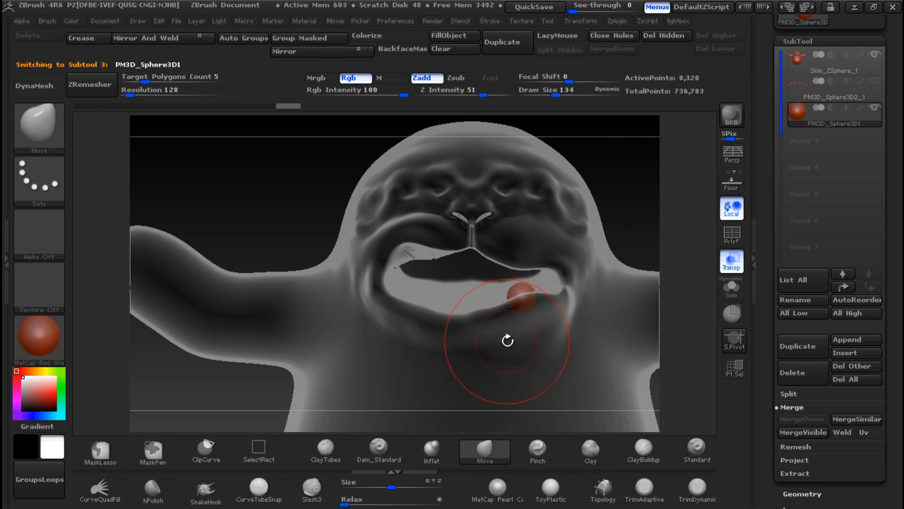
{"action": "key", "text": "w"}
{"action": "left_click_drag", "start_coordinate": [508, 297], "coordinate": [535, 293]}
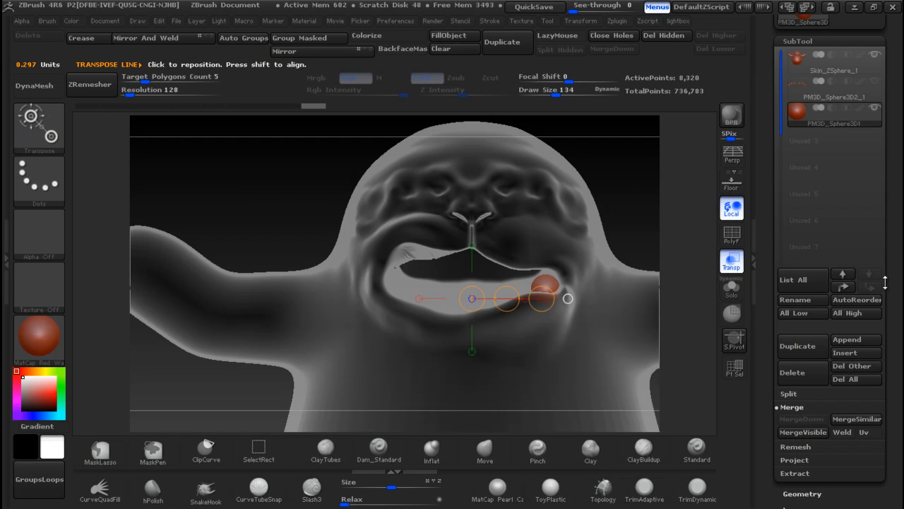
Convert the sphere to a DynaMesh at resolution 64
{"action": "left_click_drag", "start_coordinate": [885, 283], "coordinate": [870, 194]}
{"action": "left_click", "coordinate": [806, 277]}
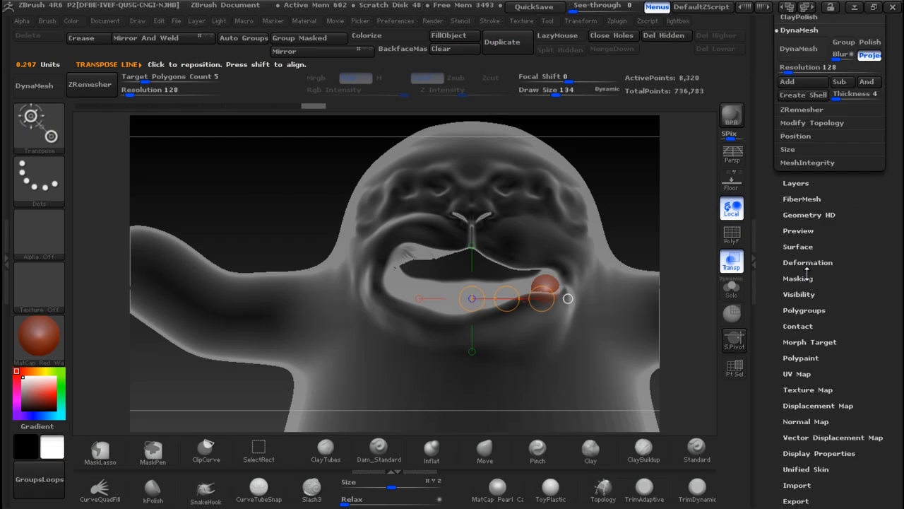
{"action": "left_click", "coordinate": [787, 230]}
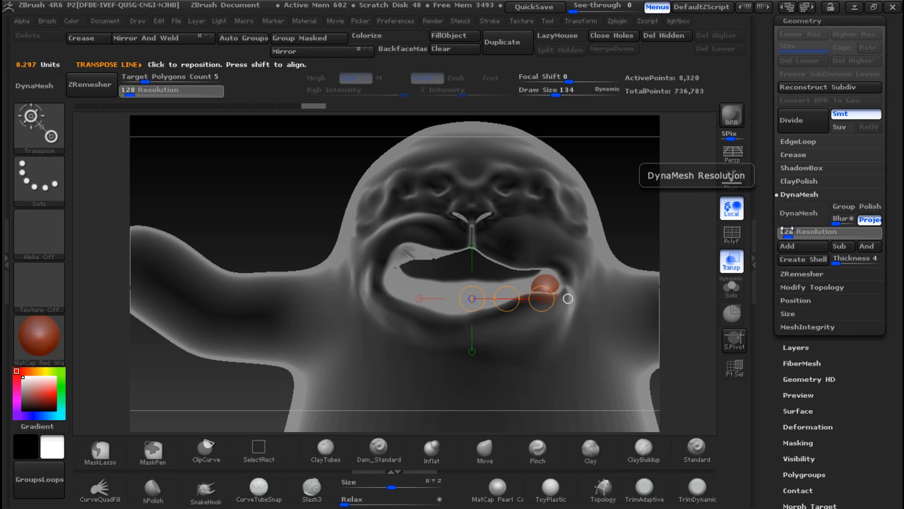
{"action": "type", "text": "64"}
{"action": "key", "text": "Return"}
{"action": "left_click", "coordinate": [807, 212]}
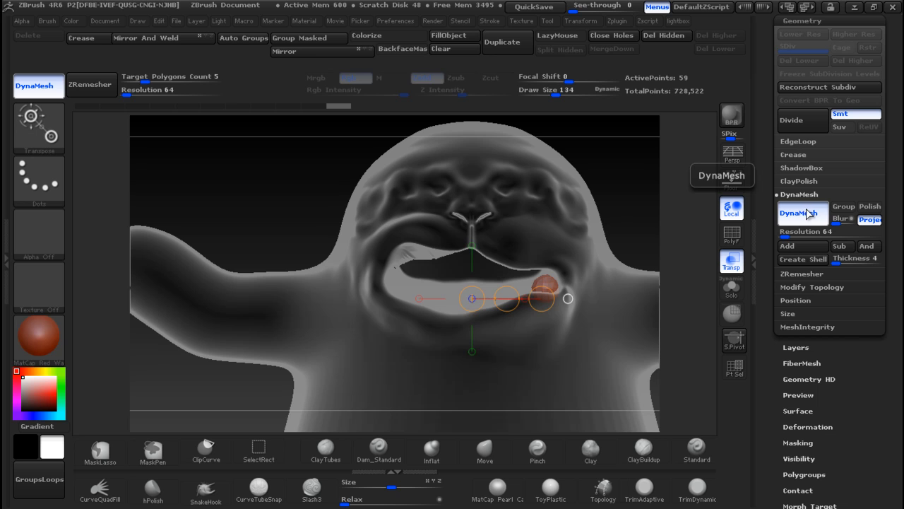
Shape the low-resolution sphere into a pointed tooth with the Move brush, using Draw Sizes between 30 and 74
{"action": "key", "text": "q"}
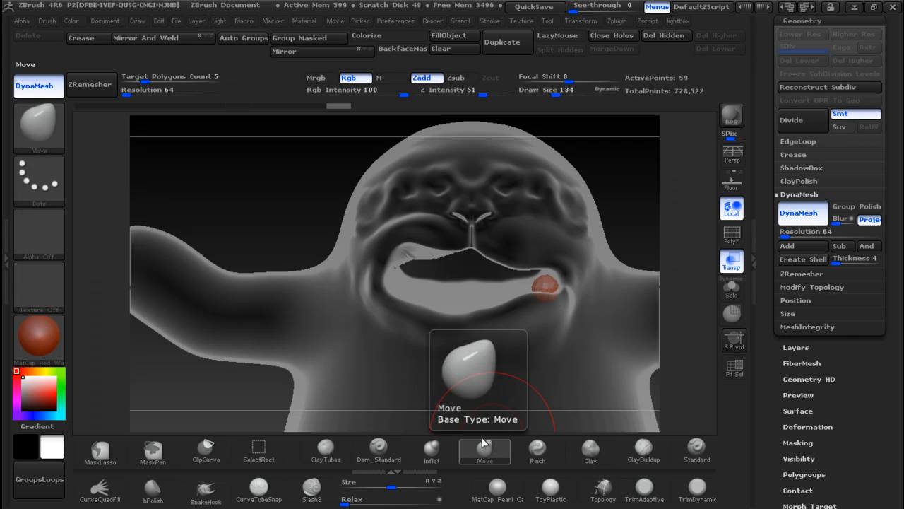
{"action": "key", "text": "bracketleft"}
{"action": "key", "text": "bracketleft"}
{"action": "key", "text": "bracketleft"}
{"action": "key", "text": "bracketleft"}
{"action": "key", "text": "bracketleft"}
{"action": "key", "text": "bracketleft"}
{"action": "key", "text": "bracketleft"}
{"action": "key", "text": "bracketleft"}
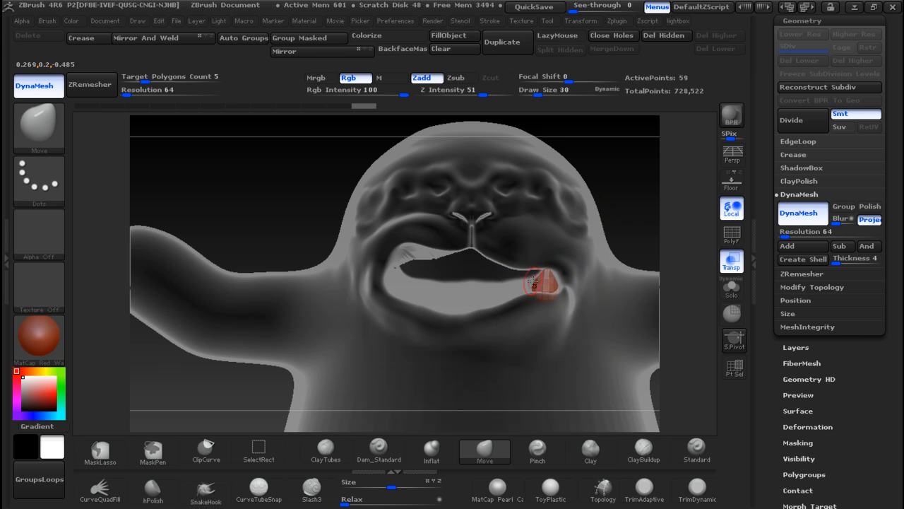
{"action": "mouse_move", "coordinate": [536, 287]}
{"action": "left_mouse_down"}
{"action": "mouse_move", "coordinate": [555, 279]}
{"action": "mouse_move", "coordinate": [551, 253]}
{"action": "left_mouse_up"}
{"action": "left_click_drag", "start_coordinate": [605, 214], "coordinate": [661, 225]}
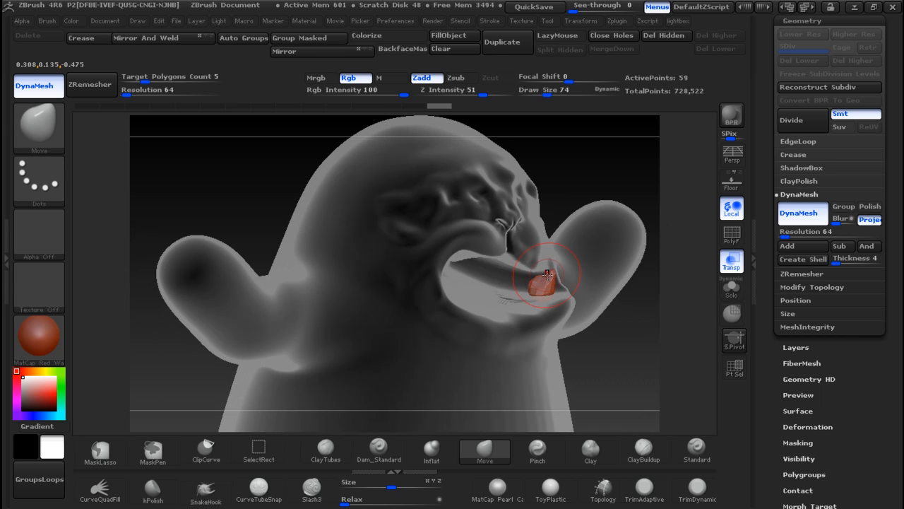
{"action": "left_click_drag", "start_coordinate": [551, 265], "coordinate": [557, 266]}
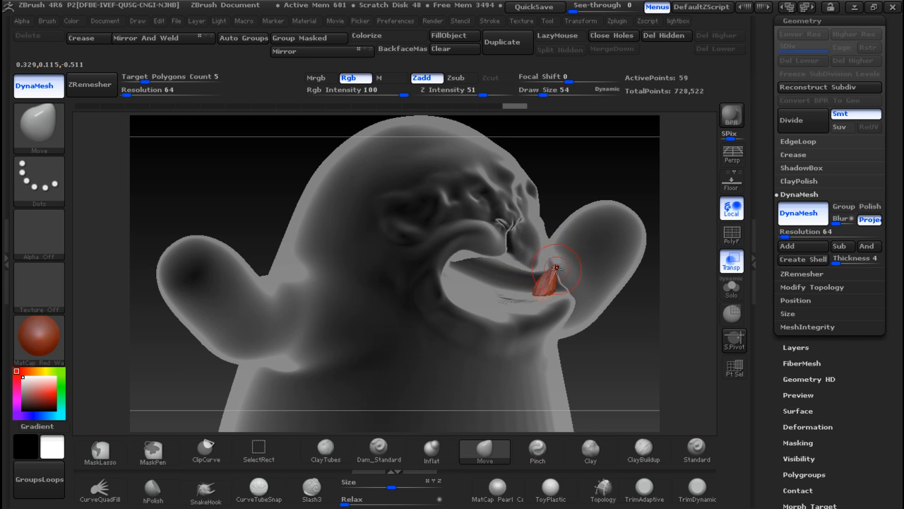
{"action": "left_click_drag", "start_coordinate": [553, 283], "coordinate": [559, 288]}
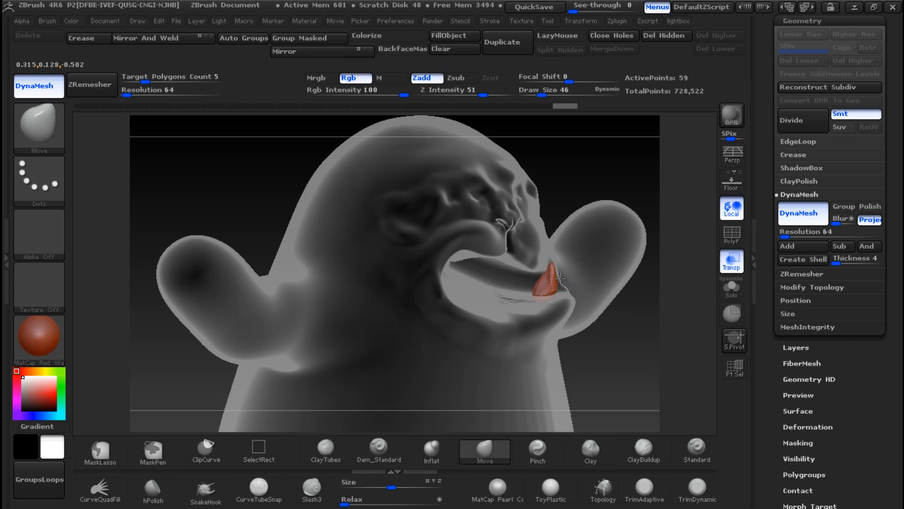
Position the tooth on the lower lip near the creature's left mouth corner with the Transpose line
{"action": "left_click_drag", "start_coordinate": [615, 317], "coordinate": [566, 317]}
{"action": "key", "text": "w"}
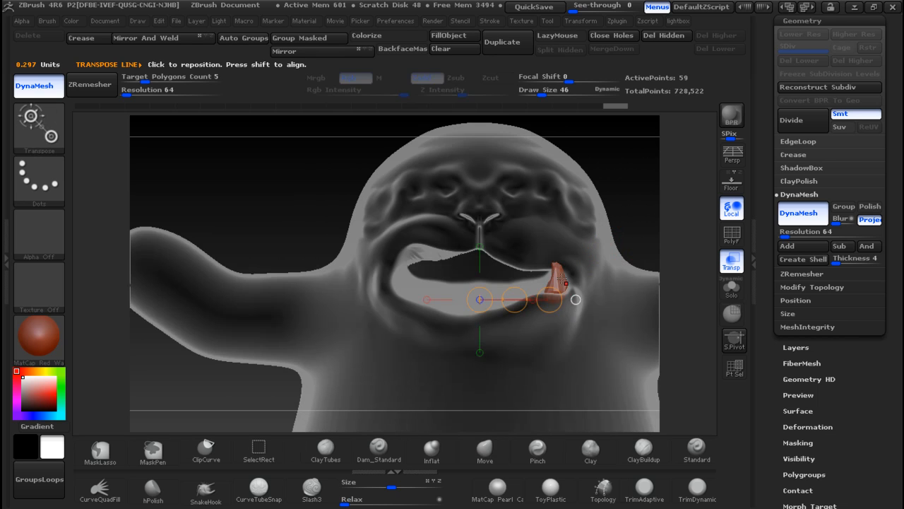
{"action": "left_click_drag", "start_coordinate": [515, 298], "coordinate": [509, 300]}
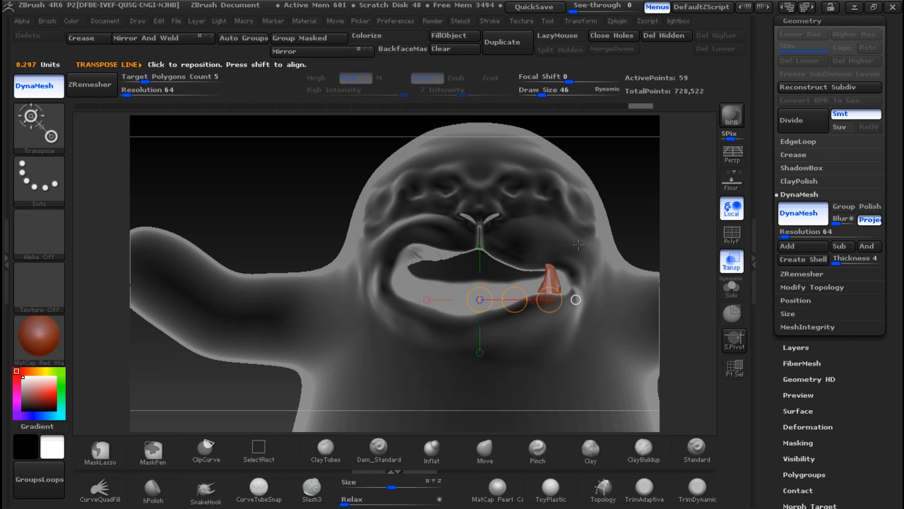
{"action": "mouse_move", "coordinate": [629, 227]}
{"action": "left_mouse_down"}
{"action": "mouse_move", "coordinate": [600, 237]}
{"action": "mouse_move", "coordinate": [565, 276]}
{"action": "mouse_move", "coordinate": [640, 310]}
{"action": "left_mouse_up"}
{"action": "mouse_move", "coordinate": [593, 291]}
{"action": "left_mouse_down"}
{"action": "mouse_move", "coordinate": [556, 296]}
{"action": "mouse_move", "coordinate": [568, 292]}
{"action": "mouse_move", "coordinate": [530, 272]}
{"action": "mouse_move", "coordinate": [544, 268]}
{"action": "mouse_move", "coordinate": [530, 285]}
{"action": "left_mouse_up"}
{"action": "left_click_drag", "start_coordinate": [418, 299], "coordinate": [531, 283]}
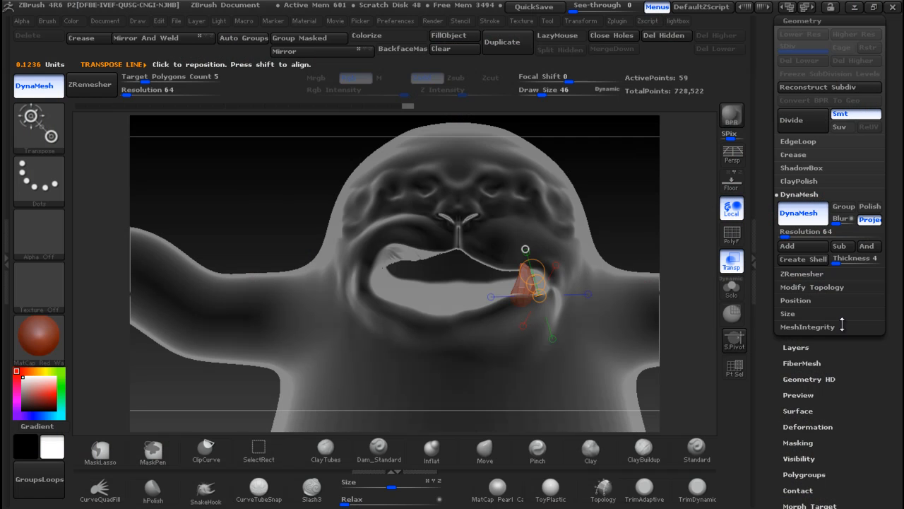
Turn off DynaMesh on the tooth, subdivide it twice and delete its lower subdivision levels
{"action": "left_click", "coordinate": [807, 220]}
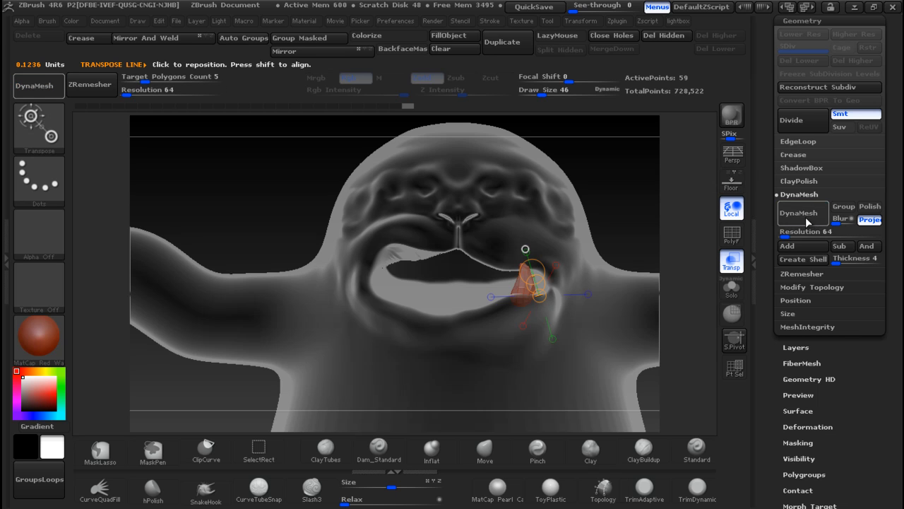
{"action": "left_click", "coordinate": [797, 122]}
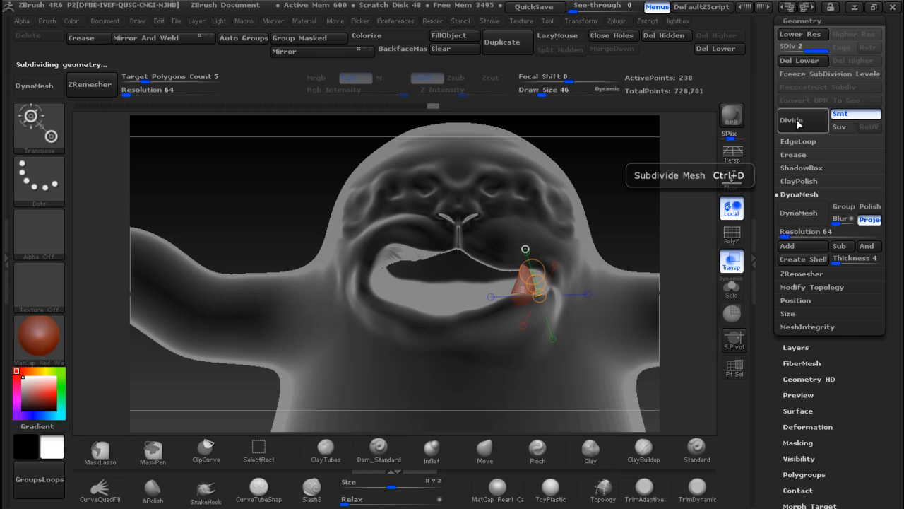
{"action": "left_click", "coordinate": [798, 122]}
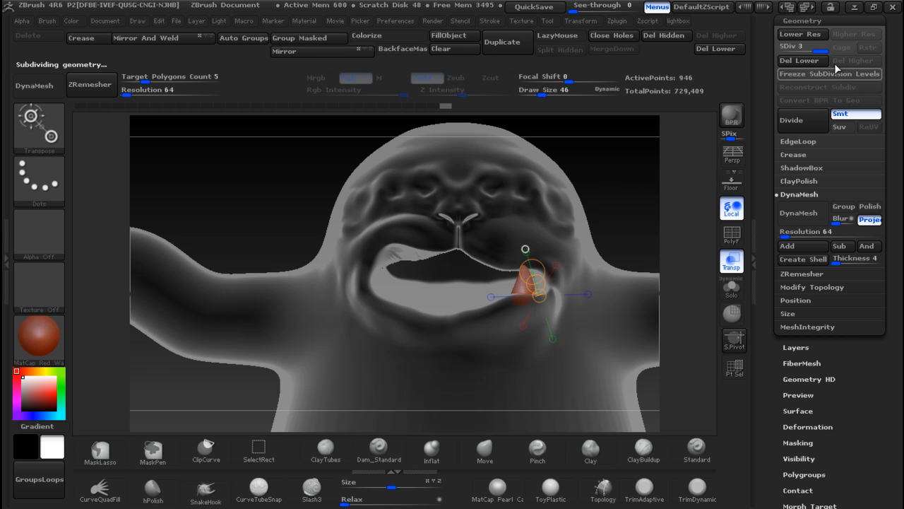
{"action": "left_click", "coordinate": [804, 59]}
Check the teeth in the reference picture, then duplicate the PM3D_Sphere3D1 tooth subtool
{"action": "scroll", "coordinate": [881, 198], "scroll_direction": "up", "scroll_amount": 6}
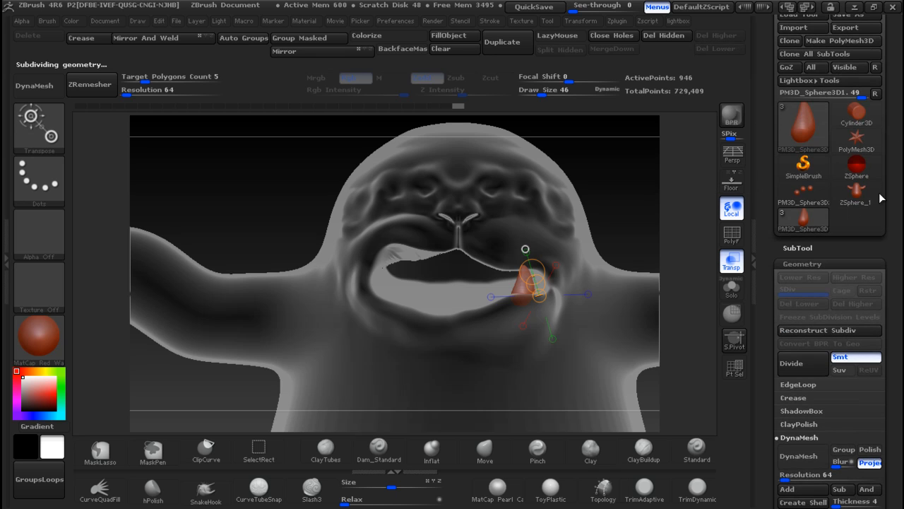
{"action": "left_click", "coordinate": [797, 248]}
{"action": "key", "text": "alt+Tab"}
{"action": "key", "text": "alt+Tab"}
{"action": "key", "text": "alt+Tab"}
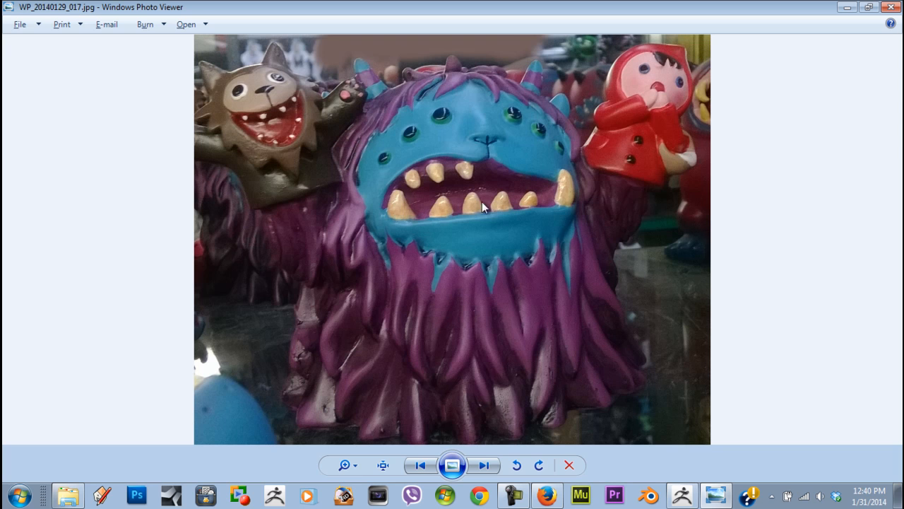
{"action": "key", "text": "alt+Tab"}
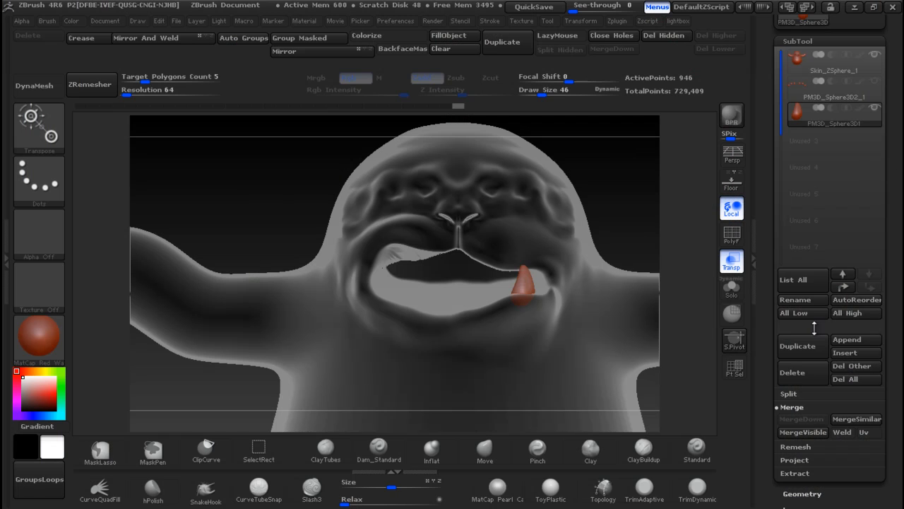
{"action": "left_click", "coordinate": [811, 346]}
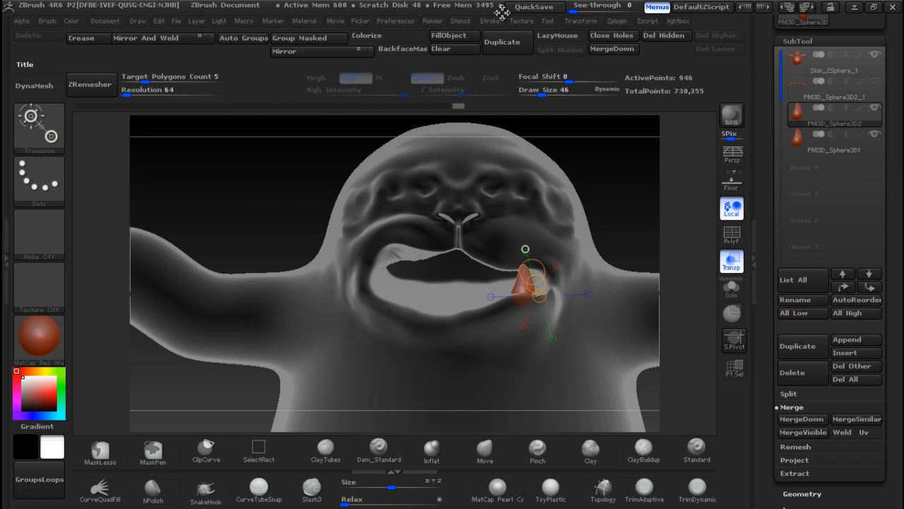
{"action": "left_click", "coordinate": [617, 22]}
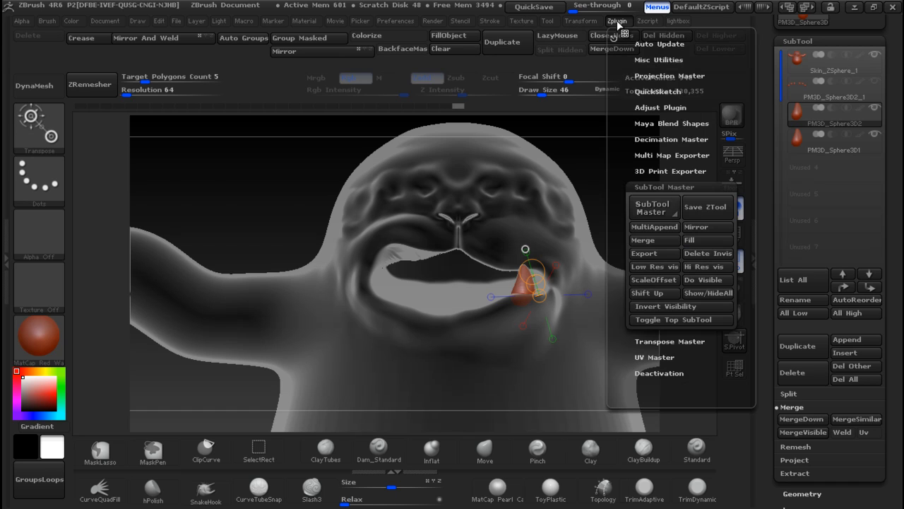
{"action": "left_click", "coordinate": [655, 206]}
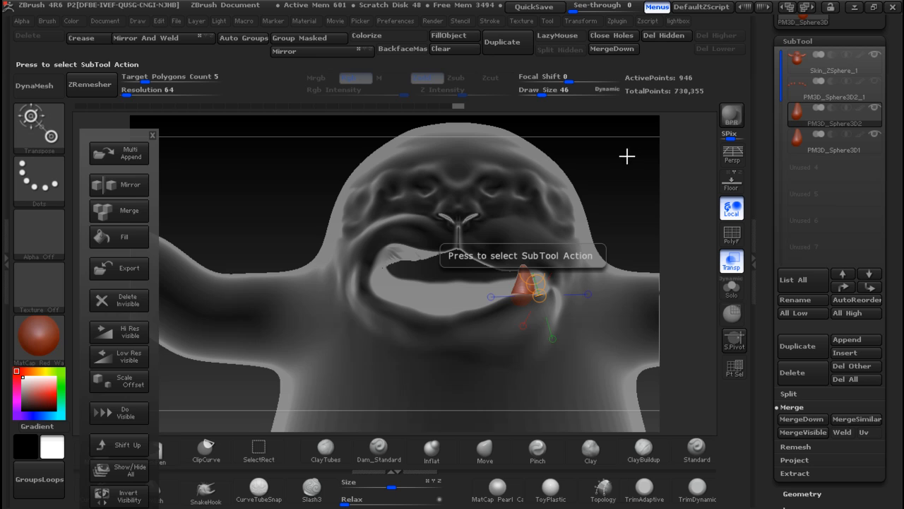
{"action": "key", "text": "Escape"}
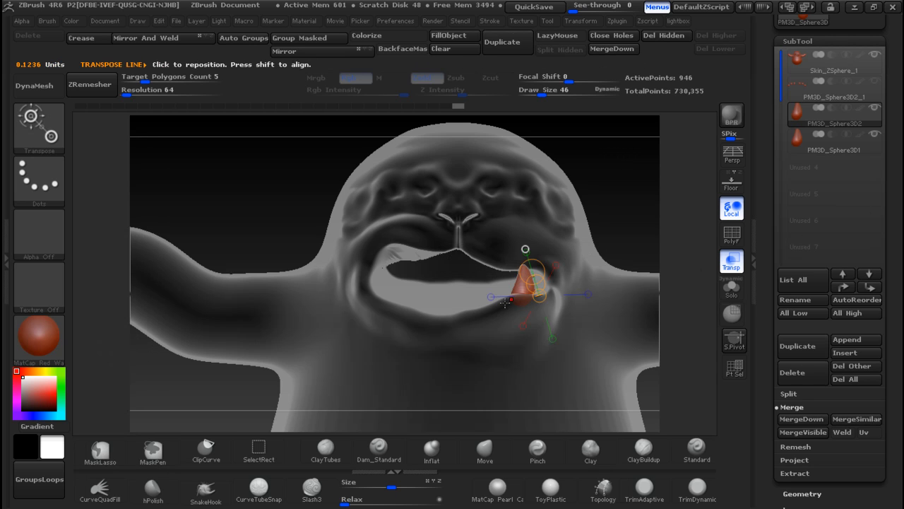
Move the duplicated tooth across the mouth to the lower lip near the creature's right mouth corner
{"action": "left_click_drag", "start_coordinate": [536, 283], "coordinate": [433, 282]}
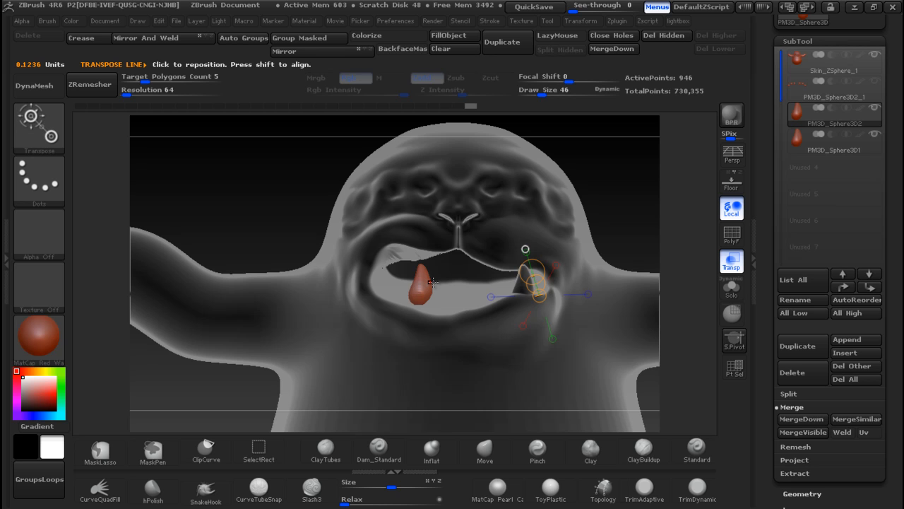
{"action": "left_click_drag", "start_coordinate": [299, 186], "coordinate": [289, 314]}
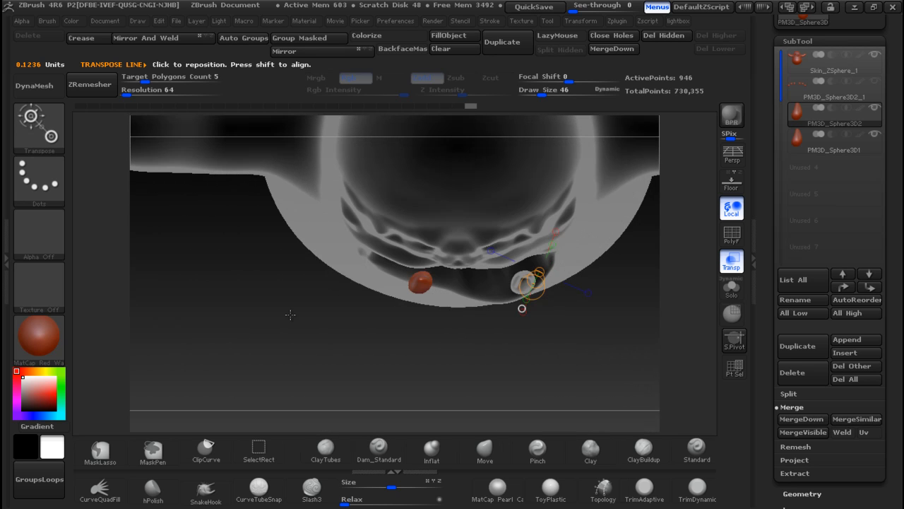
{"action": "mouse_move", "coordinate": [421, 281]}
{"action": "left_mouse_down"}
{"action": "mouse_move", "coordinate": [449, 265]}
{"action": "mouse_move", "coordinate": [402, 361]}
{"action": "mouse_move", "coordinate": [251, 266]}
{"action": "left_mouse_up"}
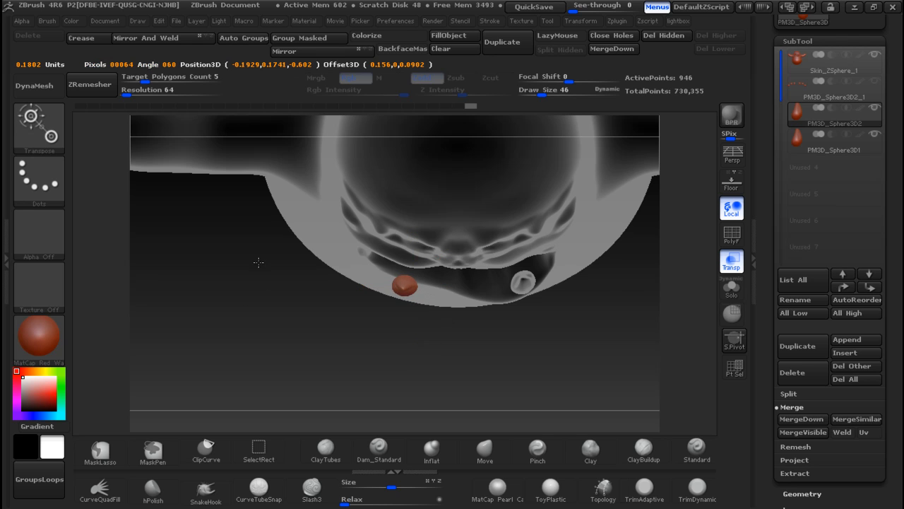
{"action": "left_click_drag", "start_coordinate": [308, 339], "coordinate": [312, 207]}
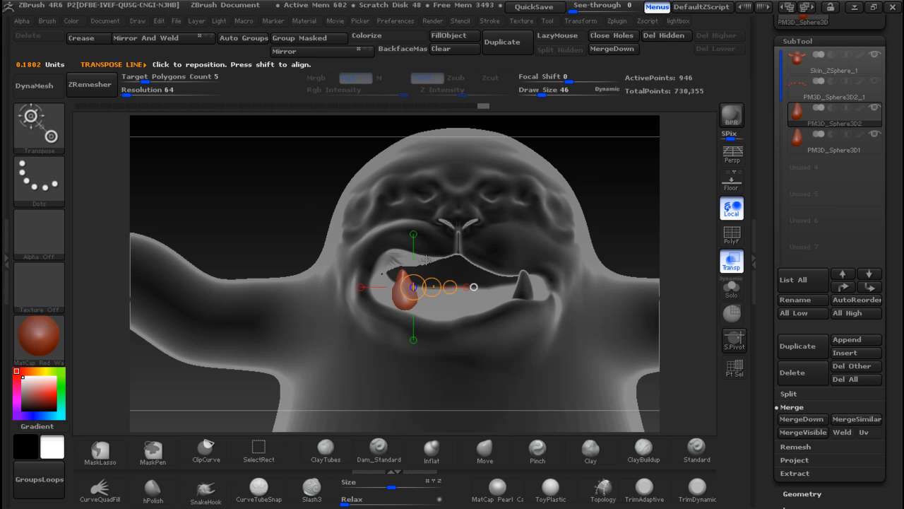
{"action": "left_click_drag", "start_coordinate": [433, 290], "coordinate": [409, 287]}
Adjust the depth of the right-corner tooth from the side and top so it sits inside the lower lip
{"action": "left_click_drag", "start_coordinate": [300, 226], "coordinate": [424, 240]}
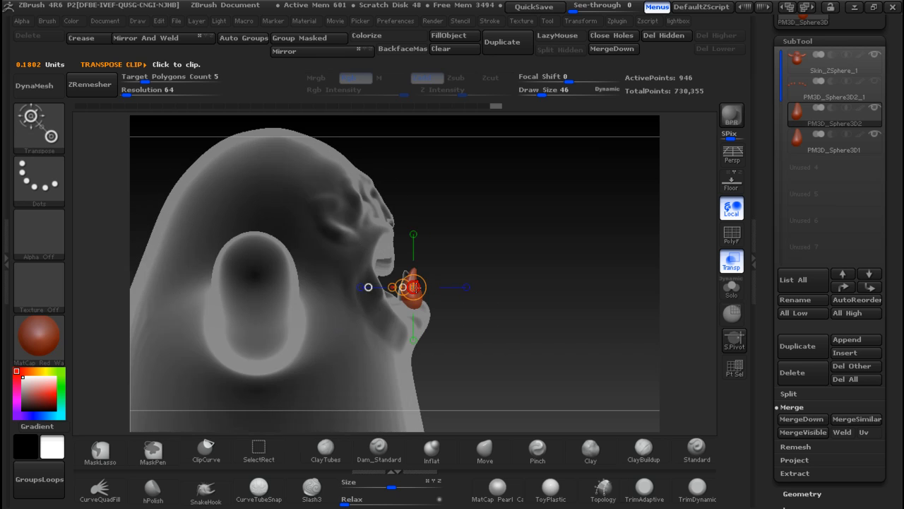
{"action": "left_click_drag", "start_coordinate": [404, 288], "coordinate": [382, 300]}
{"action": "left_click_drag", "start_coordinate": [434, 212], "coordinate": [433, 354]}
{"action": "left_click_drag", "start_coordinate": [401, 258], "coordinate": [397, 222]}
{"action": "left_click_drag", "start_coordinate": [453, 375], "coordinate": [442, 193]}
{"action": "left_click_drag", "start_coordinate": [518, 309], "coordinate": [452, 309]}
Compare the tooth with the reference picture, reshape it with the Move brush at Draw Size 46 and quick-save
{"action": "key", "text": "alt+Tab"}
{"action": "key", "text": "alt+Tab"}
{"action": "key", "text": "alt+Tab"}
{"action": "key", "text": "alt+Tab"}
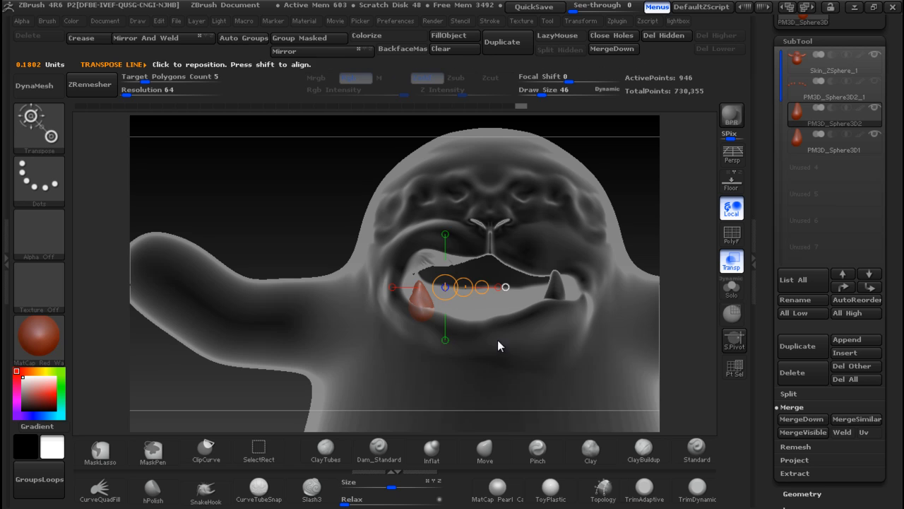
{"action": "key", "text": "q"}
{"action": "left_click", "coordinate": [494, 451]}
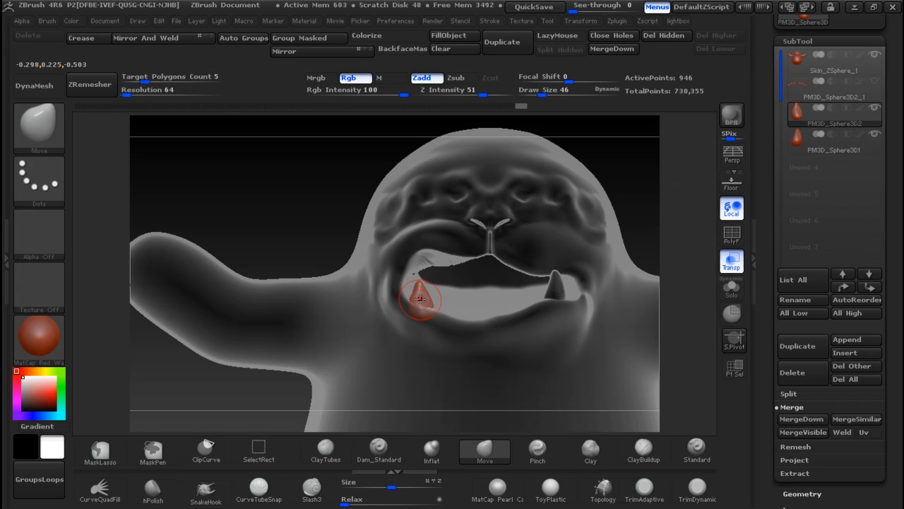
{"action": "left_click_drag", "start_coordinate": [415, 291], "coordinate": [417, 282]}
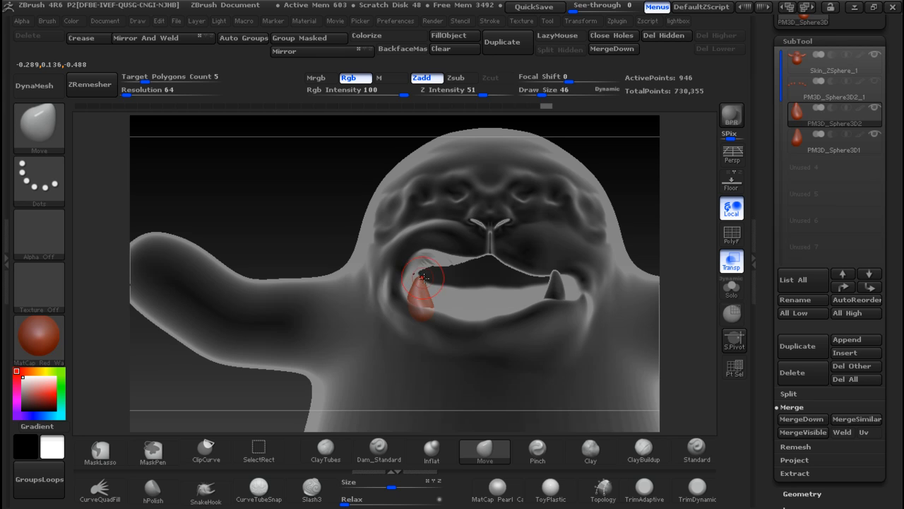
{"action": "left_click_drag", "start_coordinate": [328, 226], "coordinate": [402, 254]}
{"action": "left_click_drag", "start_coordinate": [419, 292], "coordinate": [438, 309]}
{"action": "mouse_move", "coordinate": [423, 278]}
{"action": "left_mouse_down"}
{"action": "mouse_move", "coordinate": [430, 288]}
{"action": "mouse_move", "coordinate": [424, 273]}
{"action": "left_mouse_up"}
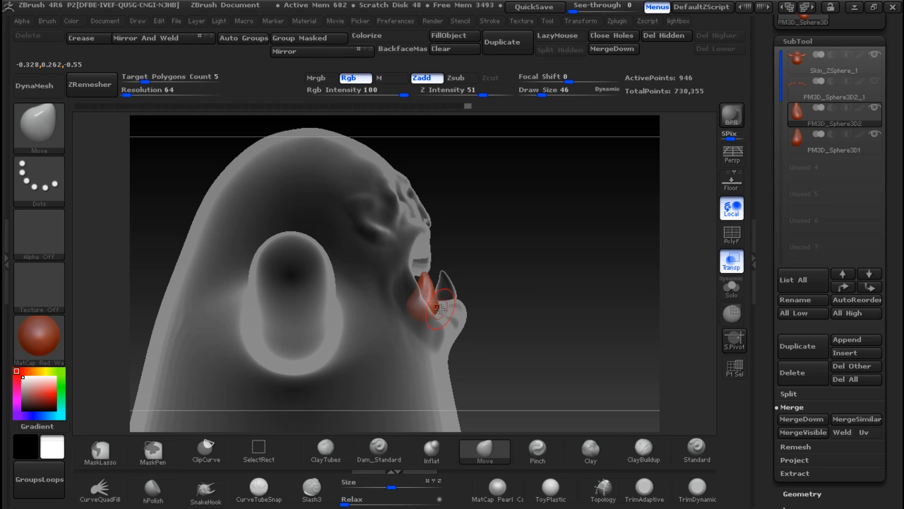
{"action": "key", "text": "ctrl+s"}
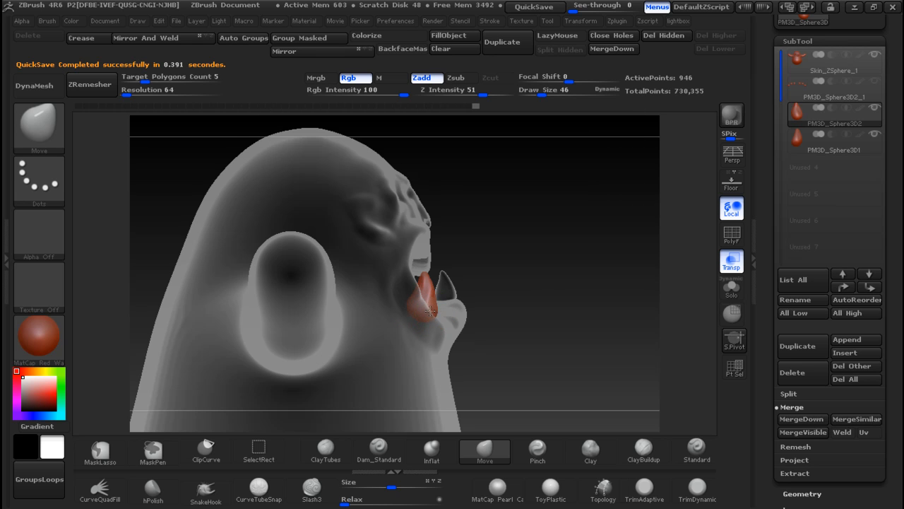
Refine the right-corner tooth's position in the lower lip with the Transpose line from the side and top
{"action": "left_click_drag", "start_coordinate": [511, 326], "coordinate": [448, 303]}
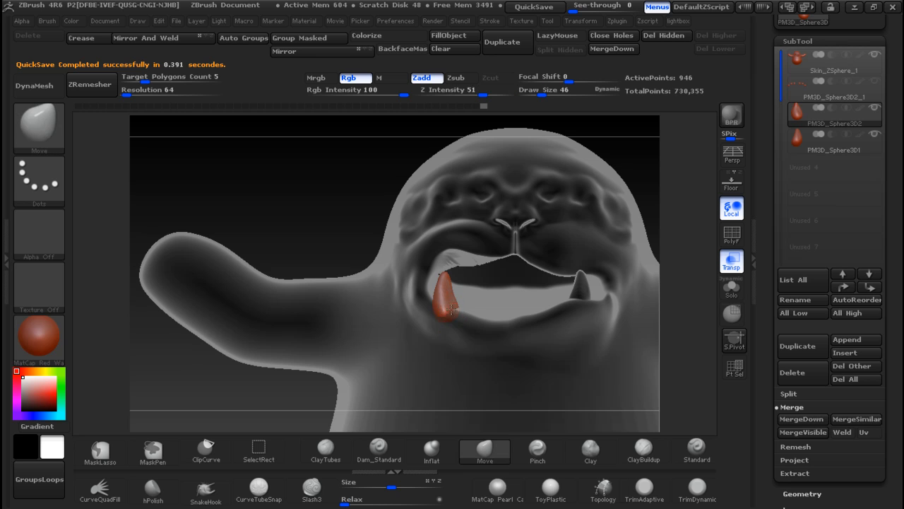
{"action": "left_click_drag", "start_coordinate": [354, 228], "coordinate": [397, 274]}
{"action": "key", "text": "w"}
{"action": "left_click_drag", "start_coordinate": [455, 288], "coordinate": [450, 290]}
{"action": "left_click_drag", "start_coordinate": [493, 352], "coordinate": [455, 321]}
{"action": "left_click_drag", "start_coordinate": [382, 198], "coordinate": [364, 296]}
{"action": "left_click_drag", "start_coordinate": [499, 291], "coordinate": [496, 290]}
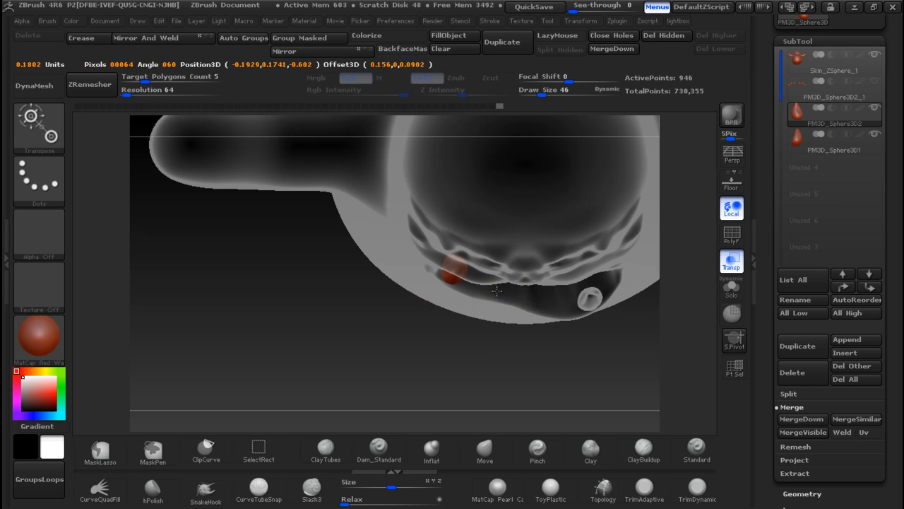
{"action": "left_click_drag", "start_coordinate": [420, 347], "coordinate": [429, 241]}
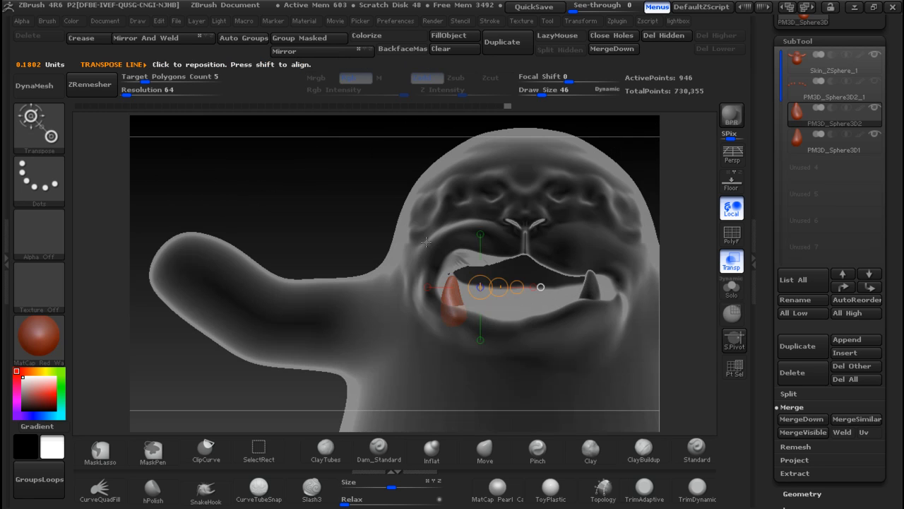
Check the reference picture, duplicate the right-corner tooth, and place the copy as a smaller tooth beside it on the lower lip
{"action": "key", "text": "alt+Tab"}
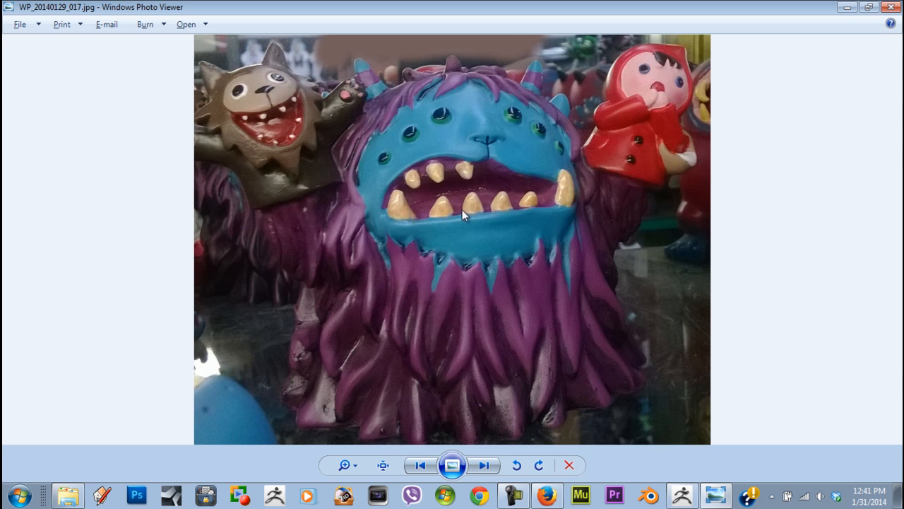
{"action": "key", "text": "alt+Tab"}
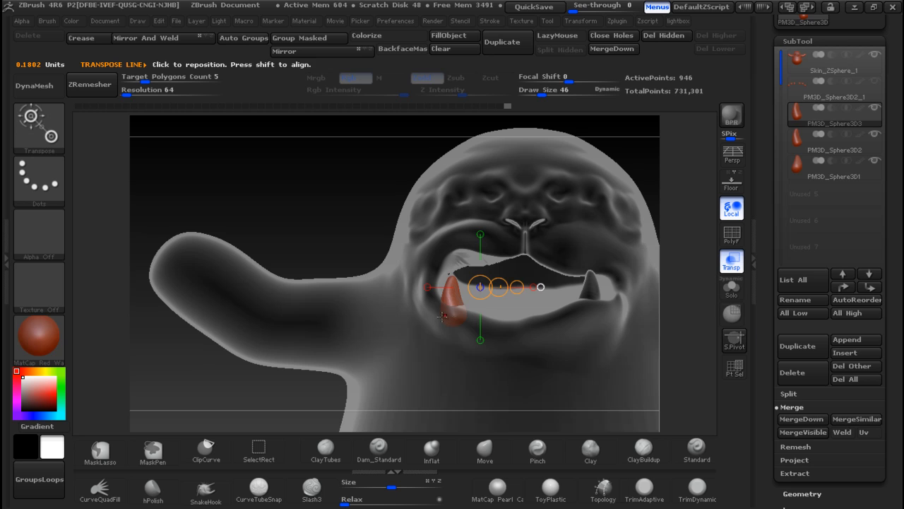
{"action": "left_click_drag", "start_coordinate": [498, 287], "coordinate": [525, 293]}
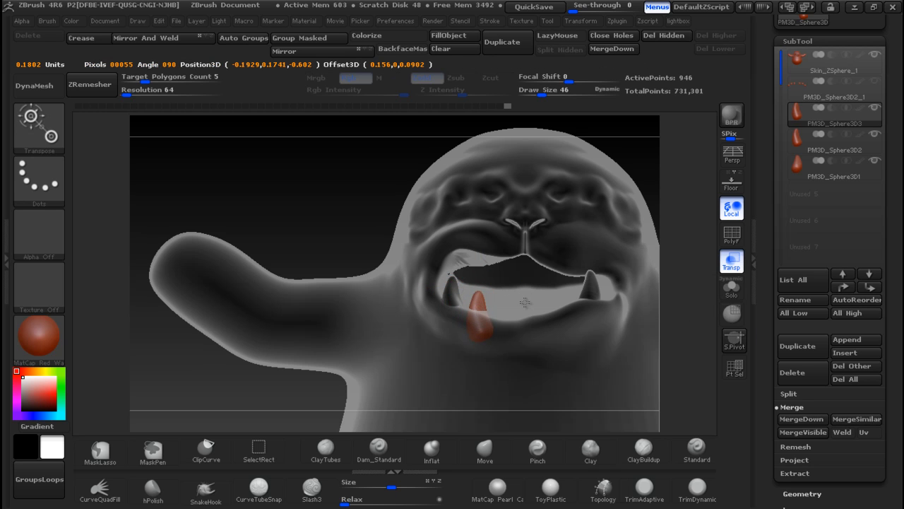
{"action": "left_click_drag", "start_coordinate": [524, 305], "coordinate": [524, 305]}
{"action": "left_click_drag", "start_coordinate": [471, 319], "coordinate": [468, 269]}
{"action": "left_click_drag", "start_coordinate": [473, 300], "coordinate": [478, 312]}
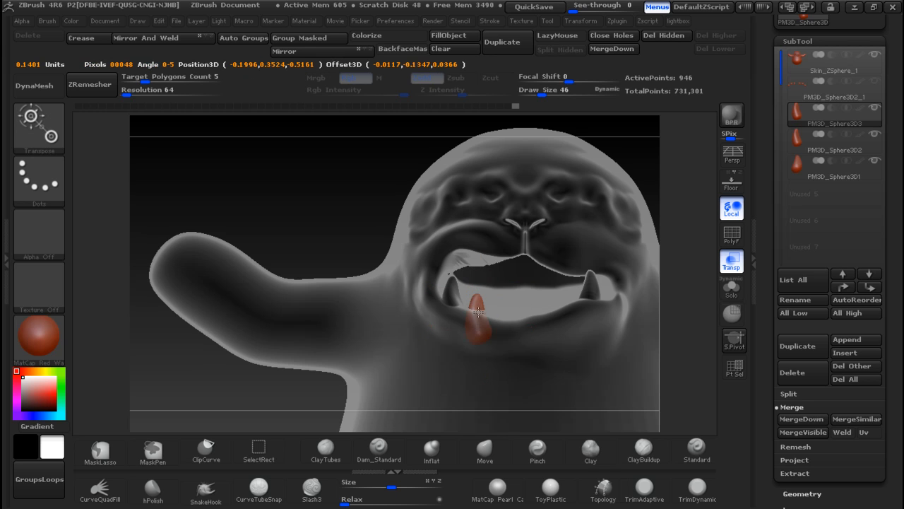
{"action": "left_click_drag", "start_coordinate": [735, 243], "coordinate": [899, 222]}
{"action": "left_click_drag", "start_coordinate": [476, 309], "coordinate": [485, 311]}
{"action": "mouse_move", "coordinate": [365, 212]}
{"action": "left_mouse_down"}
{"action": "mouse_move", "coordinate": [359, 343]}
{"action": "mouse_move", "coordinate": [364, 207]}
{"action": "left_mouse_up"}
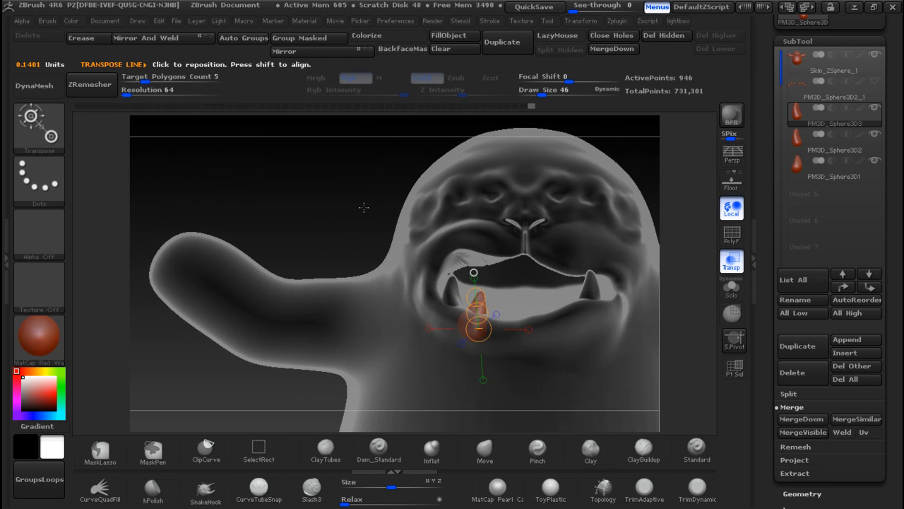
Duplicate the small lower tooth and place the copy closer to the middle of the lower lip
{"action": "left_click", "coordinate": [802, 347]}
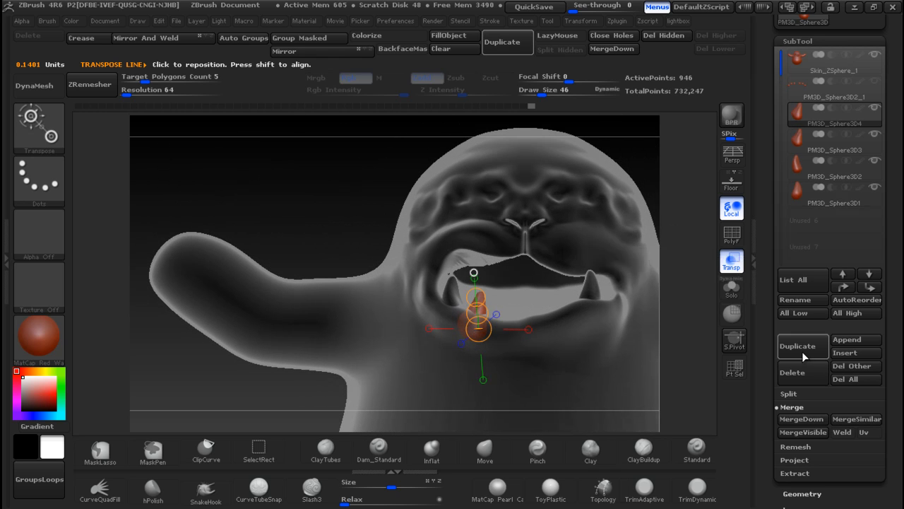
{"action": "left_click_drag", "start_coordinate": [478, 317], "coordinate": [509, 317]}
{"action": "left_click", "coordinate": [508, 316]}
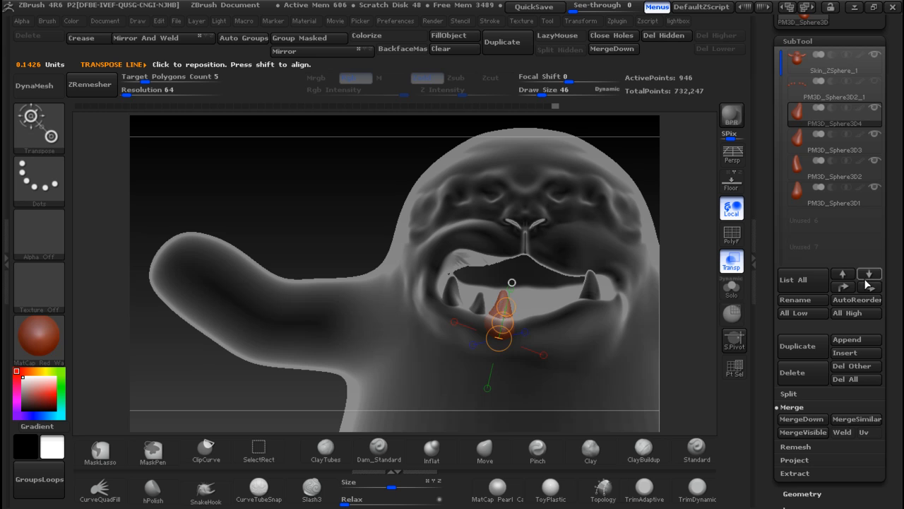
Duplicate the lower tooth twice more and place the tilted copies along the lower lip toward the creature's left corner tooth
{"action": "left_click", "coordinate": [803, 352]}
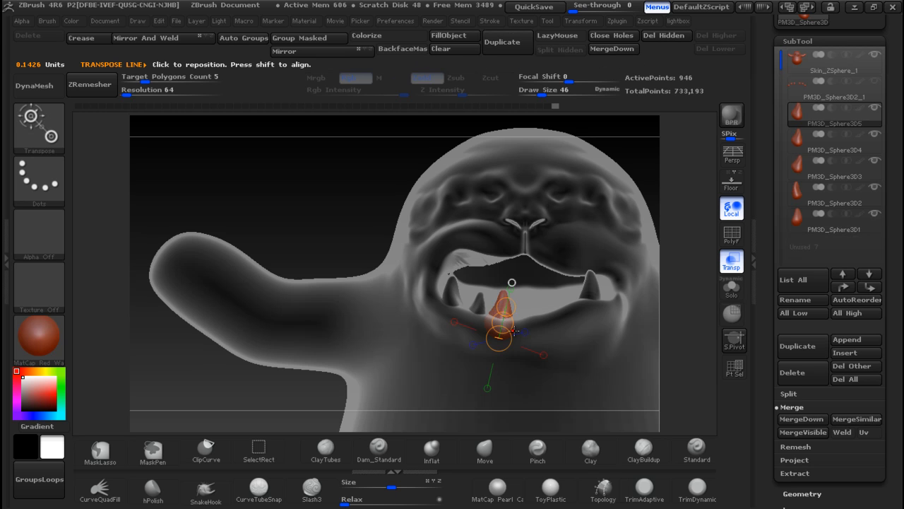
{"action": "left_click_drag", "start_coordinate": [504, 322], "coordinate": [537, 325]}
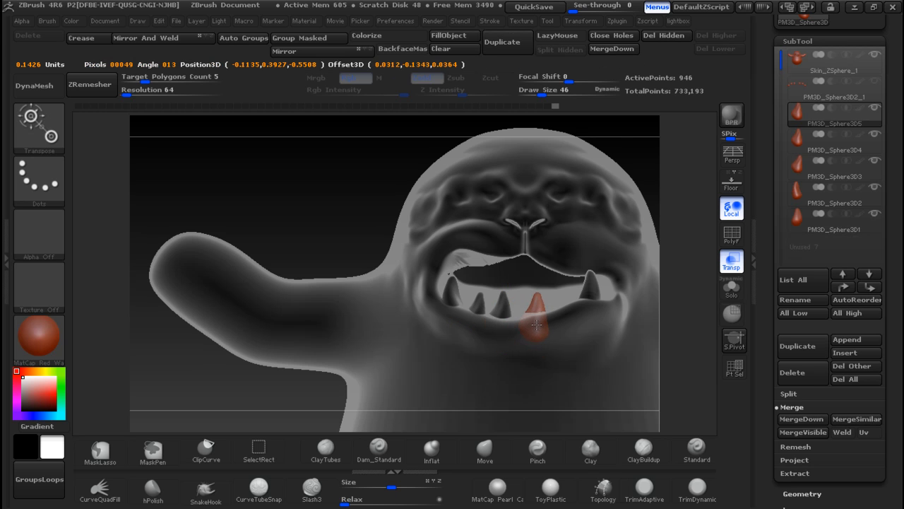
{"action": "key", "text": "alt+Tab"}
{"action": "key", "text": "alt+Tab"}
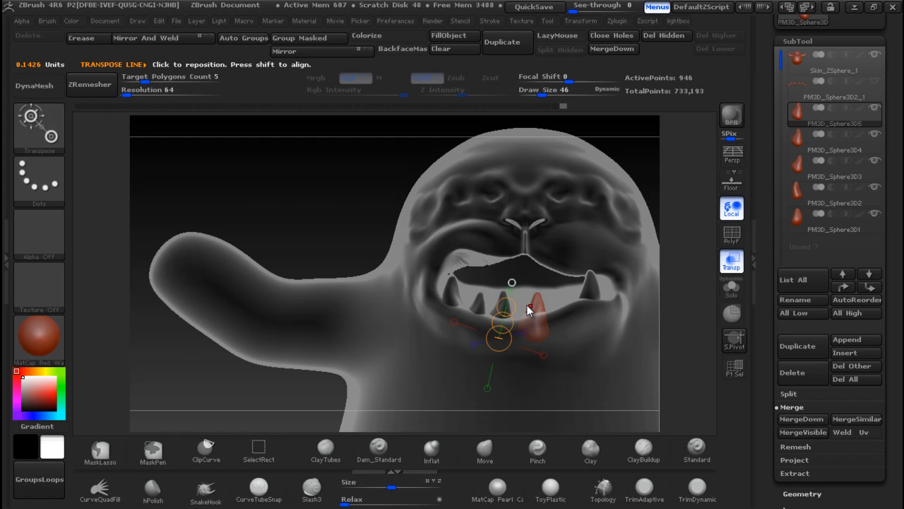
{"action": "mouse_move", "coordinate": [538, 328]}
{"action": "left_mouse_down"}
{"action": "mouse_move", "coordinate": [542, 303]}
{"action": "mouse_move", "coordinate": [528, 294]}
{"action": "left_mouse_up"}
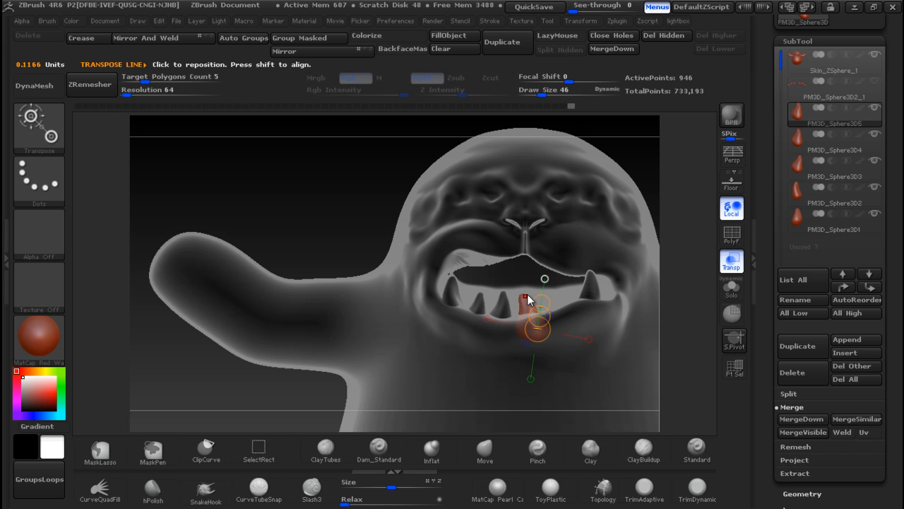
{"action": "left_click", "coordinate": [799, 347]}
{"action": "left_click_drag", "start_coordinate": [541, 315], "coordinate": [563, 297]}
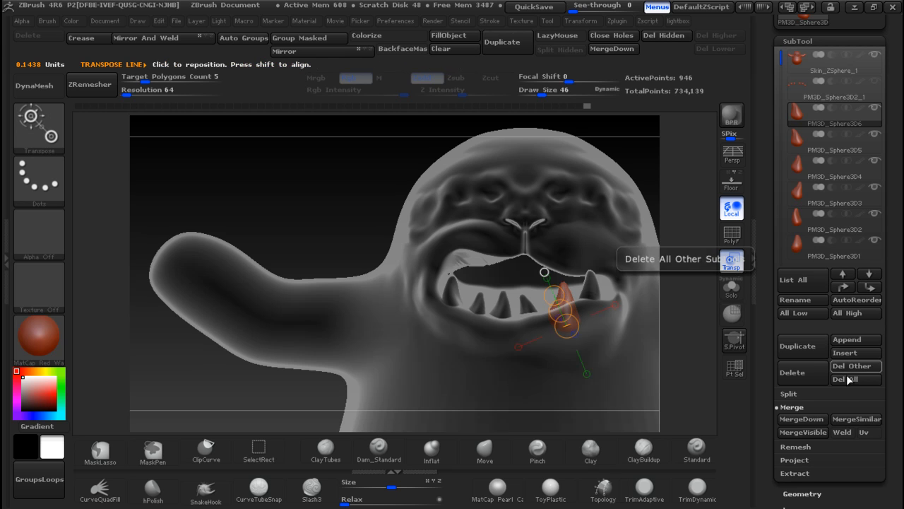
Duplicate the last lower tooth, flip it to point downward, and move it under the upper lip on the creature's right side
{"action": "left_click", "coordinate": [811, 354]}
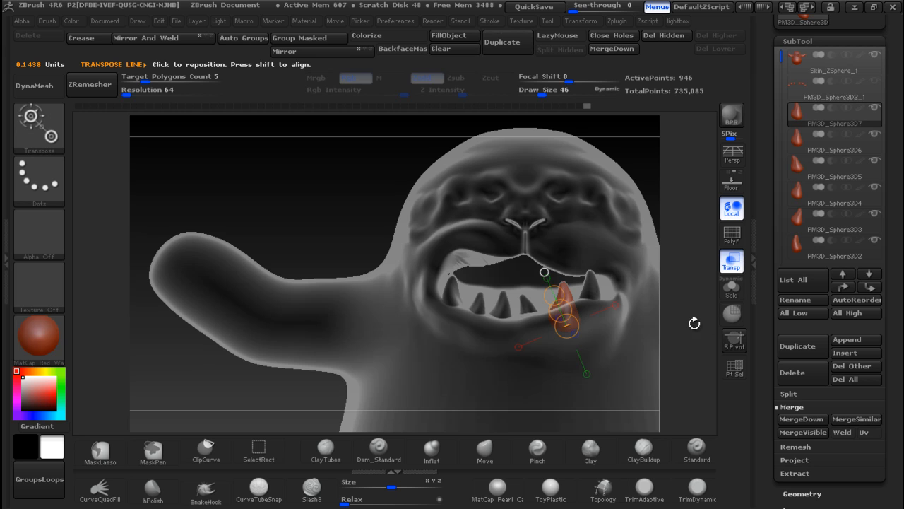
{"action": "mouse_move", "coordinate": [565, 328]}
{"action": "left_mouse_down"}
{"action": "mouse_move", "coordinate": [554, 304]}
{"action": "mouse_move", "coordinate": [487, 244]}
{"action": "mouse_move", "coordinate": [494, 218]}
{"action": "mouse_move", "coordinate": [511, 326]}
{"action": "mouse_move", "coordinate": [493, 322]}
{"action": "left_mouse_up"}
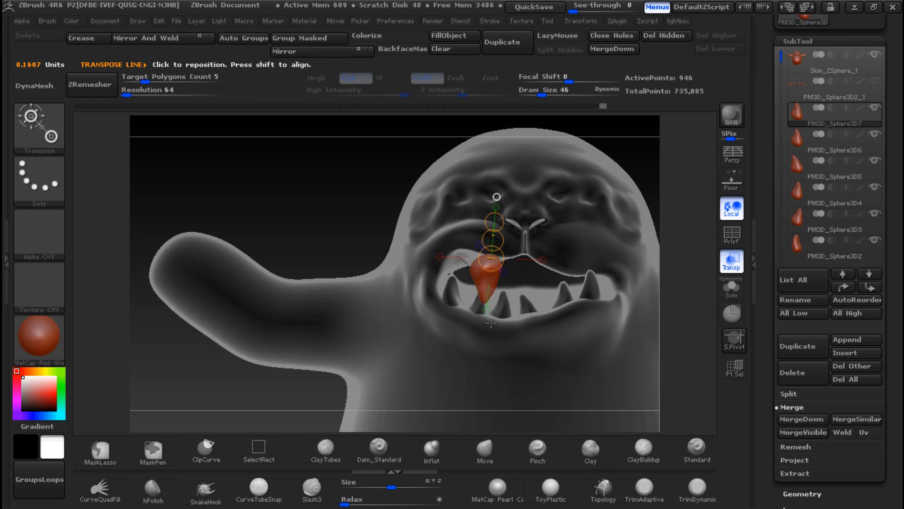
{"action": "mouse_move", "coordinate": [328, 219]}
{"action": "left_mouse_down"}
{"action": "mouse_move", "coordinate": [410, 248]}
{"action": "mouse_move", "coordinate": [492, 254]}
{"action": "mouse_move", "coordinate": [503, 304]}
{"action": "mouse_move", "coordinate": [495, 323]}
{"action": "mouse_move", "coordinate": [650, 276]}
{"action": "mouse_move", "coordinate": [783, 265]}
{"action": "mouse_move", "coordinate": [744, 281]}
{"action": "left_mouse_up"}
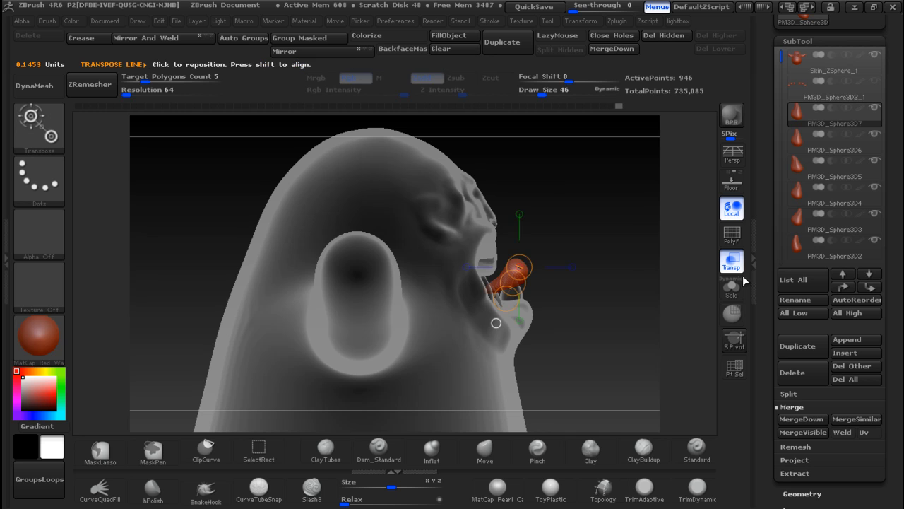
{"action": "left_click_drag", "start_coordinate": [490, 289], "coordinate": [541, 315]}
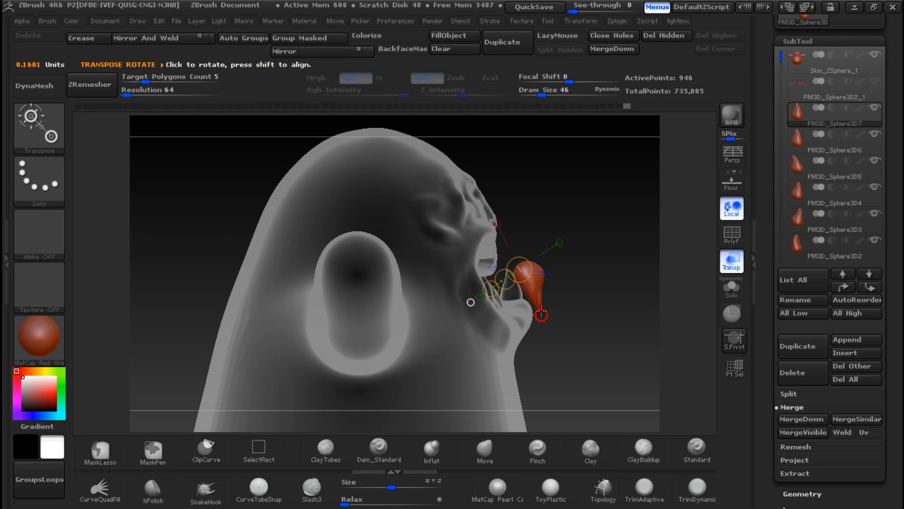
{"action": "left_click_drag", "start_coordinate": [534, 275], "coordinate": [491, 261]}
{"action": "left_click_drag", "start_coordinate": [614, 288], "coordinate": [554, 289]}
Check the reference picture, then fit the downward-pointing tooth into the upper lip near the creature's right mouth corner
{"action": "key", "text": "alt+Tab"}
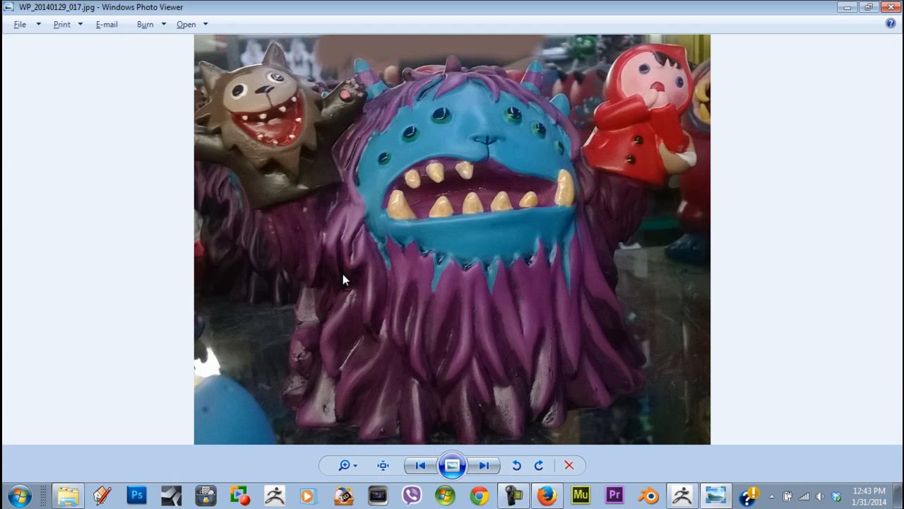
{"action": "key", "text": "alt+Tab"}
{"action": "mouse_move", "coordinate": [302, 237]}
{"action": "left_mouse_down"}
{"action": "mouse_move", "coordinate": [314, 260]}
{"action": "mouse_move", "coordinate": [304, 253]}
{"action": "mouse_move", "coordinate": [335, 282]}
{"action": "mouse_move", "coordinate": [306, 267]}
{"action": "left_mouse_up"}
{"action": "right_click_drag", "start_coordinate": [233, 256], "coordinate": [289, 260]}
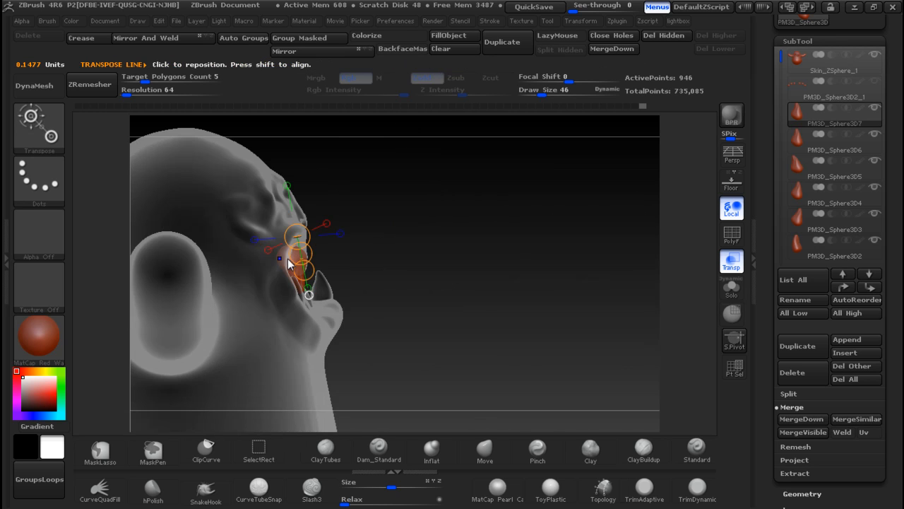
{"action": "right_click_drag", "start_coordinate": [390, 217], "coordinate": [399, 246], "text": "ctrl"}
{"action": "left_click_drag", "start_coordinate": [301, 256], "coordinate": [279, 219]}
{"action": "left_click_drag", "start_coordinate": [347, 229], "coordinate": [389, 255]}
{"action": "left_click_drag", "start_coordinate": [299, 256], "coordinate": [294, 261]}
{"action": "left_click_drag", "start_coordinate": [146, 193], "coordinate": [215, 214]}
{"action": "left_click_drag", "start_coordinate": [309, 260], "coordinate": [301, 262]}
{"action": "mouse_move", "coordinate": [248, 218]}
{"action": "left_mouse_down"}
{"action": "mouse_move", "coordinate": [283, 292]}
{"action": "mouse_move", "coordinate": [292, 291]}
{"action": "left_mouse_up"}
{"action": "left_click_drag", "start_coordinate": [466, 255], "coordinate": [399, 265]}
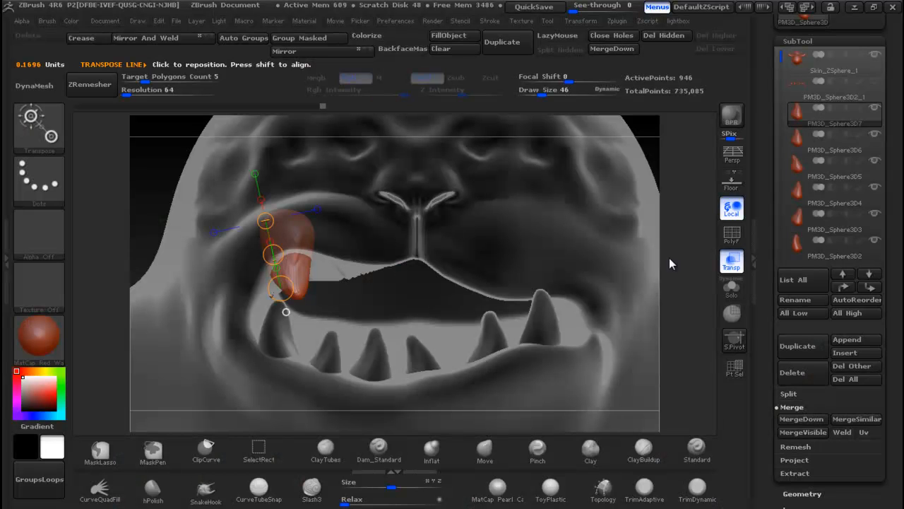
Duplicate the upper tooth twice and space the copies along the upper lip toward the nose
{"action": "left_click", "coordinate": [805, 346]}
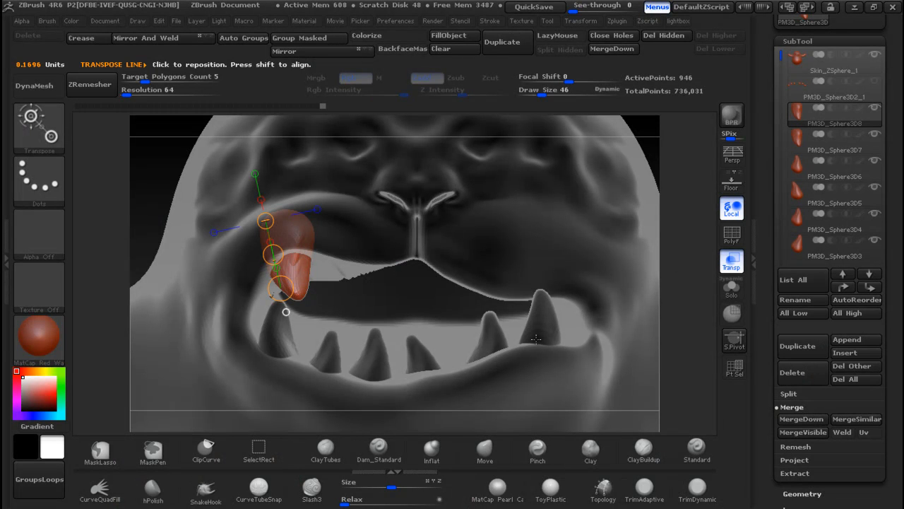
{"action": "left_click_drag", "start_coordinate": [273, 253], "coordinate": [316, 244]}
{"action": "left_click", "coordinate": [798, 345]}
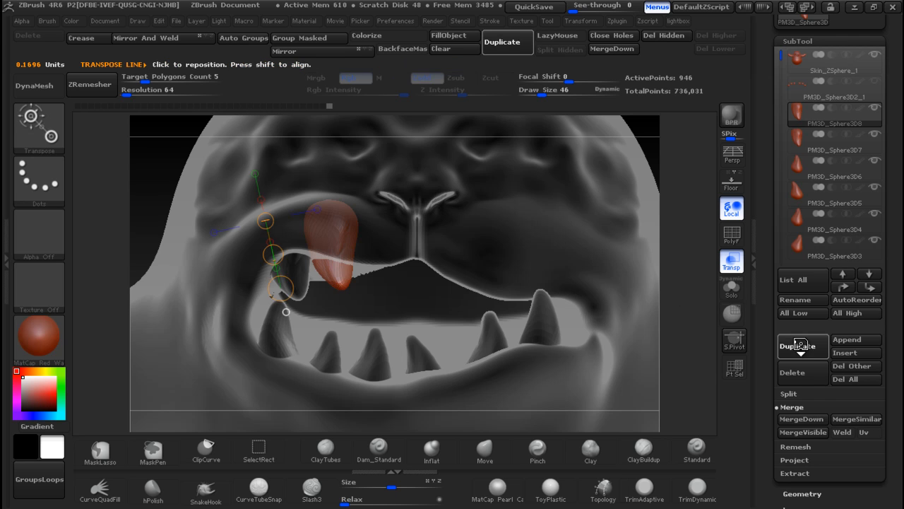
{"action": "left_click_drag", "start_coordinate": [274, 255], "coordinate": [321, 247]}
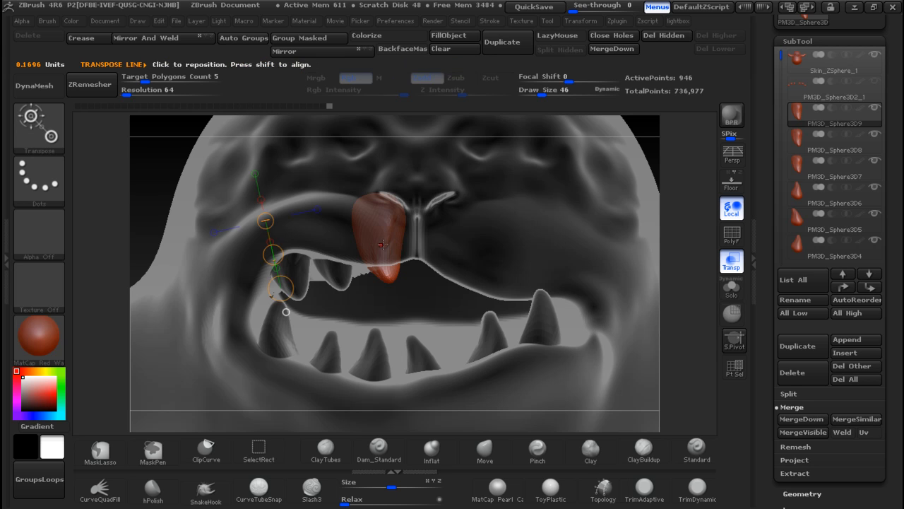
Adjust the upper tooth nearest the nose and reshape it shorter and blunter with the Move brush
{"action": "mouse_move", "coordinate": [381, 212]}
{"action": "left_mouse_down"}
{"action": "mouse_move", "coordinate": [387, 271]}
{"action": "mouse_move", "coordinate": [377, 239]}
{"action": "mouse_move", "coordinate": [387, 249]}
{"action": "mouse_move", "coordinate": [127, 301]}
{"action": "mouse_move", "coordinate": [5, 344]}
{"action": "mouse_move", "coordinate": [285, 266]}
{"action": "left_mouse_up"}
{"action": "left_click_drag", "start_coordinate": [383, 242], "coordinate": [378, 240]}
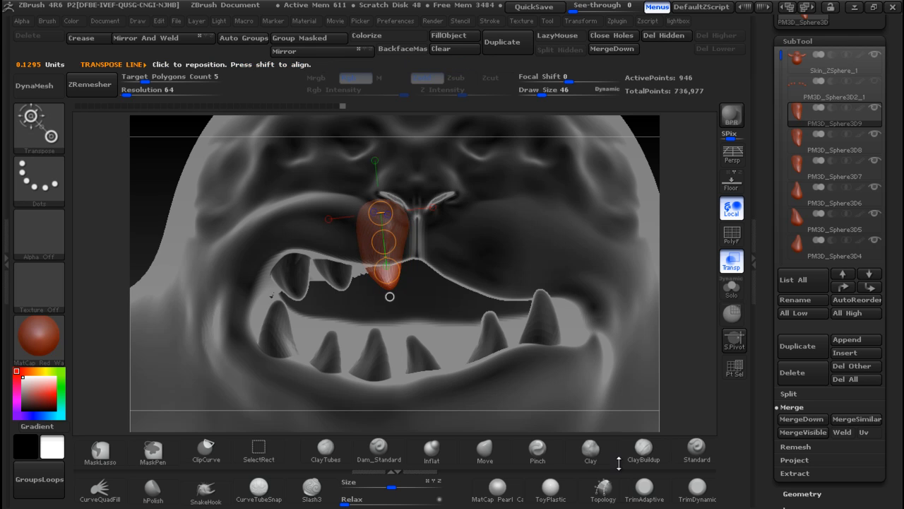
{"action": "key", "text": "q"}
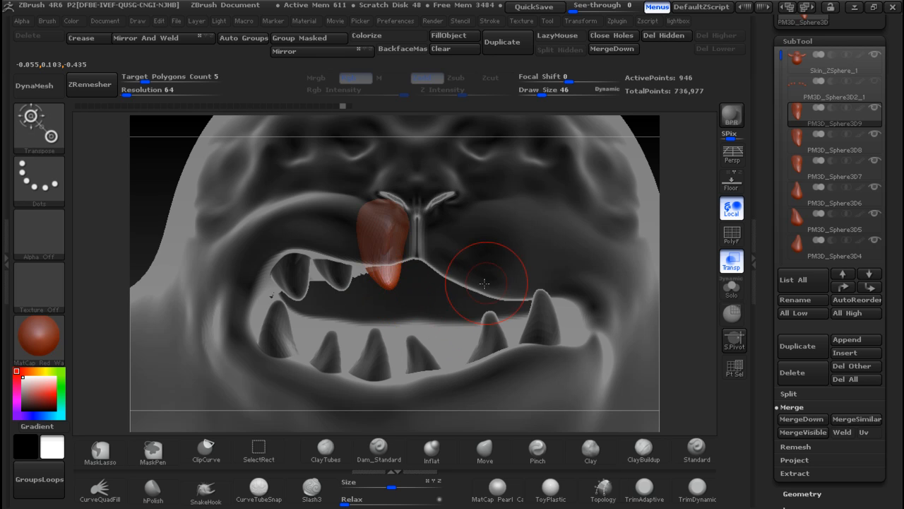
{"action": "key", "text": "b"}
{"action": "key", "text": "m"}
{"action": "key", "text": "v"}
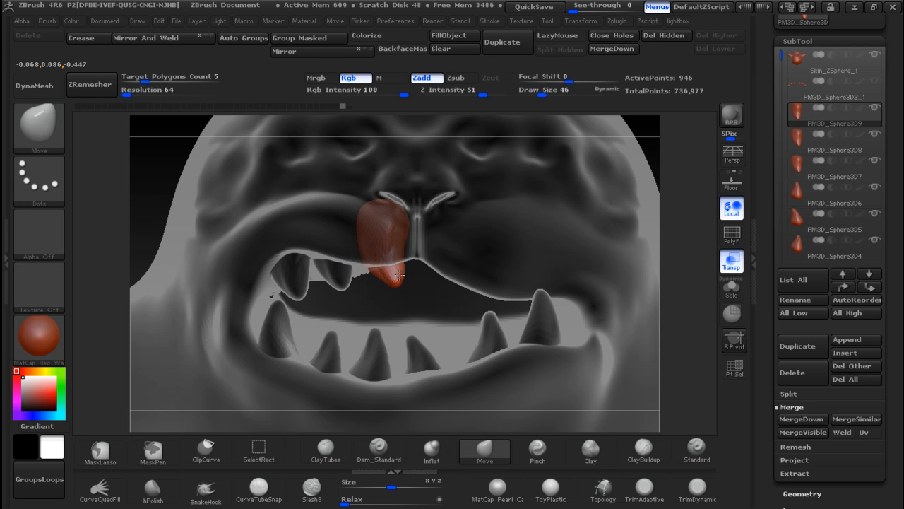
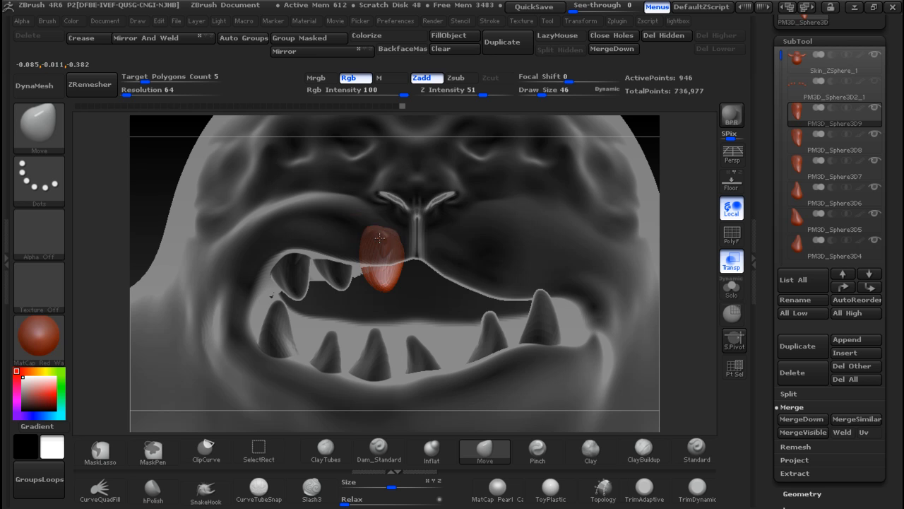
{"action": "mouse_move", "coordinate": [174, 152]}
{"action": "left_mouse_down"}
{"action": "mouse_move", "coordinate": [219, 171]}
{"action": "mouse_move", "coordinate": [299, 165]}
{"action": "mouse_move", "coordinate": [204, 170]}
{"action": "left_mouse_up"}
{"action": "mouse_move", "coordinate": [492, 244]}
{"action": "left_mouse_down"}
{"action": "mouse_move", "coordinate": [395, 248]}
{"action": "mouse_move", "coordinate": [484, 255]}
{"action": "mouse_move", "coordinate": [420, 283]}
{"action": "mouse_move", "coordinate": [384, 286]}
{"action": "mouse_move", "coordinate": [453, 288]}
{"action": "mouse_move", "coordinate": [396, 283]}
{"action": "mouse_move", "coordinate": [593, 264]}
{"action": "mouse_move", "coordinate": [329, 294]}
{"action": "mouse_move", "coordinate": [477, 308]}
{"action": "mouse_move", "coordinate": [539, 275]}
{"action": "mouse_move", "coordinate": [465, 290]}
{"action": "left_mouse_up"}
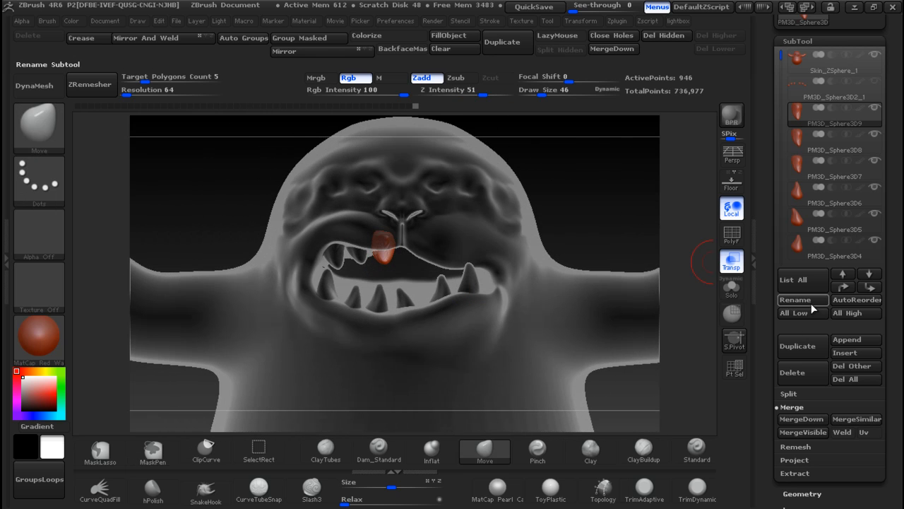
Merge all the separate upper and lower tooth subtools down into a single teeth subtool
{"action": "left_click", "coordinate": [807, 419]}
{"action": "left_click", "coordinate": [807, 419]}
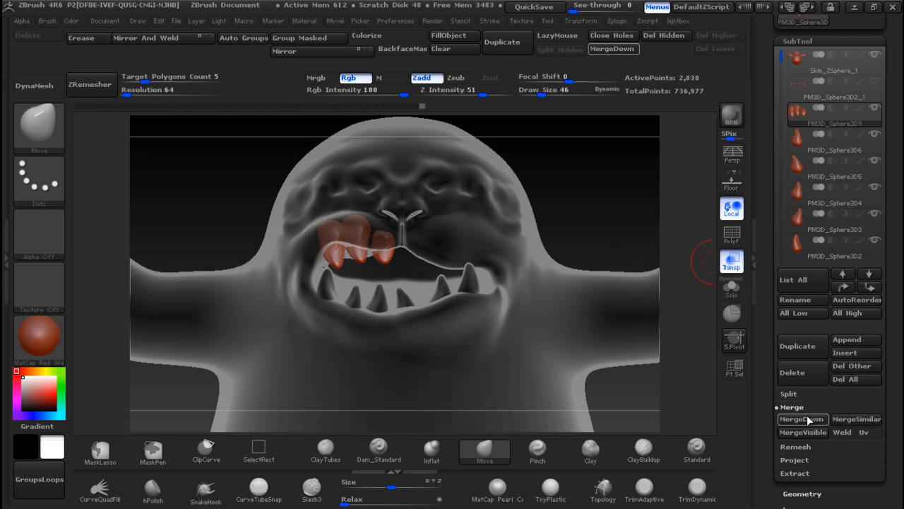
{"action": "left_click", "coordinate": [806, 419]}
{"action": "left_click", "coordinate": [807, 419]}
{"action": "left_click", "coordinate": [807, 419]}
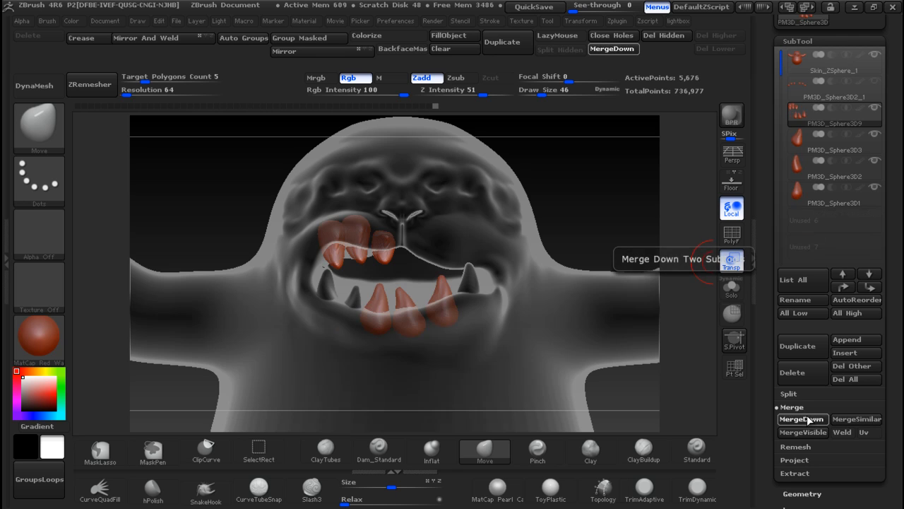
{"action": "left_click", "coordinate": [807, 419]}
{"action": "left_click", "coordinate": [807, 419]}
{"action": "left_click", "coordinate": [807, 418]}
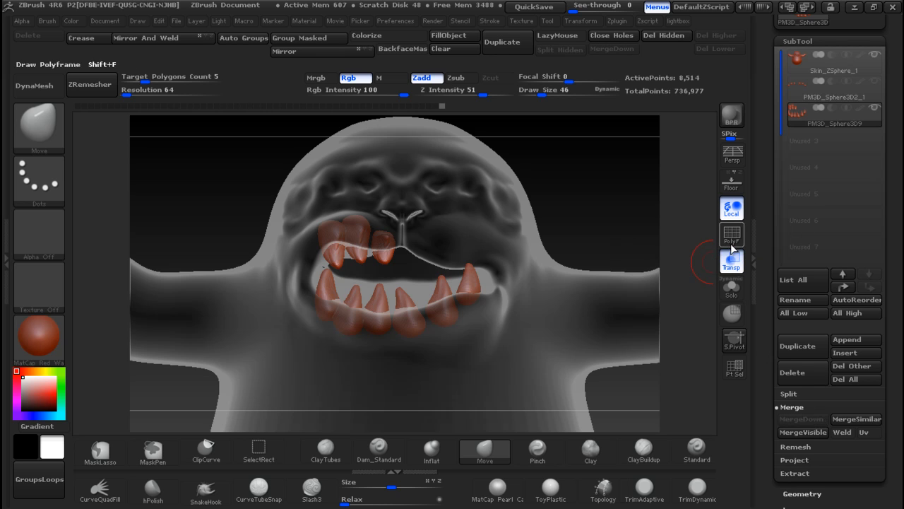
Check the whole creature against the reference picture, then append a Sphere3D2 subtool and select it
{"action": "left_click", "coordinate": [731, 261]}
{"action": "right_click_drag", "start_coordinate": [573, 238], "coordinate": [527, 188], "text": "ctrl"}
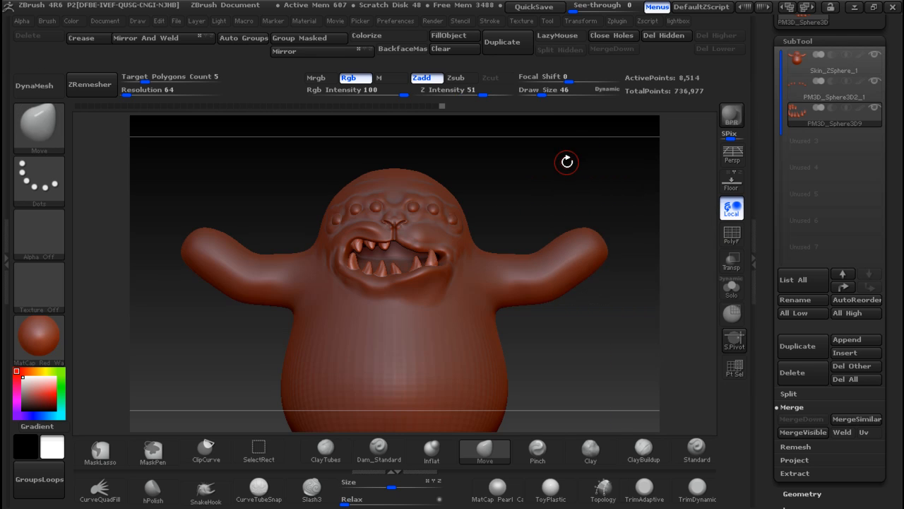
{"action": "key", "text": "alt+Tab"}
{"action": "key", "text": "alt+Tab"}
{"action": "key", "text": "alt+Tab"}
{"action": "key", "text": "alt+Tab"}
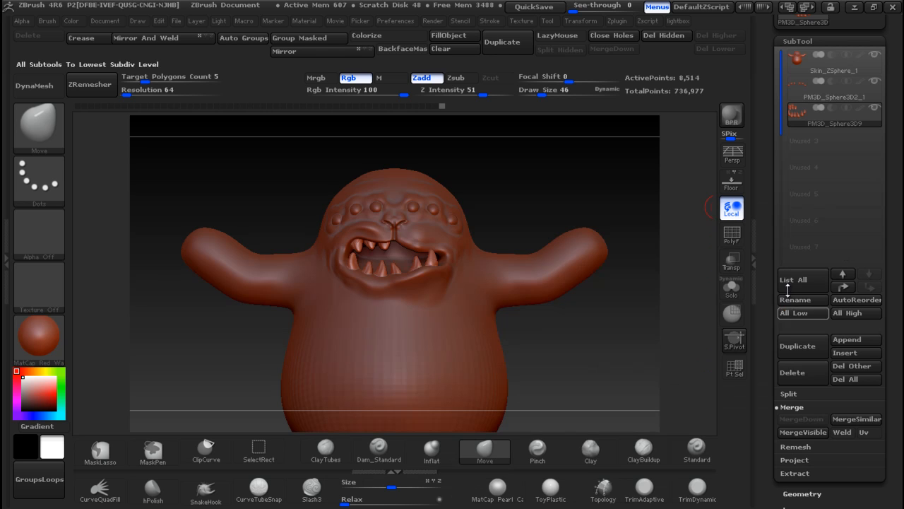
{"action": "left_click", "coordinate": [860, 340]}
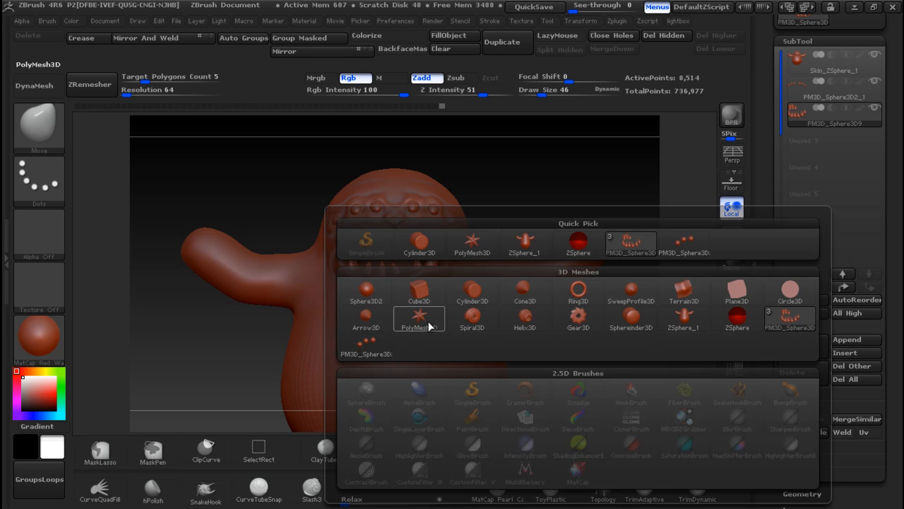
{"action": "mouse_move", "coordinate": [369, 299]}
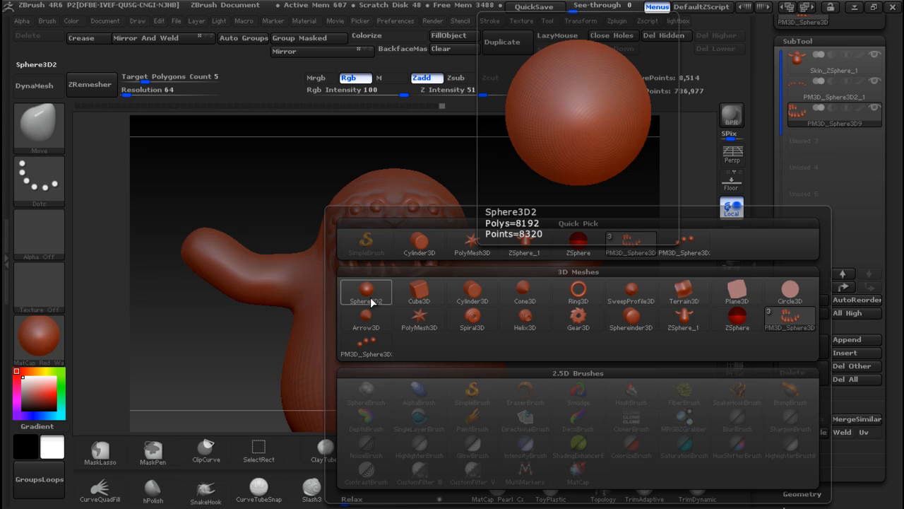
{"action": "left_click", "coordinate": [370, 297]}
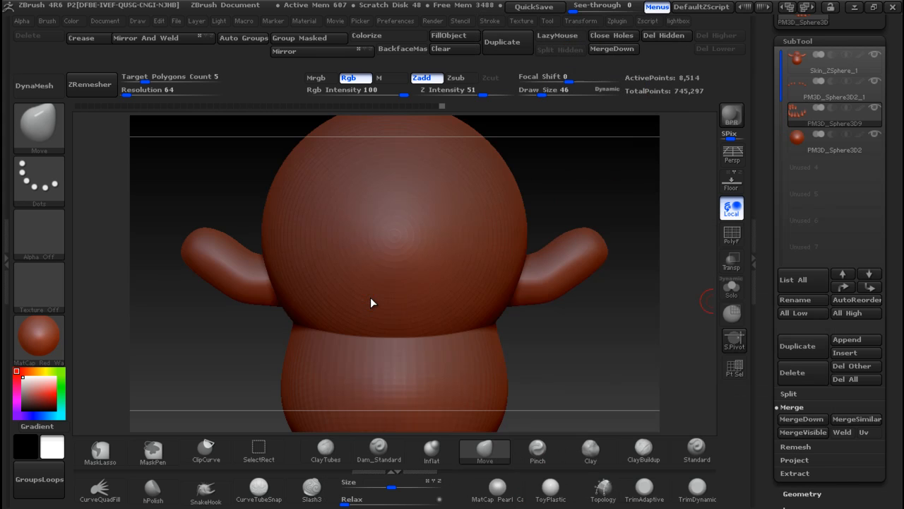
{"action": "left_click", "coordinate": [852, 143]}
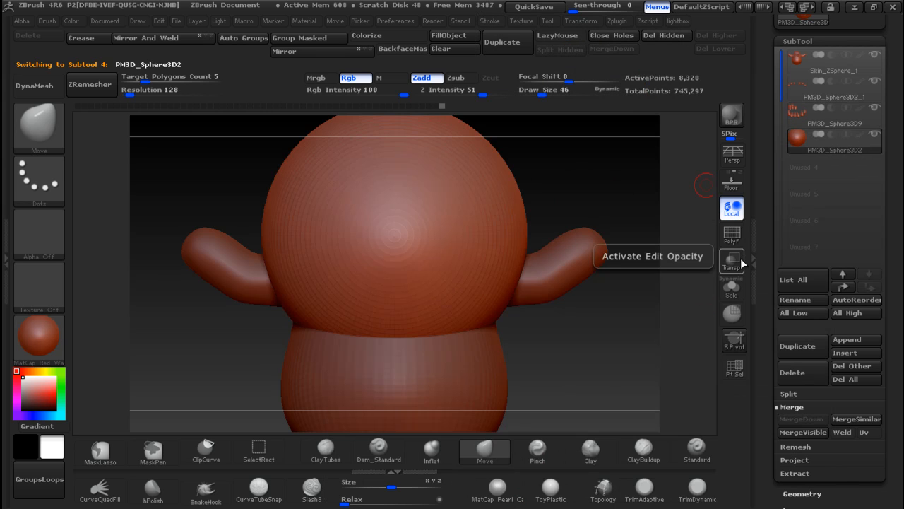
Turn on transparency, shrink the new sphere, and move it onto the upper head on the creature's left side
{"action": "left_click", "coordinate": [732, 261]}
{"action": "left_click_drag", "start_coordinate": [392, 487], "coordinate": [331, 493]}
{"action": "key", "text": "w"}
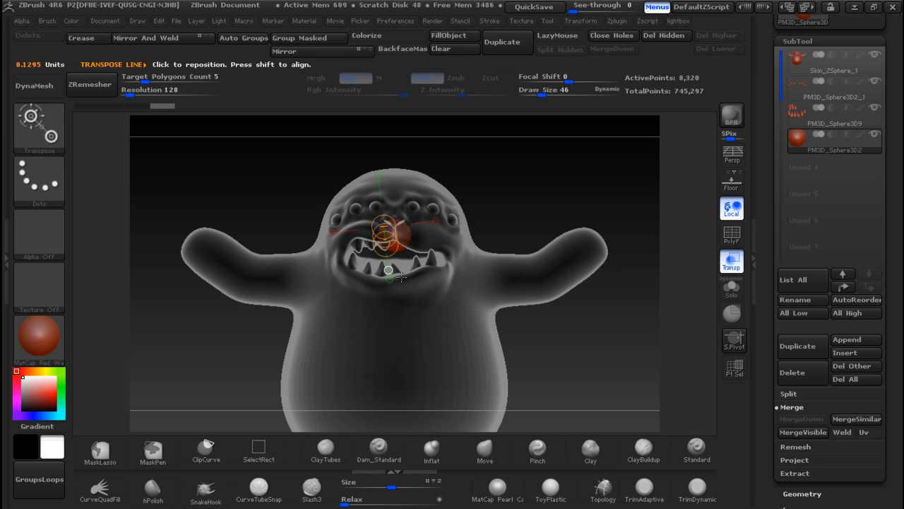
{"action": "left_click_drag", "start_coordinate": [400, 239], "coordinate": [461, 185]}
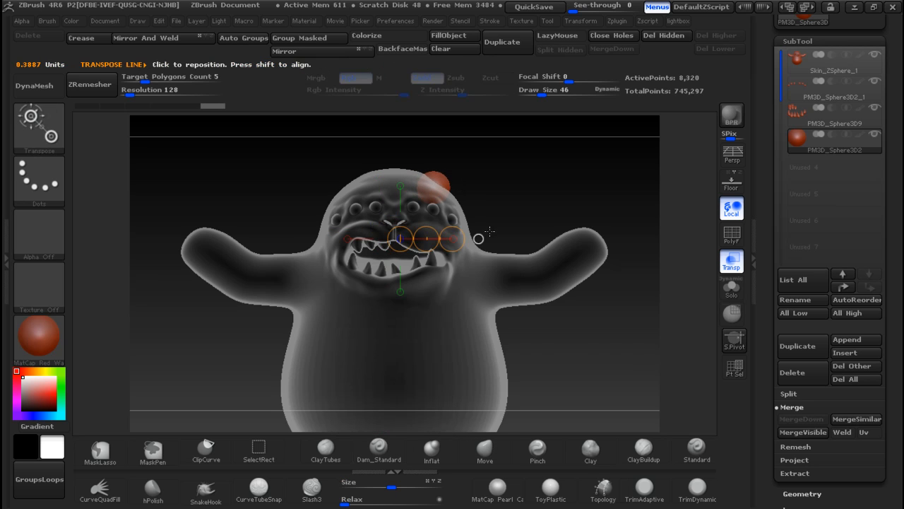
{"action": "left_click_drag", "start_coordinate": [514, 157], "coordinate": [555, 187]}
Convert the small head sphere to a DynaMesh at resolution 512
{"action": "scroll", "coordinate": [893, 269], "scroll_direction": "down", "scroll_amount": 3}
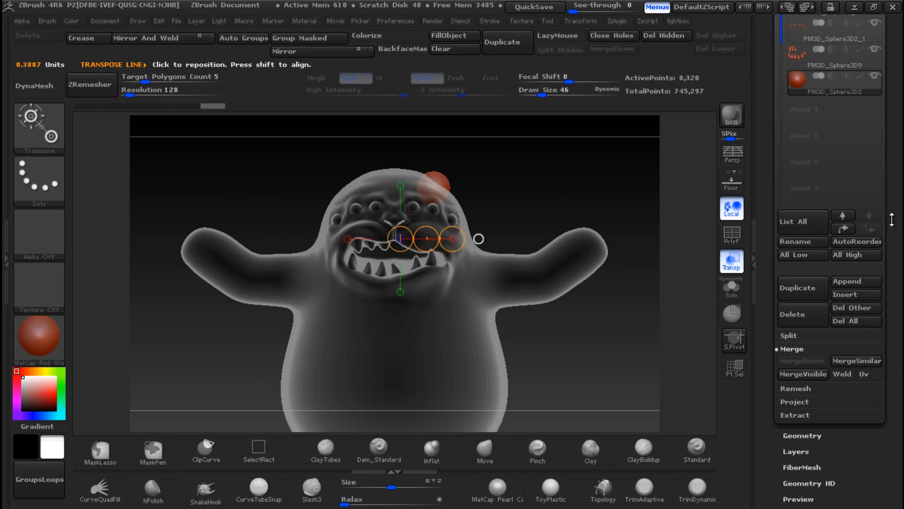
{"action": "left_click", "coordinate": [809, 427]}
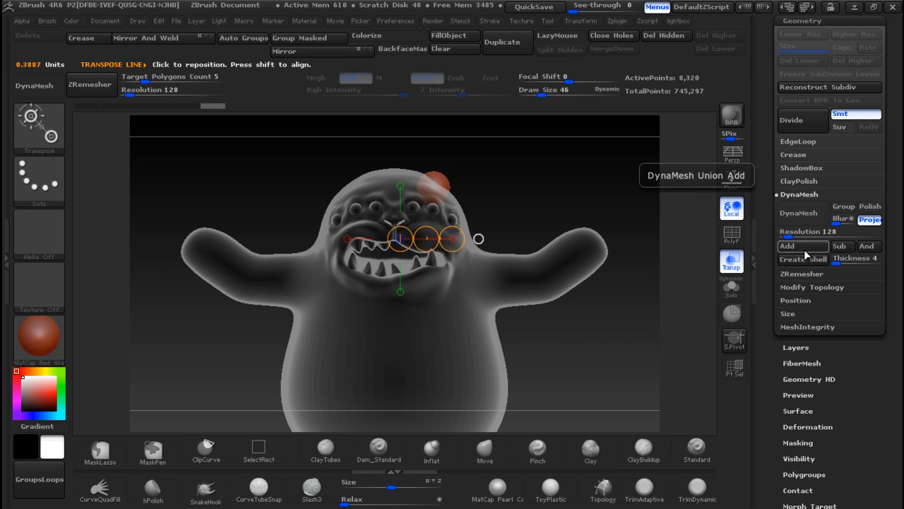
{"action": "left_click", "coordinate": [797, 231]}
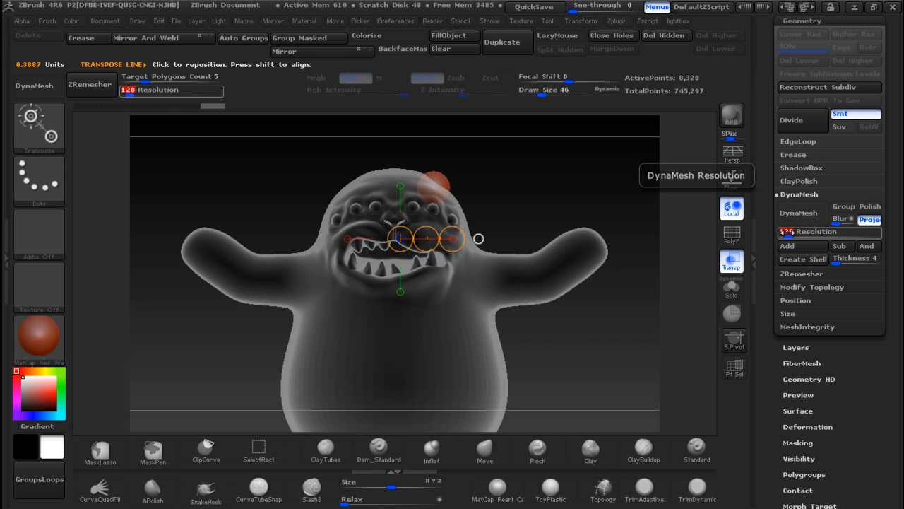
{"action": "type", "text": "512"}
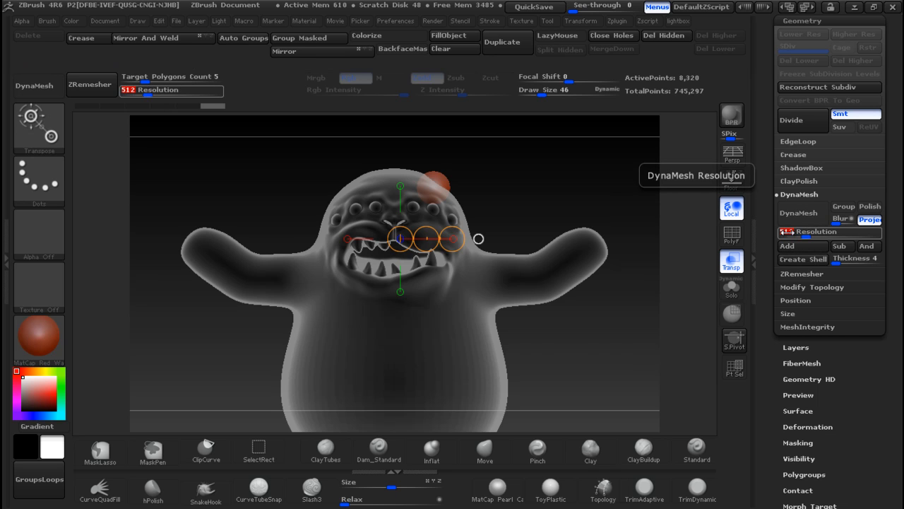
{"action": "key", "text": "Return"}
{"action": "left_click", "coordinate": [798, 212]}
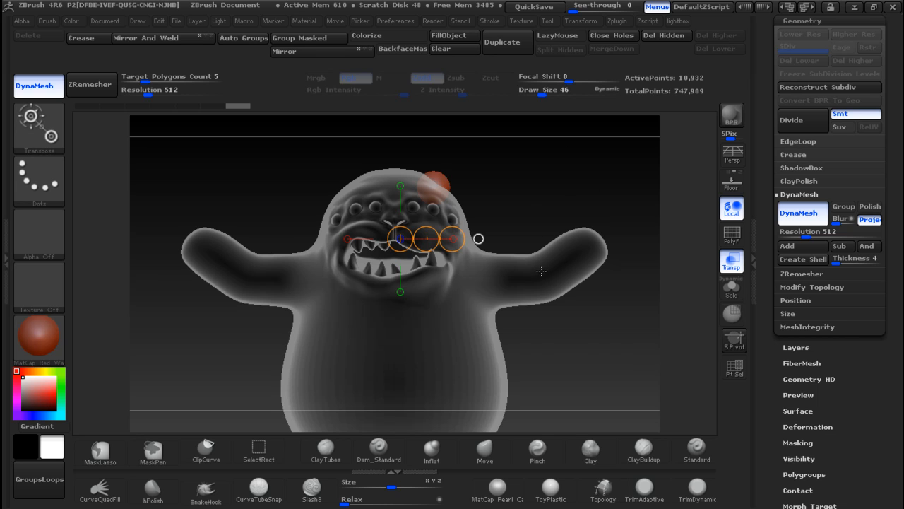
Pull the sphere into a pointed, outward-leaning horn with the Move brush at Draw Size 94, and check the reference picture
{"action": "left_click", "coordinate": [485, 449]}
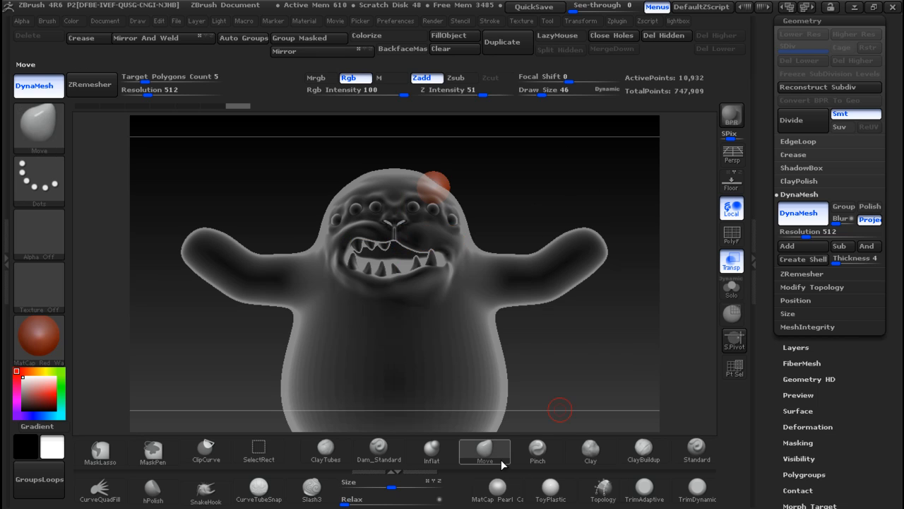
{"action": "key", "text": "b"}
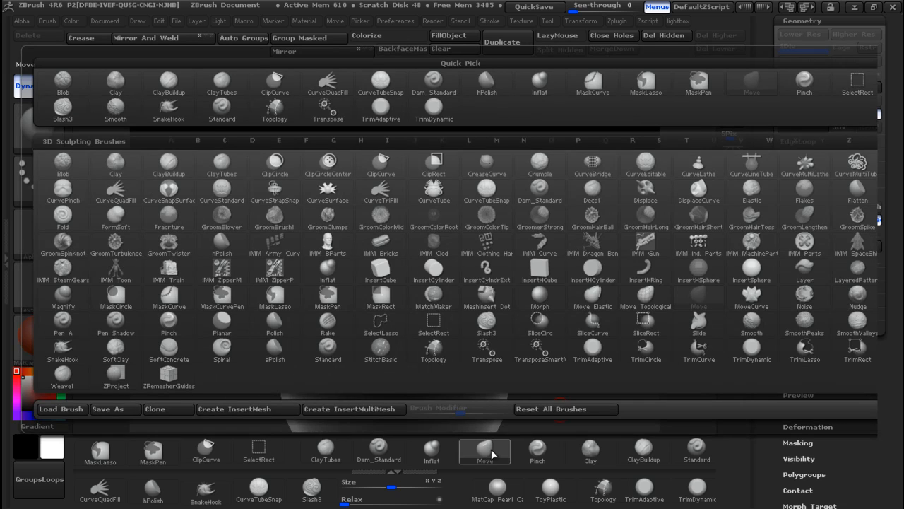
{"action": "left_click", "coordinate": [489, 448]}
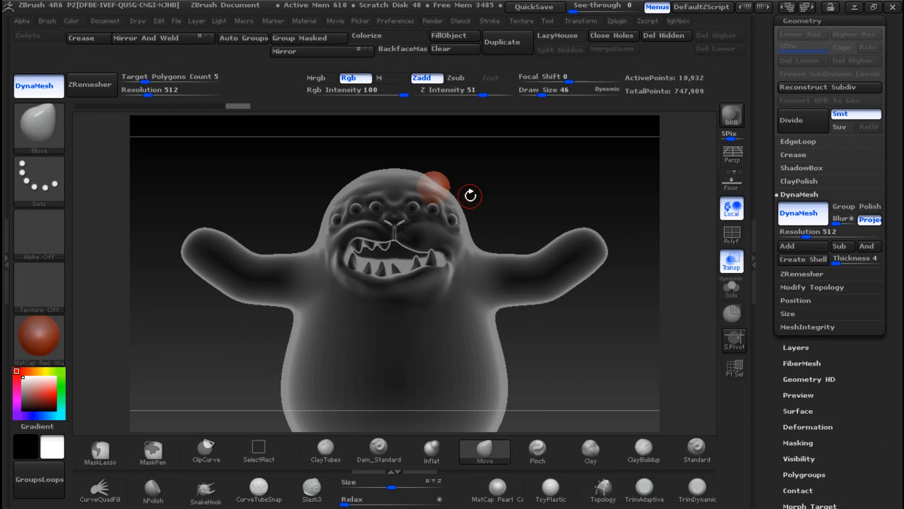
{"action": "key", "text": "bracketright"}
{"action": "left_click_drag", "start_coordinate": [434, 182], "coordinate": [462, 153]}
{"action": "key", "text": "bracketright"}
{"action": "key", "text": "bracketright"}
{"action": "left_click_drag", "start_coordinate": [443, 182], "coordinate": [444, 178]}
{"action": "mouse_move", "coordinate": [444, 169]}
{"action": "left_mouse_down"}
{"action": "mouse_move", "coordinate": [452, 132]}
{"action": "mouse_move", "coordinate": [450, 186]}
{"action": "mouse_move", "coordinate": [442, 182]}
{"action": "left_mouse_up"}
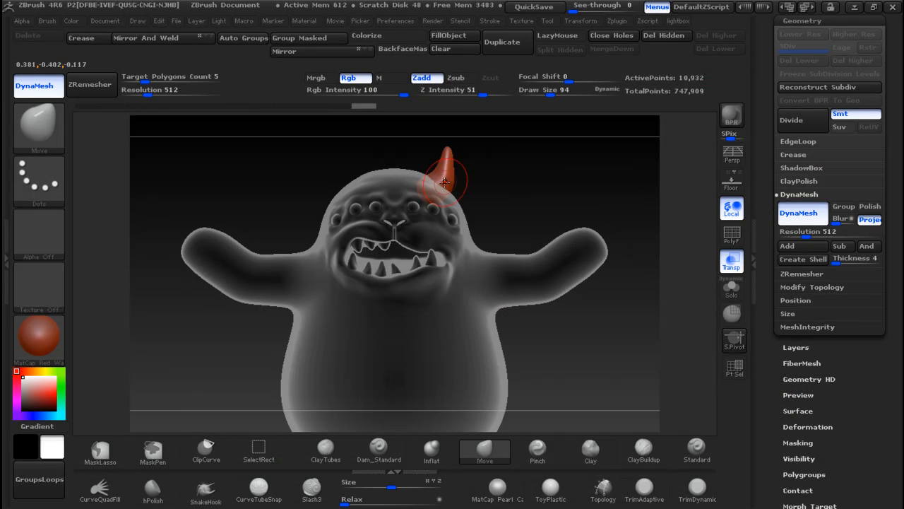
{"action": "mouse_move", "coordinate": [439, 175]}
{"action": "left_mouse_down"}
{"action": "mouse_move", "coordinate": [453, 142]}
{"action": "mouse_move", "coordinate": [462, 144]}
{"action": "mouse_move", "coordinate": [460, 163]}
{"action": "mouse_move", "coordinate": [439, 171]}
{"action": "left_mouse_up"}
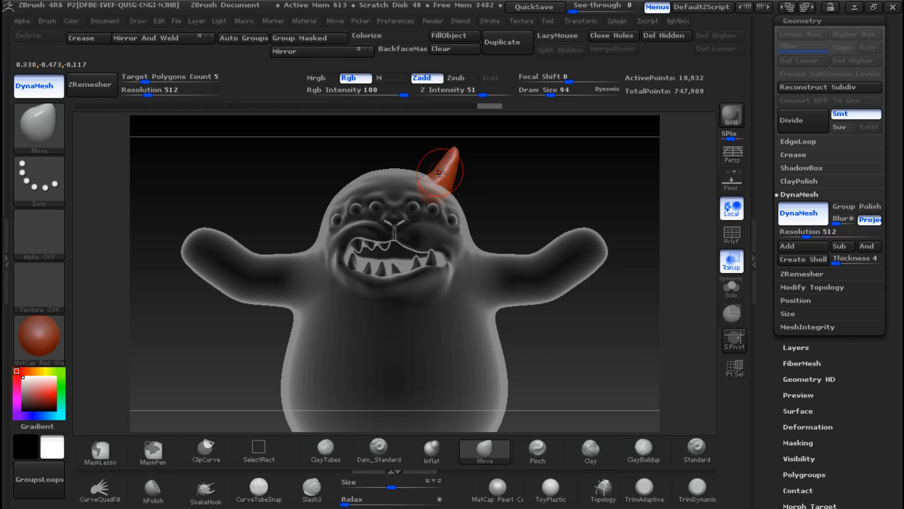
{"action": "key", "text": "alt+Tab"}
{"action": "key", "text": "alt+Tab"}
{"action": "mouse_move", "coordinate": [556, 189]}
{"action": "left_mouse_down"}
{"action": "mouse_move", "coordinate": [340, 192]}
{"action": "mouse_move", "coordinate": [567, 195]}
{"action": "left_mouse_up"}
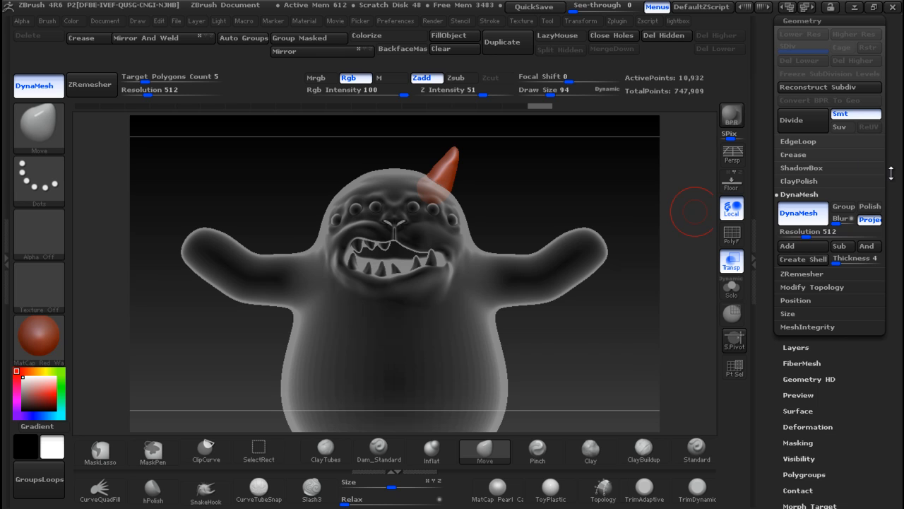
Duplicate the horn and move the copy outward and down the creature's left side of the head
{"action": "scroll", "coordinate": [892, 173], "scroll_direction": "up", "scroll_amount": 4}
{"action": "left_click", "coordinate": [801, 141]}
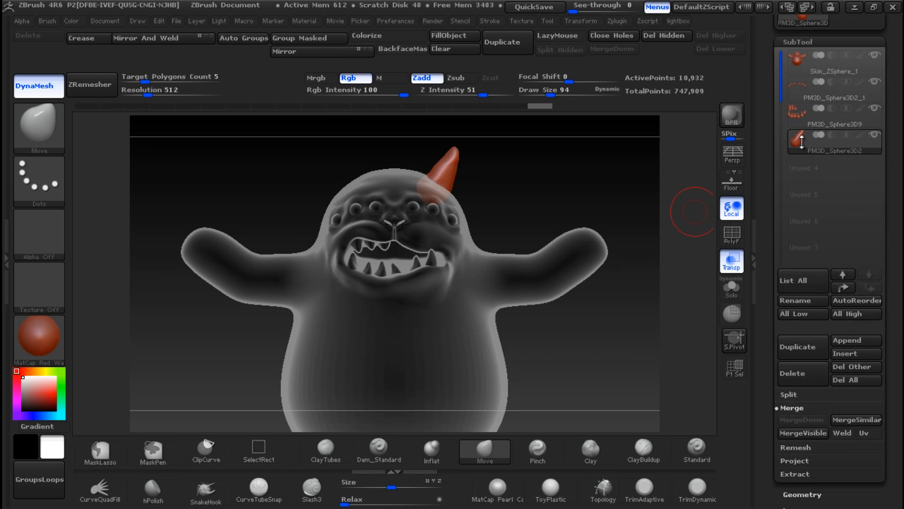
{"action": "left_click", "coordinate": [800, 347]}
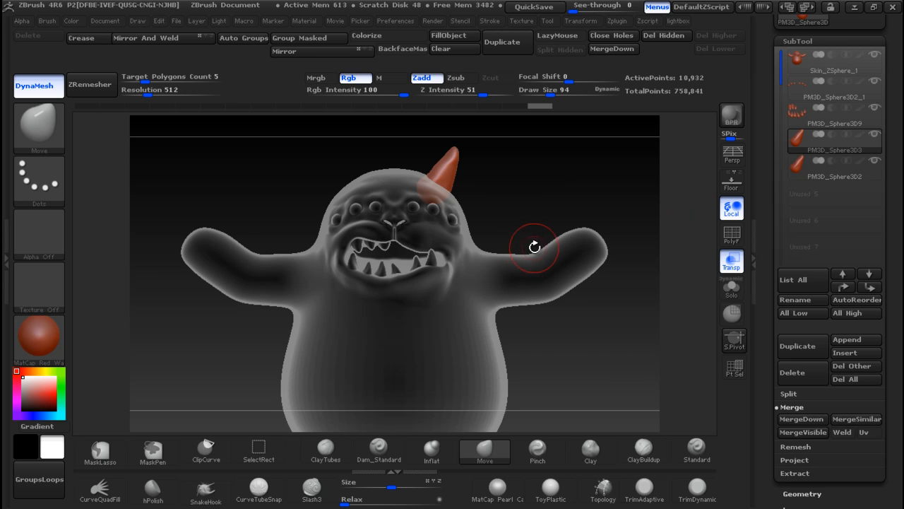
{"action": "key", "text": "w"}
{"action": "left_click_drag", "start_coordinate": [432, 189], "coordinate": [465, 193]}
Check the reference picture, then reposition the duplicated horn above the outer eye, making it smaller and tilting it outward
{"action": "key", "text": "alt+Tab"}
{"action": "key", "text": "alt+Tab"}
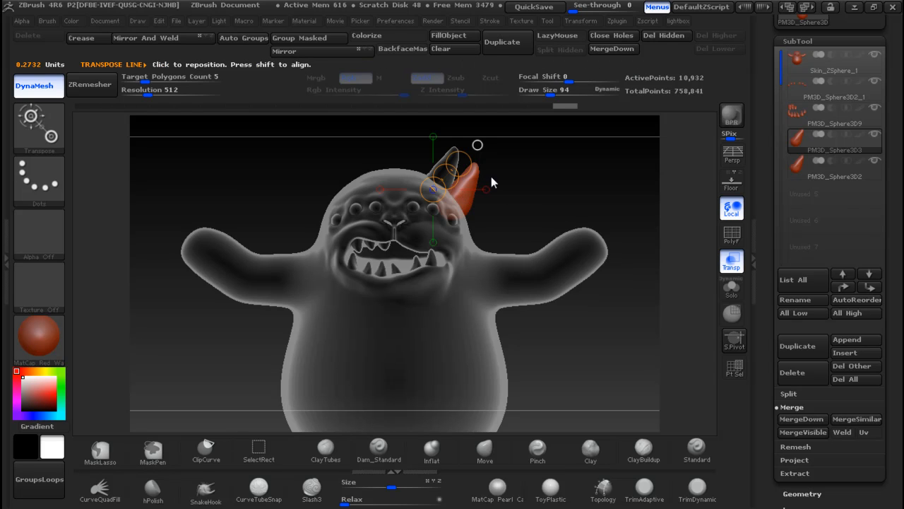
{"action": "left_click_drag", "start_coordinate": [458, 208], "coordinate": [482, 185]}
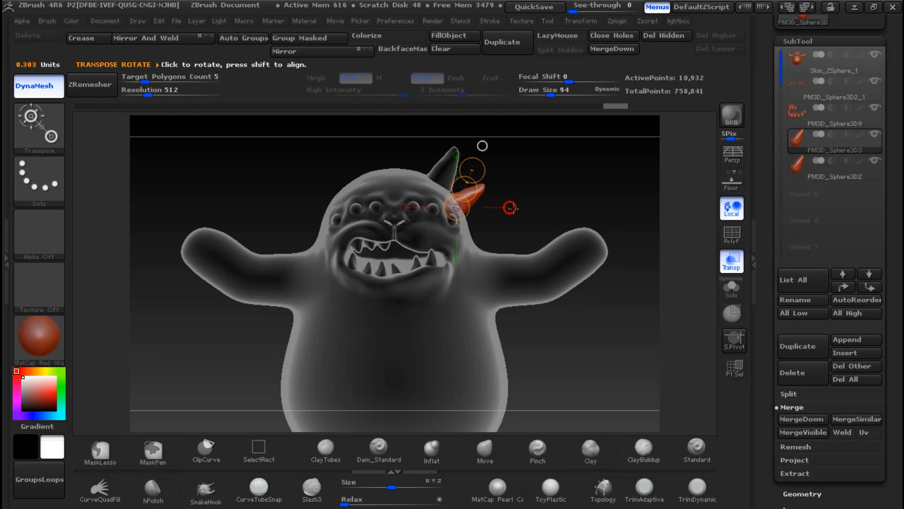
{"action": "left_click_drag", "start_coordinate": [464, 189], "coordinate": [464, 191]}
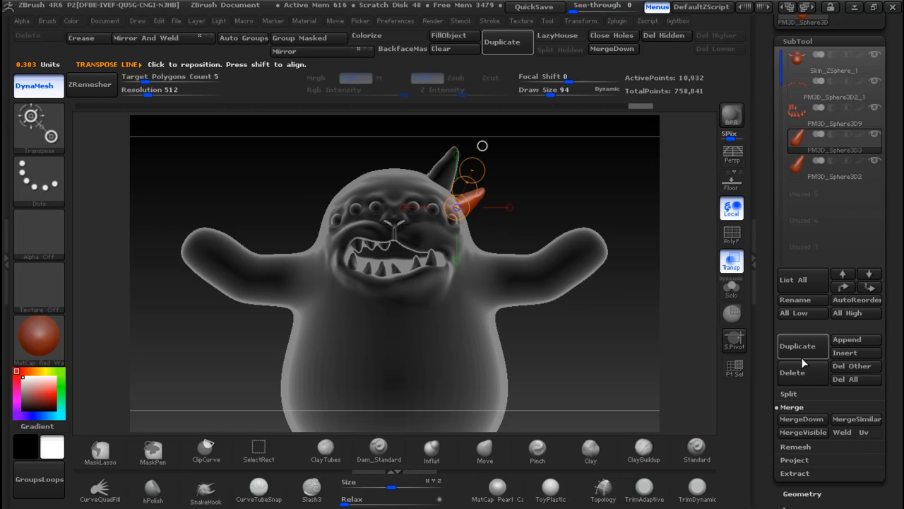
Merge the two horns into one subtool and mirror them to the other side of the creature's head with SubTool Master
{"action": "left_click", "coordinate": [802, 418]}
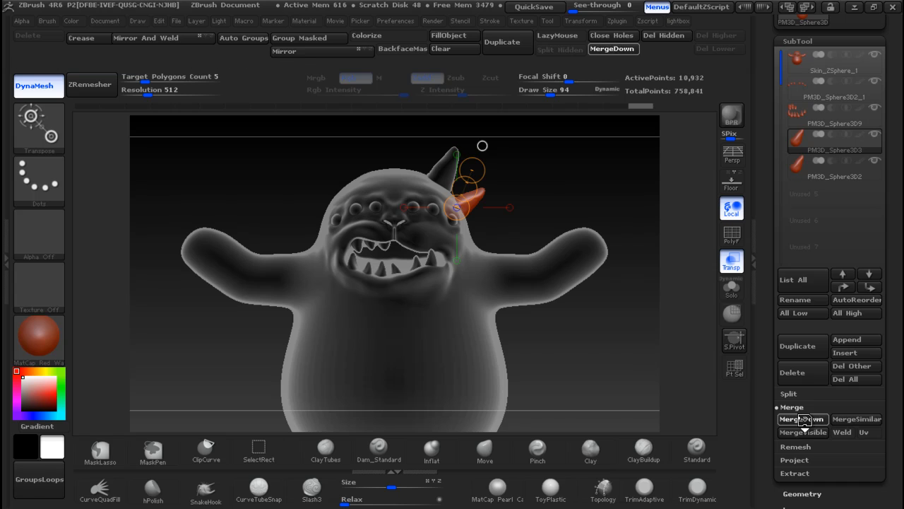
{"action": "left_click_drag", "start_coordinate": [632, 195], "coordinate": [605, 207]}
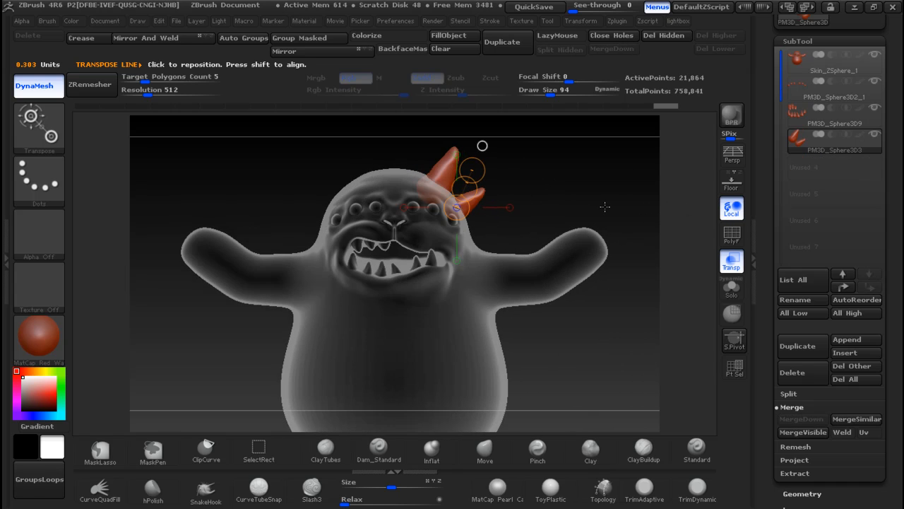
{"action": "left_click", "coordinate": [616, 20]}
{"action": "left_click", "coordinate": [640, 207]}
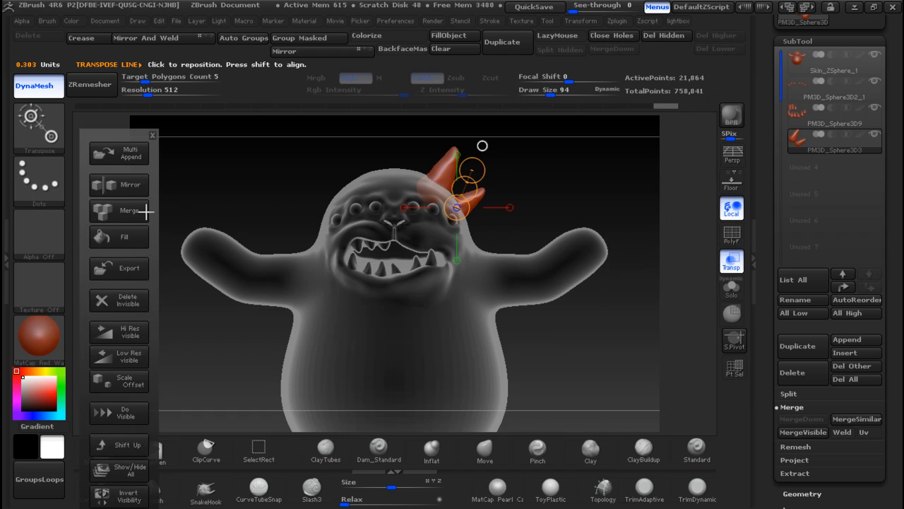
{"action": "left_click", "coordinate": [132, 184]}
{"action": "left_click", "coordinate": [390, 286]}
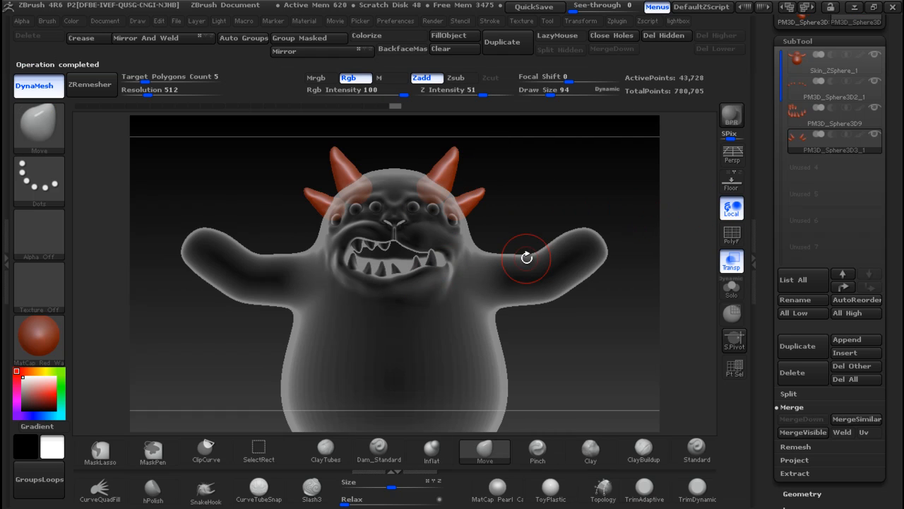
Compare the horned head with the reference picture and turn off the subtool transparency
{"action": "left_click_drag", "start_coordinate": [591, 204], "coordinate": [601, 228]}
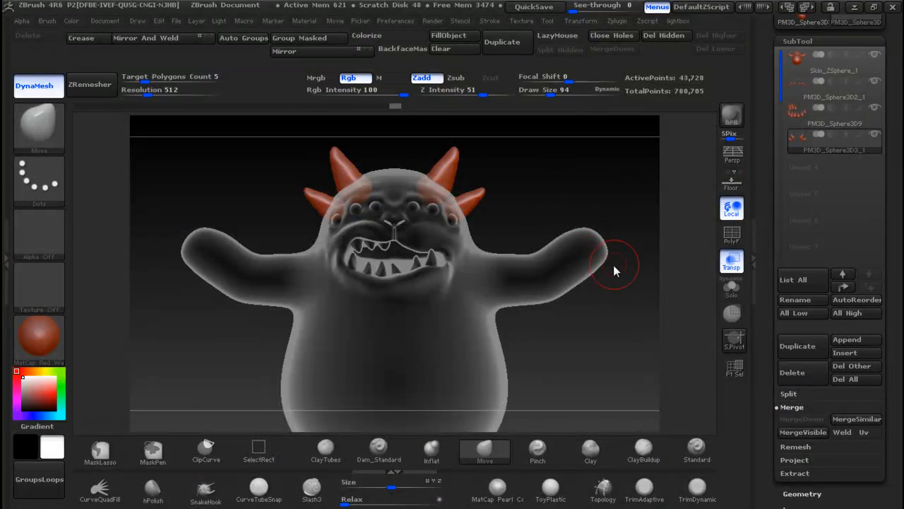
{"action": "key", "text": "alt+Tab"}
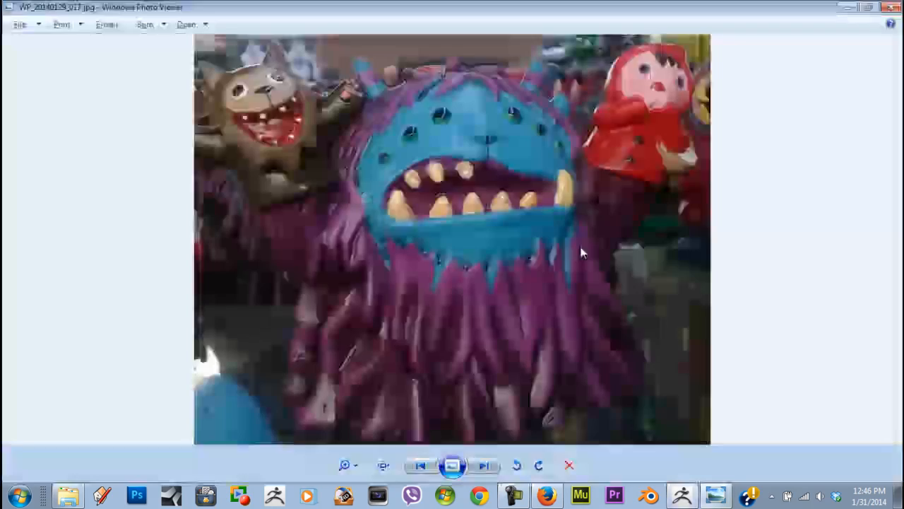
{"action": "key", "text": "alt+Tab"}
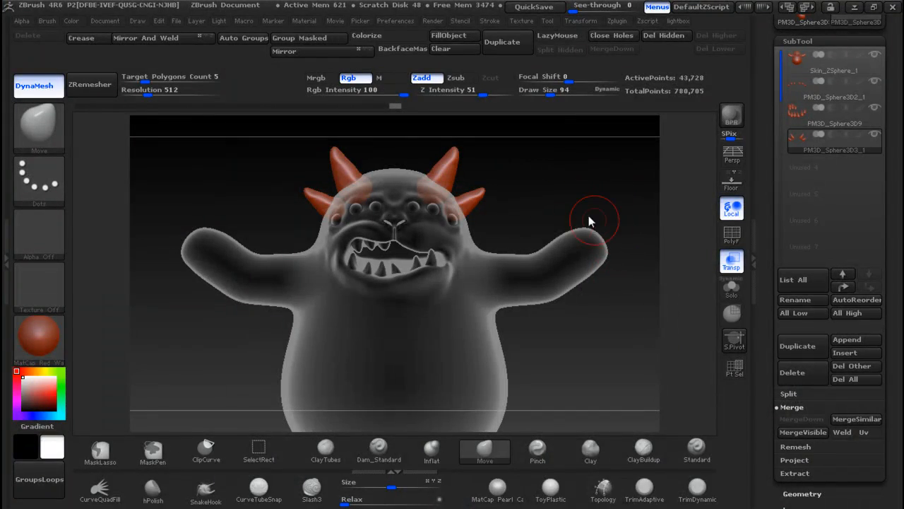
{"action": "key", "text": "alt+Tab"}
{"action": "key", "text": "alt+Tab"}
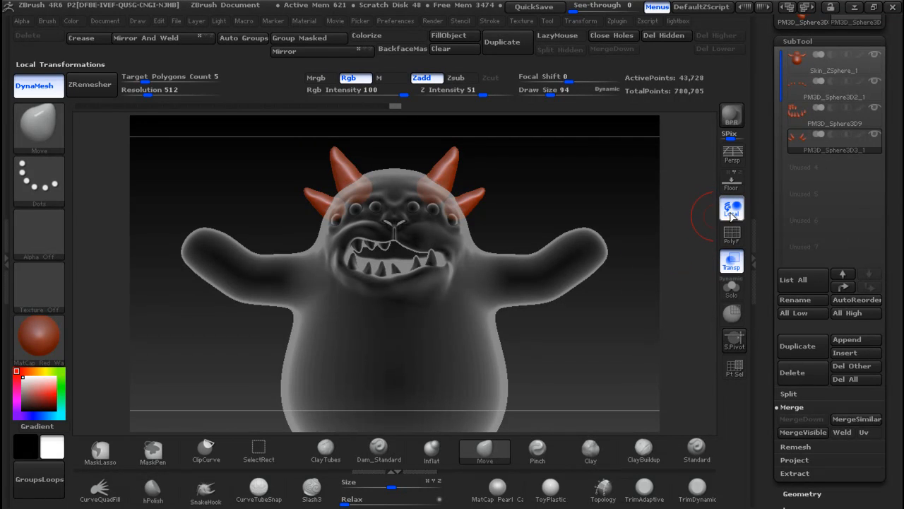
{"action": "left_click", "coordinate": [732, 262]}
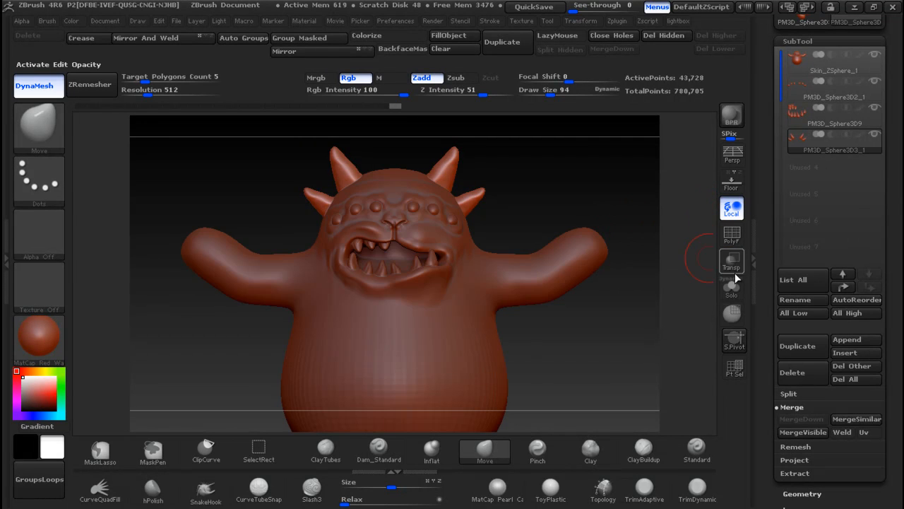
Select the Skin_ZSphere_1 body subtool and inspect its polygroups on the head, arms and torso with PolyFrame
{"action": "left_click", "coordinate": [732, 238]}
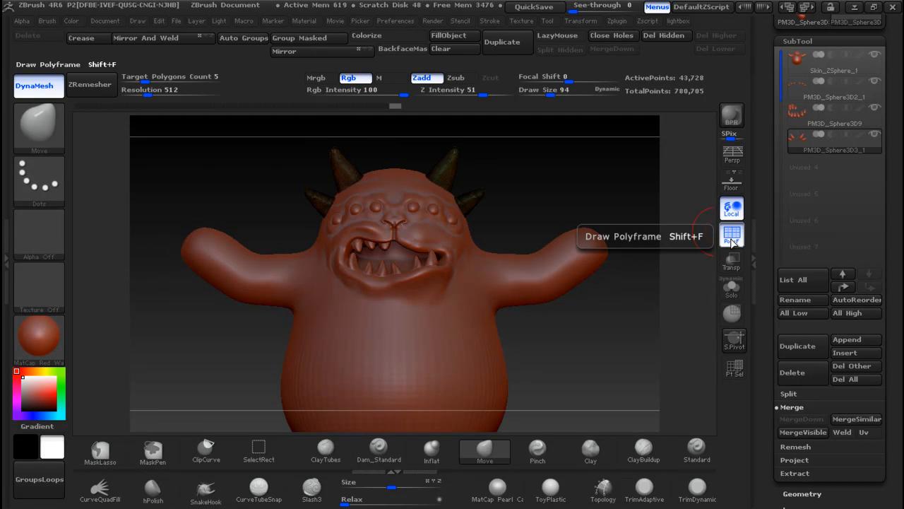
{"action": "left_click", "coordinate": [813, 65]}
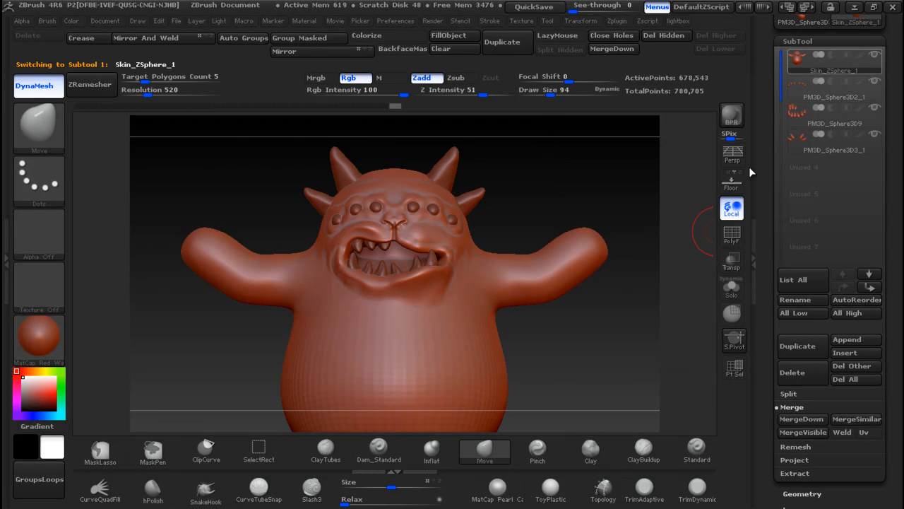
{"action": "left_click", "coordinate": [735, 241]}
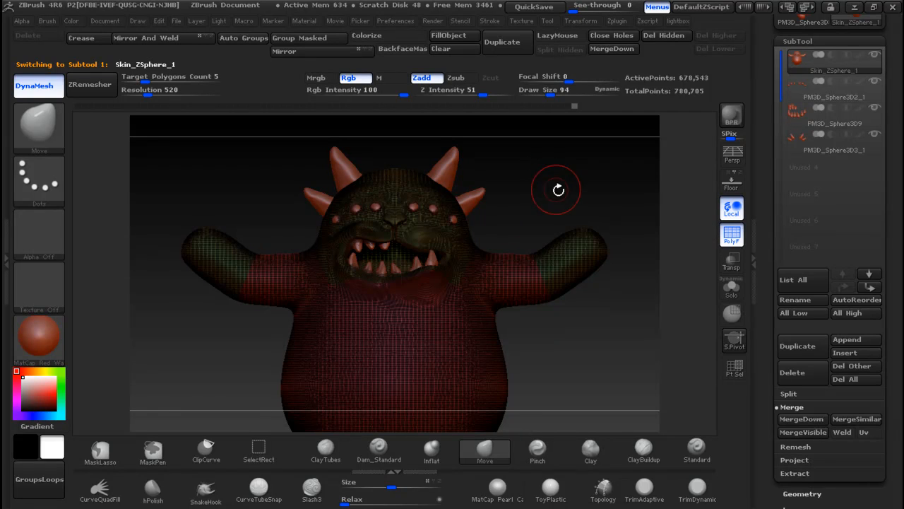
{"action": "right_click_drag", "start_coordinate": [568, 191], "coordinate": [592, 319], "text": "ctrl"}
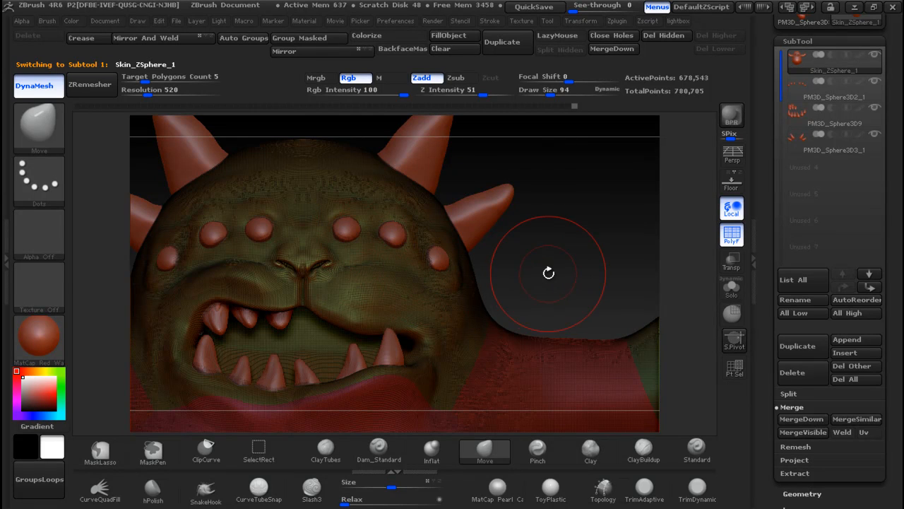
{"action": "mouse_move", "coordinate": [559, 279]}
{"action": "right_mouse_down", "text": "ctrl"}
{"action": "mouse_move", "coordinate": [488, 158]}
{"action": "mouse_move", "coordinate": [526, 186]}
{"action": "mouse_move", "coordinate": [508, 209]}
{"action": "right_mouse_up", "text": "ctrl"}
{"action": "left_click_drag", "start_coordinate": [895, 316], "coordinate": [894, 258]}
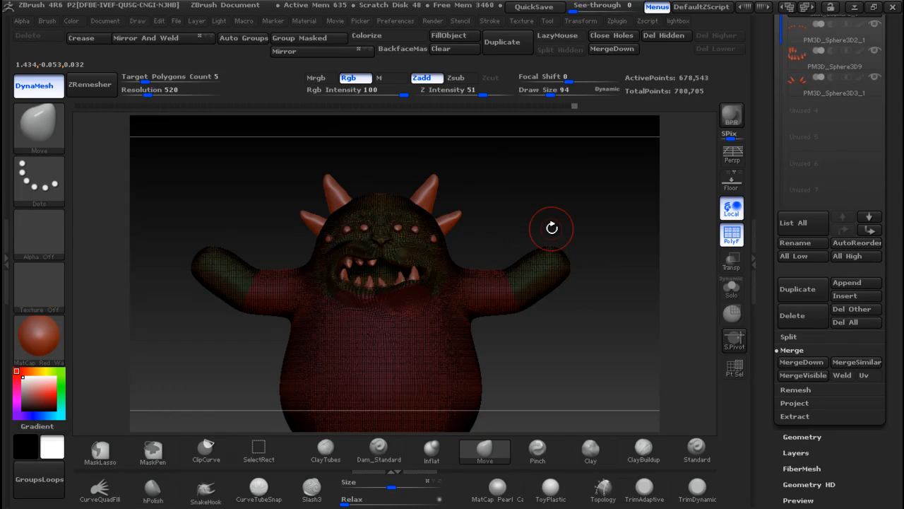
{"action": "left_click", "coordinate": [734, 239]}
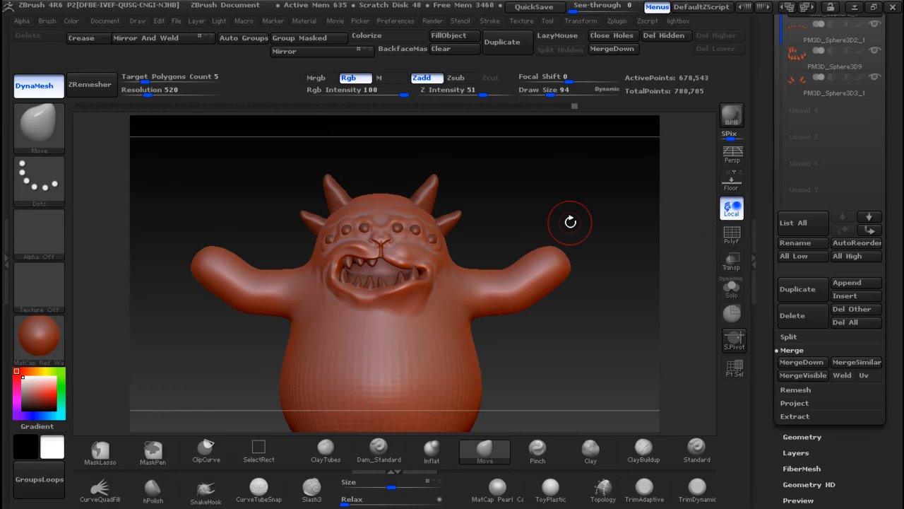
Set the masking brush to MaskLasso and mask the rounded ends of both arms
{"action": "key", "text": "ctrl"}
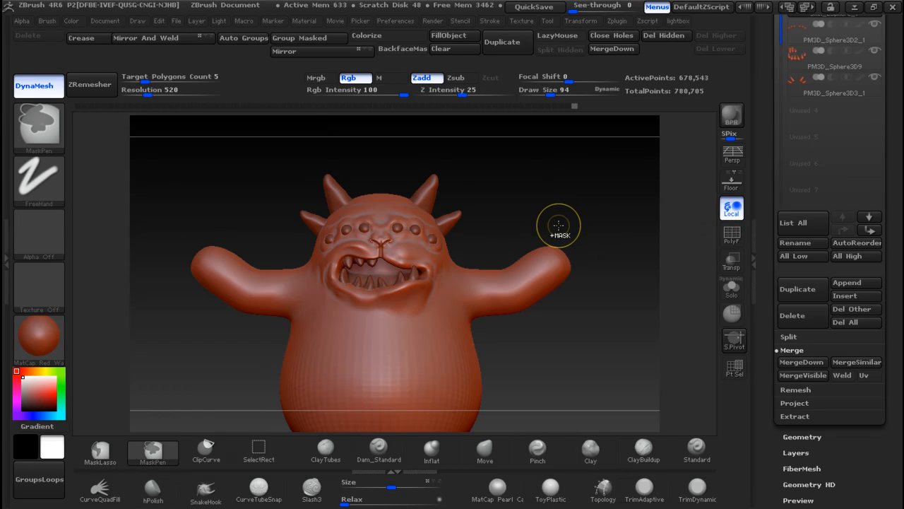
{"action": "left_click", "coordinate": [39, 124]}
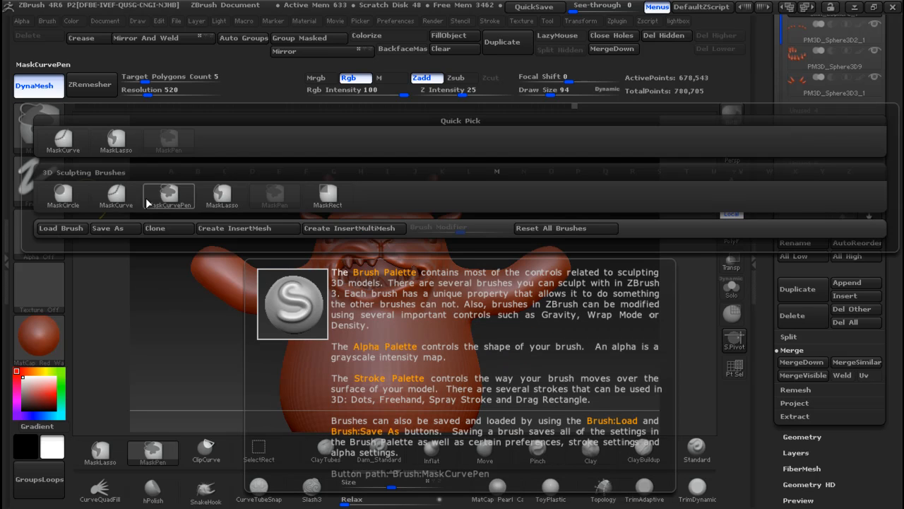
{"action": "left_click", "coordinate": [223, 196]}
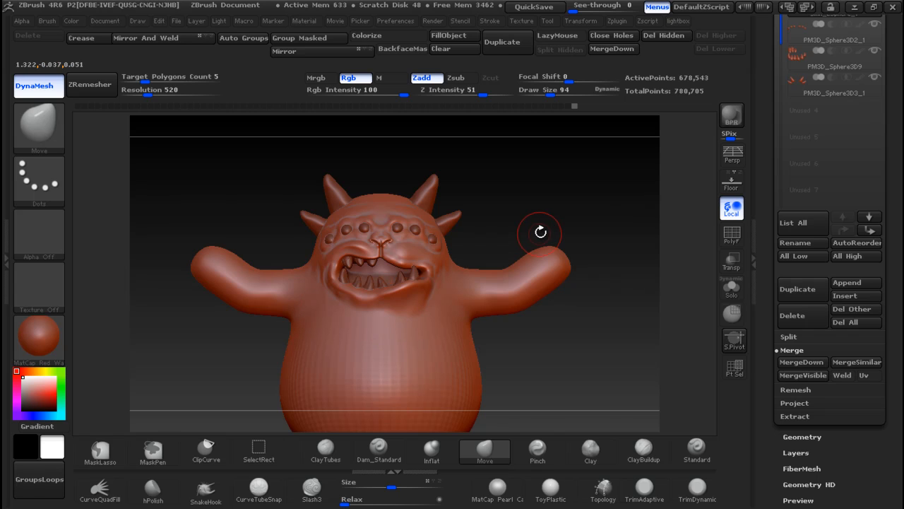
{"action": "key", "text": "ctrl"}
{"action": "left_click_drag", "start_coordinate": [589, 301], "coordinate": [565, 186]}
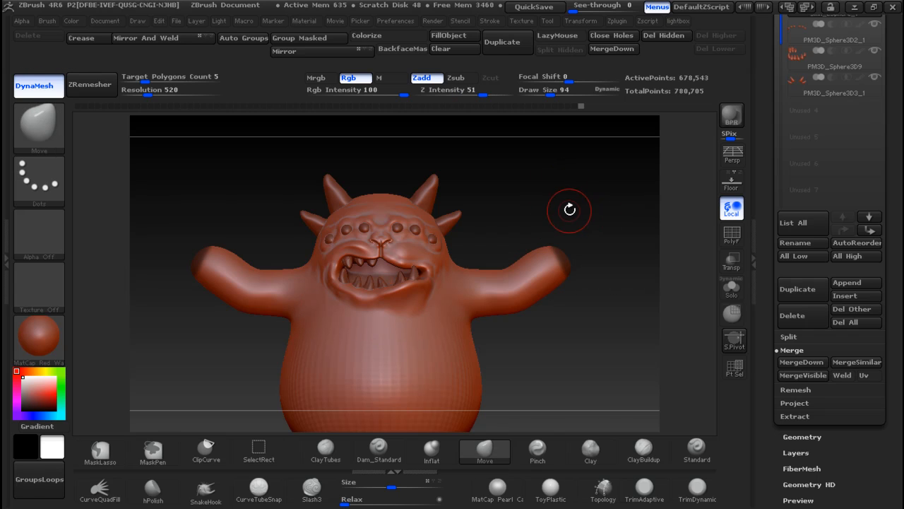
Create a polygroup from the masked arm ends with Group Masked, and clear the mask from the body
{"action": "left_click_drag", "start_coordinate": [890, 320], "coordinate": [864, 183]}
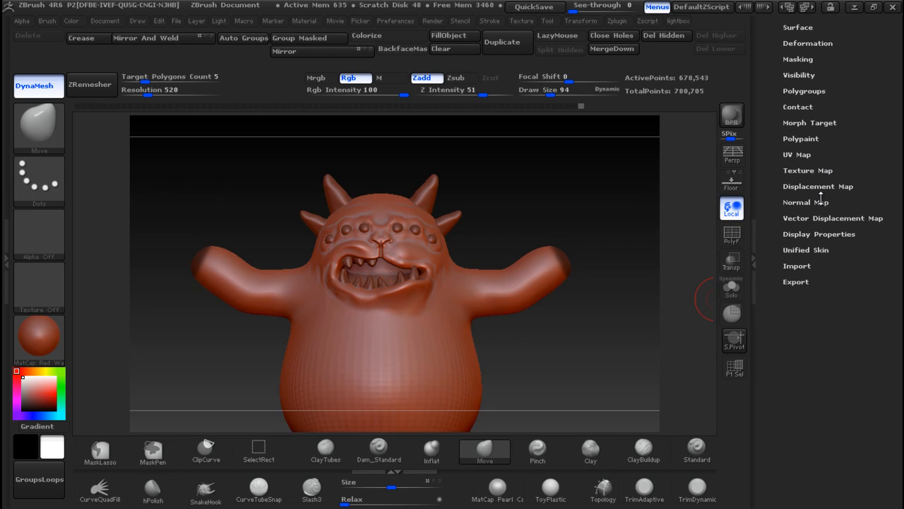
{"action": "left_click", "coordinate": [804, 91]}
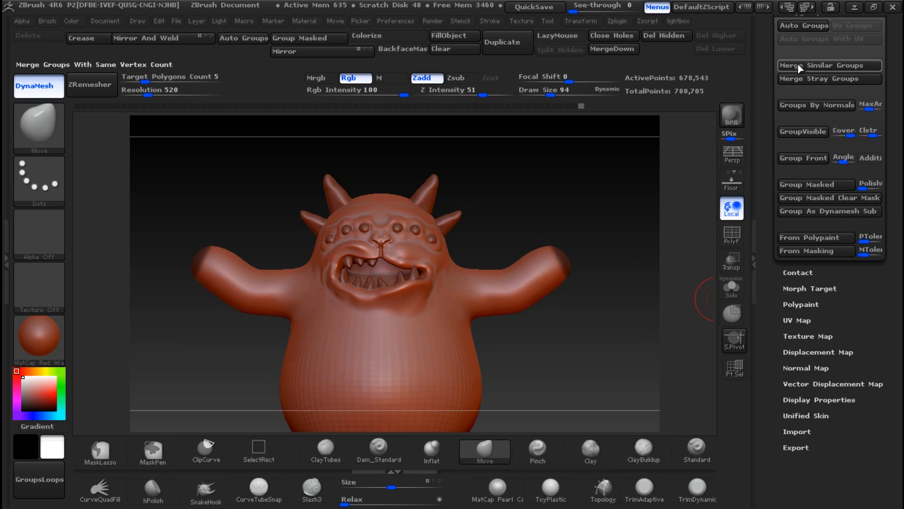
{"action": "left_click", "coordinate": [831, 185]}
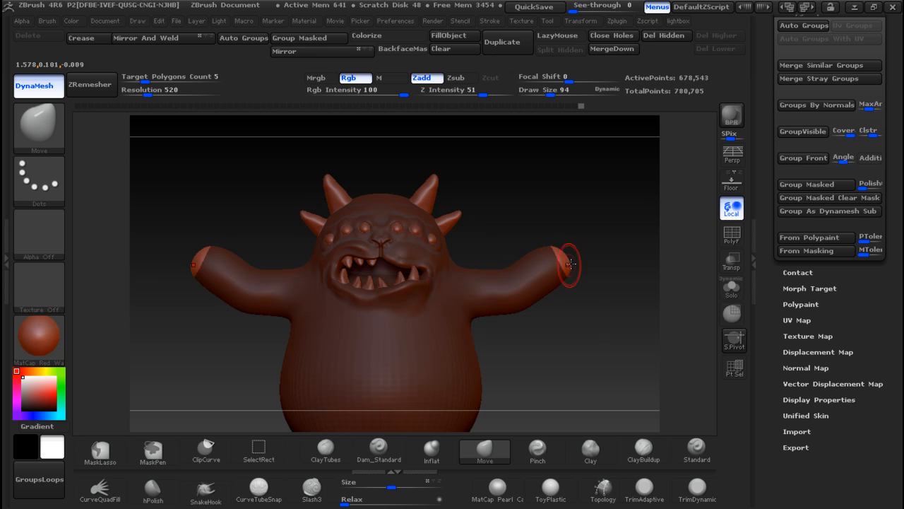
{"action": "left_click", "coordinate": [732, 236]}
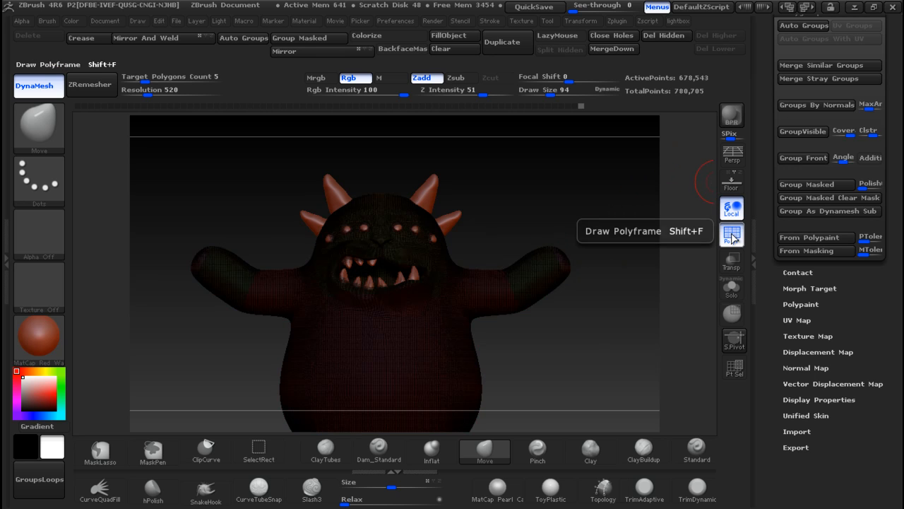
{"action": "mouse_move", "coordinate": [609, 271]}
{"action": "left_mouse_down"}
{"action": "mouse_move", "coordinate": [573, 282]}
{"action": "mouse_move", "coordinate": [605, 273]}
{"action": "left_mouse_up"}
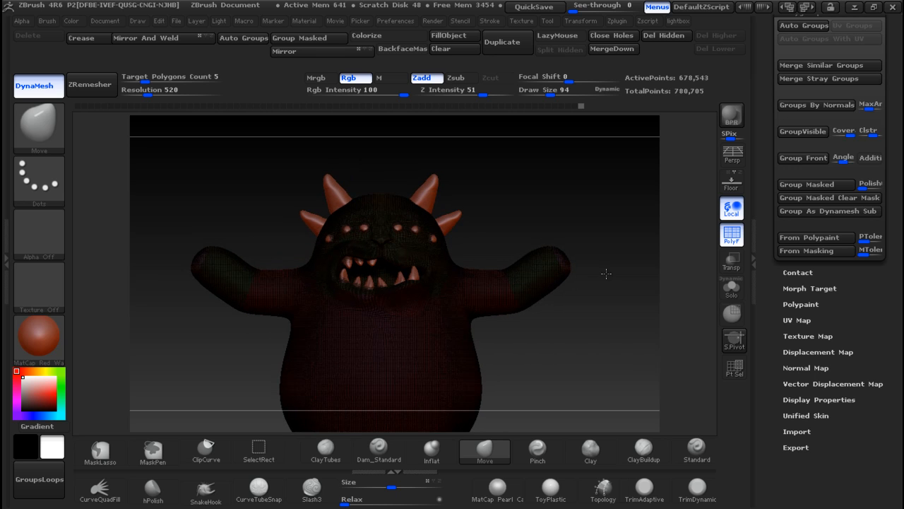
{"action": "left_click", "coordinate": [734, 241]}
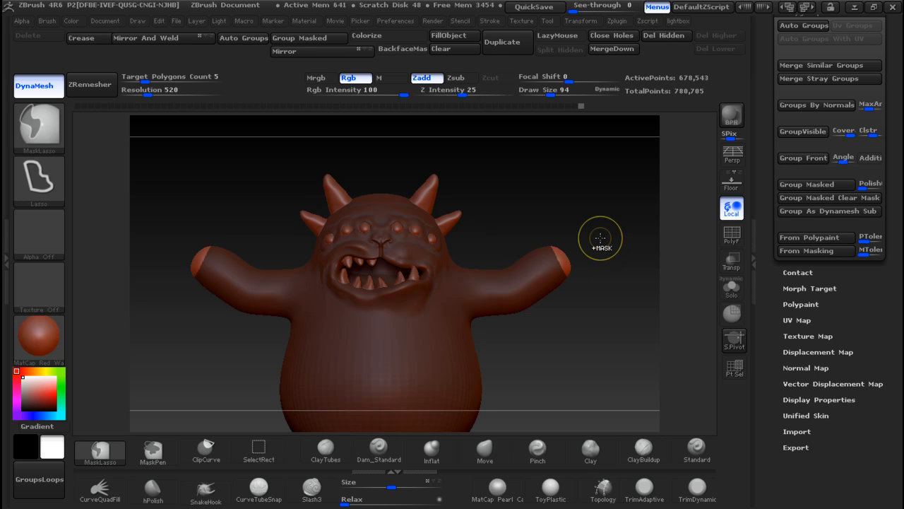
{"action": "left_click", "coordinate": [600, 237], "text": "ctrl"}
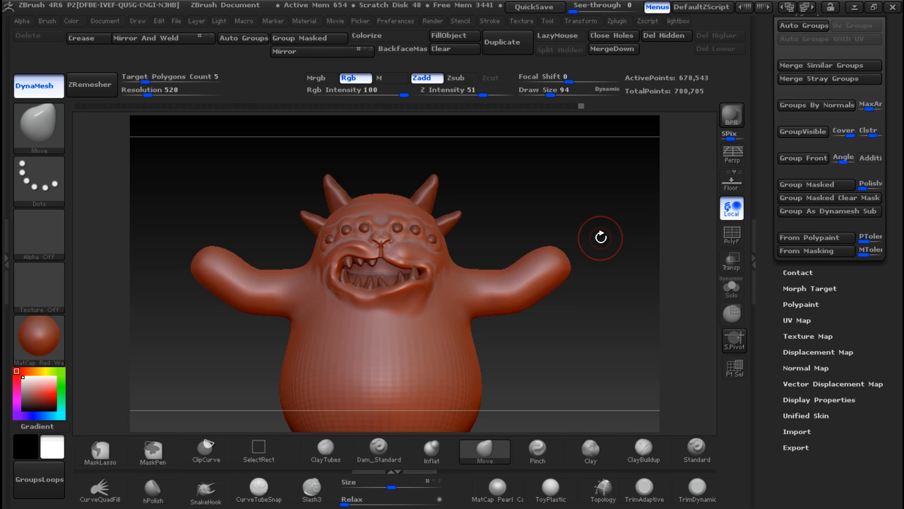
Load the IMM Toon insert brush and choose its Raf Hand mesh for the end of the creature's arm
{"action": "key", "text": "b"}
{"action": "key", "text": "i"}
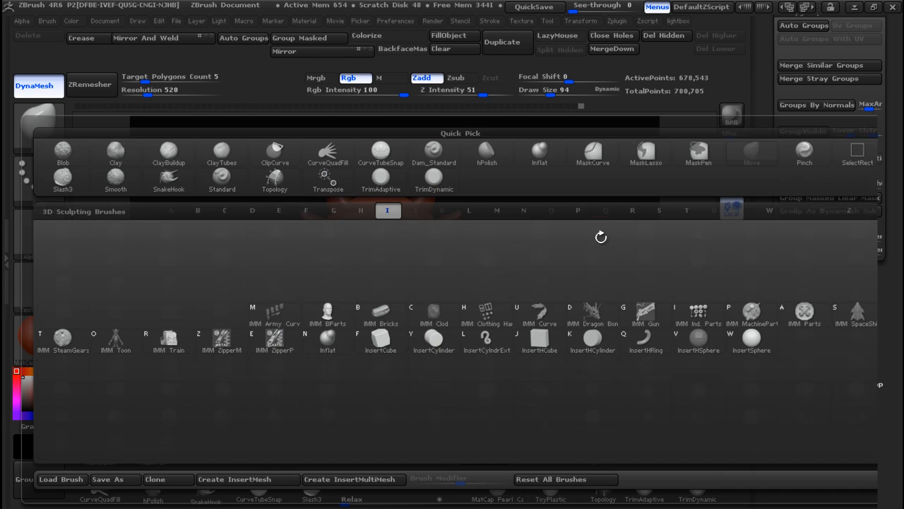
{"action": "left_click", "coordinate": [117, 342]}
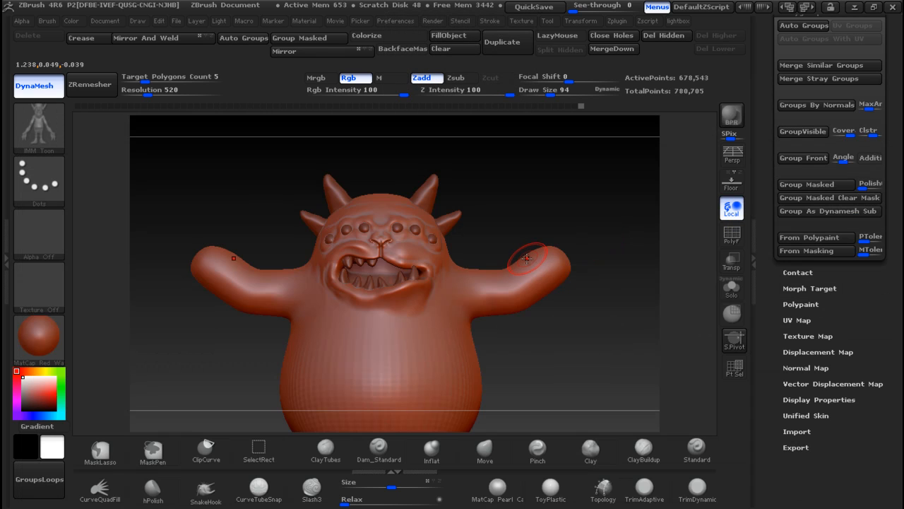
{"action": "key", "text": "m"}
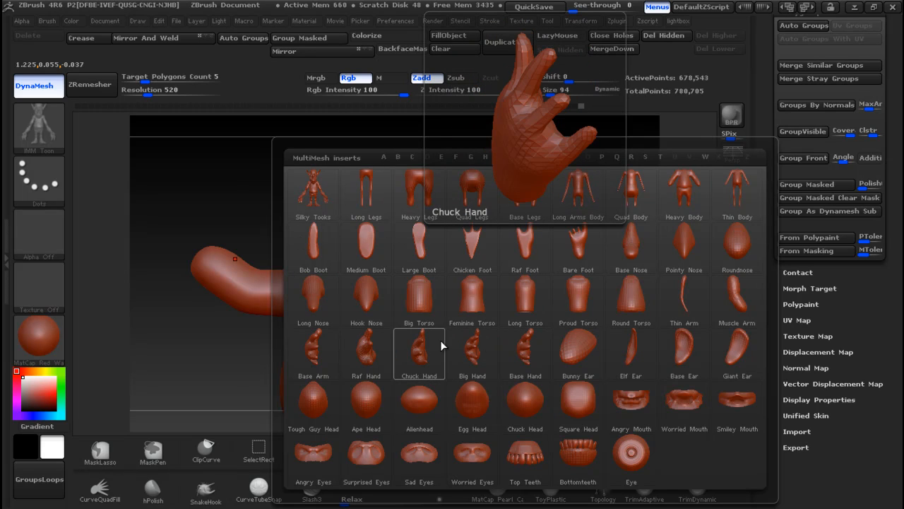
{"action": "left_click", "coordinate": [360, 354]}
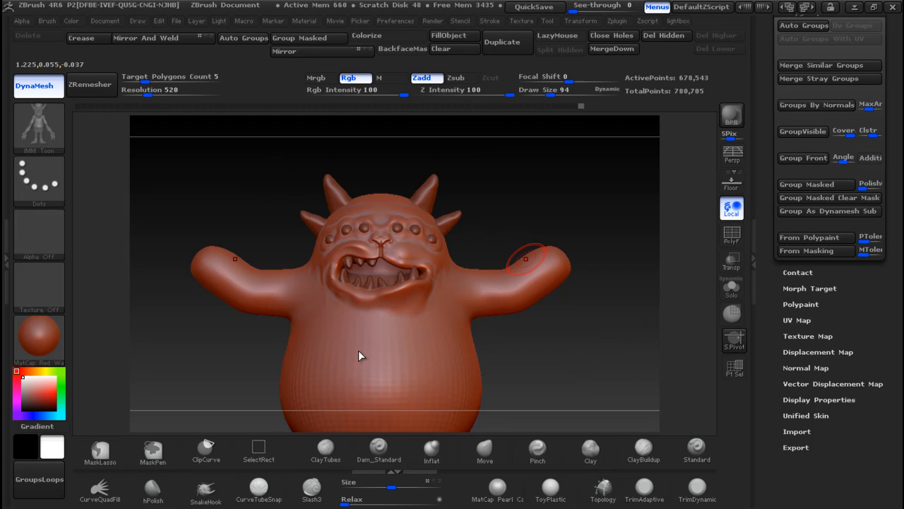
{"action": "left_click_drag", "start_coordinate": [222, 313], "coordinate": [281, 345]}
{"action": "left_click_drag", "start_coordinate": [529, 245], "coordinate": [606, 235]}
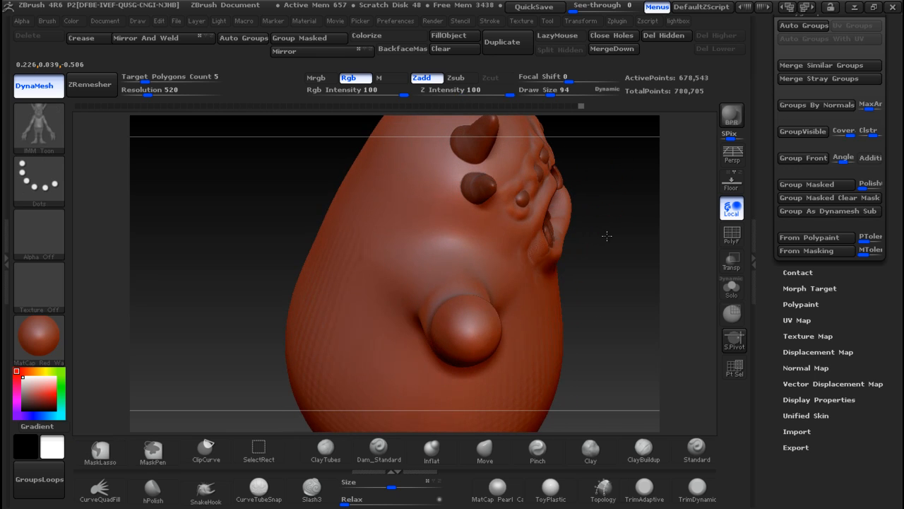
Insert a hand at the end of the arm with the IMM Toon brush and move it closer to the arm's tip
{"action": "left_click_drag", "start_coordinate": [472, 333], "coordinate": [469, 417]}
{"action": "left_click_drag", "start_coordinate": [622, 312], "coordinate": [570, 318]}
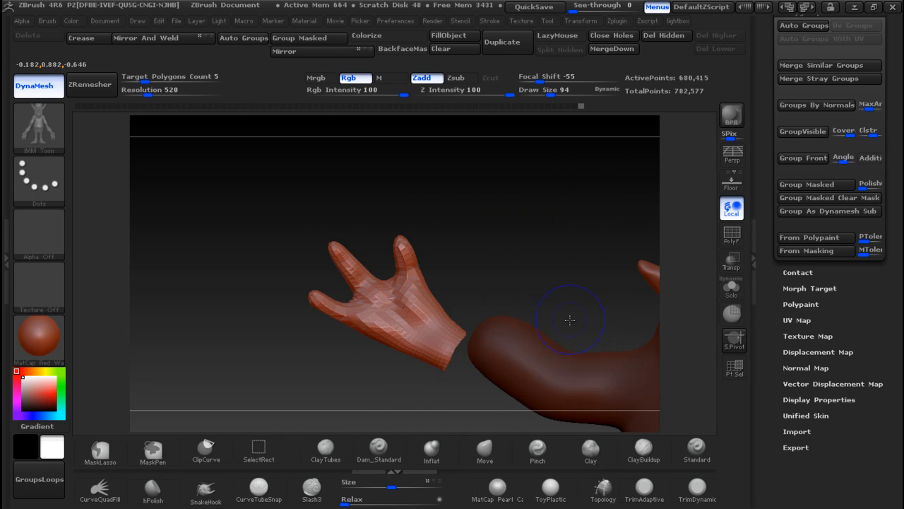
{"action": "key", "text": "w"}
{"action": "left_click_drag", "start_coordinate": [435, 340], "coordinate": [376, 281]}
{"action": "left_click_drag", "start_coordinate": [405, 311], "coordinate": [418, 286]}
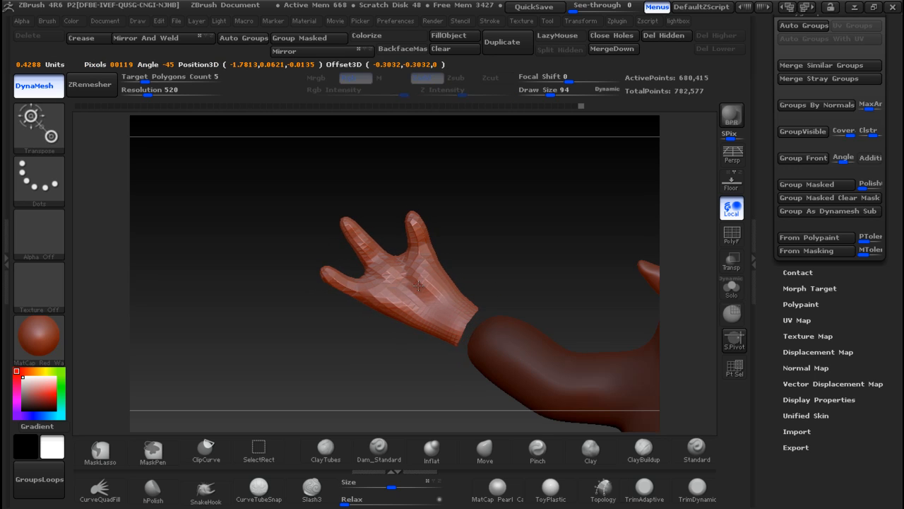
Align the hand's depth with the arm in side view using a vertical transpose line
{"action": "left_click_drag", "start_coordinate": [485, 252], "coordinate": [447, 327]}
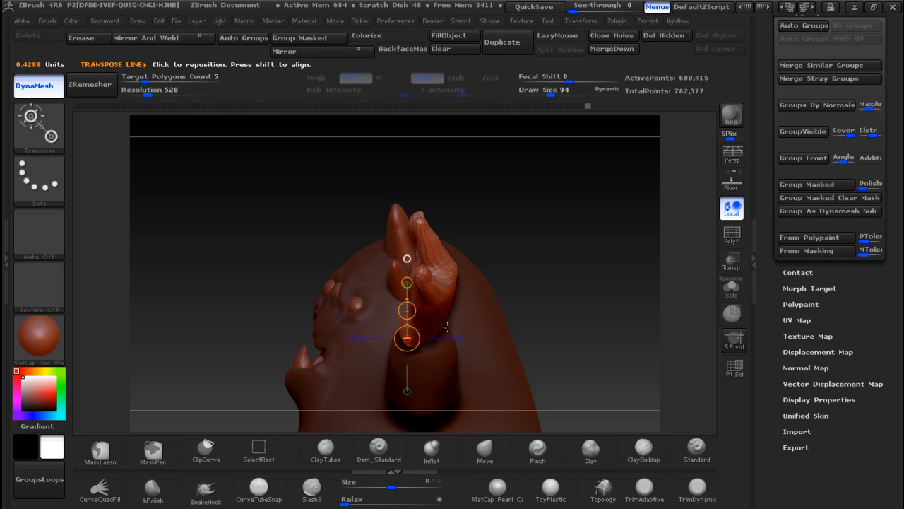
{"action": "mouse_move", "coordinate": [483, 191]}
{"action": "left_mouse_down"}
{"action": "mouse_move", "coordinate": [488, 269]}
{"action": "mouse_move", "coordinate": [516, 355]}
{"action": "mouse_move", "coordinate": [519, 251]}
{"action": "left_mouse_up"}
{"action": "mouse_move", "coordinate": [426, 252]}
{"action": "left_mouse_down", "text": "shift"}
{"action": "mouse_move", "coordinate": [427, 174]}
{"action": "mouse_move", "coordinate": [437, 166]}
{"action": "left_mouse_up", "text": "shift"}
{"action": "left_click_drag", "start_coordinate": [426, 207], "coordinate": [430, 205]}
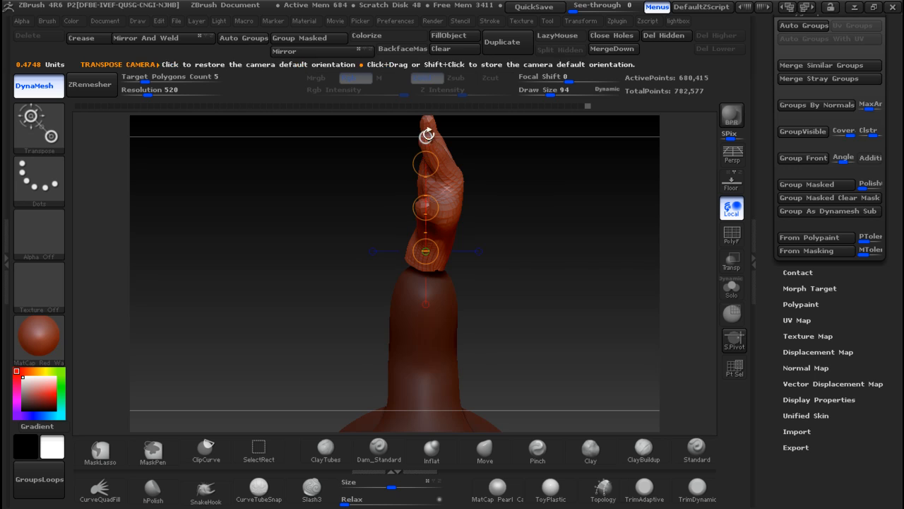
{"action": "left_click_drag", "start_coordinate": [428, 133], "coordinate": [418, 157]}
{"action": "left_click_drag", "start_coordinate": [506, 303], "coordinate": [493, 130]}
{"action": "mouse_move", "coordinate": [537, 205]}
{"action": "left_mouse_down"}
{"action": "mouse_move", "coordinate": [610, 205]}
{"action": "mouse_move", "coordinate": [601, 215]}
{"action": "mouse_move", "coordinate": [476, 216]}
{"action": "mouse_move", "coordinate": [539, 241]}
{"action": "mouse_move", "coordinate": [530, 239]}
{"action": "left_mouse_up"}
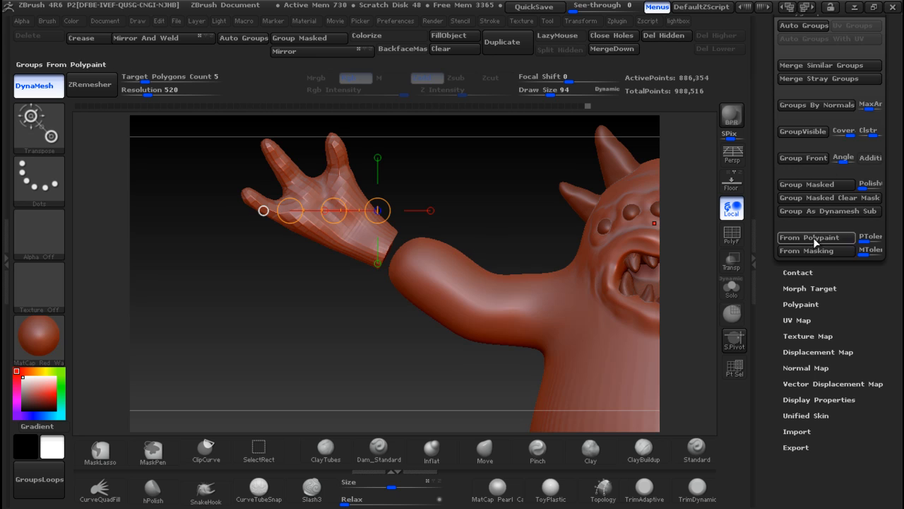
Undo the last remesh and mask clearing so the body is masked and only the hand is editable
{"action": "left_click_drag", "start_coordinate": [896, 141], "coordinate": [892, 245]}
{"action": "left_click", "coordinate": [815, 145]}
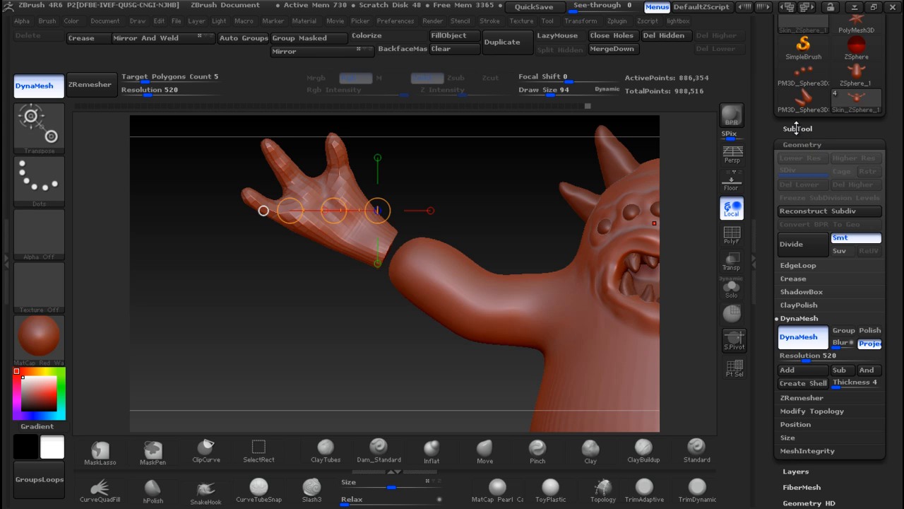
{"action": "left_click", "coordinate": [797, 128]}
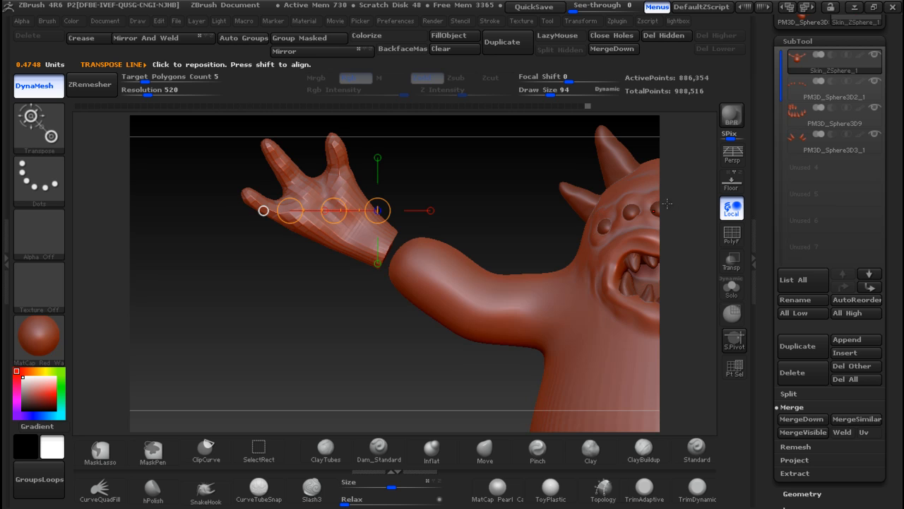
{"action": "key", "text": "ctrl+z"}
{"action": "key", "text": "ctrl+z"}
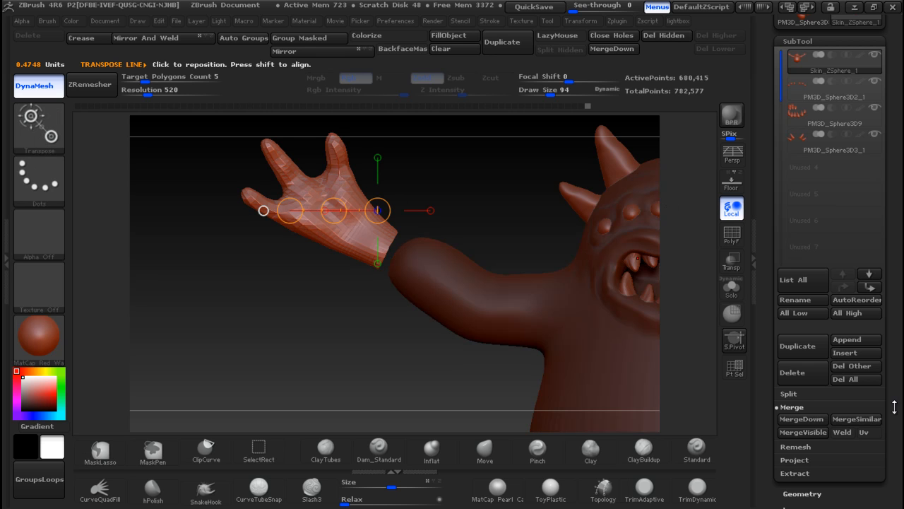
Subdivide the unmasked hand three times and check its mesh density with the polyframe display
{"action": "left_click_drag", "start_coordinate": [895, 407], "coordinate": [902, 308]}
{"action": "left_click", "coordinate": [802, 255]}
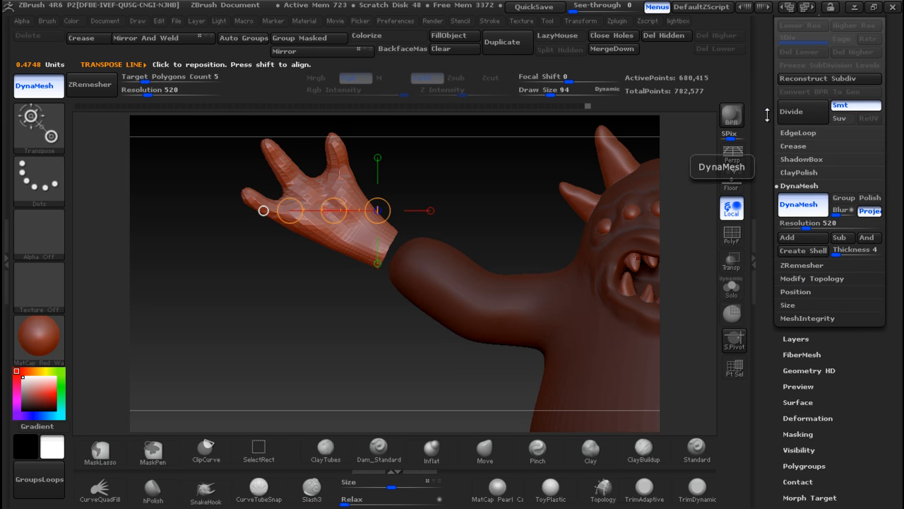
{"action": "left_click", "coordinate": [803, 113]}
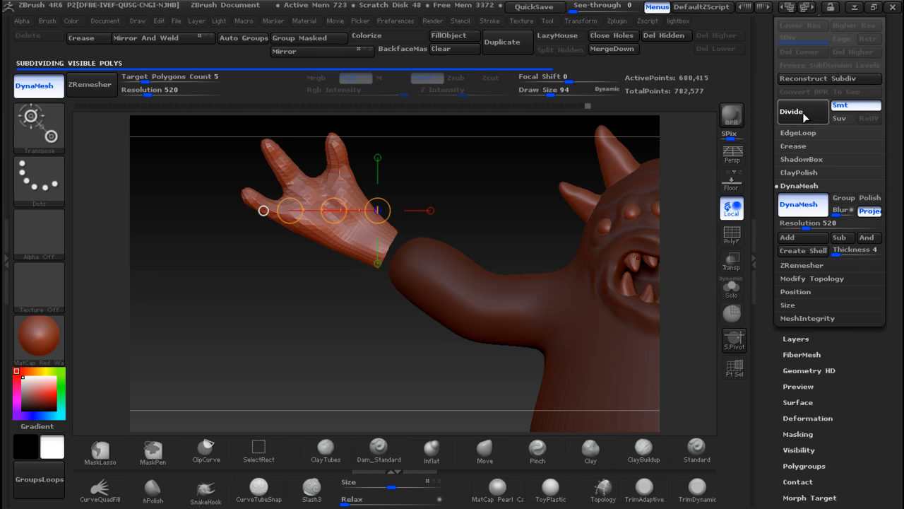
{"action": "left_click", "coordinate": [802, 112]}
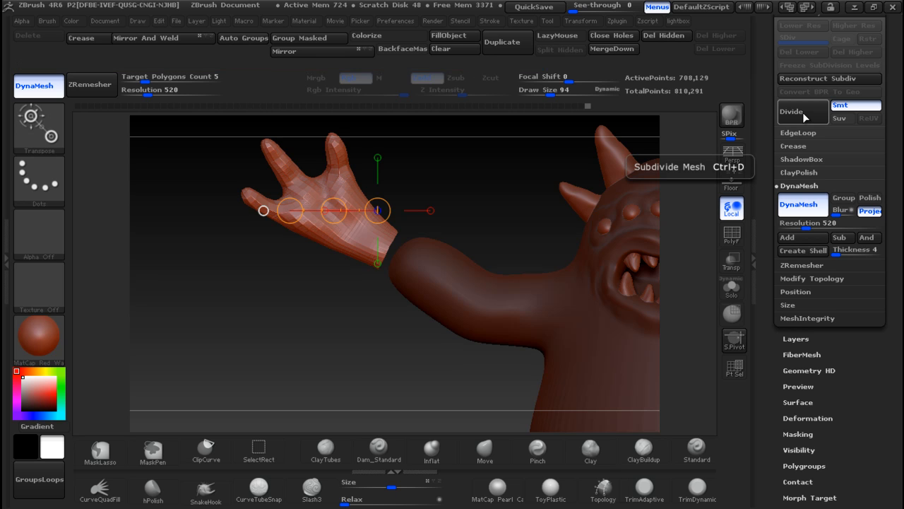
{"action": "left_click", "coordinate": [802, 112]}
{"action": "left_click", "coordinate": [802, 113]}
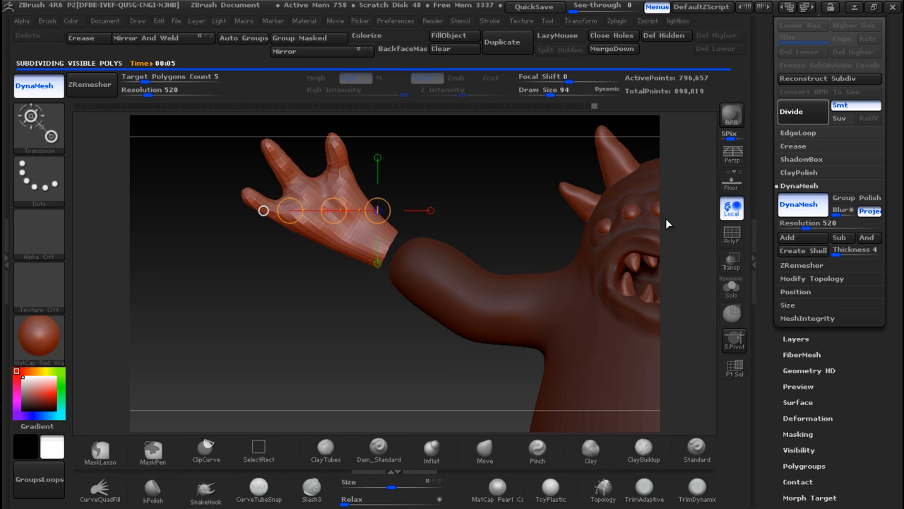
{"action": "left_click", "coordinate": [733, 244]}
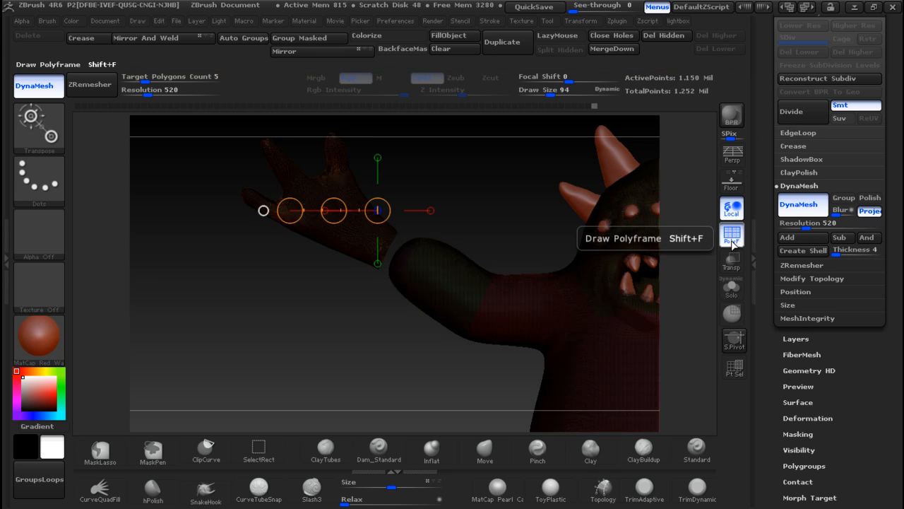
{"action": "left_click", "coordinate": [733, 243]}
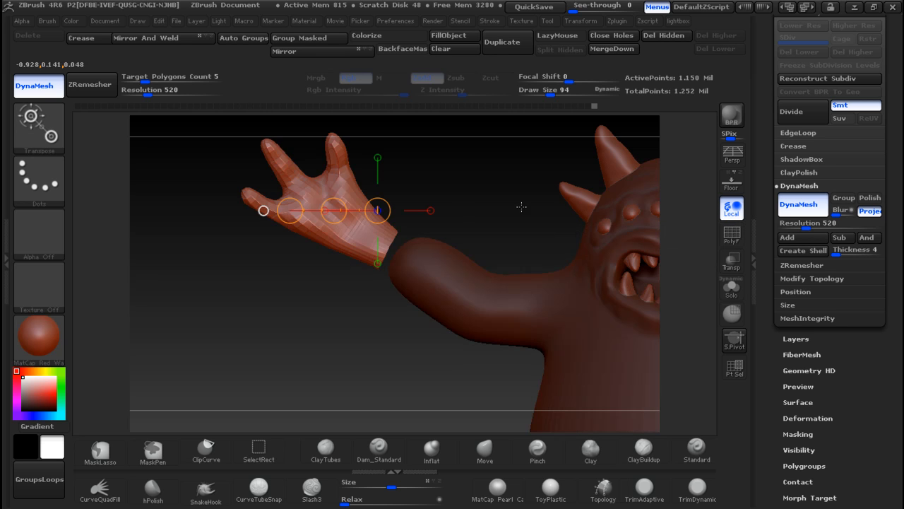
Move the hand onto the arm with the transpose line until its wrist sinks into the arm's end, adjusting from several angles
{"action": "mouse_move", "coordinate": [316, 185]}
{"action": "left_mouse_down"}
{"action": "mouse_move", "coordinate": [366, 240]}
{"action": "mouse_move", "coordinate": [392, 212]}
{"action": "mouse_move", "coordinate": [378, 235]}
{"action": "left_mouse_up"}
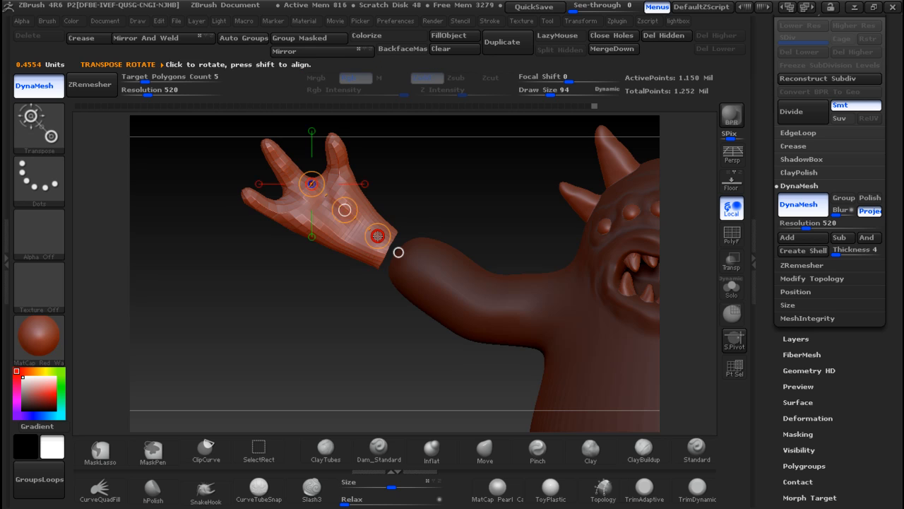
{"action": "left_click_drag", "start_coordinate": [344, 209], "coordinate": [391, 234]}
{"action": "left_click_drag", "start_coordinate": [465, 198], "coordinate": [506, 374]}
{"action": "mouse_move", "coordinate": [368, 274]}
{"action": "left_mouse_down", "text": "shift"}
{"action": "mouse_move", "coordinate": [368, 207]}
{"action": "mouse_move", "coordinate": [368, 276]}
{"action": "mouse_move", "coordinate": [359, 278]}
{"action": "left_mouse_up", "text": "shift"}
{"action": "key", "text": "ctrl+z"}
{"action": "left_click_drag", "start_coordinate": [368, 236], "coordinate": [368, 248]}
{"action": "left_click_drag", "start_coordinate": [427, 294], "coordinate": [537, 251]}
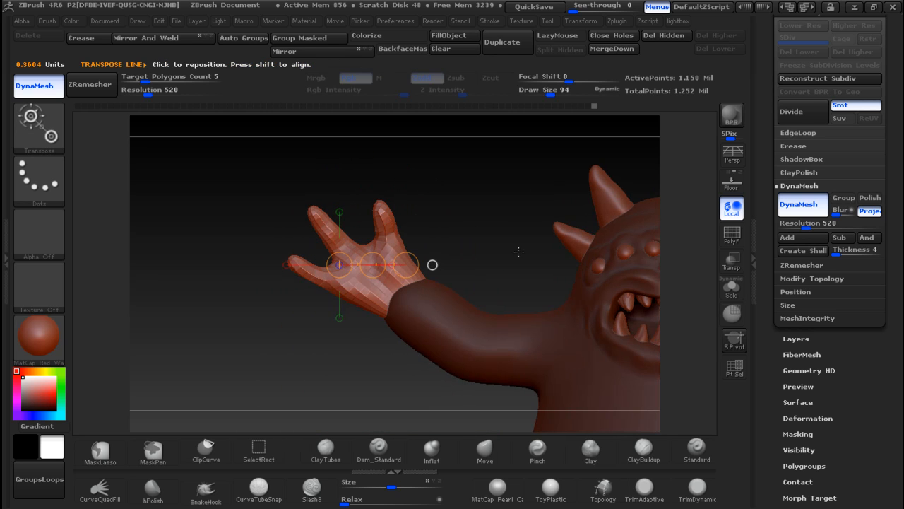
{"action": "left_click_drag", "start_coordinate": [372, 264], "coordinate": [388, 271]}
{"action": "left_click_drag", "start_coordinate": [463, 236], "coordinate": [490, 276]}
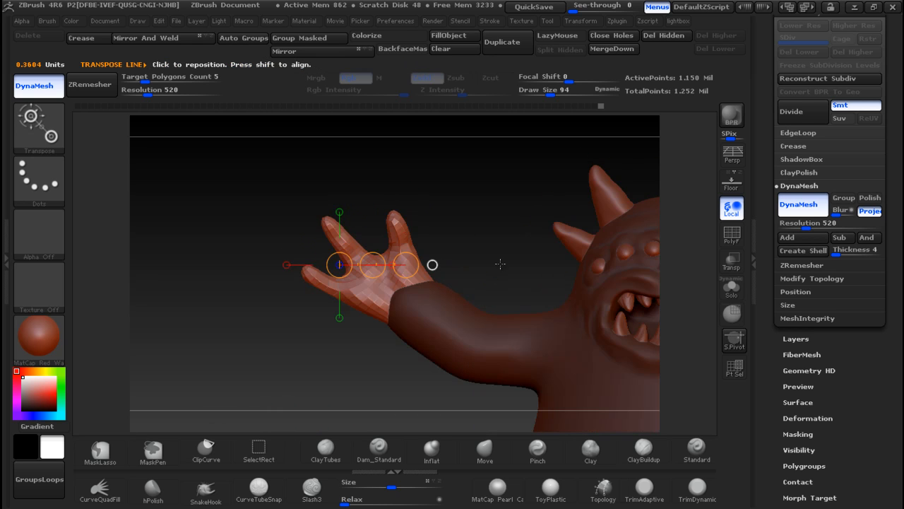
Clear the mask and fuse the hand to the arm with DynaMesh at resolution 520, leaving DynaMesh mode off
{"action": "left_click_drag", "start_coordinate": [561, 202], "coordinate": [517, 245], "text": "ctrl"}
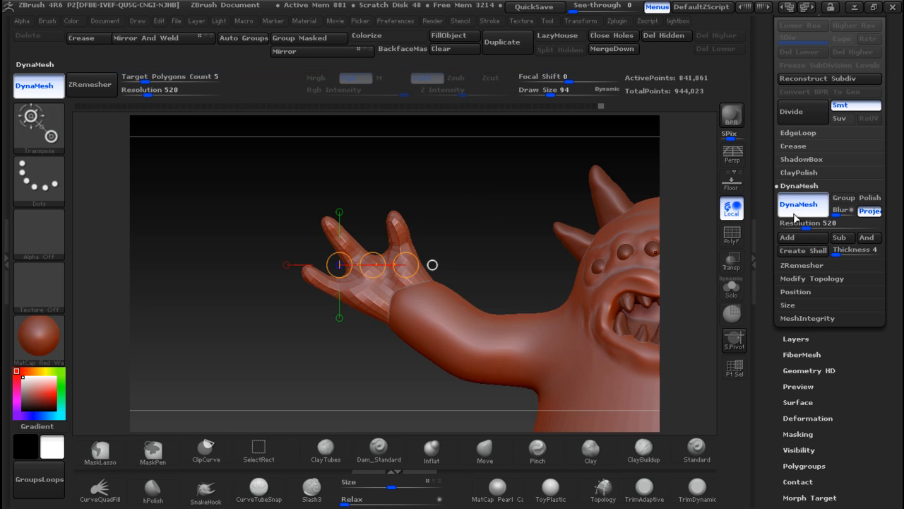
{"action": "left_click", "coordinate": [802, 204]}
{"action": "left_click_drag", "start_coordinate": [897, 190], "coordinate": [899, 250]}
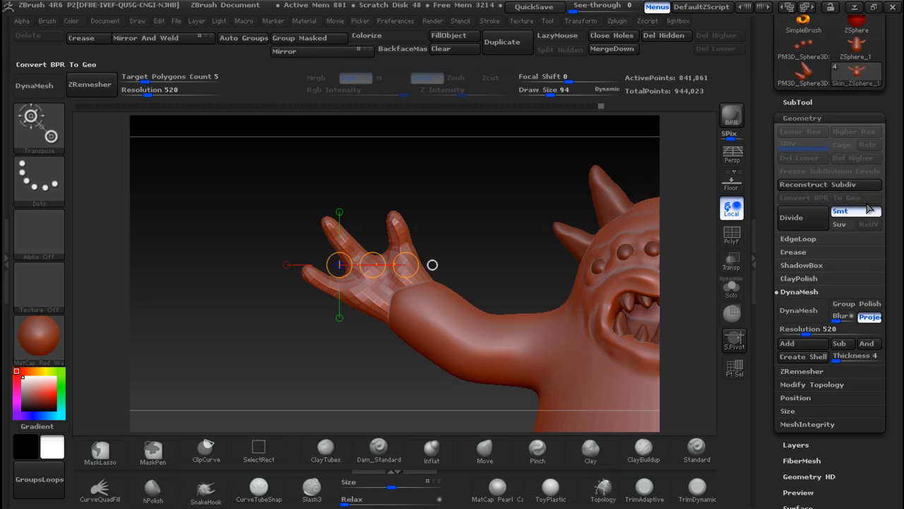
{"action": "left_click", "coordinate": [802, 118]}
{"action": "left_click", "coordinate": [802, 118]}
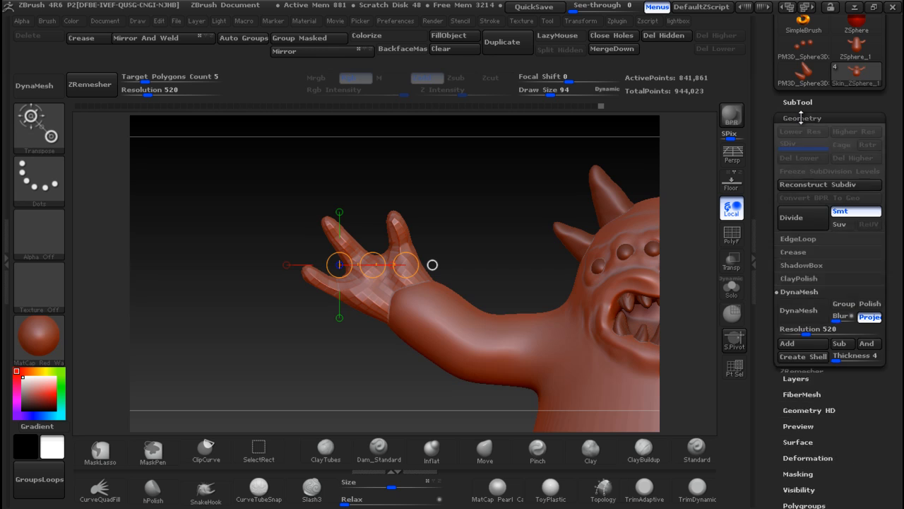
{"action": "left_click", "coordinate": [802, 370]}
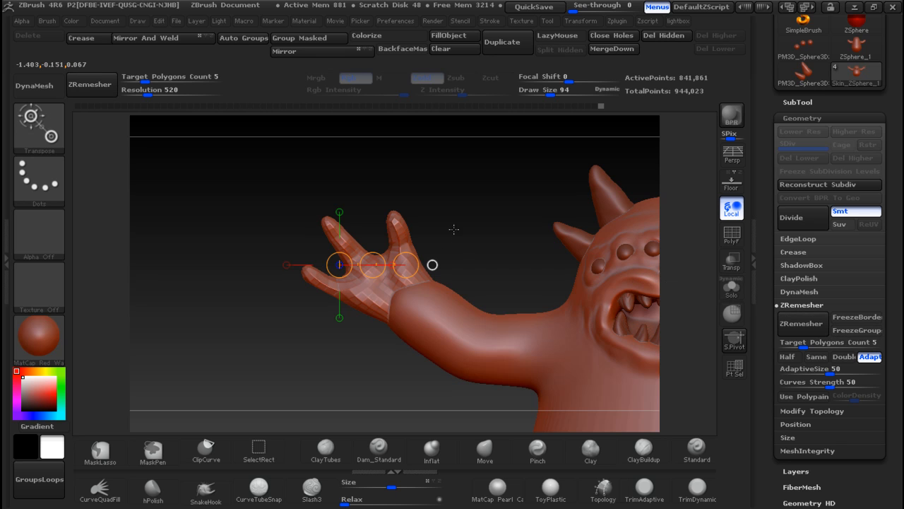
Smooth the faceted palm and fingers with the Smooth brush at draw size 62
{"action": "key", "text": "q"}
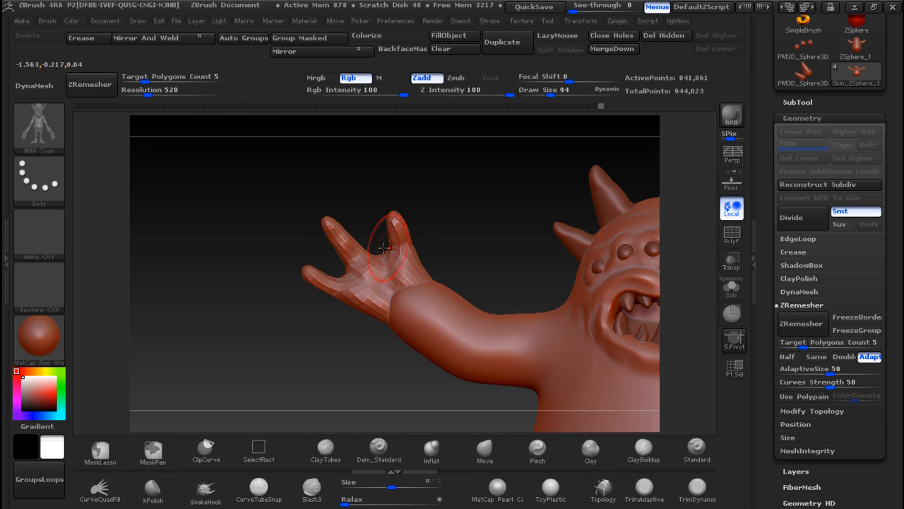
{"action": "key", "text": "bracketleft"}
{"action": "mouse_move", "coordinate": [405, 280]}
{"action": "left_mouse_down", "text": "shift"}
{"action": "mouse_move", "coordinate": [397, 244]}
{"action": "mouse_move", "coordinate": [394, 261]}
{"action": "left_mouse_up", "text": "shift"}
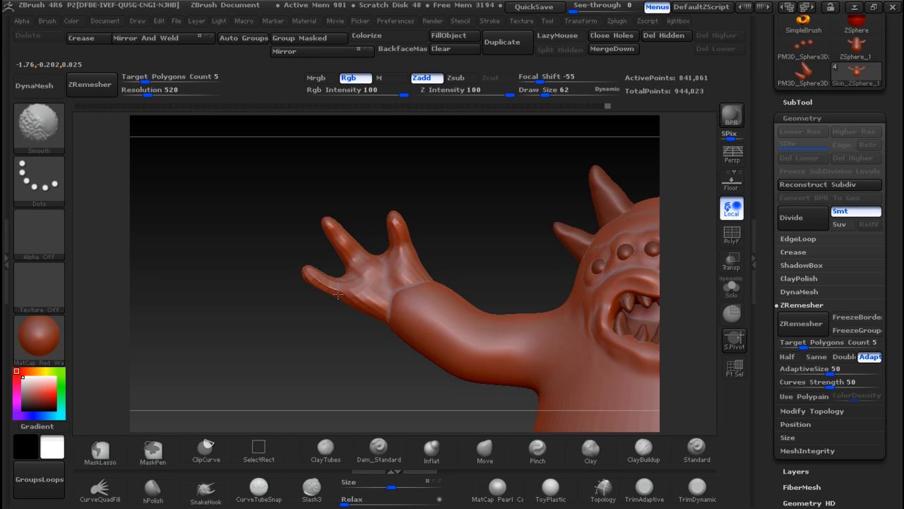
Smooth the back of the hand, the fingers and the wrist seam from other angles, finishing with a stroke on the torso
{"action": "mouse_move", "coordinate": [473, 240]}
{"action": "left_mouse_down"}
{"action": "mouse_move", "coordinate": [456, 252]}
{"action": "mouse_move", "coordinate": [414, 237]}
{"action": "mouse_move", "coordinate": [451, 206]}
{"action": "left_mouse_up"}
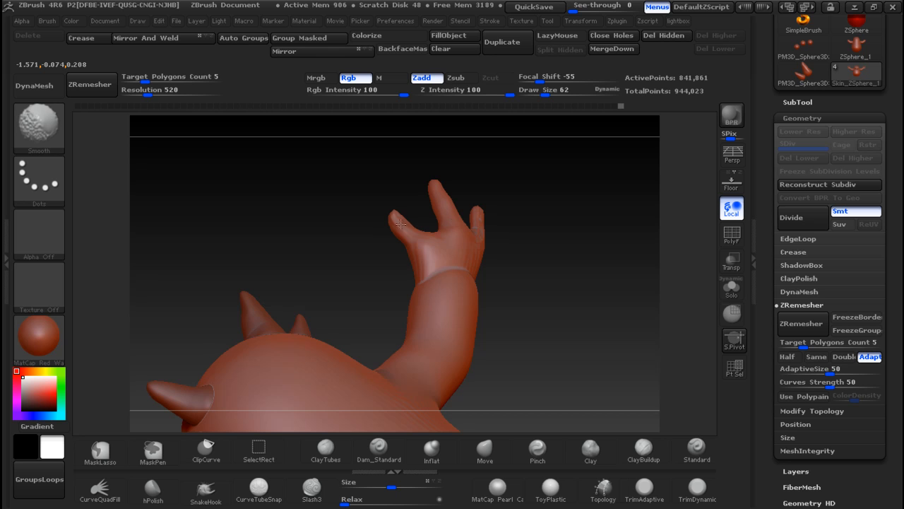
{"action": "left_click_drag", "start_coordinate": [541, 276], "coordinate": [474, 248]}
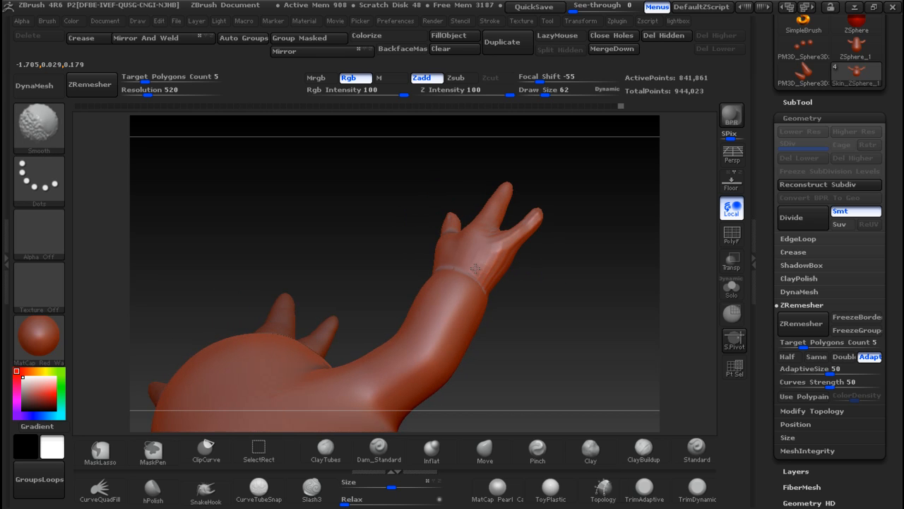
{"action": "mouse_move", "coordinate": [475, 252]}
{"action": "left_mouse_down", "text": "shift"}
{"action": "mouse_move", "coordinate": [475, 239]}
{"action": "mouse_move", "coordinate": [504, 228]}
{"action": "mouse_move", "coordinate": [535, 248]}
{"action": "mouse_move", "coordinate": [499, 206]}
{"action": "left_mouse_up", "text": "shift"}
{"action": "left_click_drag", "start_coordinate": [532, 253], "coordinate": [556, 224], "text": "shift"}
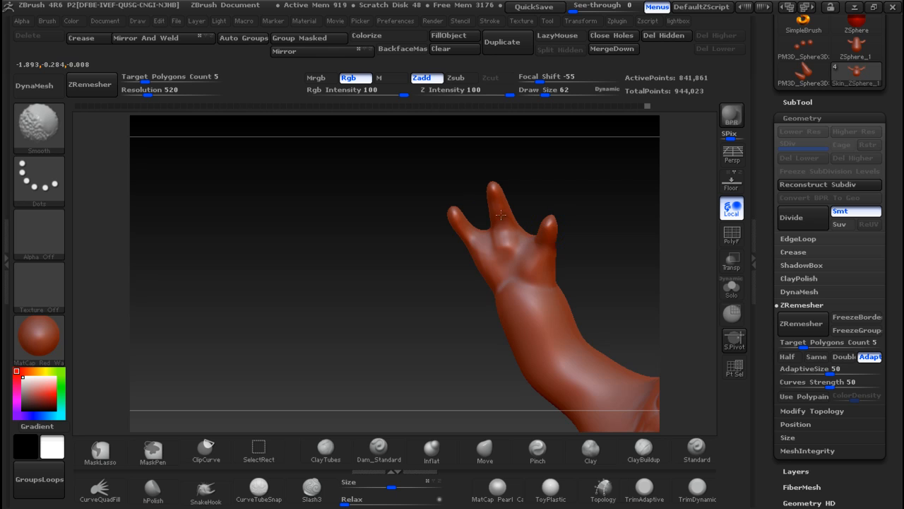
{"action": "mouse_move", "coordinate": [583, 296]}
{"action": "left_mouse_down"}
{"action": "mouse_move", "coordinate": [622, 269]}
{"action": "mouse_move", "coordinate": [614, 270]}
{"action": "left_mouse_up"}
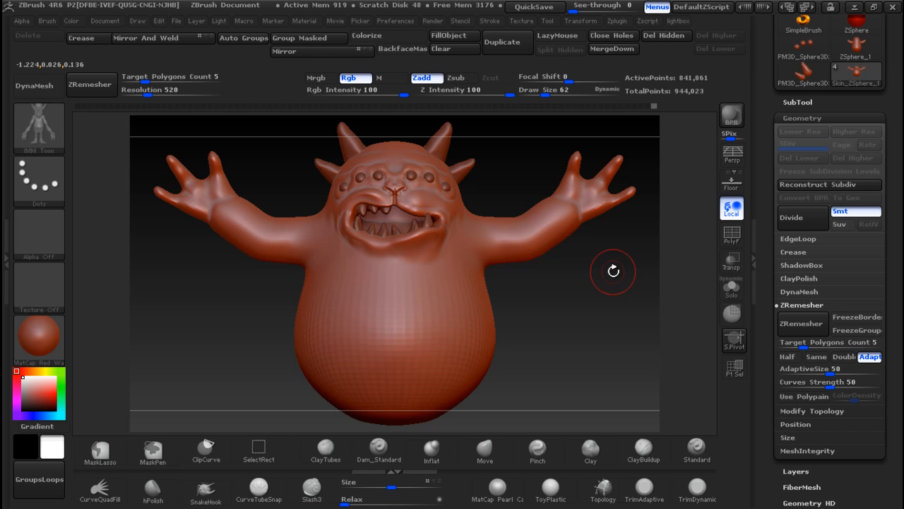
{"action": "mouse_move", "coordinate": [616, 268]}
{"action": "left_mouse_down"}
{"action": "mouse_move", "coordinate": [596, 275]}
{"action": "mouse_move", "coordinate": [587, 295]}
{"action": "mouse_move", "coordinate": [608, 269]}
{"action": "left_mouse_up"}
{"action": "left_click_drag", "start_coordinate": [351, 331], "coordinate": [448, 313], "text": "shift"}
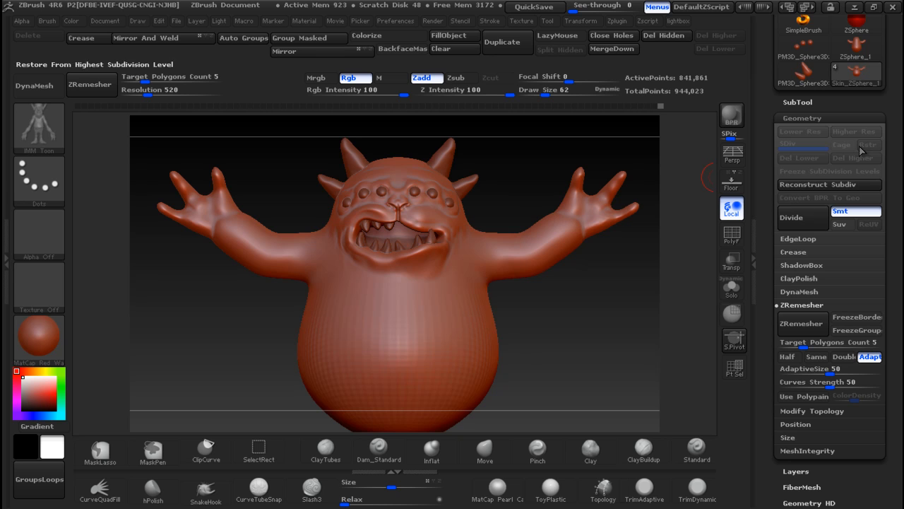
Set the decimation to 50.7042% in Decimation Master and pre-process the current body subtool
{"action": "left_click", "coordinate": [804, 102]}
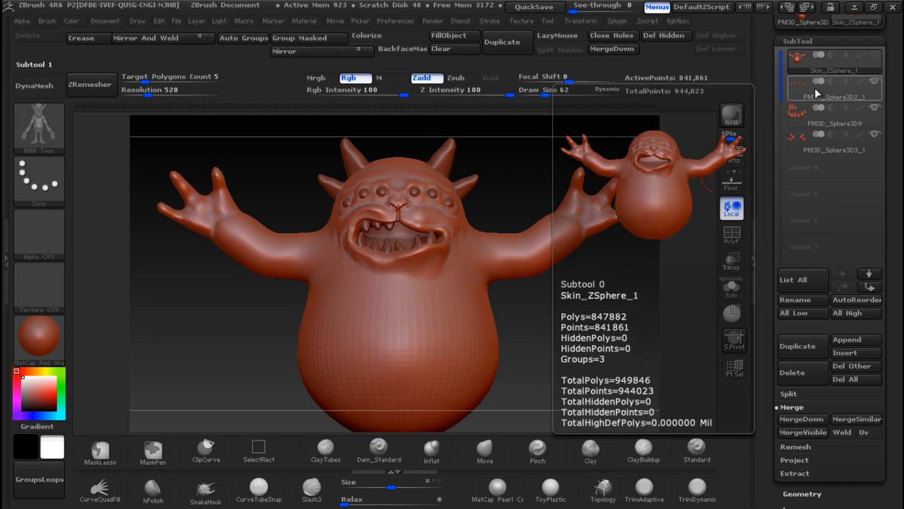
{"action": "left_click", "coordinate": [613, 25]}
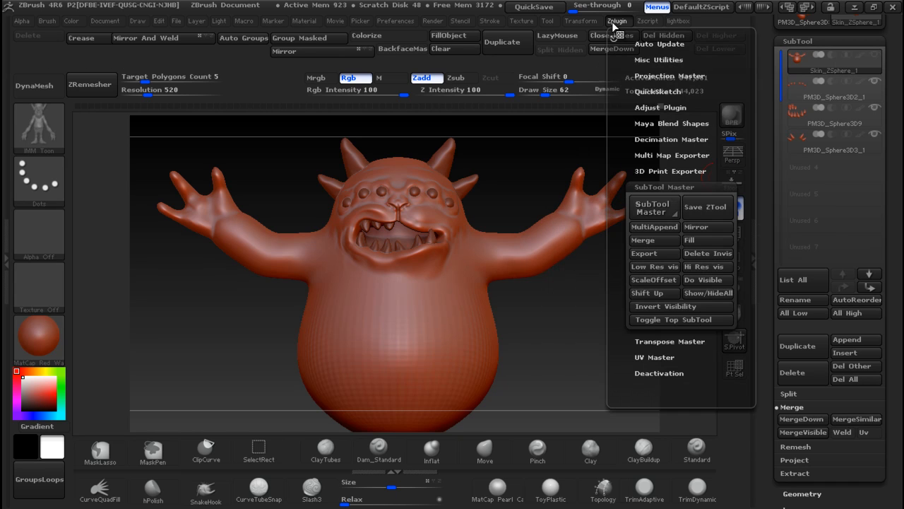
{"action": "left_click", "coordinate": [667, 185]}
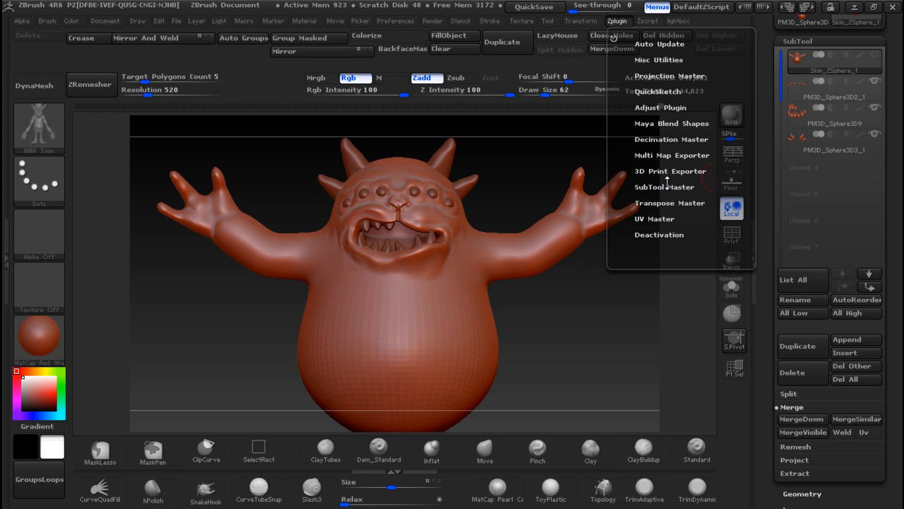
{"action": "left_click", "coordinate": [670, 139]}
{"action": "left_click_drag", "start_coordinate": [653, 130], "coordinate": [677, 130]}
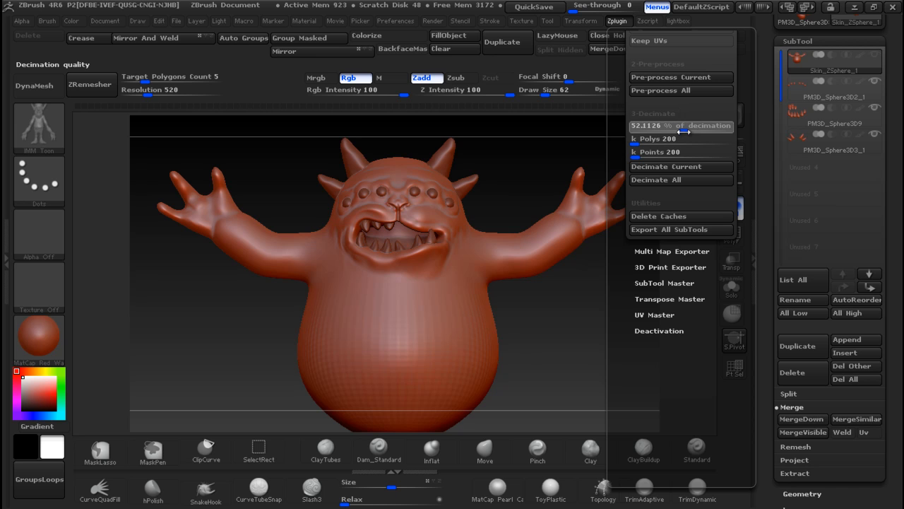
{"action": "left_click_drag", "start_coordinate": [682, 131], "coordinate": [683, 131]}
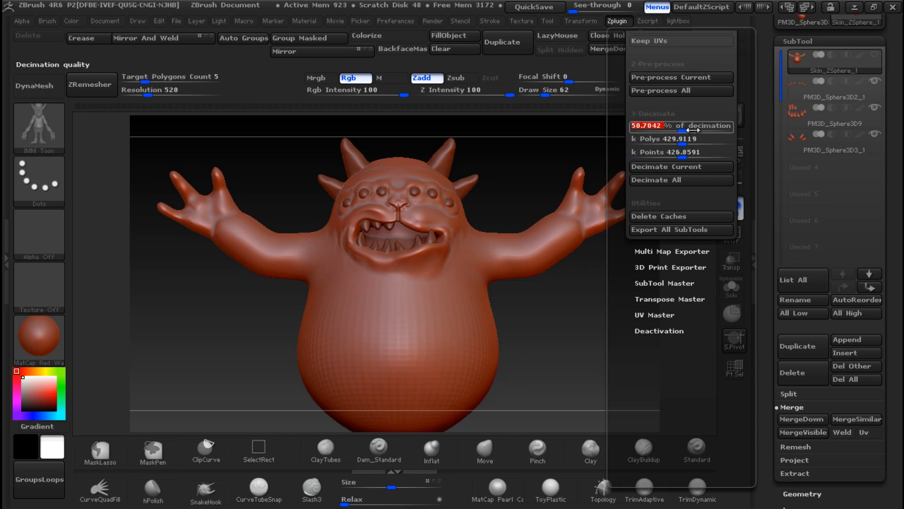
{"action": "left_click", "coordinate": [681, 78]}
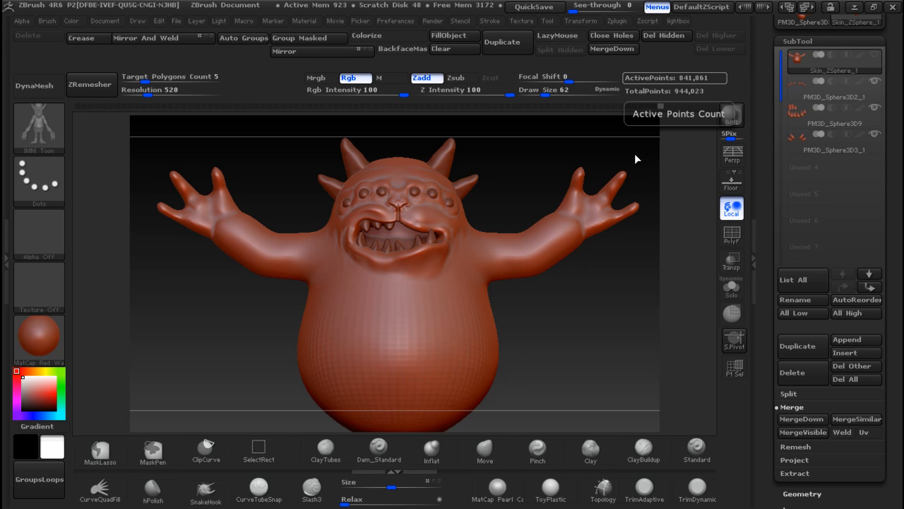
Decimate the current body subtool in Decimation Master and inspect its wireframe and surface
{"action": "left_click", "coordinate": [618, 21]}
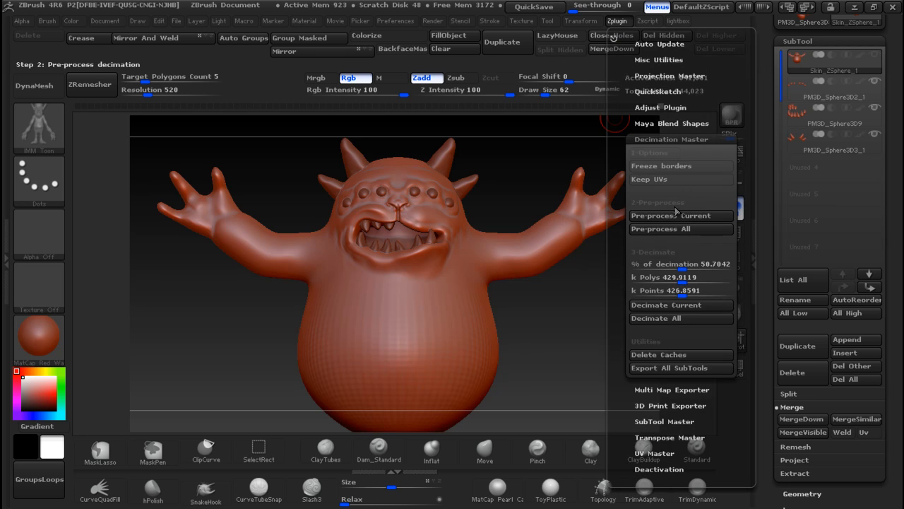
{"action": "left_click", "coordinate": [667, 306]}
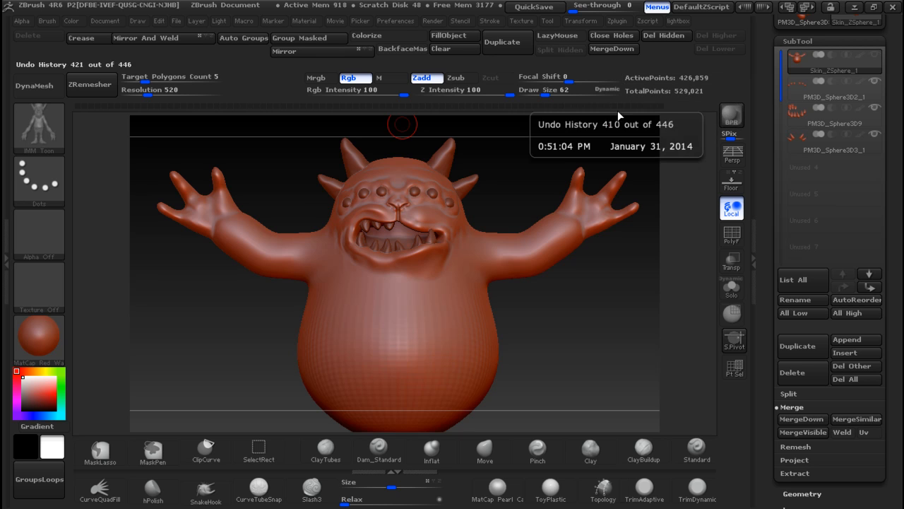
{"action": "mouse_move", "coordinate": [541, 325]}
{"action": "left_mouse_down"}
{"action": "mouse_move", "coordinate": [609, 343]}
{"action": "mouse_move", "coordinate": [568, 327]}
{"action": "mouse_move", "coordinate": [532, 330]}
{"action": "left_mouse_up"}
{"action": "left_click", "coordinate": [732, 243]}
{"action": "left_click", "coordinate": [732, 242]}
{"action": "left_click", "coordinate": [732, 243]}
{"action": "left_click", "coordinate": [732, 243]}
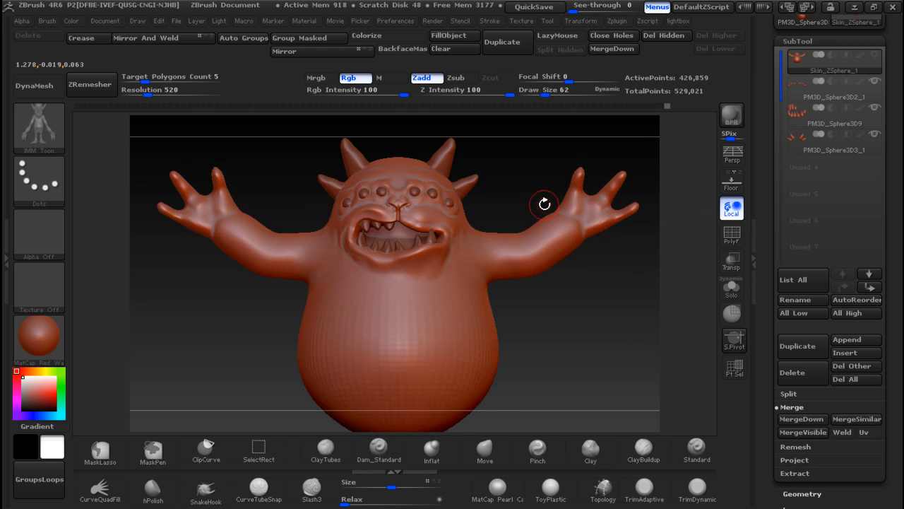
{"action": "left_click_drag", "start_coordinate": [527, 188], "coordinate": [549, 185]}
{"action": "right_click_drag", "start_coordinate": [597, 300], "coordinate": [584, 284], "text": "ctrl"}
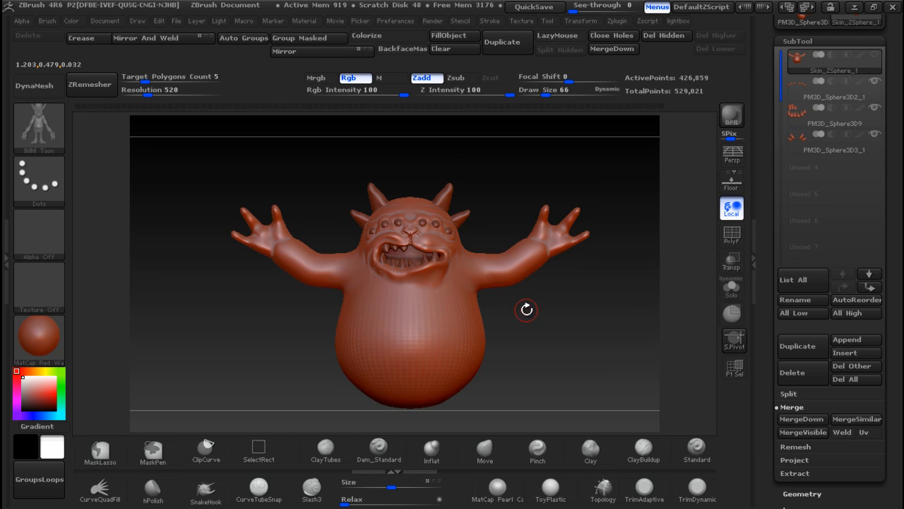
Enlarge the brush, study the furry monster reference photo in Windows Photo Viewer, and return to ZBrush
{"action": "key", "text": "bracketright"}
{"action": "key", "text": "bracketright"}
{"action": "key", "text": "alt+Tab"}
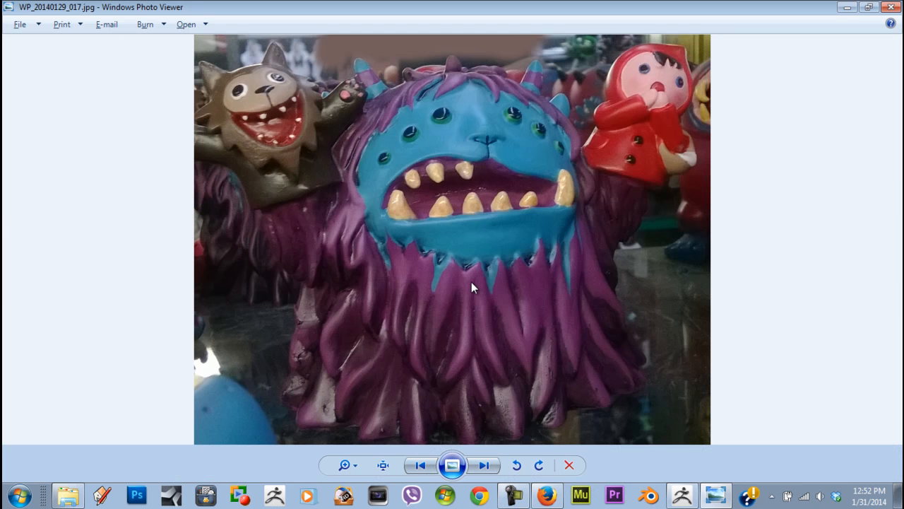
{"action": "key", "text": "alt+Tab"}
{"action": "key", "text": "alt+Tab"}
{"action": "key", "text": "alt+Tab"}
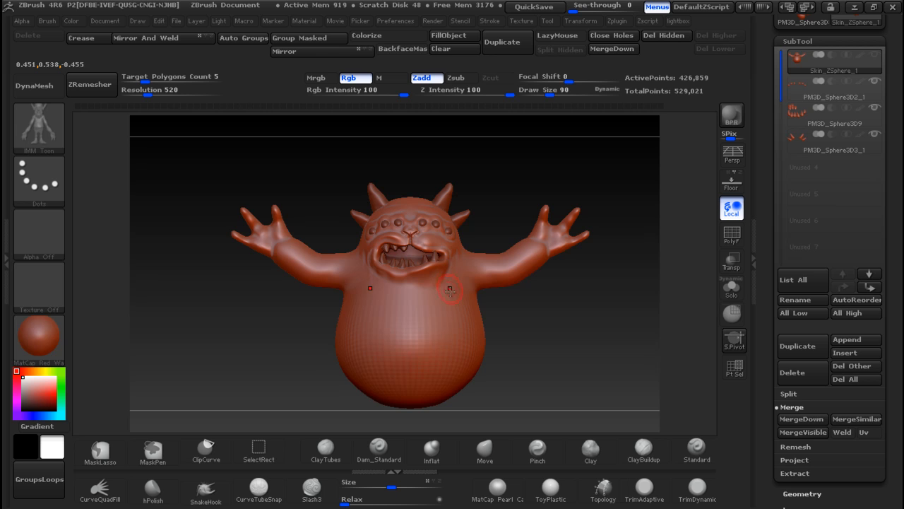
Mask the whole body and unmask both hands with the MaskPen brush at draw size 130
{"action": "left_click", "coordinate": [535, 319], "text": "ctrl"}
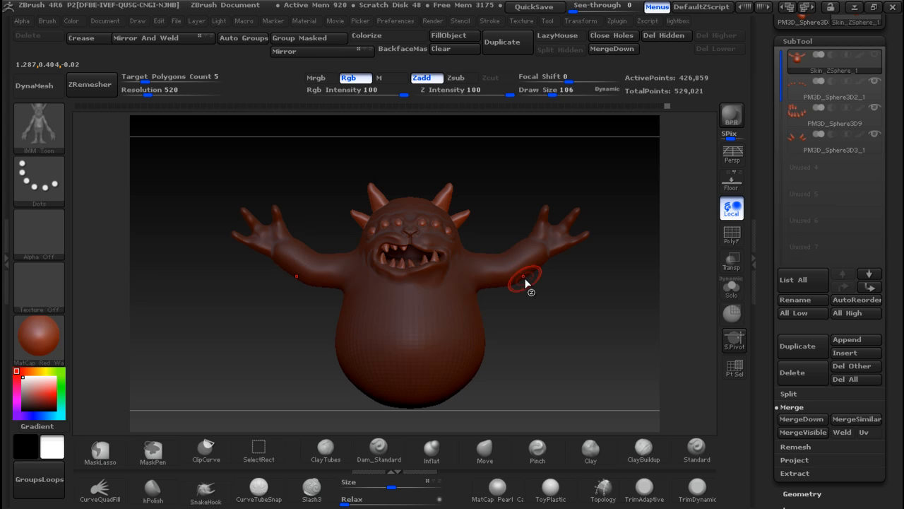
{"action": "key", "text": "ctrl"}
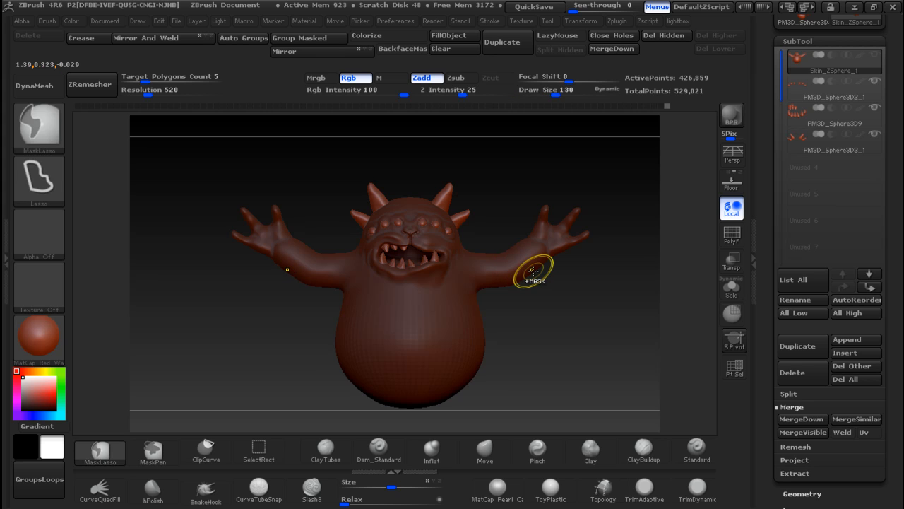
{"action": "left_click", "coordinate": [47, 141]}
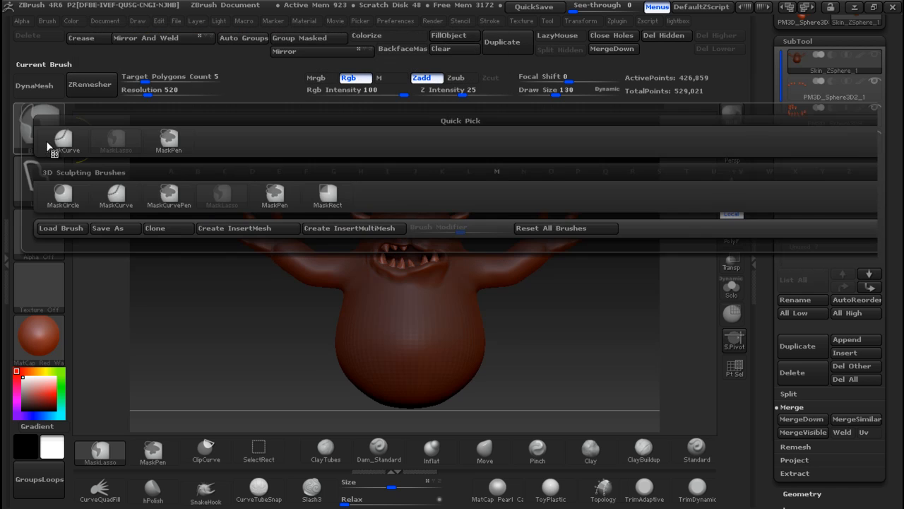
{"action": "left_click", "coordinate": [168, 139]}
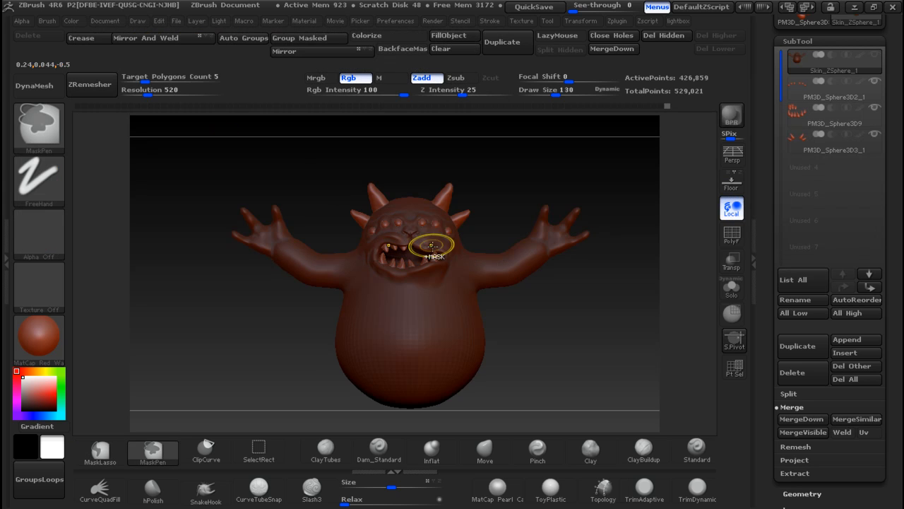
{"action": "left_click_drag", "start_coordinate": [541, 249], "coordinate": [564, 220], "text": "ctrl+alt"}
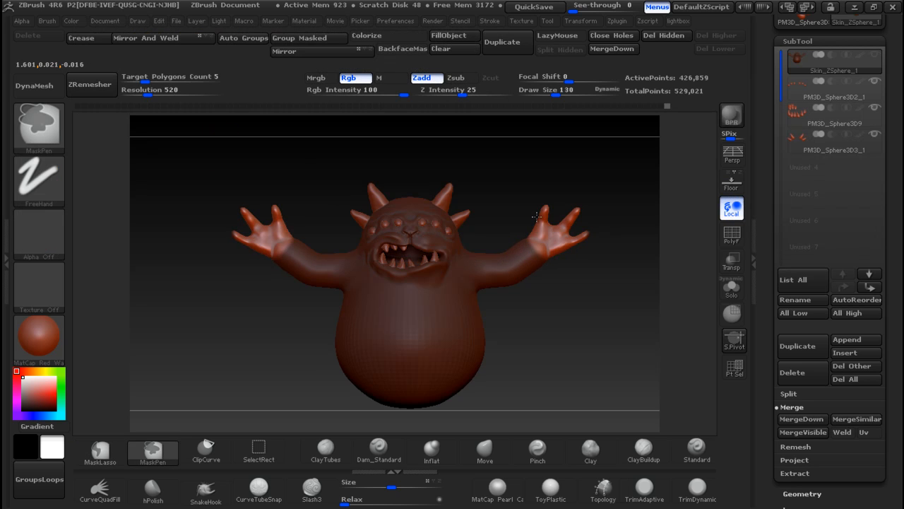
{"action": "mouse_move", "coordinate": [527, 193]}
{"action": "left_mouse_down"}
{"action": "mouse_move", "coordinate": [423, 228]}
{"action": "mouse_move", "coordinate": [541, 196]}
{"action": "mouse_move", "coordinate": [494, 213]}
{"action": "left_mouse_up"}
{"action": "key", "text": "ctrl"}
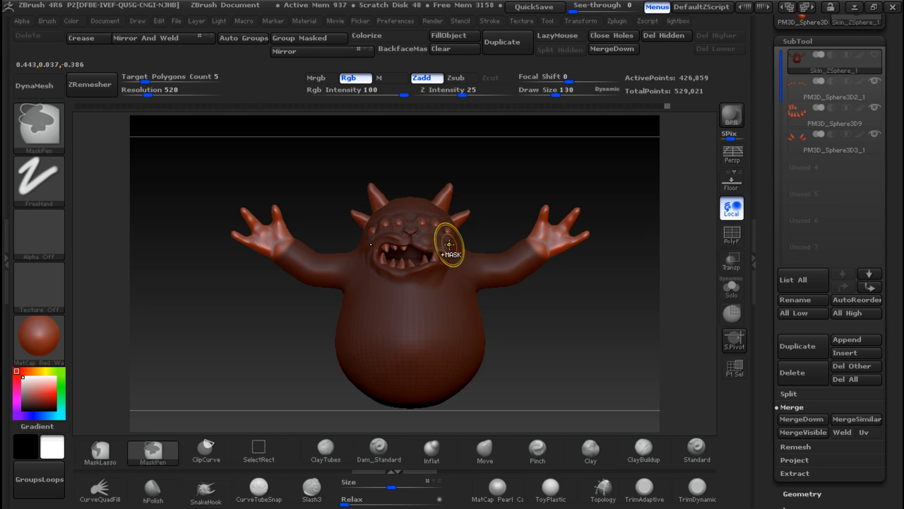
Unmask the face around the eyes, nose and mouth with MaskPen, checking the reference photo
{"action": "mouse_move", "coordinate": [448, 244]}
{"action": "left_mouse_down", "text": "ctrl+alt"}
{"action": "mouse_move", "coordinate": [433, 227]}
{"action": "mouse_move", "coordinate": [412, 227]}
{"action": "mouse_move", "coordinate": [440, 254]}
{"action": "mouse_move", "coordinate": [408, 279]}
{"action": "mouse_move", "coordinate": [413, 253]}
{"action": "mouse_move", "coordinate": [440, 252]}
{"action": "left_mouse_up", "text": "ctrl+alt"}
{"action": "key", "text": "alt+Tab"}
{"action": "key", "text": "alt+Tab"}
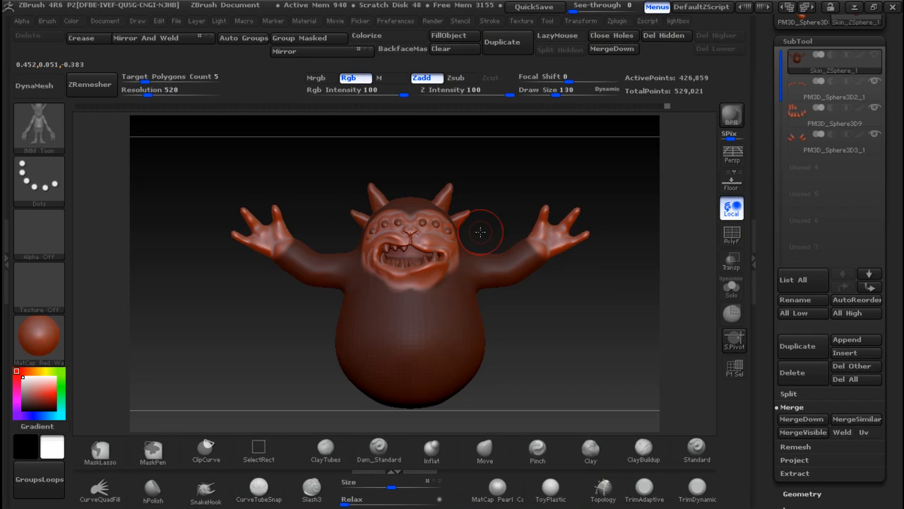
{"action": "mouse_move", "coordinate": [501, 208]}
{"action": "left_mouse_down"}
{"action": "mouse_move", "coordinate": [581, 212]}
{"action": "mouse_move", "coordinate": [495, 223]}
{"action": "left_mouse_up"}
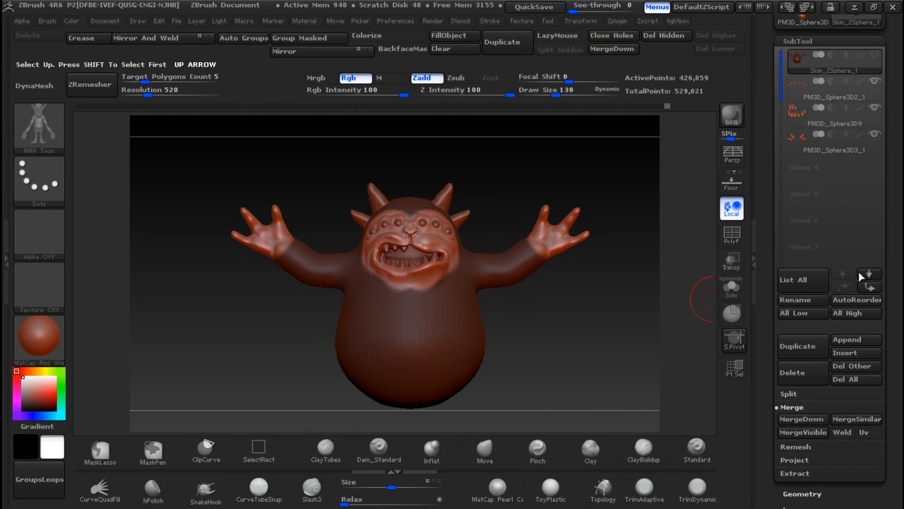
Load the Fibers160.ZFP preset from the LightBox fibers into FiberMesh and preview it on the masked body
{"action": "left_click_drag", "start_coordinate": [887, 277], "coordinate": [876, 155]}
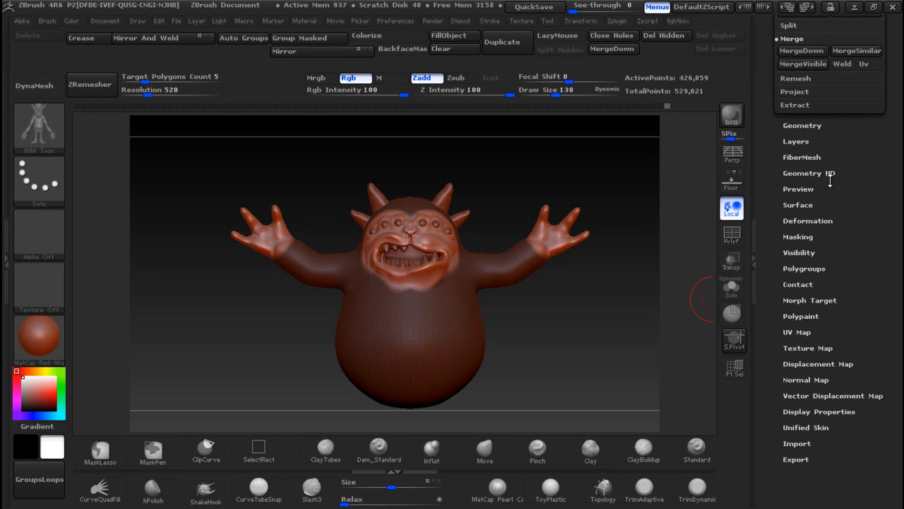
{"action": "left_click", "coordinate": [802, 157]}
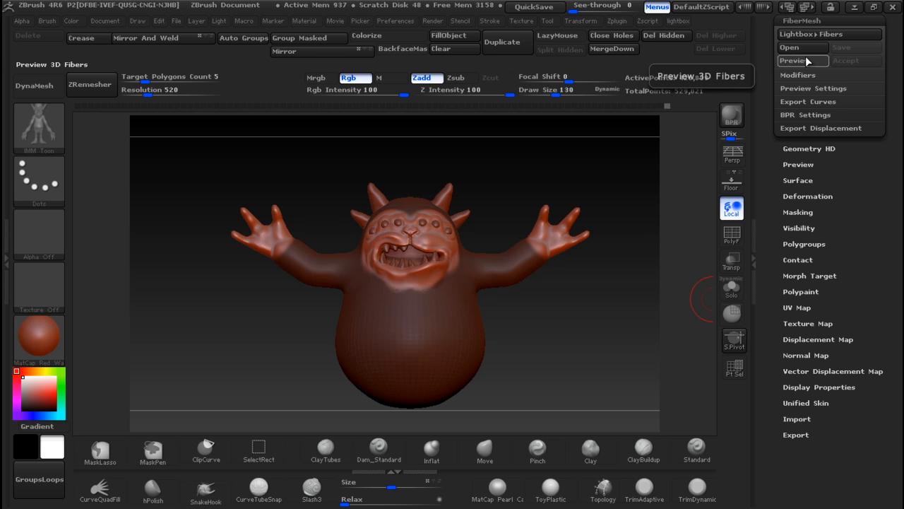
{"action": "left_click", "coordinate": [801, 32]}
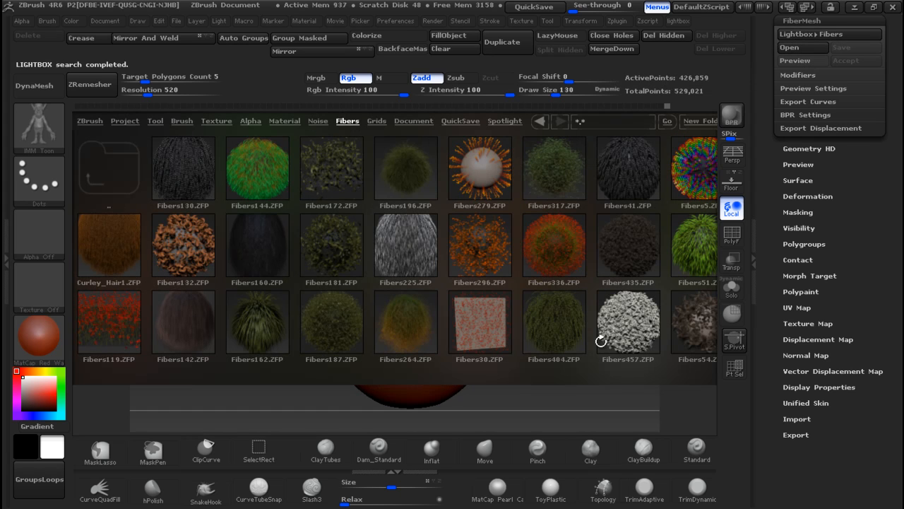
{"action": "double_click", "coordinate": [264, 244]}
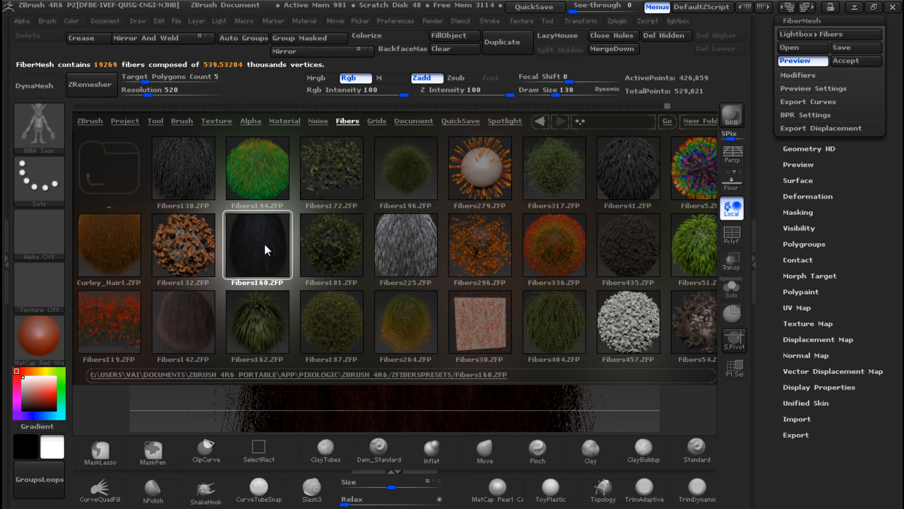
{"action": "key", "text": "comma"}
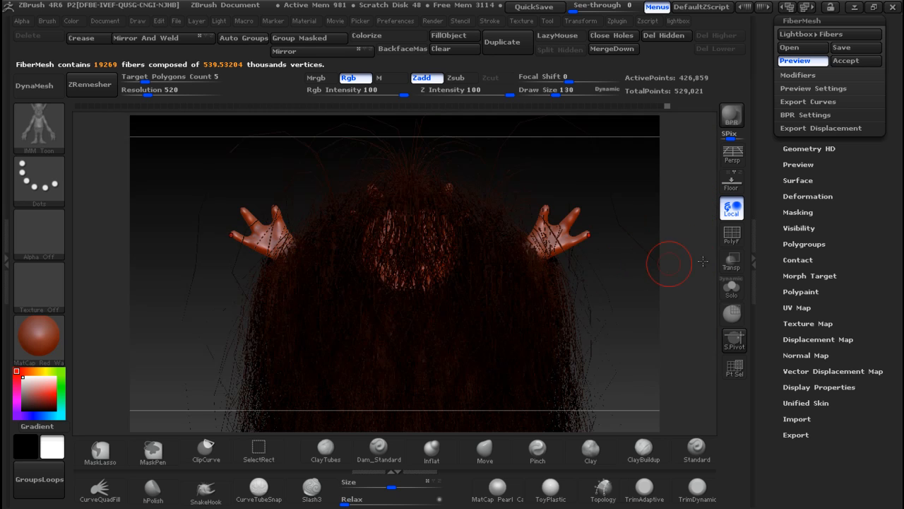
{"action": "right_click_drag", "start_coordinate": [628, 299], "coordinate": [611, 257], "text": "ctrl"}
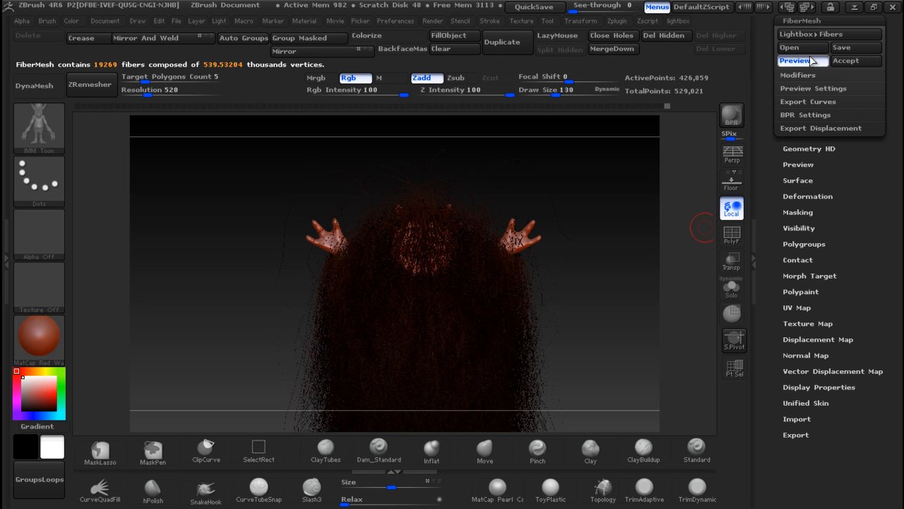
Shorten the preview fur by setting the FiberMesh Length to 120.147
{"action": "left_click", "coordinate": [807, 75]}
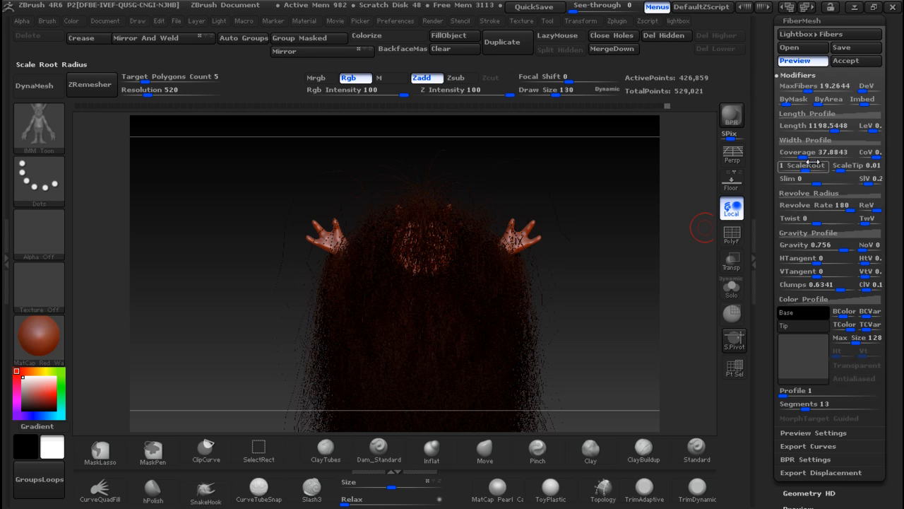
{"action": "left_click_drag", "start_coordinate": [836, 131], "coordinate": [797, 130]}
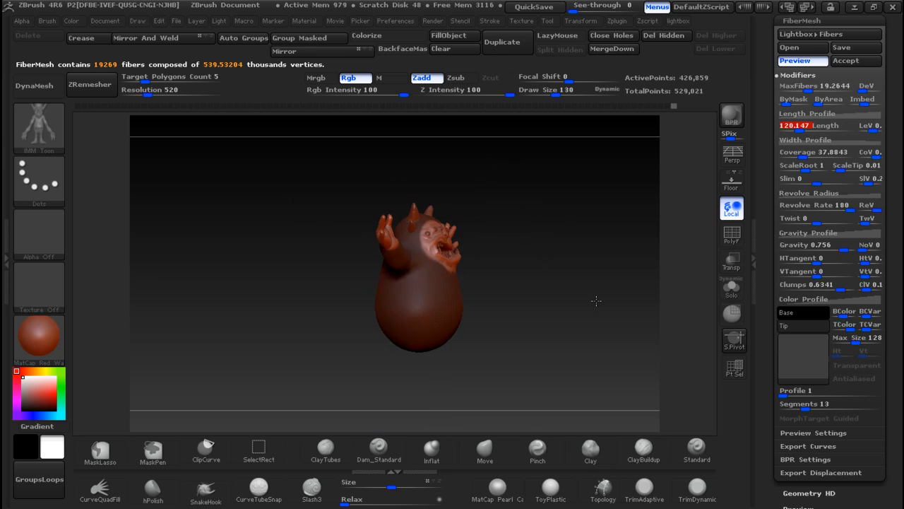
{"action": "right_click_drag", "start_coordinate": [574, 215], "coordinate": [591, 281], "text": "ctrl"}
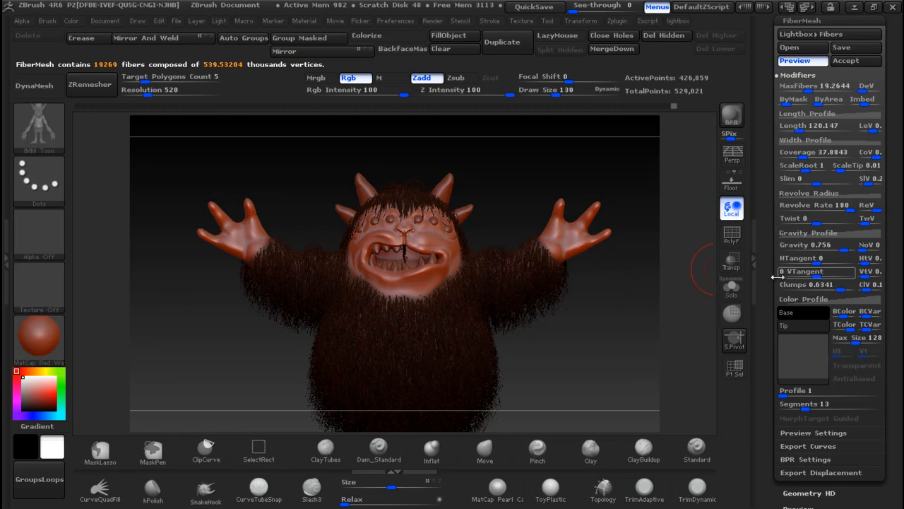
Set the fibers' base color to magenta-purple and the tip color to violet, checking the reference photo
{"action": "left_click", "coordinate": [803, 314]}
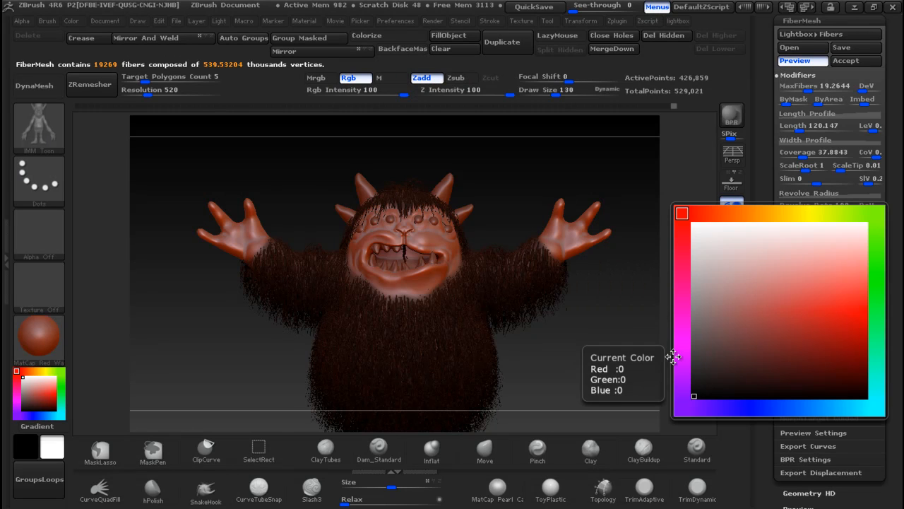
{"action": "left_click", "coordinate": [684, 349]}
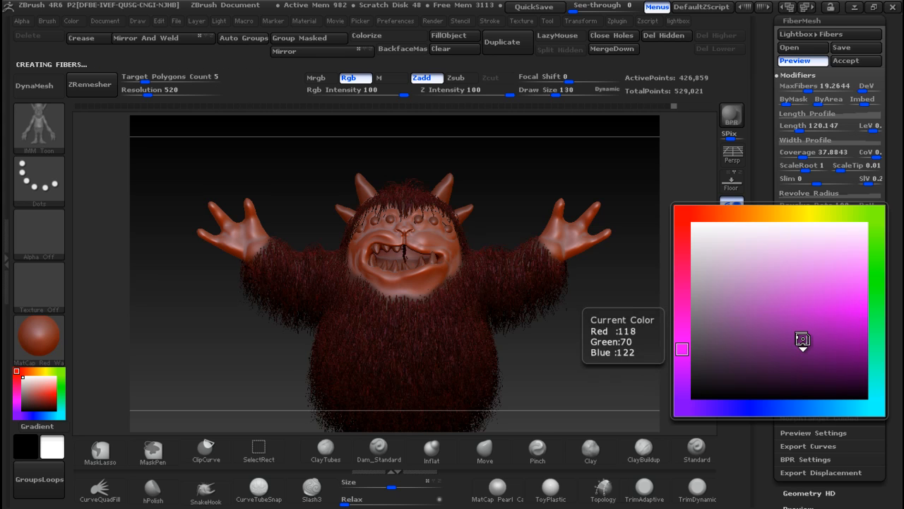
{"action": "left_click", "coordinate": [826, 351]}
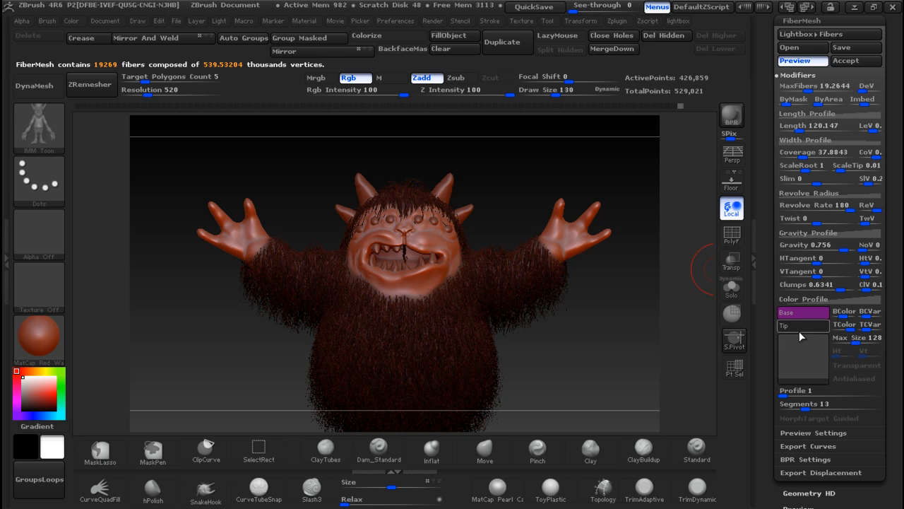
{"action": "left_click", "coordinate": [811, 336]}
{"action": "left_click", "coordinate": [681, 393]}
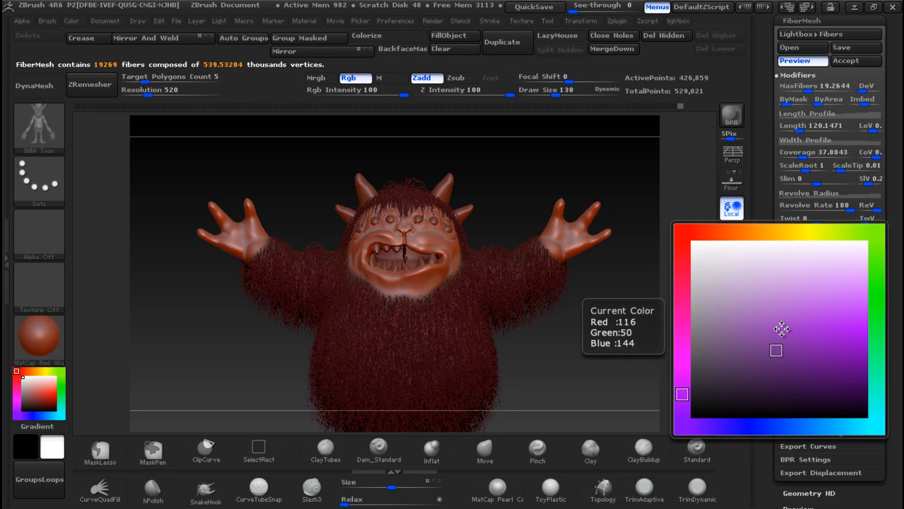
{"action": "key", "text": "alt+Tab"}
{"action": "key", "text": "alt+Tab"}
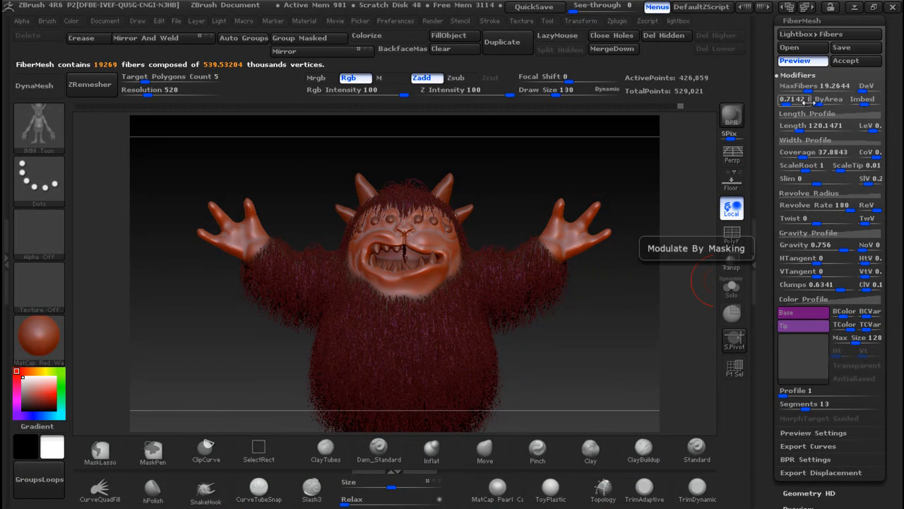
Set the FiberMesh MaxFibers to 2.1651, Coverage to 454.2787 and Gravity to 0.4878 for sparser, thicker strands
{"action": "left_click_drag", "start_coordinate": [806, 89], "coordinate": [798, 91]}
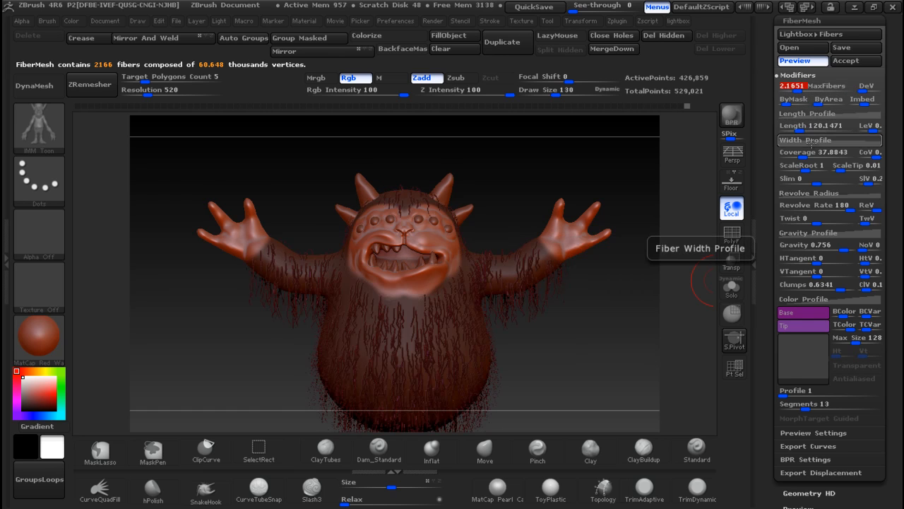
{"action": "left_click_drag", "start_coordinate": [806, 152], "coordinate": [820, 154]}
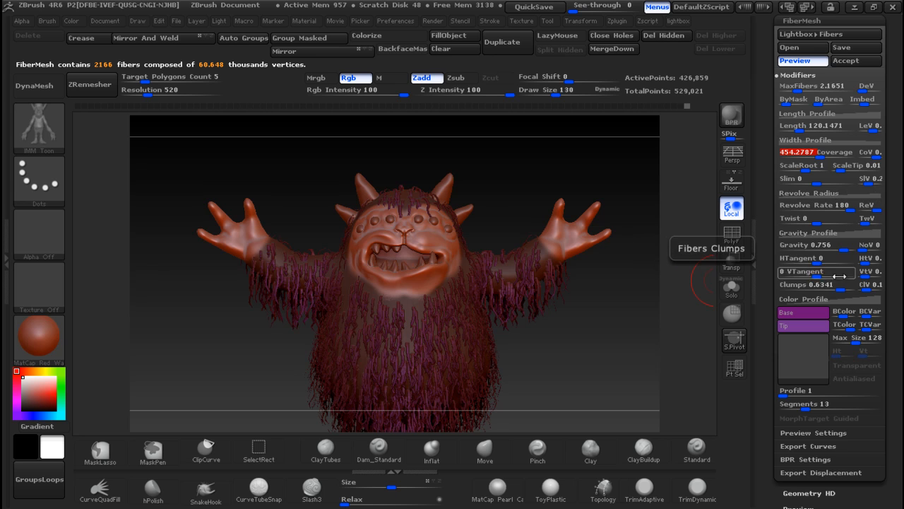
{"action": "mouse_move", "coordinate": [833, 246]}
{"action": "left_mouse_down"}
{"action": "mouse_move", "coordinate": [816, 247]}
{"action": "mouse_move", "coordinate": [836, 248]}
{"action": "left_mouse_up"}
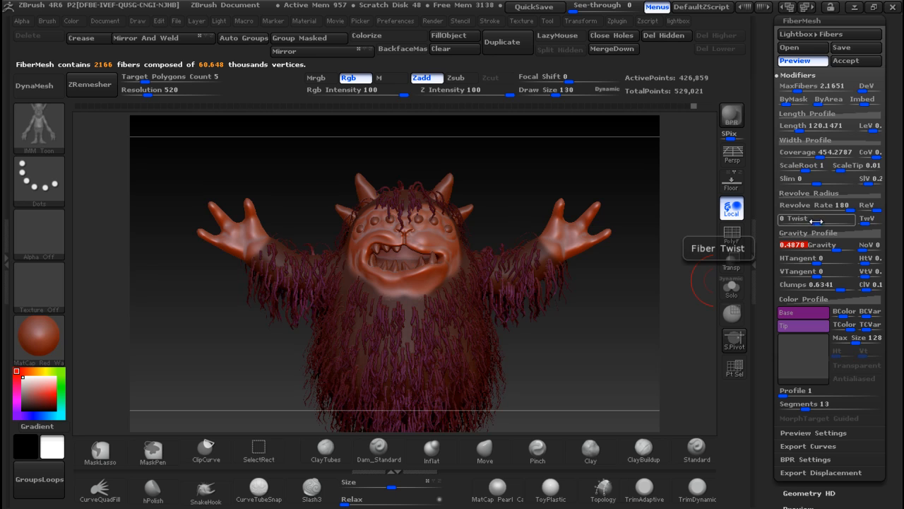
Set the fiber Slim value to 0.6341 and ScaleRoot to 2.1137
{"action": "left_click_drag", "start_coordinate": [813, 181], "coordinate": [838, 183]}
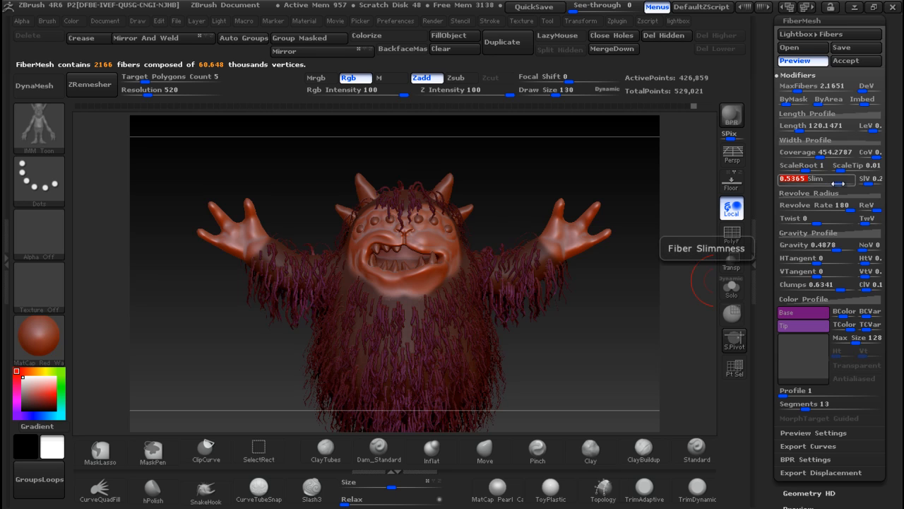
{"action": "left_click_drag", "start_coordinate": [838, 183], "coordinate": [843, 183]}
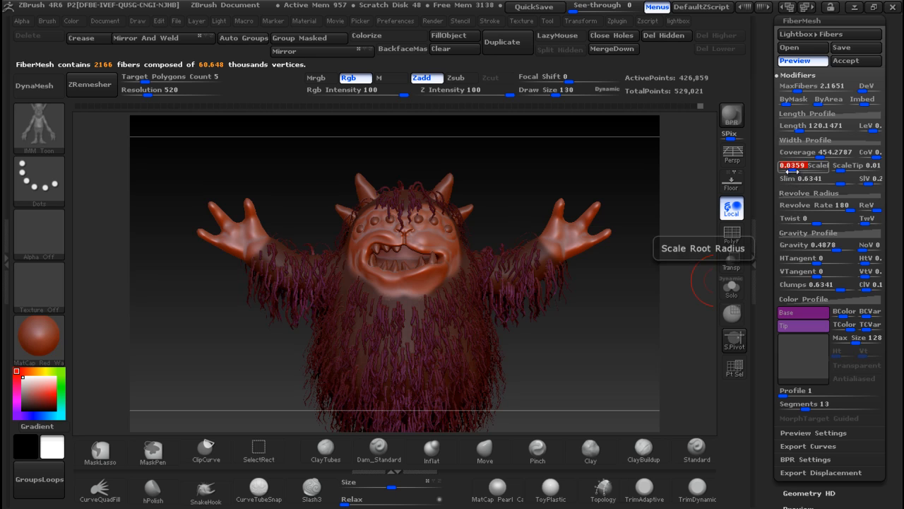
{"action": "left_click_drag", "start_coordinate": [792, 170], "coordinate": [811, 170]}
Raise the FiberMesh ByMask value and set MaxFibers to 6.5351 for denser fur
{"action": "left_click_drag", "start_coordinate": [784, 99], "coordinate": [806, 89]}
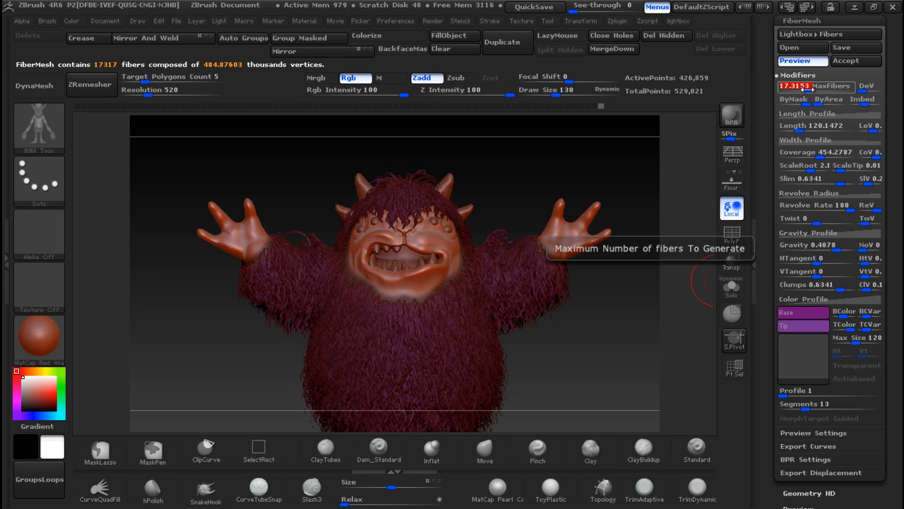
{"action": "left_click_drag", "start_coordinate": [803, 86], "coordinate": [800, 86]}
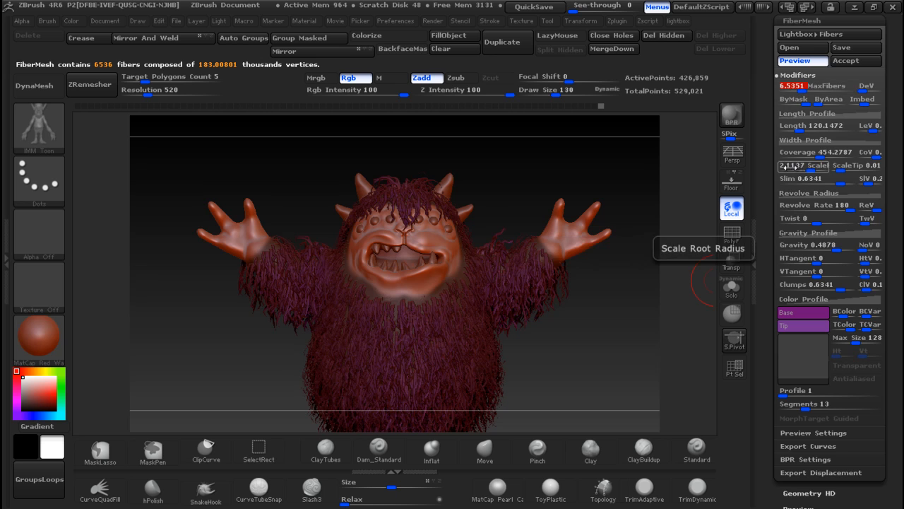
Set the FiberMesh MaxFibers to 12.3466 and Segments to 26 for denser, smoother strands
{"action": "left_click_drag", "start_coordinate": [803, 90], "coordinate": [800, 90]}
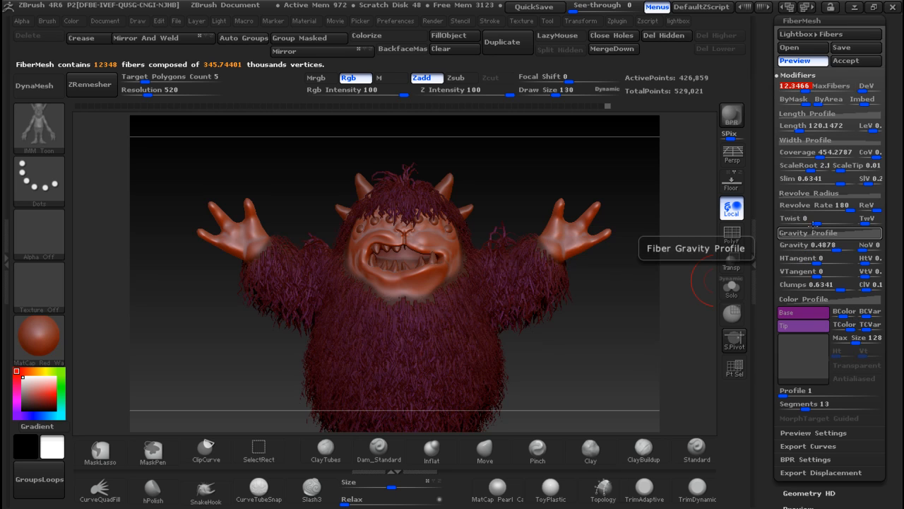
{"action": "mouse_move", "coordinate": [822, 224]}
{"action": "left_mouse_down"}
{"action": "mouse_move", "coordinate": [786, 221]}
{"action": "mouse_move", "coordinate": [818, 219]}
{"action": "left_mouse_up"}
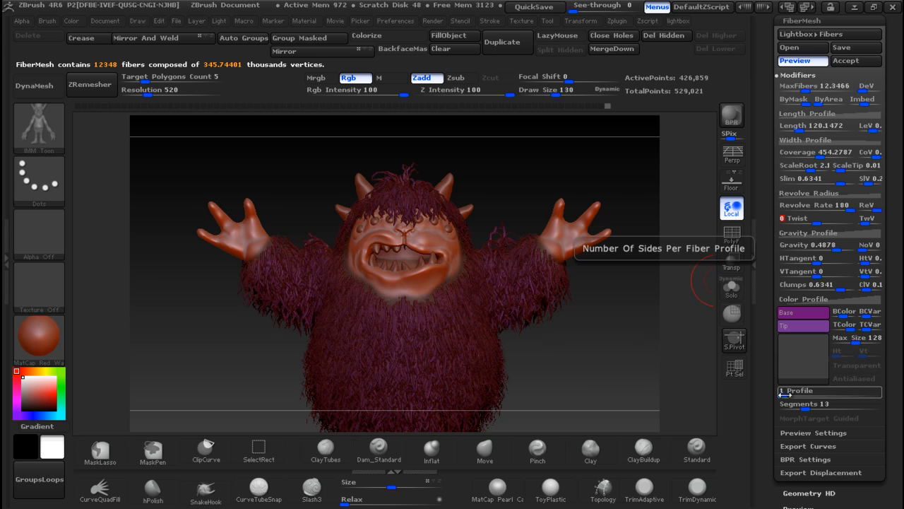
{"action": "left_click_drag", "start_coordinate": [805, 409], "coordinate": [797, 410]}
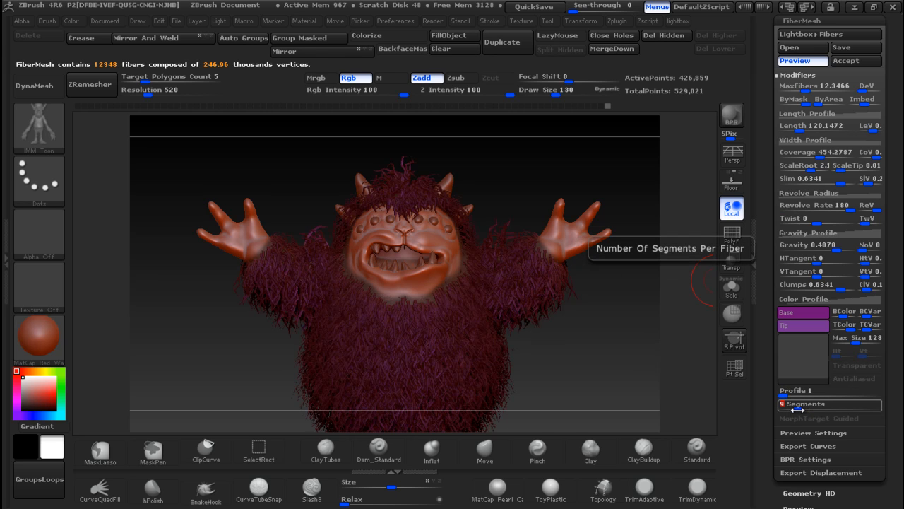
{"action": "left_click_drag", "start_coordinate": [796, 409], "coordinate": [830, 408]}
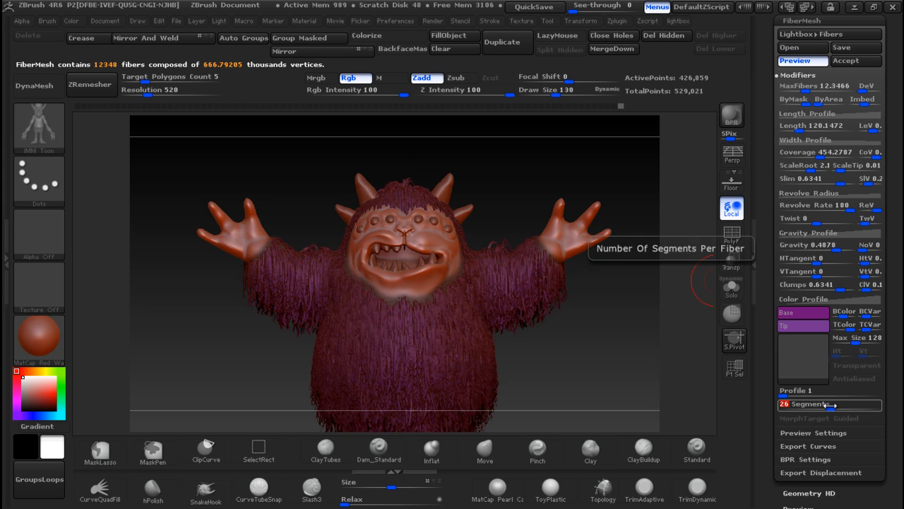
Set the fibers' Max Size to 69, Revolve Rate to 100.9756 and ScaleTip to 0.01
{"action": "left_click_drag", "start_coordinate": [855, 339], "coordinate": [848, 343]}
{"action": "left_click_drag", "start_coordinate": [898, 304], "coordinate": [899, 282]}
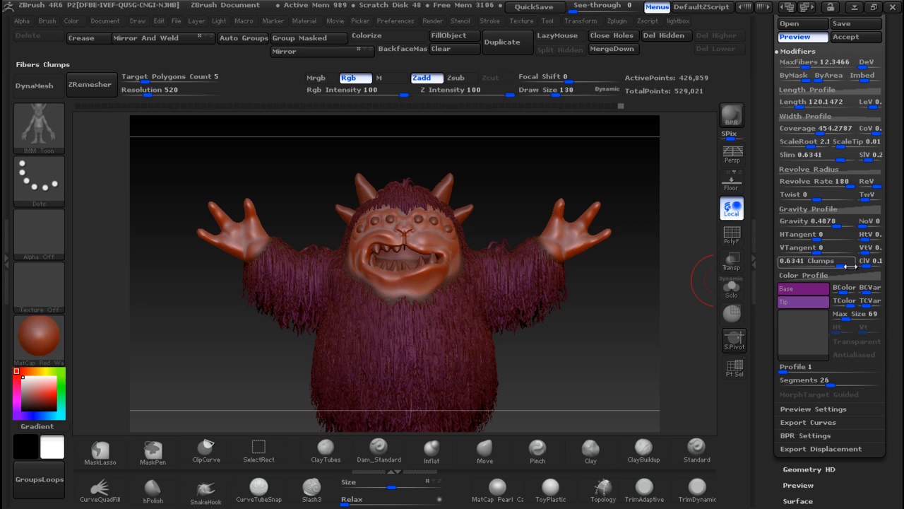
{"action": "left_click_drag", "start_coordinate": [835, 181], "coordinate": [841, 182]}
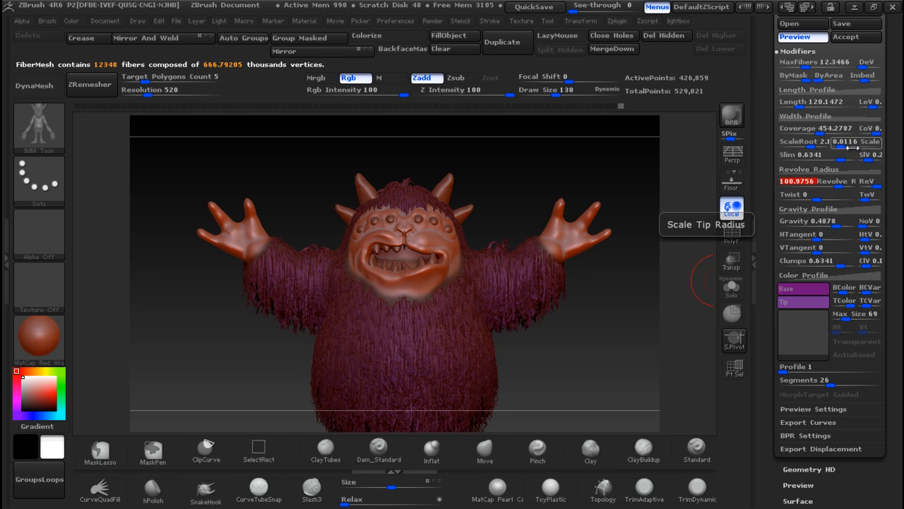
{"action": "mouse_move", "coordinate": [837, 145]}
{"action": "left_mouse_down"}
{"action": "mouse_move", "coordinate": [853, 147]}
{"action": "mouse_move", "coordinate": [827, 151]}
{"action": "left_mouse_up"}
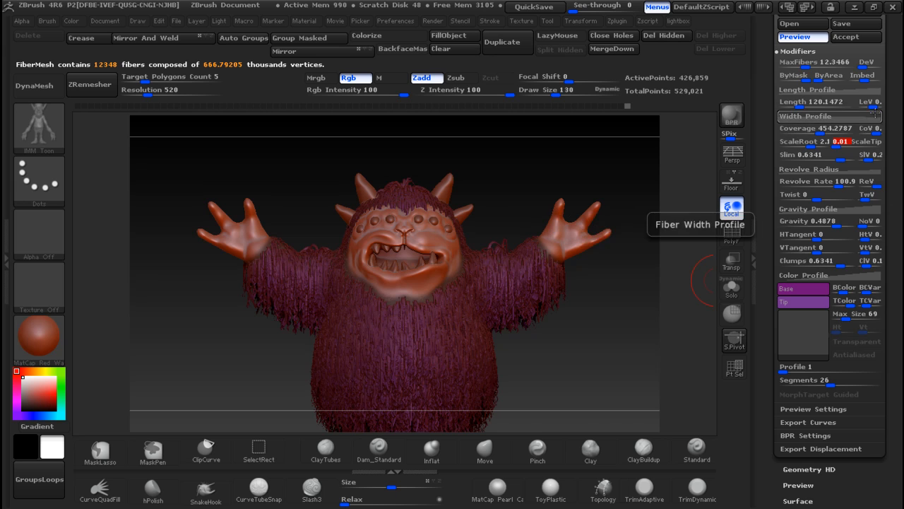
Accept the previewed fibers as a subtool, declining Fast Preview mode
{"action": "left_click_drag", "start_coordinate": [889, 86], "coordinate": [896, 119]}
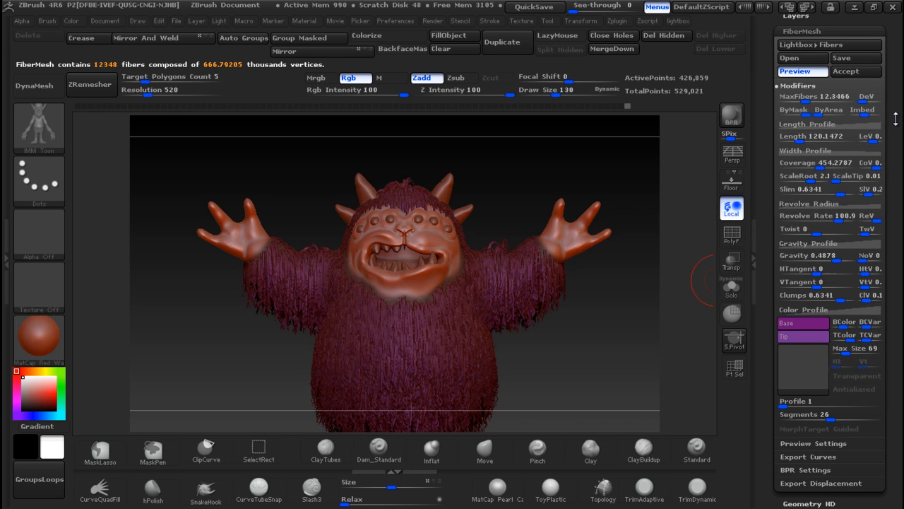
{"action": "left_click", "coordinate": [860, 73]}
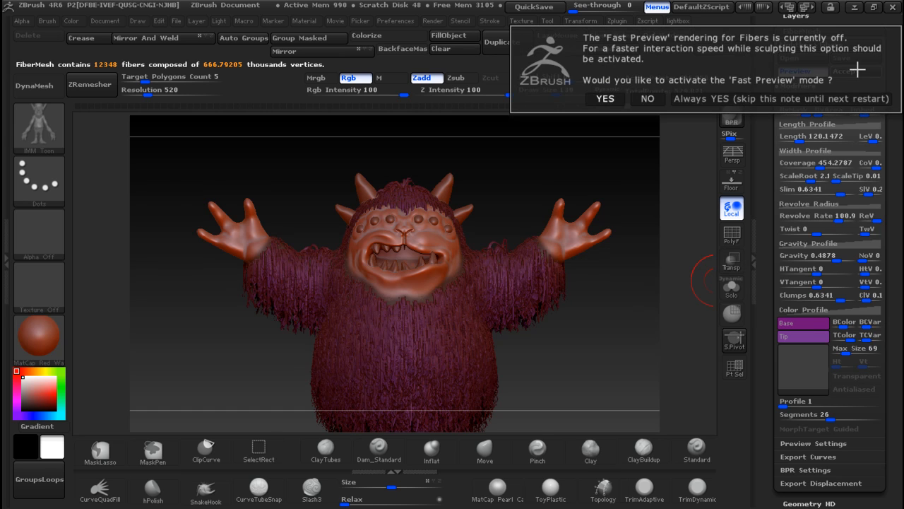
{"action": "left_click", "coordinate": [638, 98]}
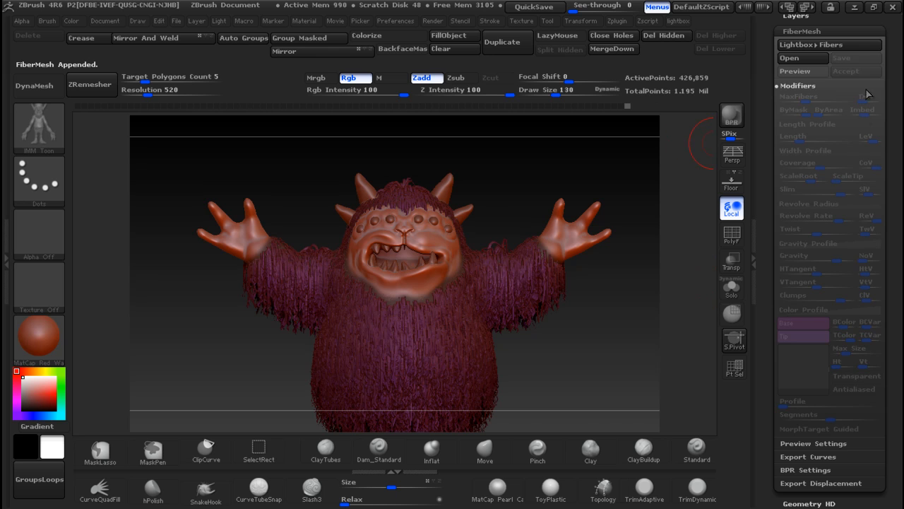
Select the Fibers47 subtool and make the Skin_ZSphere_1 body visible with it
{"action": "left_click", "coordinate": [808, 32]}
{"action": "left_click_drag", "start_coordinate": [879, 69], "coordinate": [901, 195]}
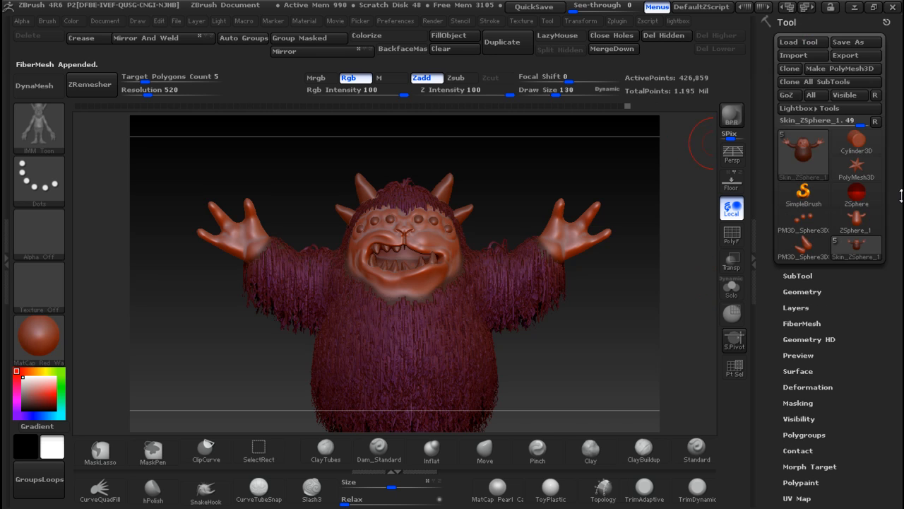
{"action": "left_click", "coordinate": [805, 274]}
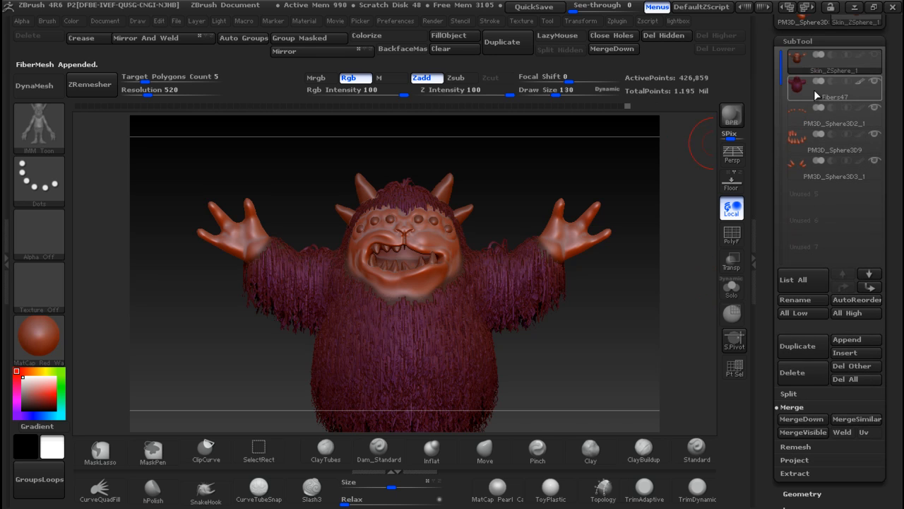
{"action": "left_click", "coordinate": [816, 92]}
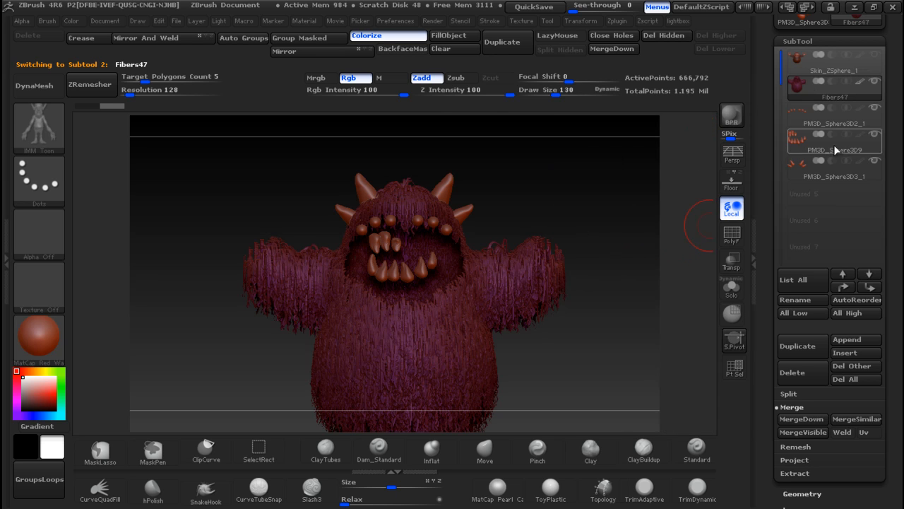
{"action": "left_click", "coordinate": [874, 56]}
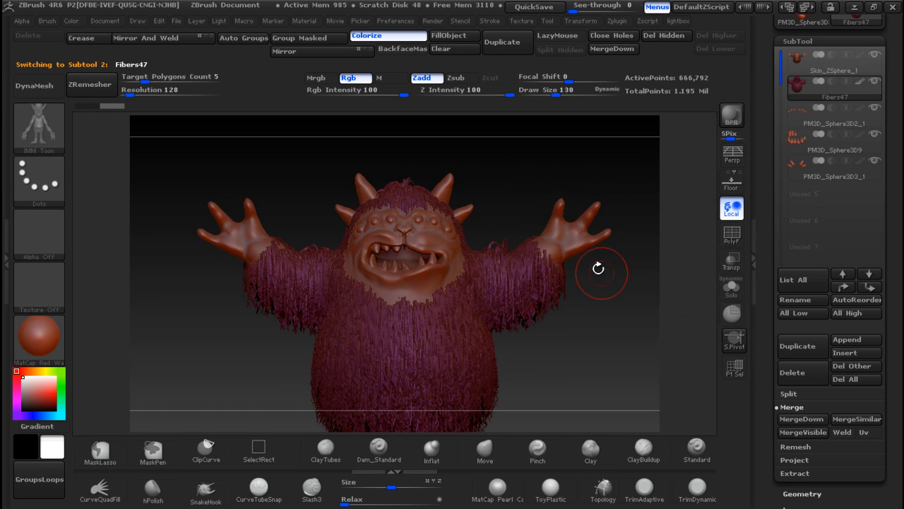
Render the furry monster with BPR, first at full view and again close up on the face
{"action": "left_click", "coordinate": [732, 118]}
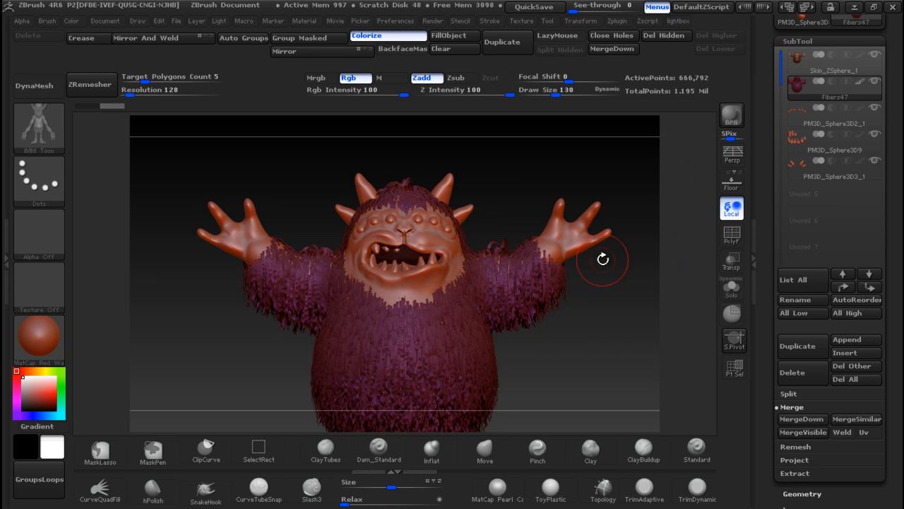
{"action": "mouse_move", "coordinate": [507, 178]}
{"action": "right_mouse_down", "text": "ctrl"}
{"action": "mouse_move", "coordinate": [512, 243]}
{"action": "mouse_move", "coordinate": [535, 232]}
{"action": "right_mouse_up", "text": "ctrl"}
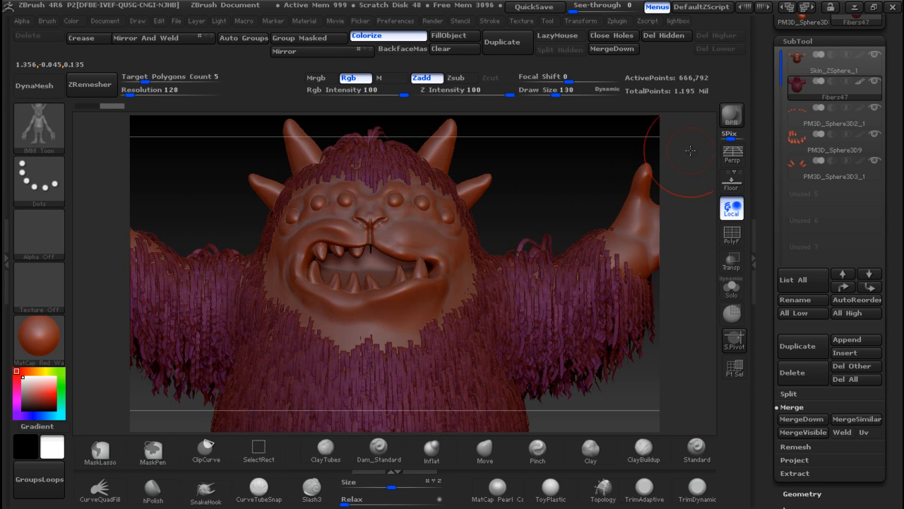
{"action": "left_click", "coordinate": [732, 116]}
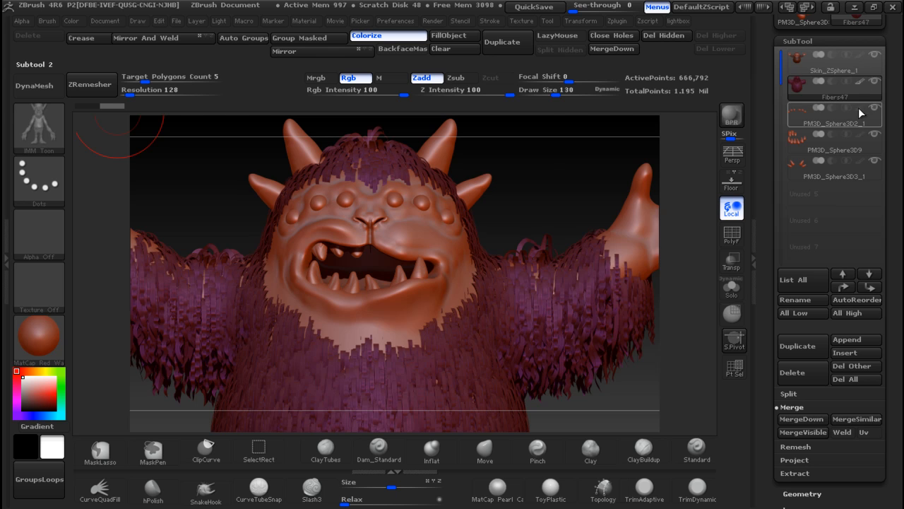
Delete the Fibers47 subtool and select the Skin_ZSphere_1 body
{"action": "left_click", "coordinate": [799, 369]}
{"action": "left_click", "coordinate": [651, 400]}
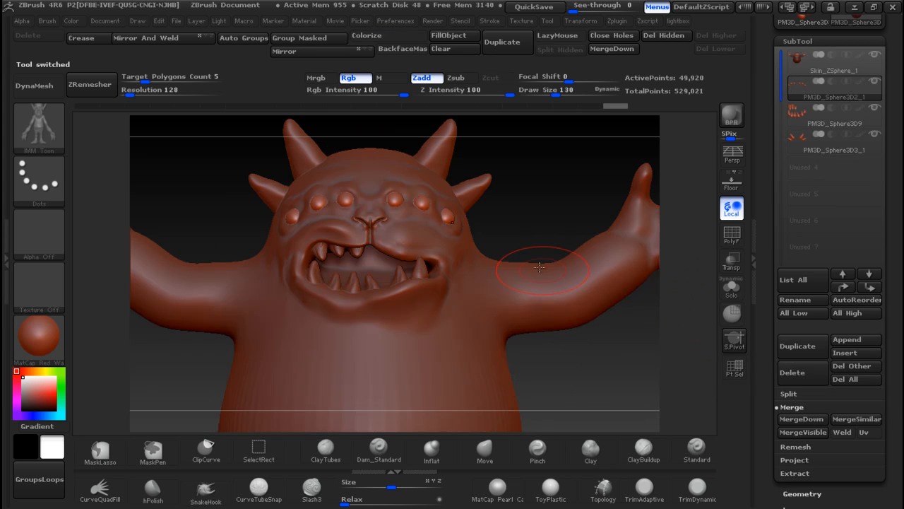
{"action": "left_click", "coordinate": [806, 64]}
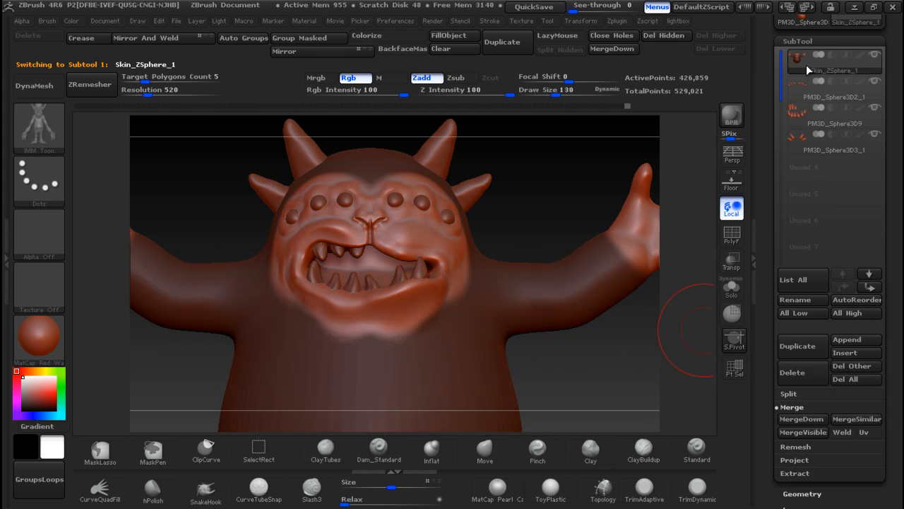
Load the Fibers196.ZFP preset as a new FiberMesh preview on the body
{"action": "scroll", "coordinate": [894, 286], "scroll_direction": "down", "scroll_amount": 5}
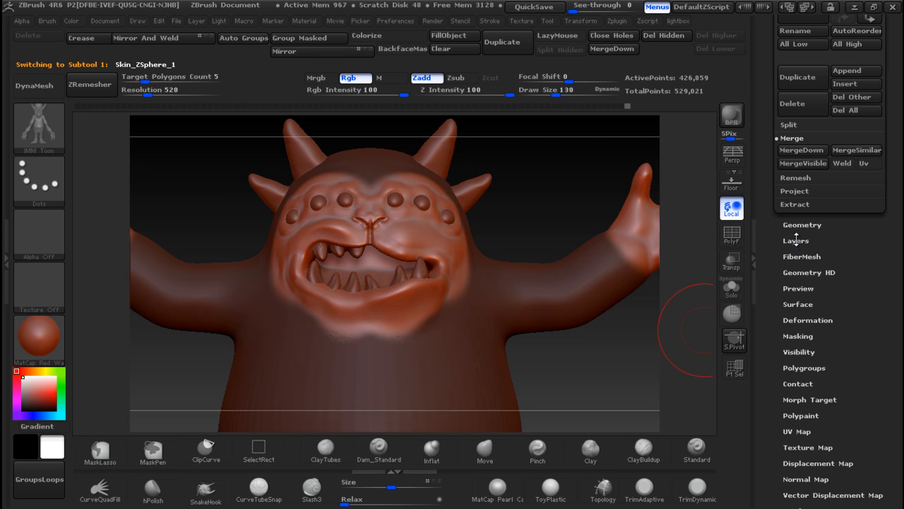
{"action": "left_click", "coordinate": [807, 256]}
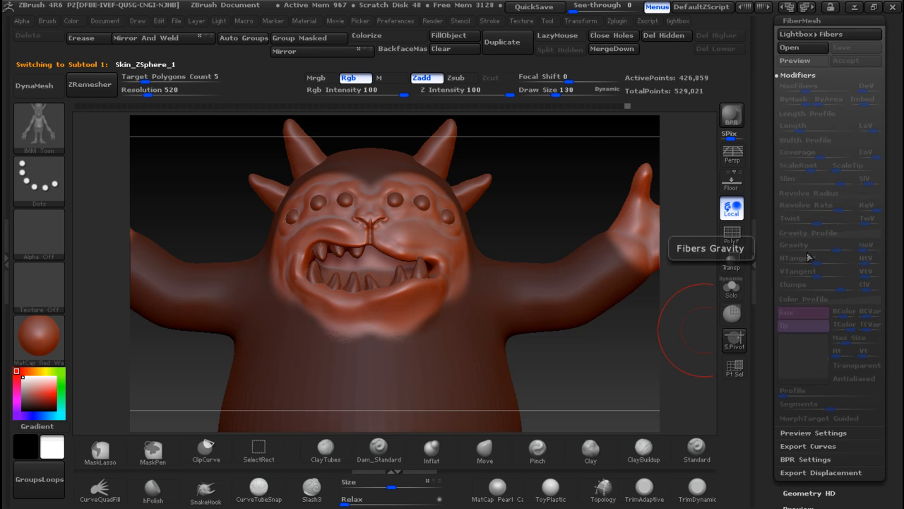
{"action": "left_click", "coordinate": [813, 35]}
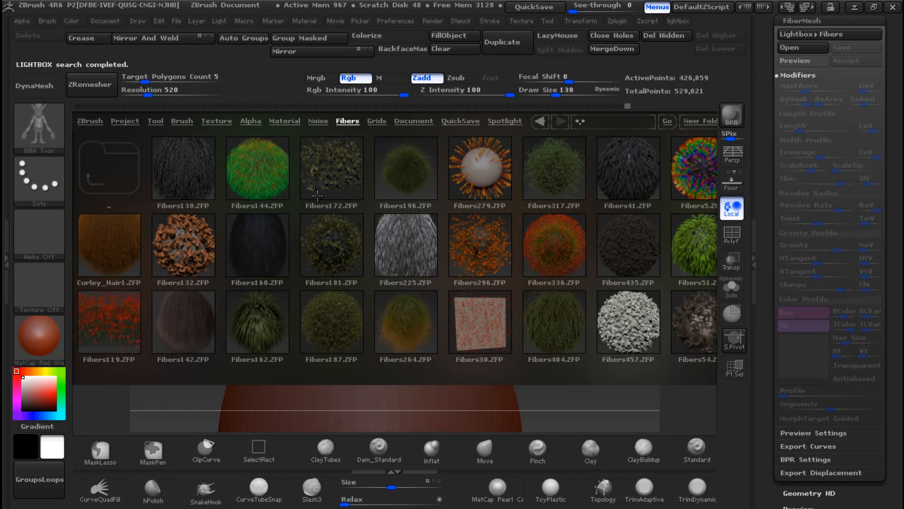
{"action": "left_click", "coordinate": [415, 175]}
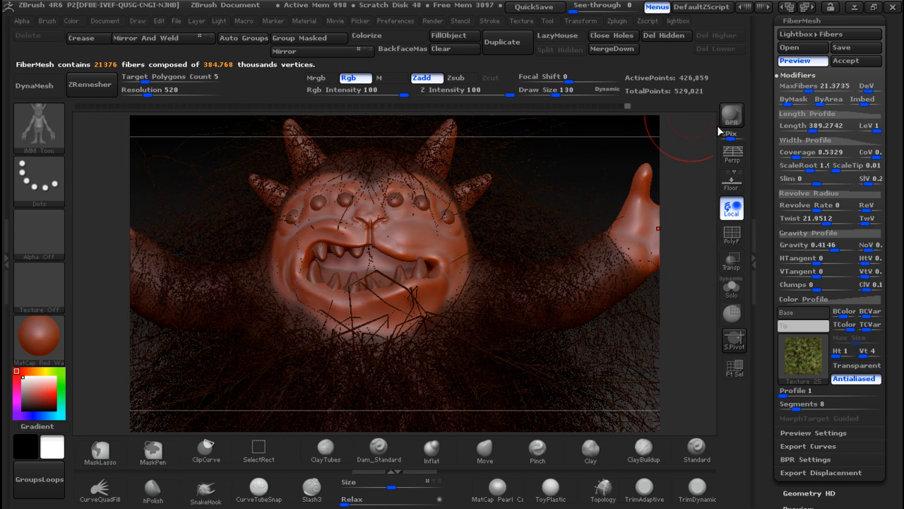
Set the new fibers' MaxFibers to 136.5113 and Length to 84.776 for shorter, denser fur
{"action": "mouse_move", "coordinate": [805, 131]}
{"action": "left_mouse_down"}
{"action": "mouse_move", "coordinate": [783, 130]}
{"action": "mouse_move", "coordinate": [797, 129]}
{"action": "left_mouse_up"}
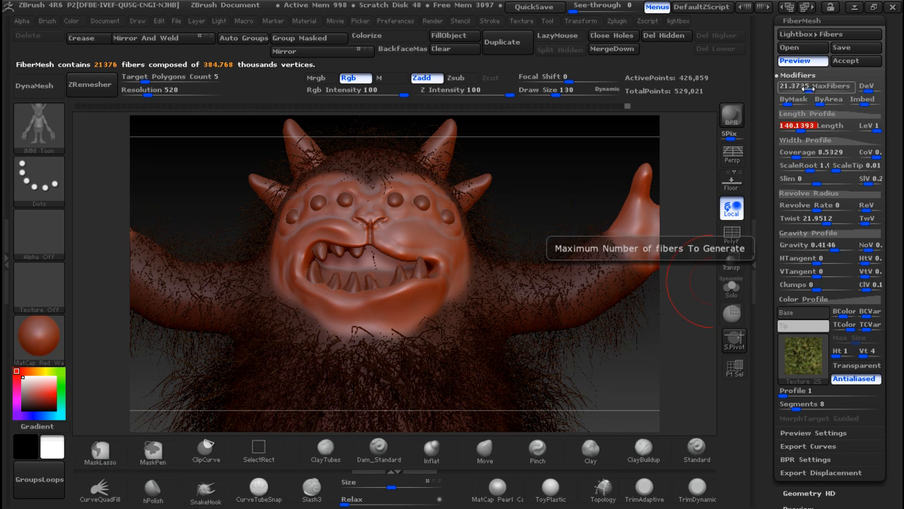
{"action": "left_click_drag", "start_coordinate": [803, 87], "coordinate": [821, 90]}
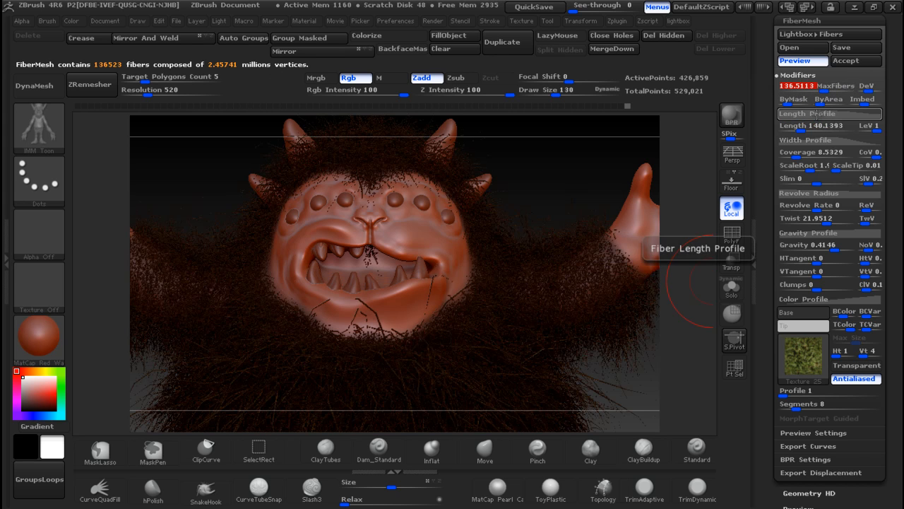
{"action": "left_click_drag", "start_coordinate": [802, 128], "coordinate": [796, 128]}
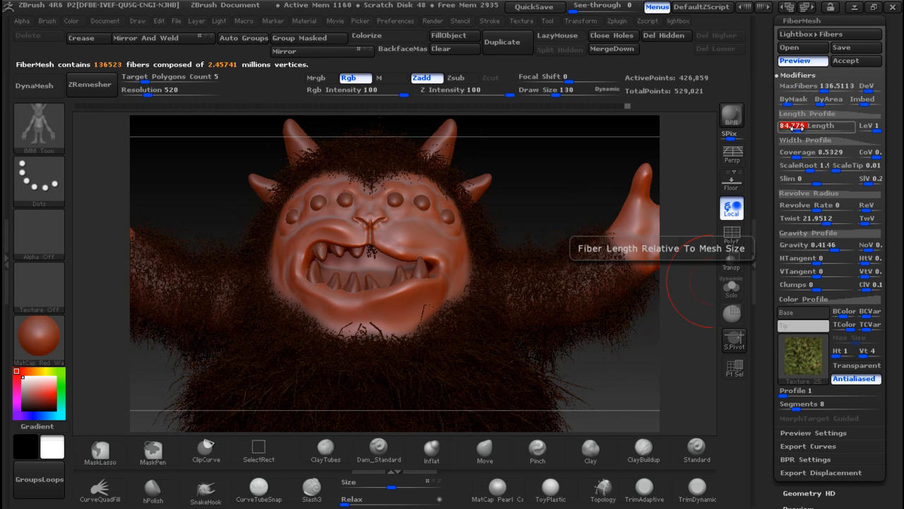
Remove the green texture from the fibers and set their Coverage to 48.4371
{"action": "left_click", "coordinate": [804, 355]}
{"action": "left_click", "coordinate": [313, 292]}
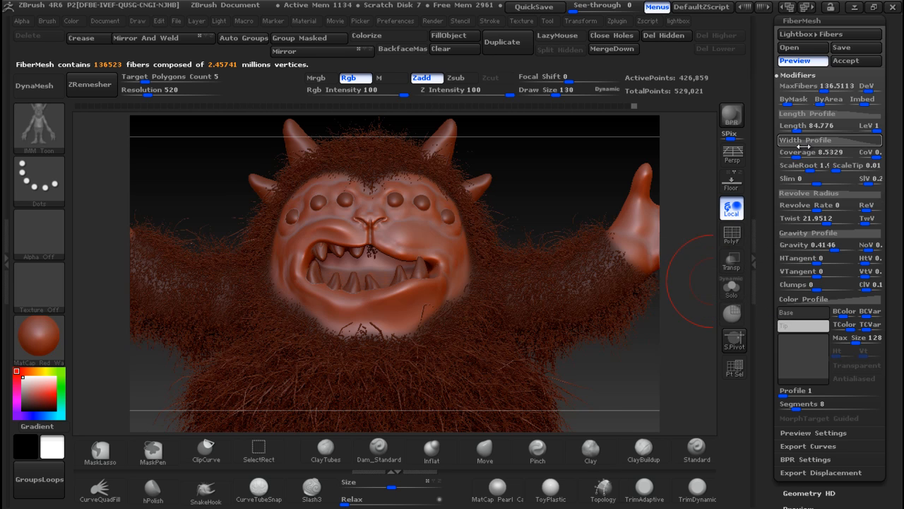
{"action": "left_click_drag", "start_coordinate": [786, 154], "coordinate": [805, 158]}
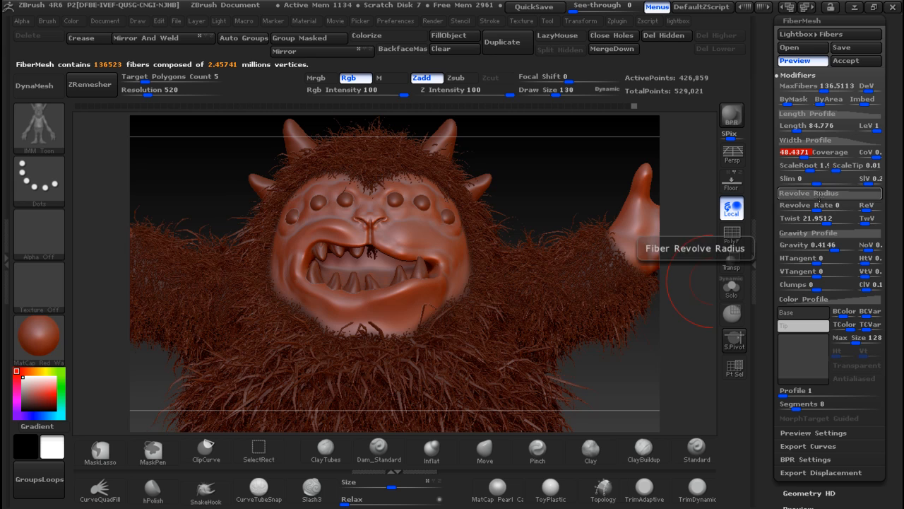
Set the fibers' Slim to -0.2926 and Gravity to 0.7317, keeping Revolve Rate at 0
{"action": "left_click_drag", "start_coordinate": [814, 184], "coordinate": [803, 185]}
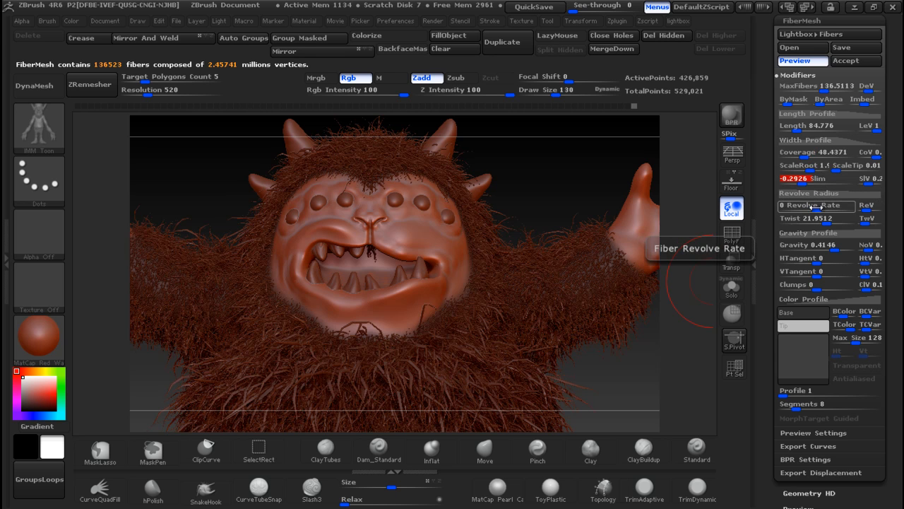
{"action": "mouse_move", "coordinate": [818, 209]}
{"action": "left_mouse_down"}
{"action": "mouse_move", "coordinate": [799, 209]}
{"action": "mouse_move", "coordinate": [814, 208]}
{"action": "left_mouse_up"}
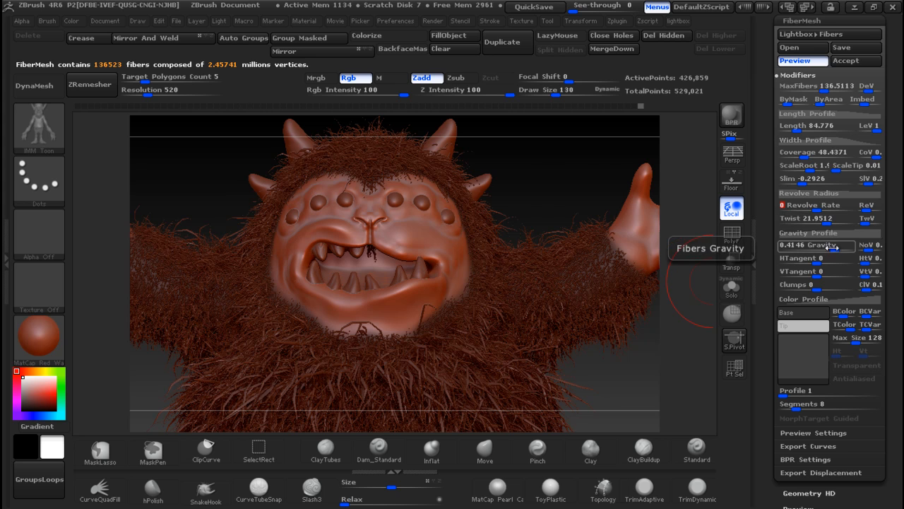
{"action": "mouse_move", "coordinate": [835, 248]}
{"action": "left_mouse_down"}
{"action": "mouse_move", "coordinate": [826, 245]}
{"action": "mouse_move", "coordinate": [843, 247]}
{"action": "left_mouse_up"}
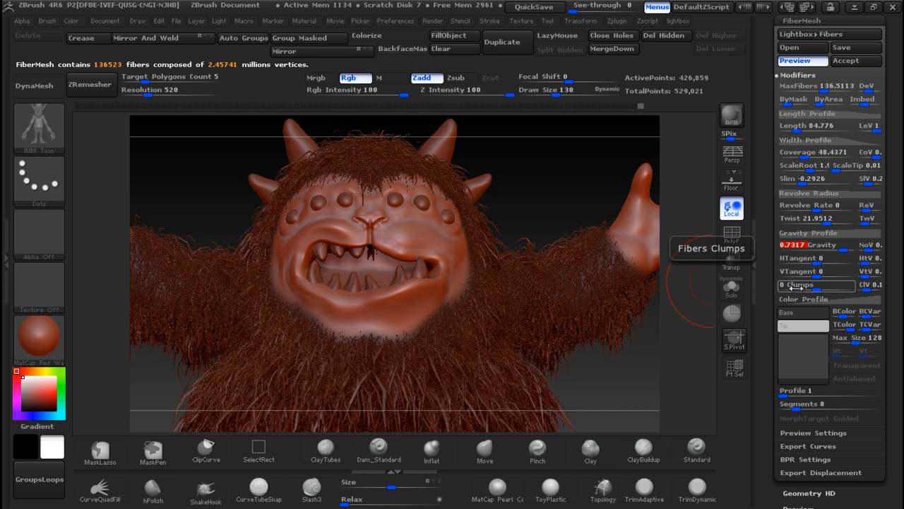
Set the base color of the FiberMesh fibers to a muted purple
{"action": "left_click_drag", "start_coordinate": [544, 177], "coordinate": [577, 280]}
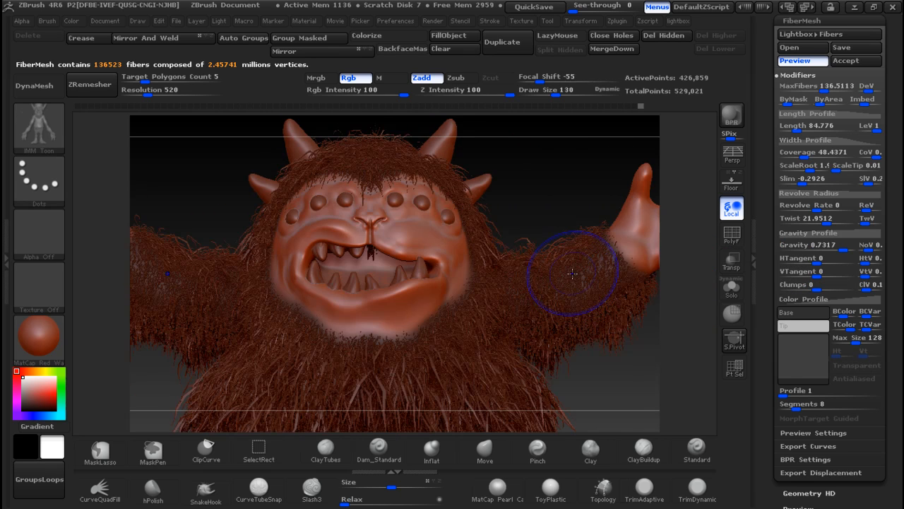
{"action": "key", "text": "f"}
{"action": "mouse_move", "coordinate": [577, 297]}
{"action": "right_mouse_down", "text": "ctrl"}
{"action": "mouse_move", "coordinate": [573, 264]}
{"action": "mouse_move", "coordinate": [563, 275]}
{"action": "right_mouse_up", "text": "ctrl"}
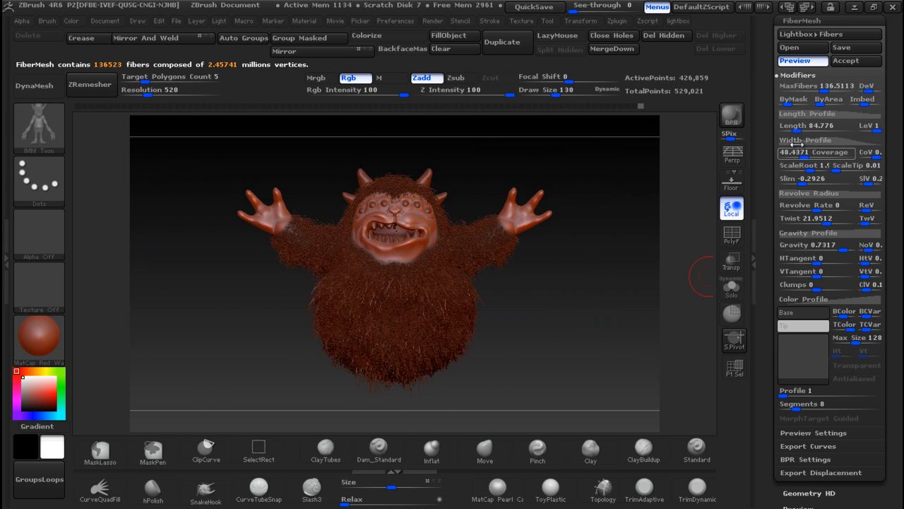
{"action": "left_click", "coordinate": [811, 313]}
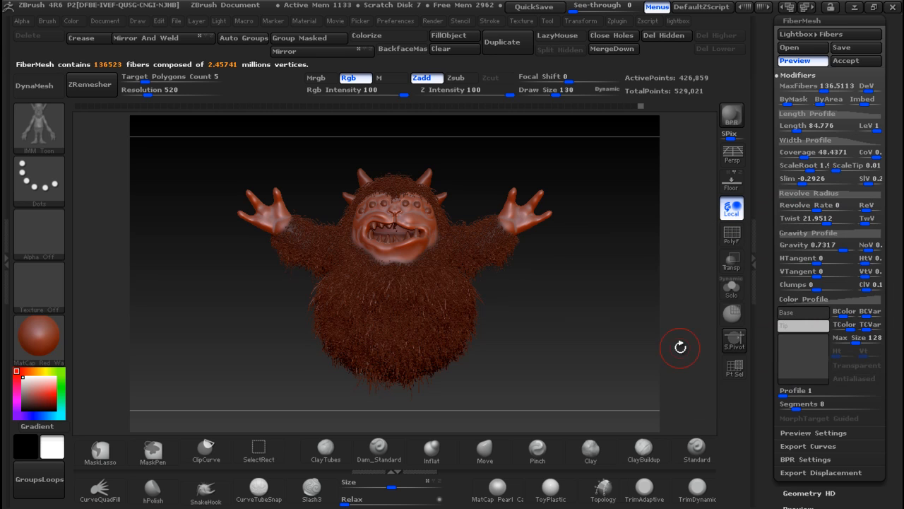
{"action": "left_click", "coordinate": [808, 316]}
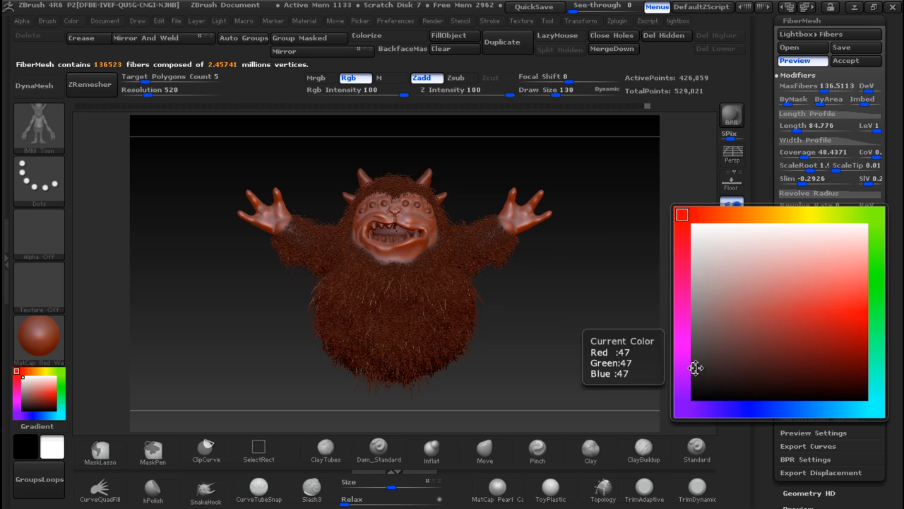
{"action": "left_click", "coordinate": [682, 368]}
{"action": "left_click", "coordinate": [801, 346]}
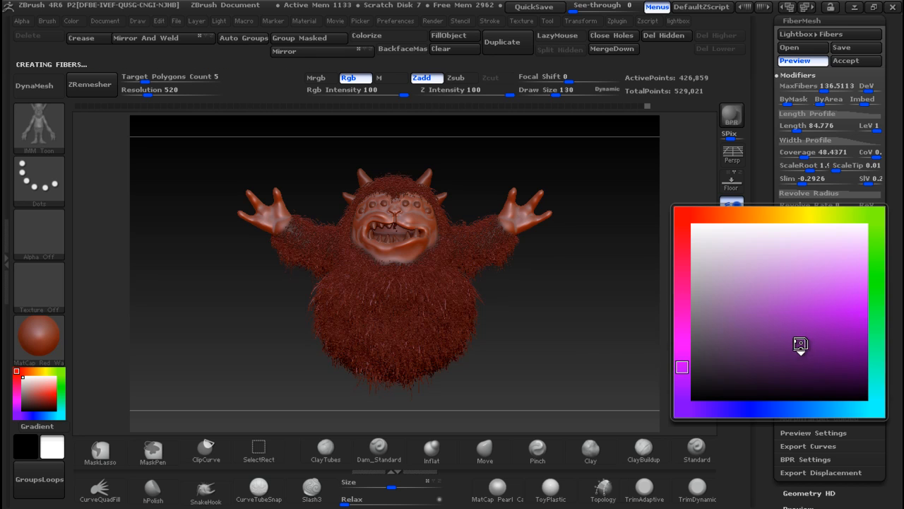
Set the fibers' tip color to a matching purple, about RGB 118, 36, 140
{"action": "left_click", "coordinate": [809, 329]}
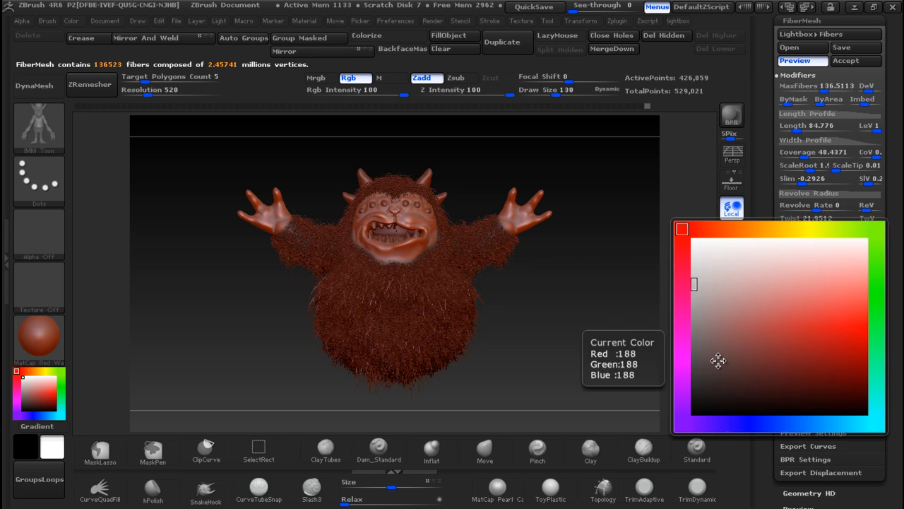
{"action": "left_click", "coordinate": [683, 382]}
{"action": "left_click", "coordinate": [796, 355]}
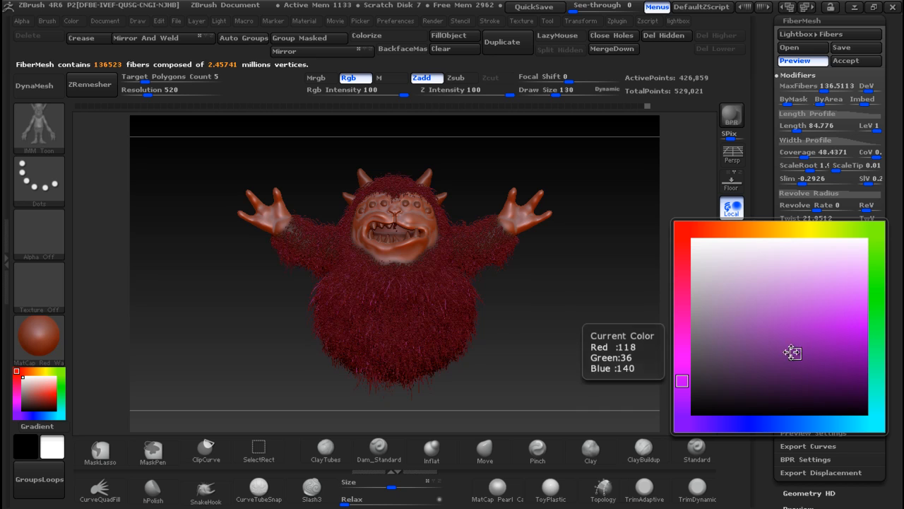
Accept the purple fibers as a new subtool with Fast Preview activated and render the fur with BPR
{"action": "left_click", "coordinate": [853, 60]}
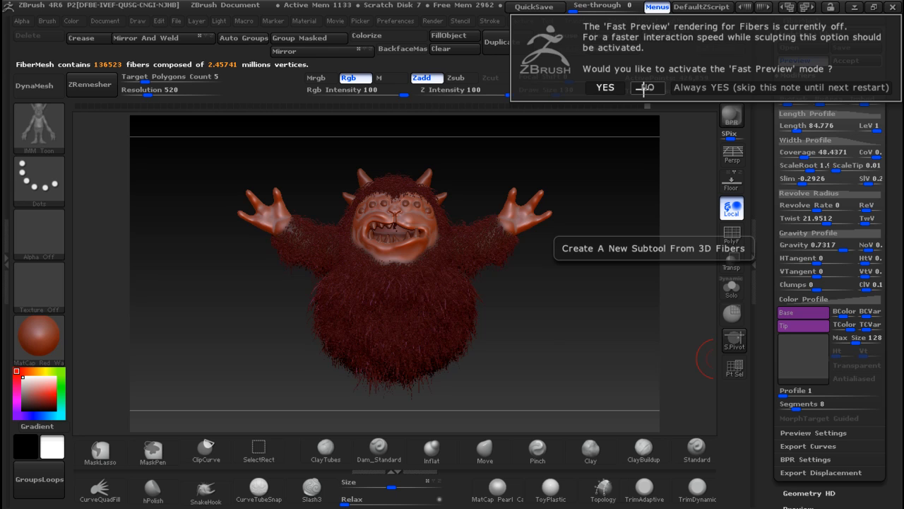
{"action": "left_click", "coordinate": [605, 88]}
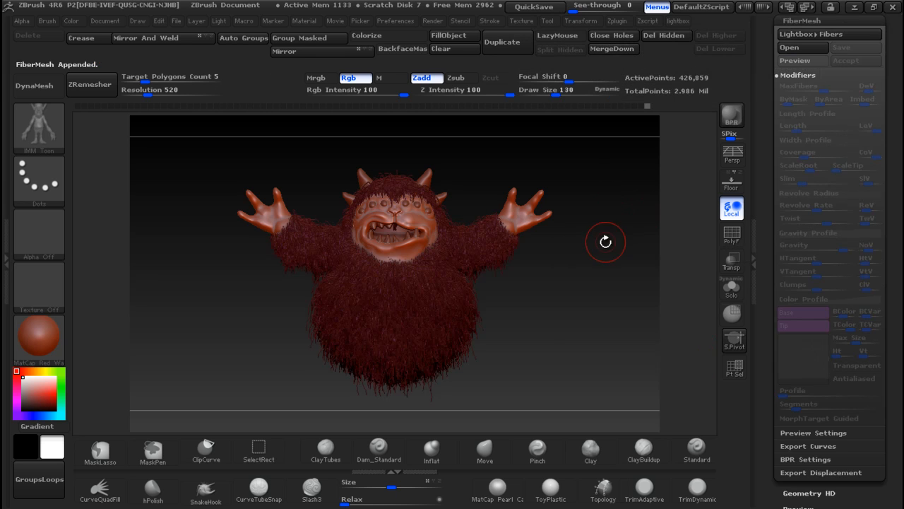
{"action": "left_click_drag", "start_coordinate": [616, 256], "coordinate": [553, 254]}
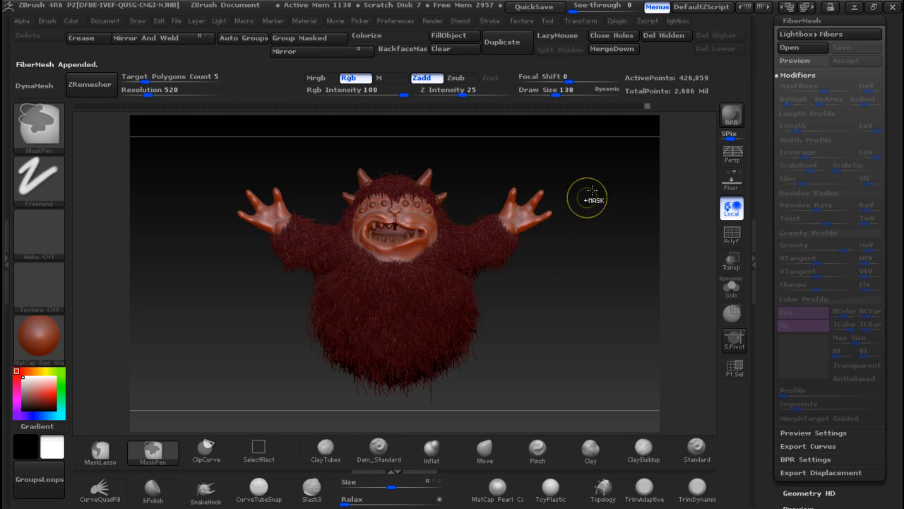
{"action": "right_click_drag", "start_coordinate": [602, 230], "coordinate": [618, 281], "text": "ctrl"}
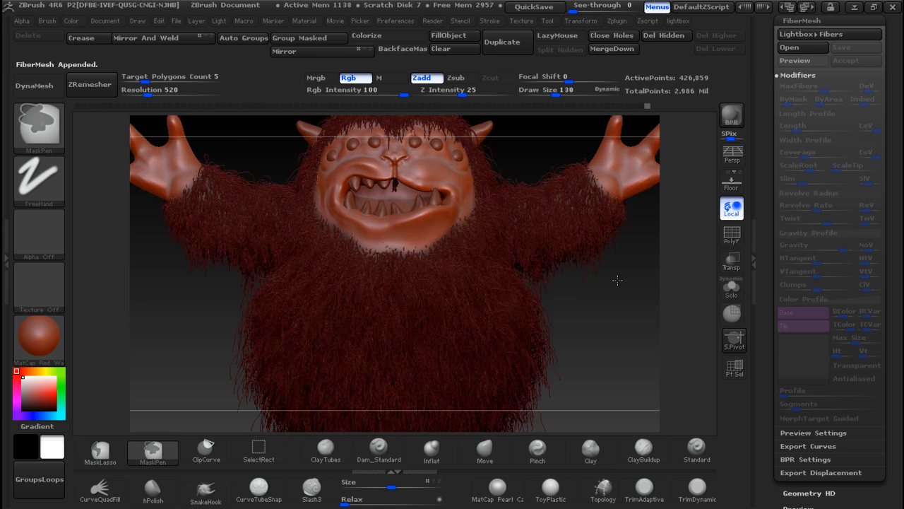
{"action": "left_click", "coordinate": [732, 115]}
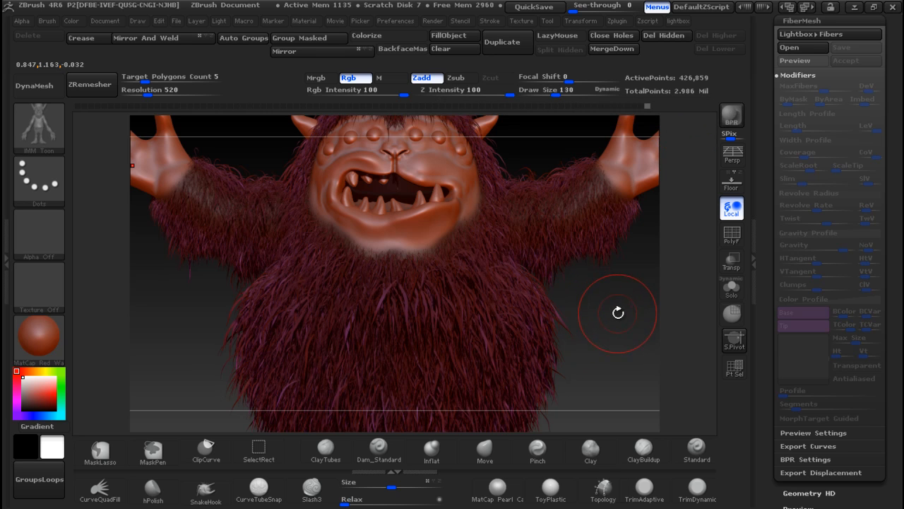
{"action": "right_click_drag", "start_coordinate": [618, 320], "coordinate": [584, 238], "text": "ctrl"}
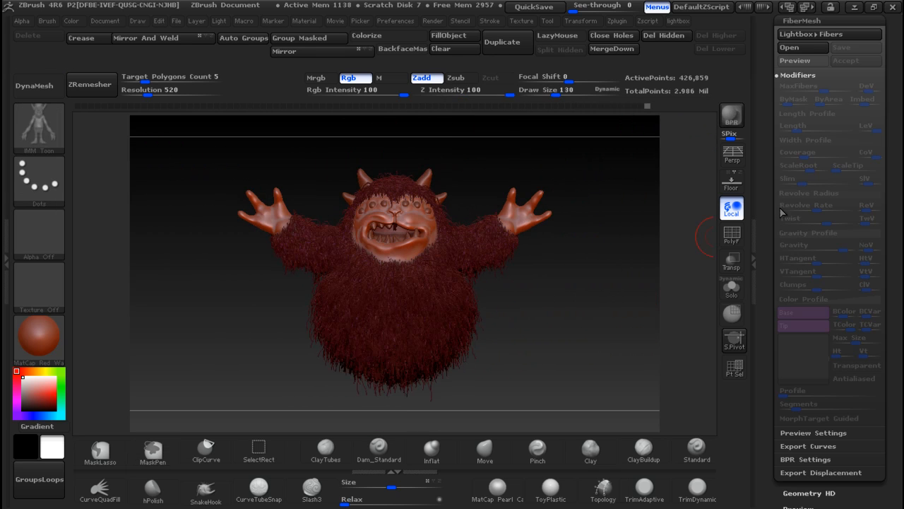
Select the Fibers69 subtool and pre-process it in Decimation Master
{"action": "scroll", "coordinate": [806, 183], "scroll_direction": "up", "scroll_amount": 5}
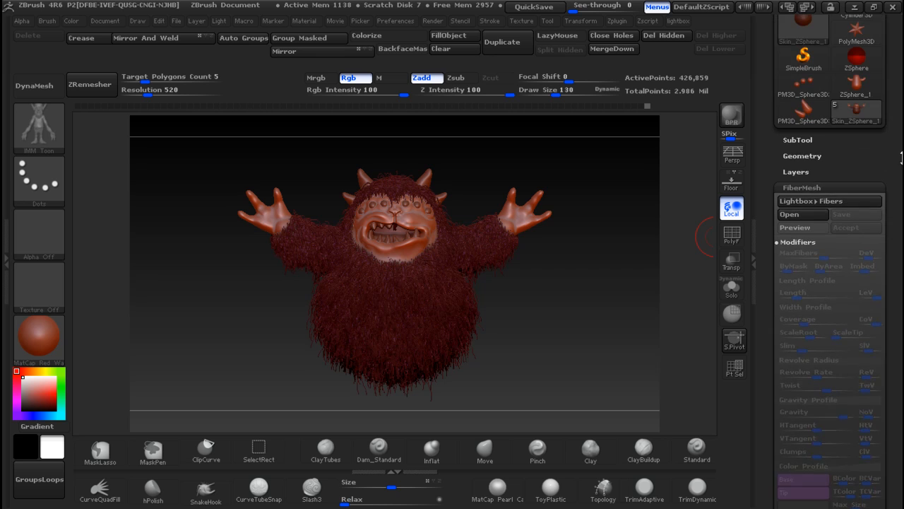
{"action": "left_click", "coordinate": [799, 156]}
{"action": "mouse_move", "coordinate": [813, 67]}
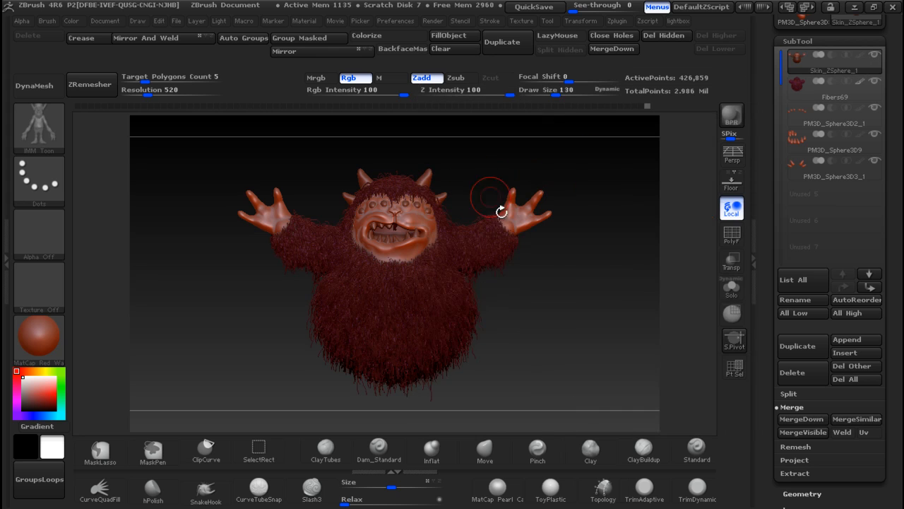
{"action": "left_click", "coordinate": [813, 91]}
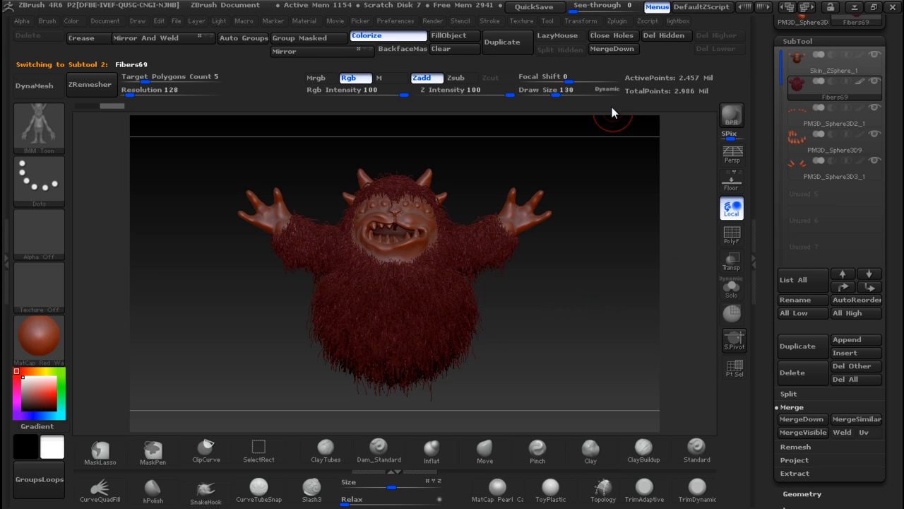
{"action": "left_click", "coordinate": [617, 21]}
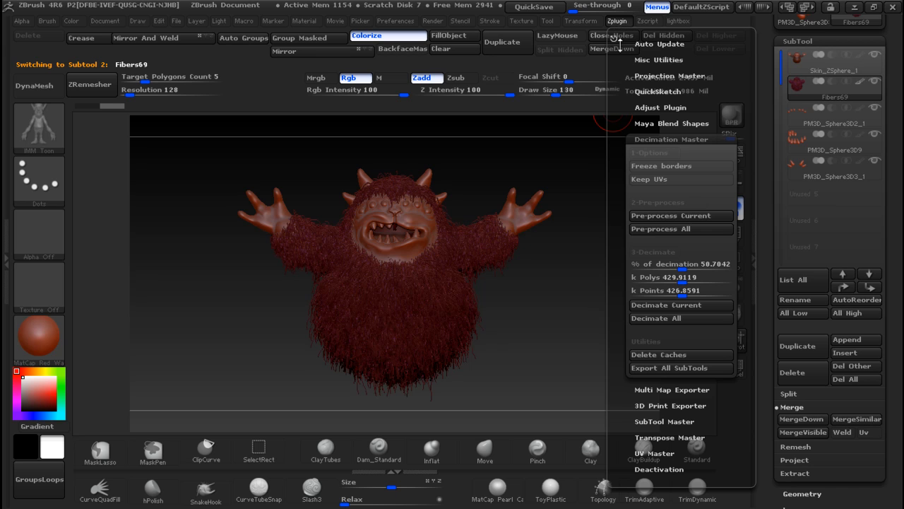
{"action": "left_click", "coordinate": [669, 222]}
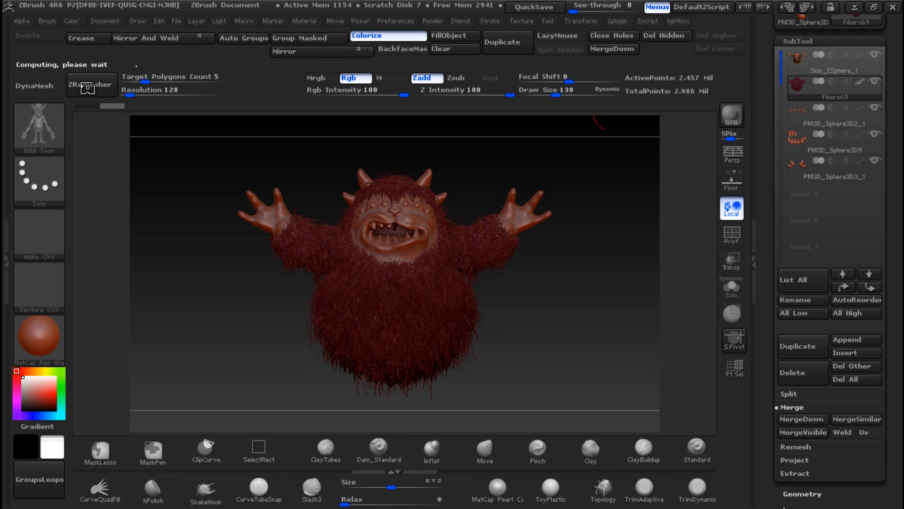
Save the monster tool as BEDMONSTER in the Documents library, keeping the ZTool file type
{"action": "left_click_drag", "start_coordinate": [896, 96], "coordinate": [902, 209]}
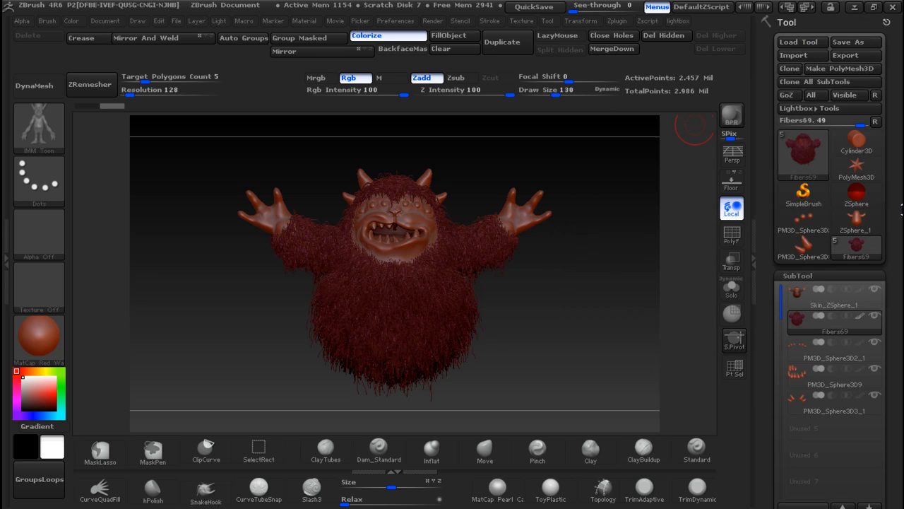
{"action": "left_click", "coordinate": [865, 43]}
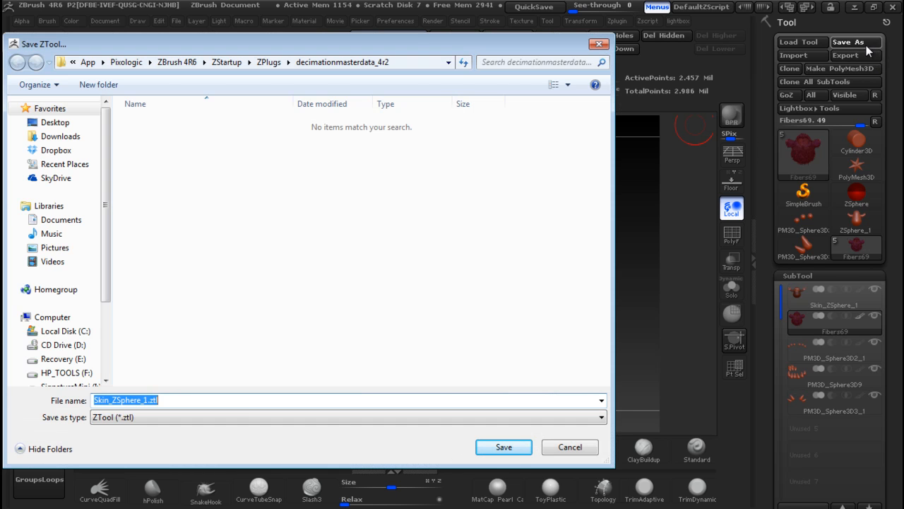
{"action": "left_click", "coordinate": [80, 220]}
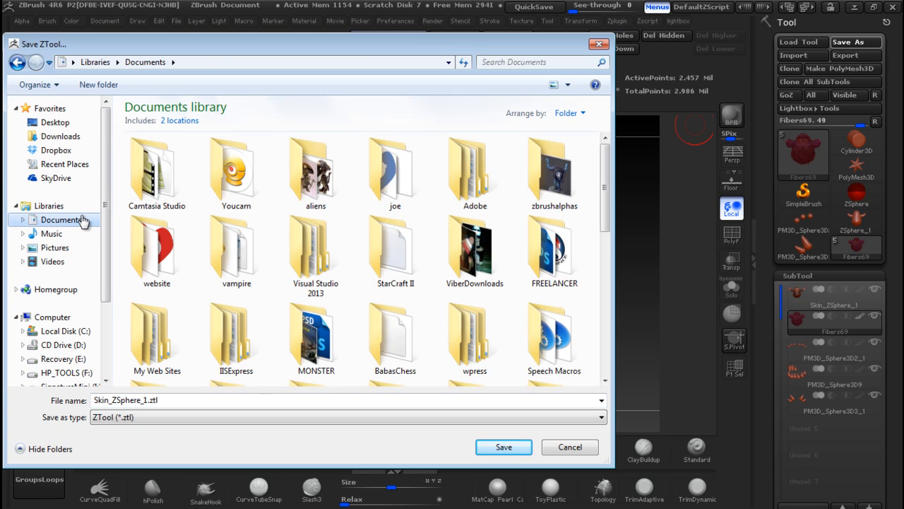
{"action": "left_click", "coordinate": [177, 400]}
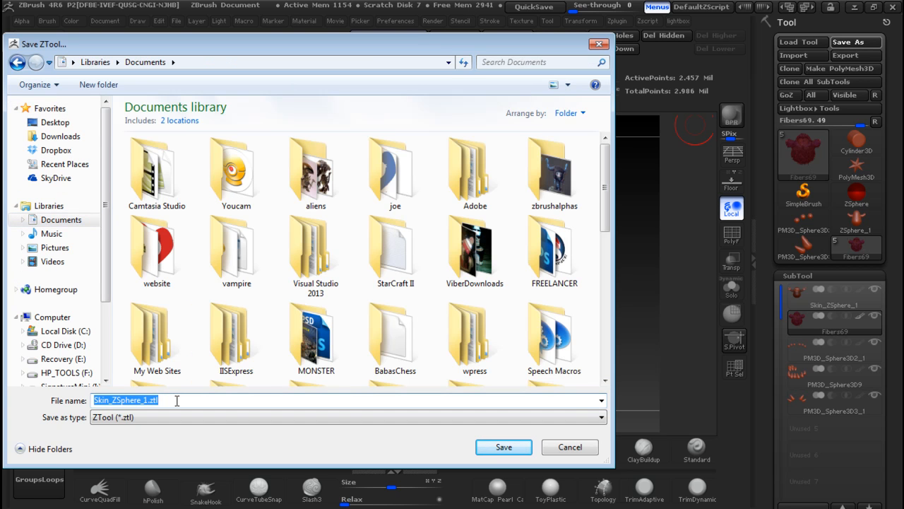
{"action": "type", "text": "BEDM"}
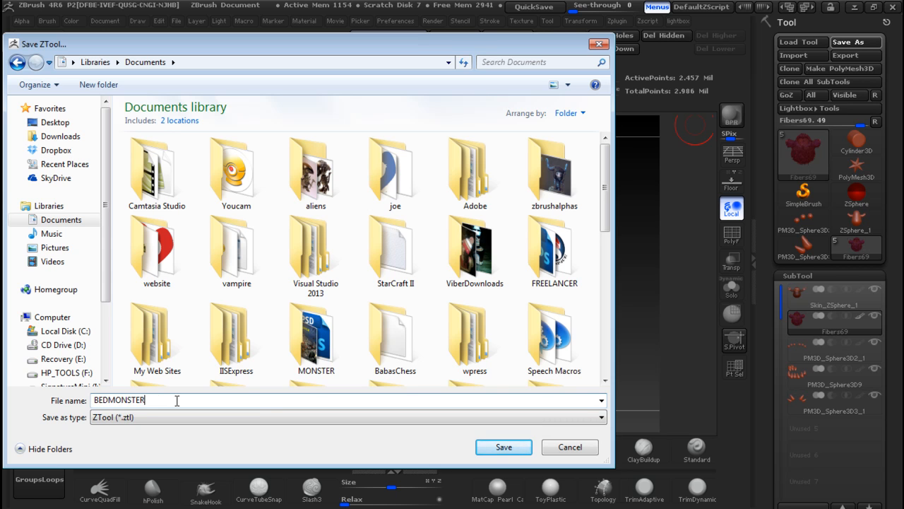
{"action": "type", "text": "ONSTER"}
{"action": "key", "text": "Return"}
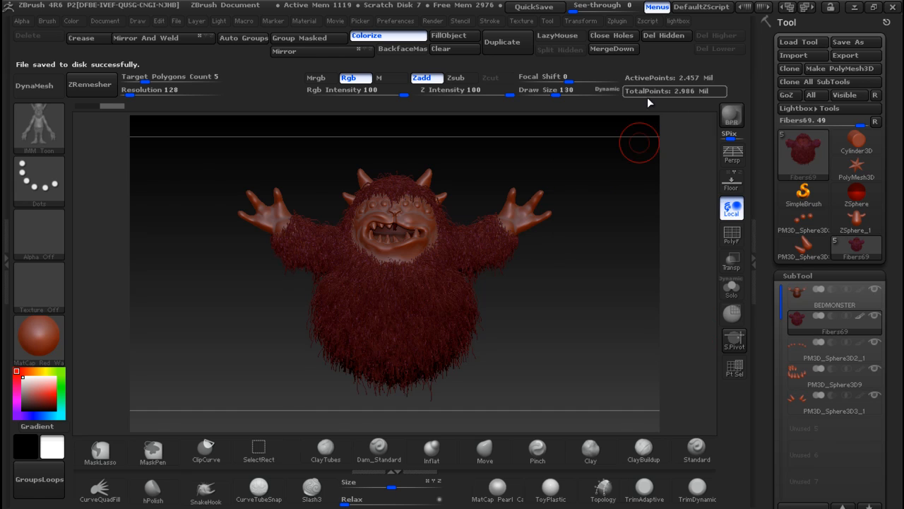
Decimate the fibers subtool with Decimation Master and inspect the reduced fur in a BPR render and from several sides
{"action": "left_click", "coordinate": [622, 22]}
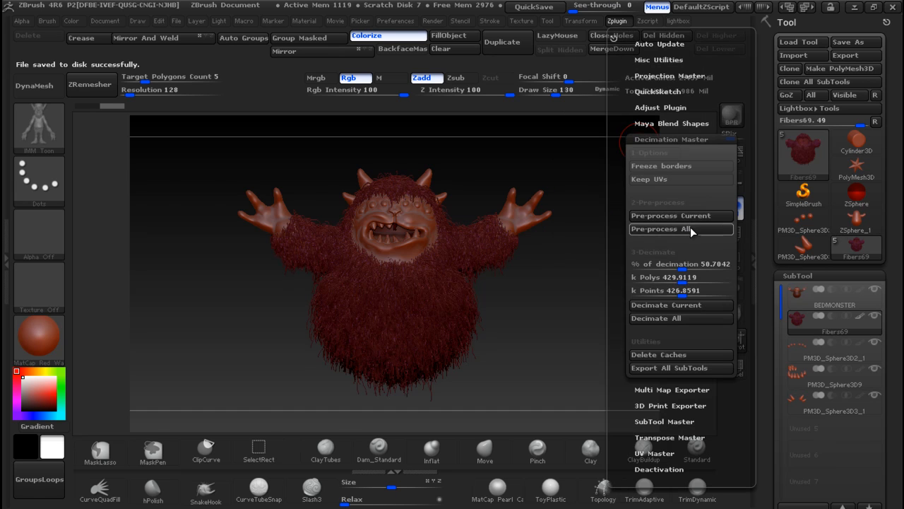
{"action": "left_click", "coordinate": [675, 306]}
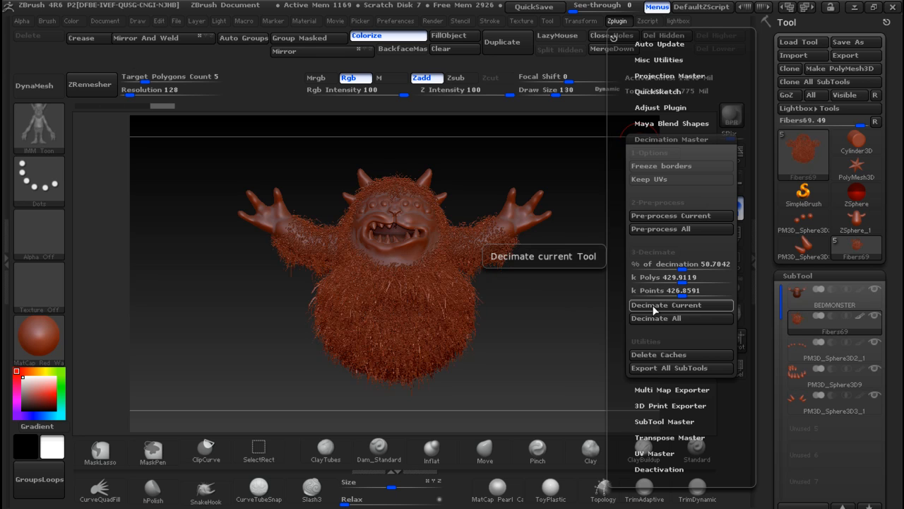
{"action": "left_click", "coordinate": [720, 124]}
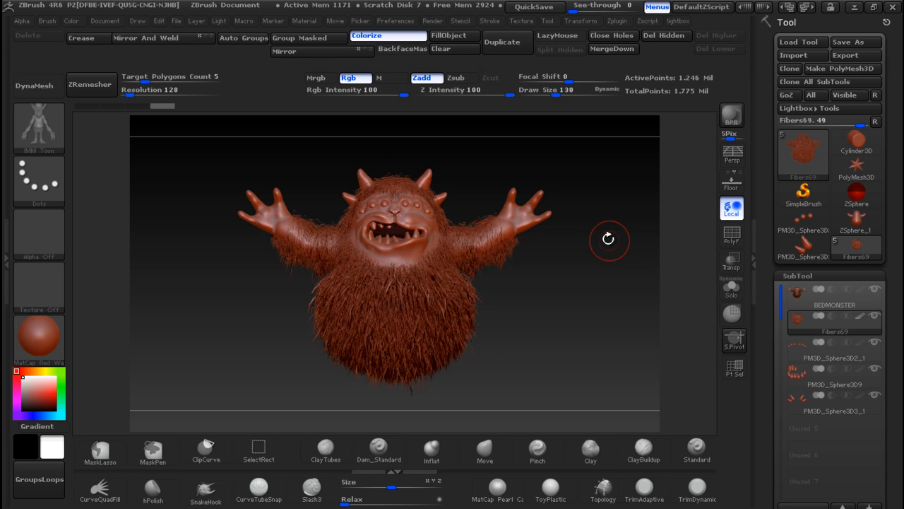
{"action": "left_click_drag", "start_coordinate": [563, 262], "coordinate": [599, 268]}
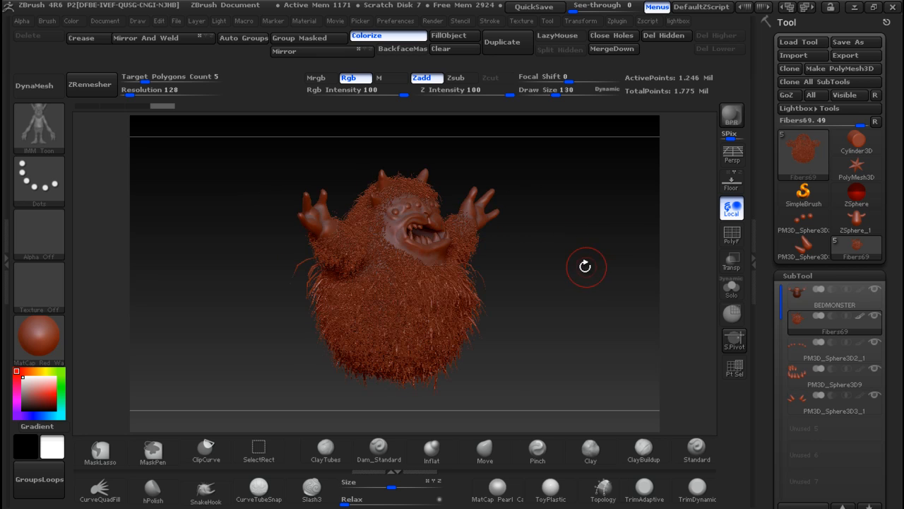
{"action": "left_click_drag", "start_coordinate": [612, 236], "coordinate": [630, 248]}
{"action": "left_click_drag", "start_coordinate": [548, 247], "coordinate": [529, 251]}
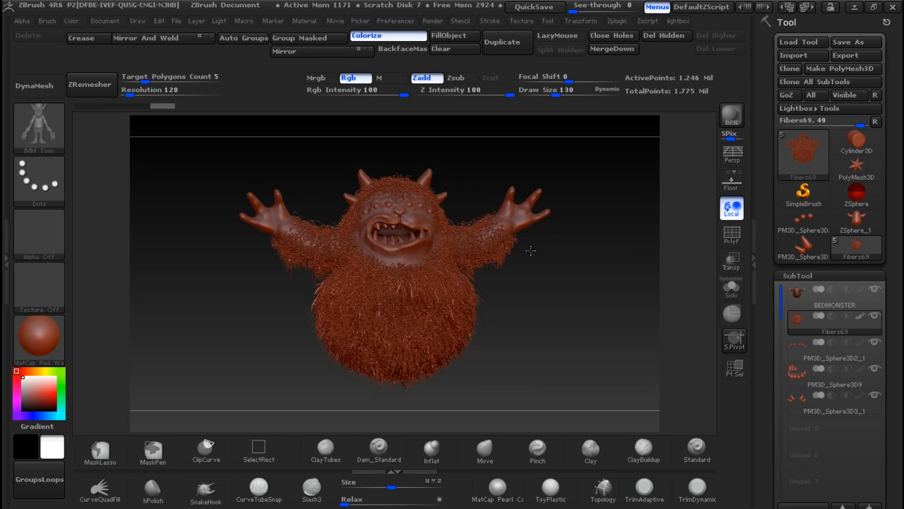
{"action": "left_click_drag", "start_coordinate": [585, 286], "coordinate": [616, 280]}
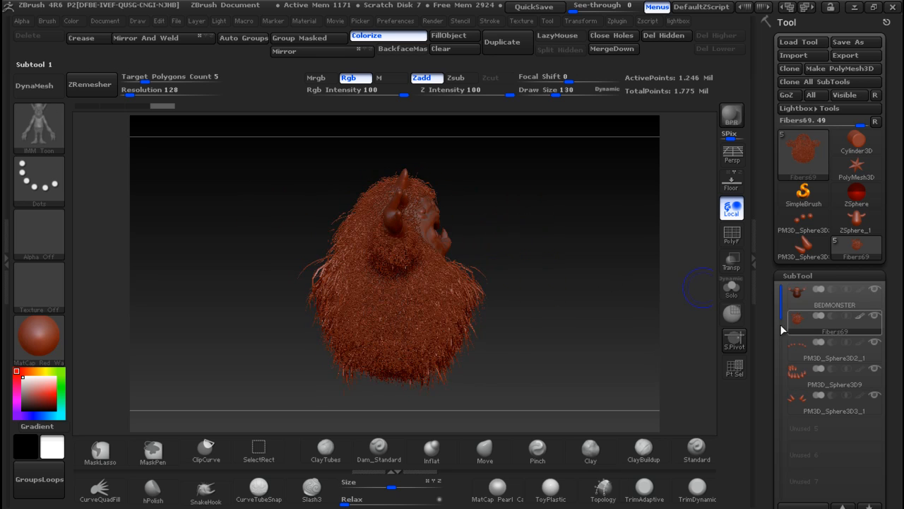
Make the decimated Fibers69 subtool active and choose the GroomLengthen brush for grooming its fur
{"action": "left_click", "coordinate": [818, 297]}
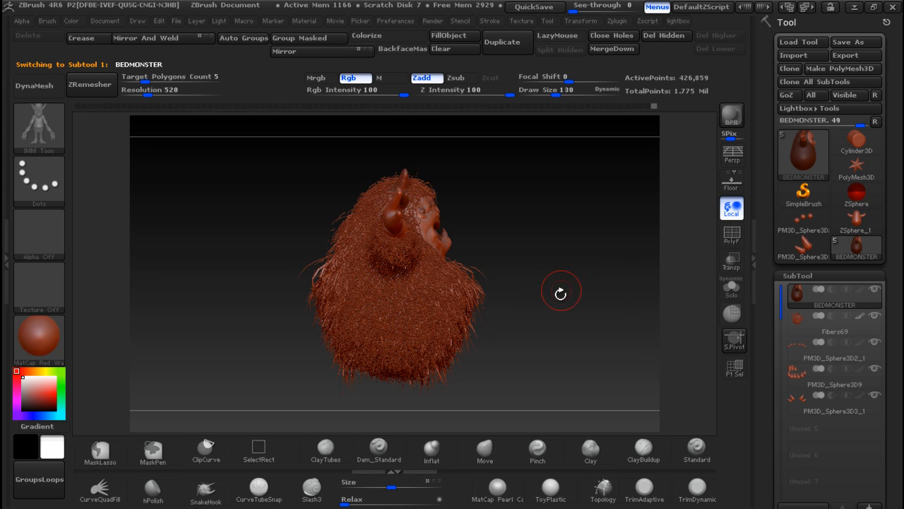
{"action": "left_click_drag", "start_coordinate": [561, 292], "coordinate": [525, 290]}
{"action": "left_click", "coordinate": [812, 323]}
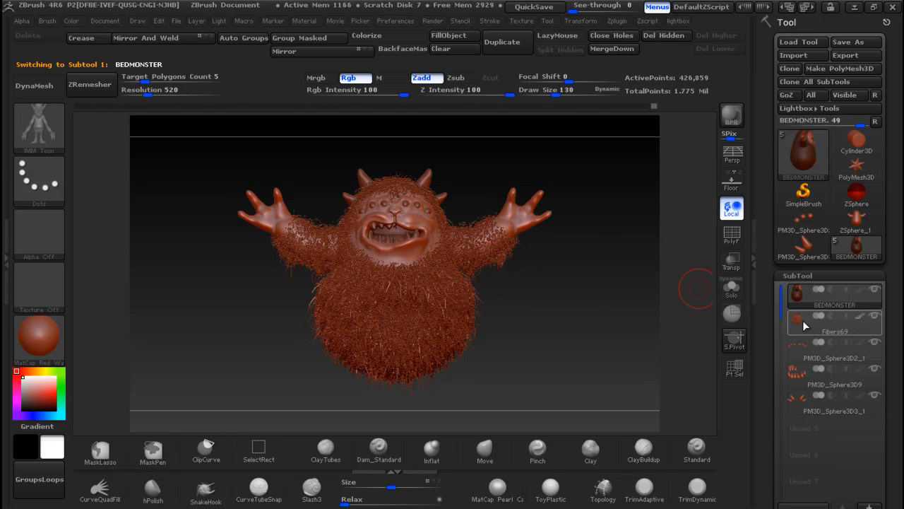
{"action": "right_click_drag", "start_coordinate": [482, 184], "coordinate": [510, 248], "text": "ctrl"}
{"action": "key", "text": "b"}
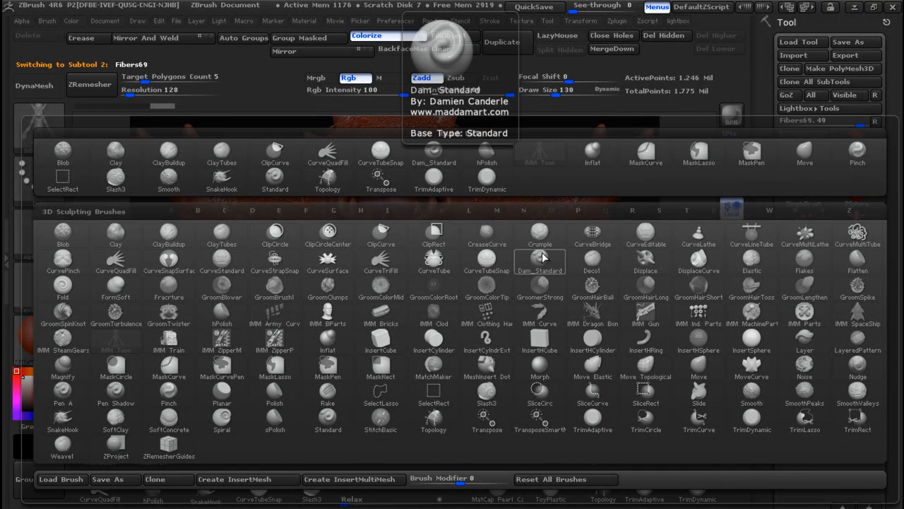
{"action": "key", "text": "g"}
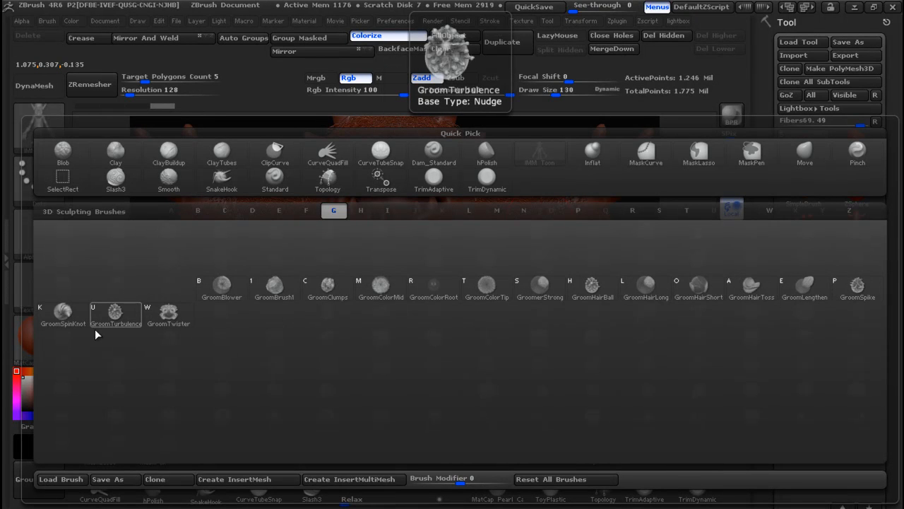
{"action": "left_click", "coordinate": [802, 288]}
{"action": "mouse_move", "coordinate": [619, 264]}
{"action": "left_mouse_down"}
{"action": "mouse_move", "coordinate": [566, 281]}
{"action": "mouse_move", "coordinate": [480, 223]}
{"action": "left_mouse_up"}
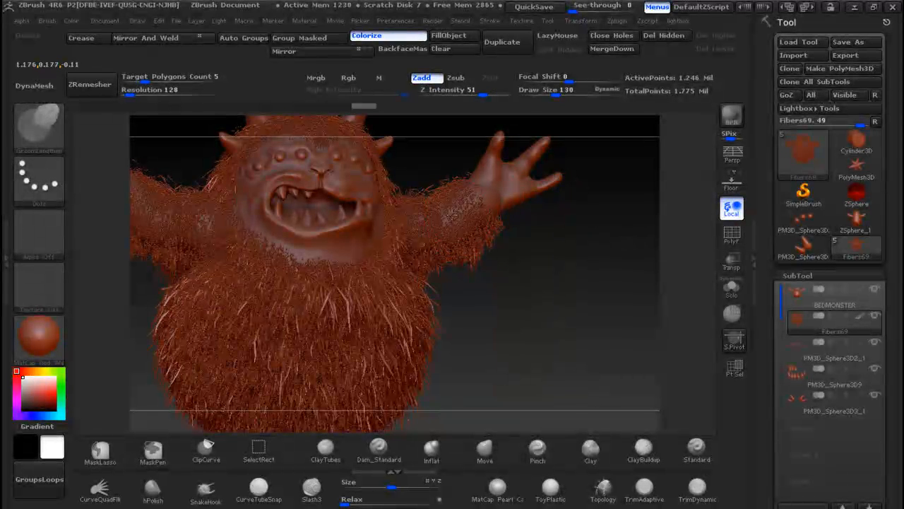
Switch to the GroomBrush1 brush for the Fibers69 fur and set its Focal Shift to -26
{"action": "left_click_drag", "start_coordinate": [529, 226], "coordinate": [481, 201]}
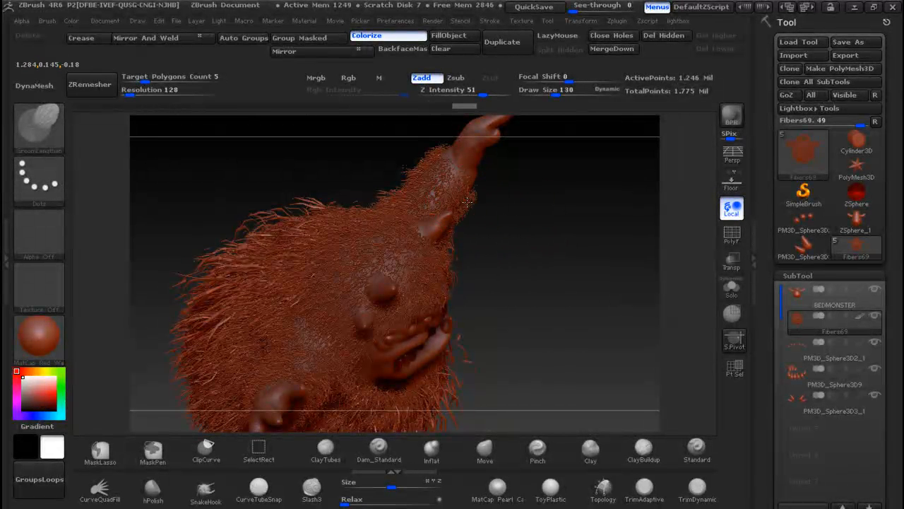
{"action": "left_click_drag", "start_coordinate": [524, 250], "coordinate": [184, 247]}
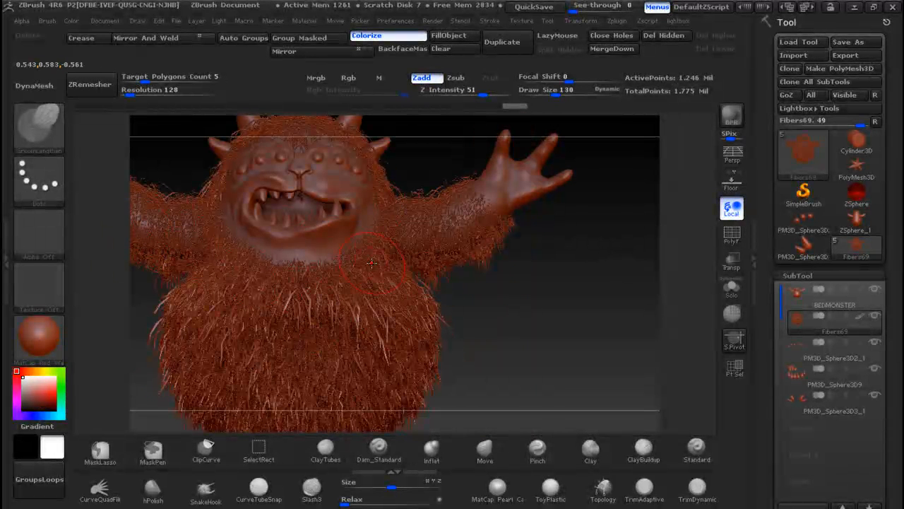
{"action": "left_click", "coordinate": [40, 123]}
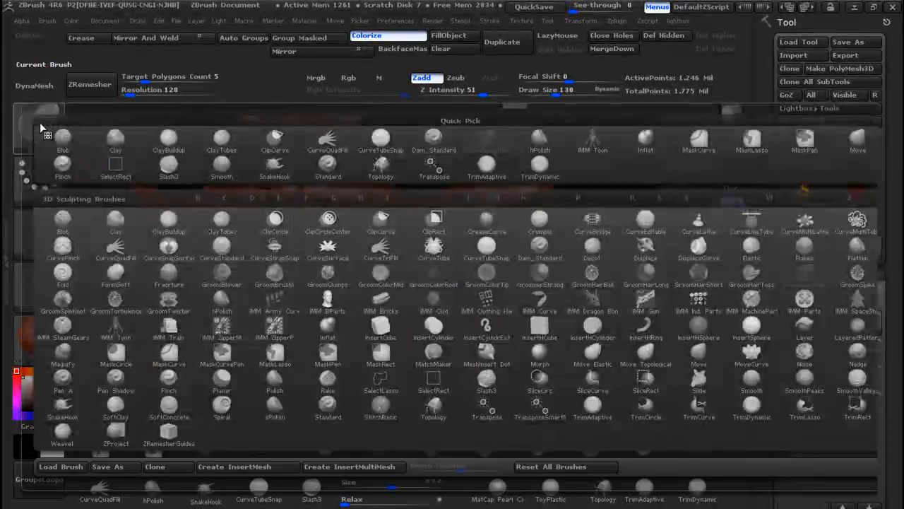
{"action": "key", "text": "g"}
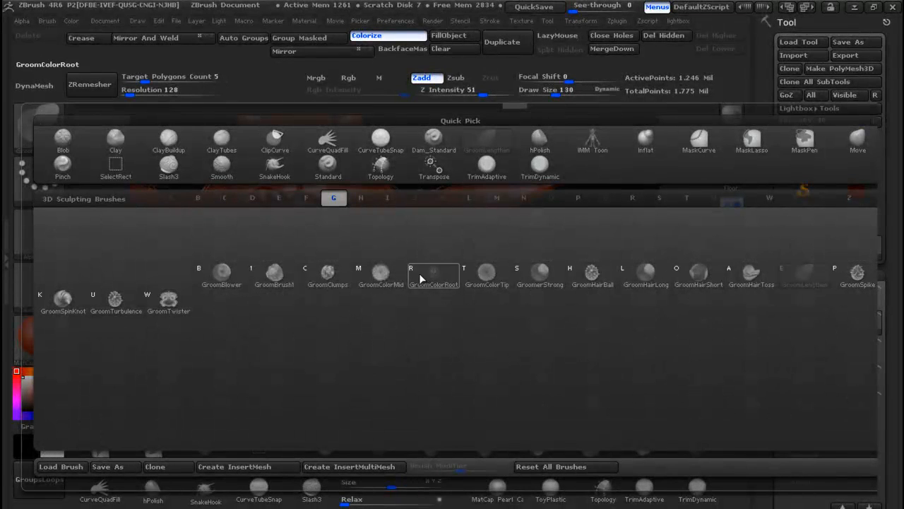
{"action": "left_click", "coordinate": [274, 273]}
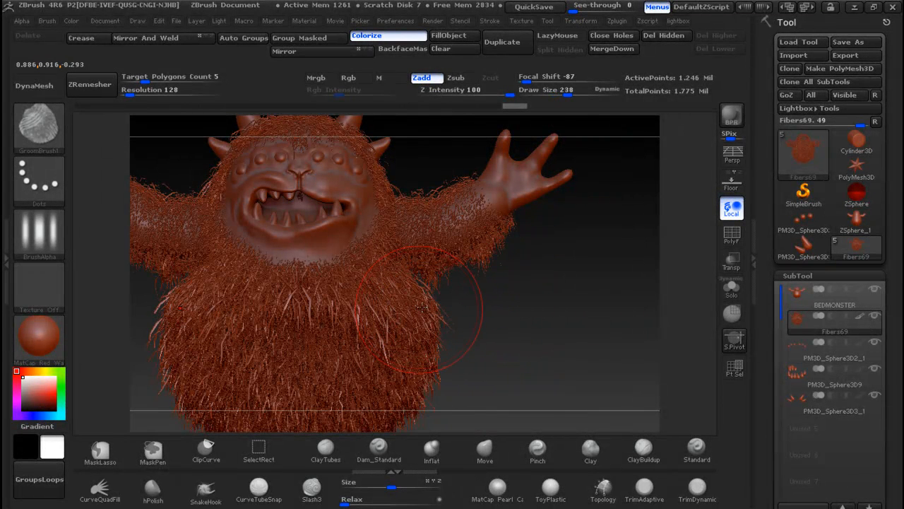
{"action": "left_click_drag", "start_coordinate": [527, 82], "coordinate": [552, 82]}
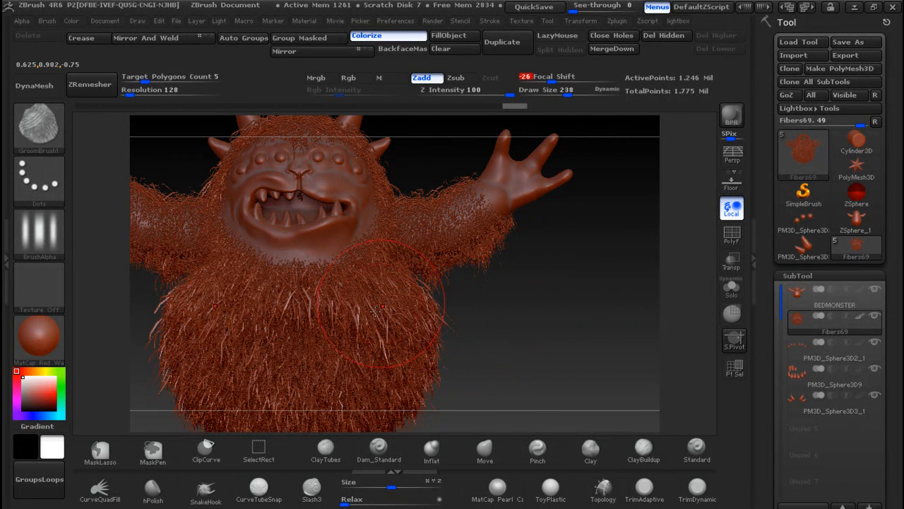
Groom the fur on the monster's chest, belly sides and arms with GroomBrush1, undoing the clumped stroke on the belly
{"action": "left_click_drag", "start_coordinate": [423, 297], "coordinate": [416, 316]}
{"action": "left_click_drag", "start_coordinate": [370, 294], "coordinate": [368, 307]}
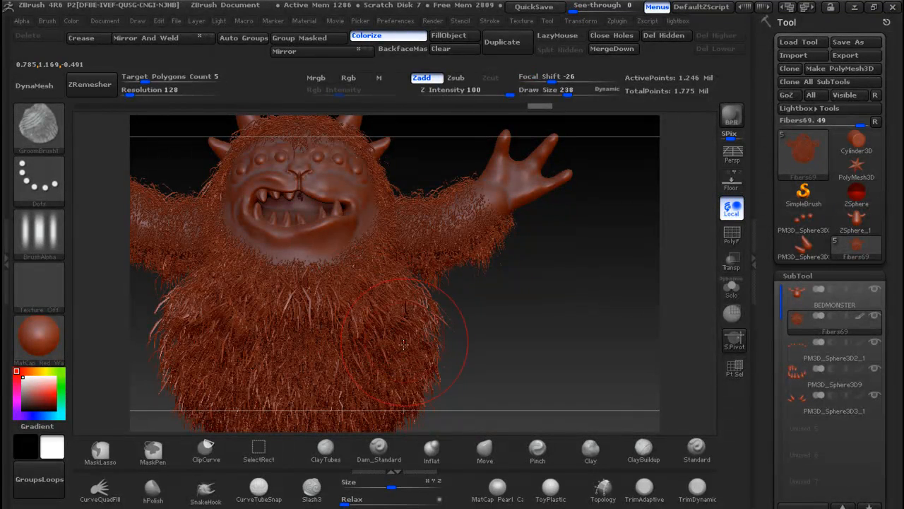
{"action": "left_click_drag", "start_coordinate": [403, 344], "coordinate": [417, 353]}
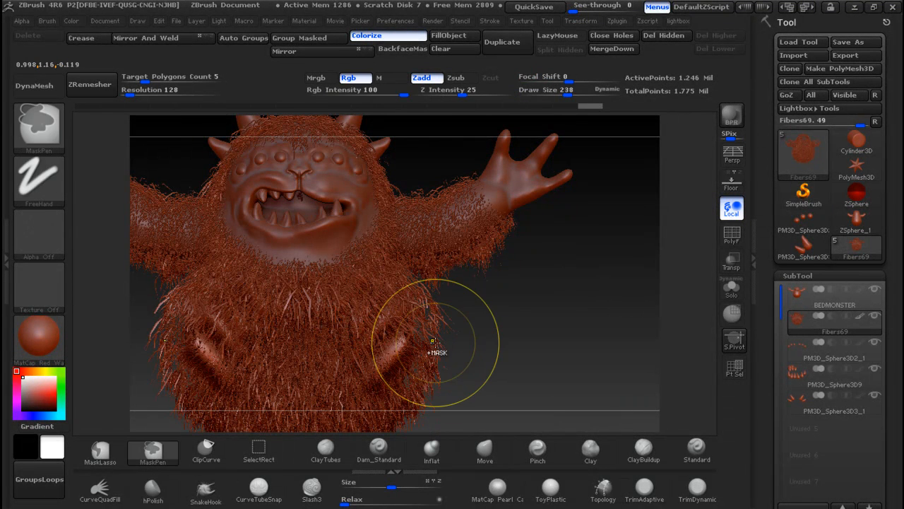
{"action": "key", "text": "ctrl+z"}
{"action": "mouse_move", "coordinate": [425, 314]}
{"action": "left_mouse_down"}
{"action": "mouse_move", "coordinate": [420, 325]}
{"action": "mouse_move", "coordinate": [368, 287]}
{"action": "left_mouse_up"}
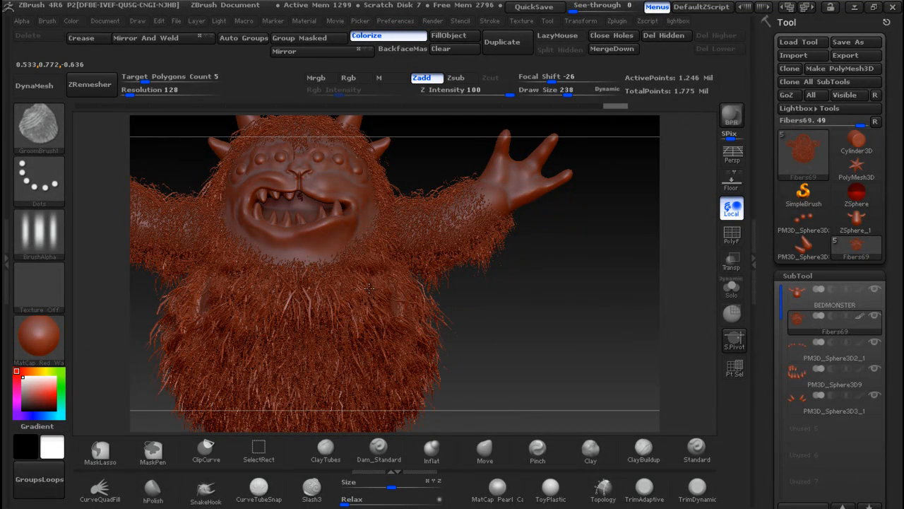
{"action": "mouse_move", "coordinate": [398, 240]}
{"action": "left_mouse_down"}
{"action": "mouse_move", "coordinate": [441, 242]}
{"action": "mouse_move", "coordinate": [434, 243]}
{"action": "mouse_move", "coordinate": [504, 278]}
{"action": "mouse_move", "coordinate": [459, 173]}
{"action": "mouse_move", "coordinate": [448, 200]}
{"action": "mouse_move", "coordinate": [454, 222]}
{"action": "left_mouse_up"}
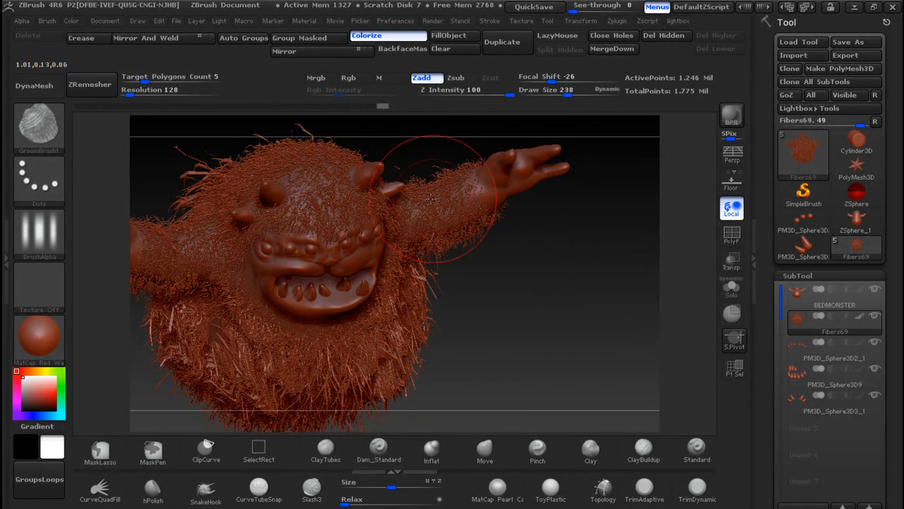
{"action": "left_click_drag", "start_coordinate": [415, 143], "coordinate": [417, 96], "text": "shift"}
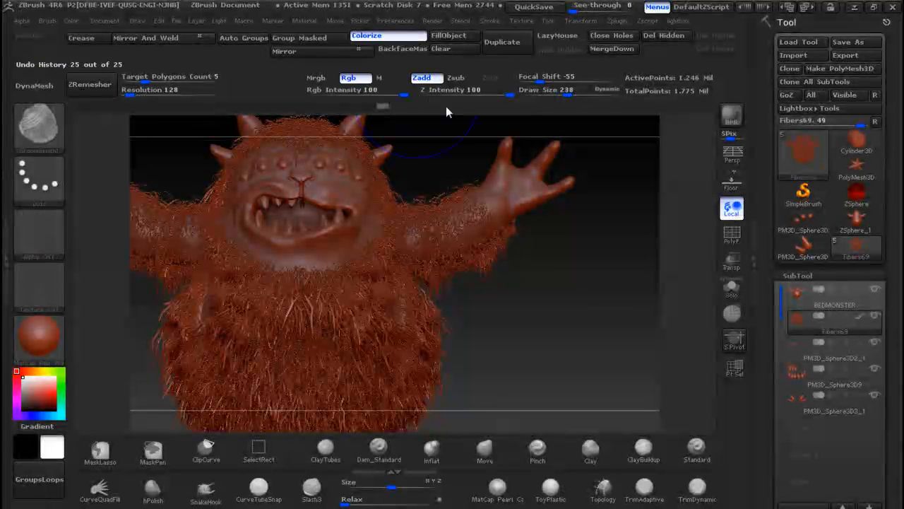
Lower the brush's Z Intensity to 8 and comb the chest fur gently with GroomBrush1
{"action": "left_click_drag", "start_coordinate": [506, 95], "coordinate": [464, 95]}
{"action": "mouse_move", "coordinate": [446, 218]}
{"action": "left_mouse_down"}
{"action": "mouse_move", "coordinate": [472, 214]}
{"action": "mouse_move", "coordinate": [442, 224]}
{"action": "left_mouse_up"}
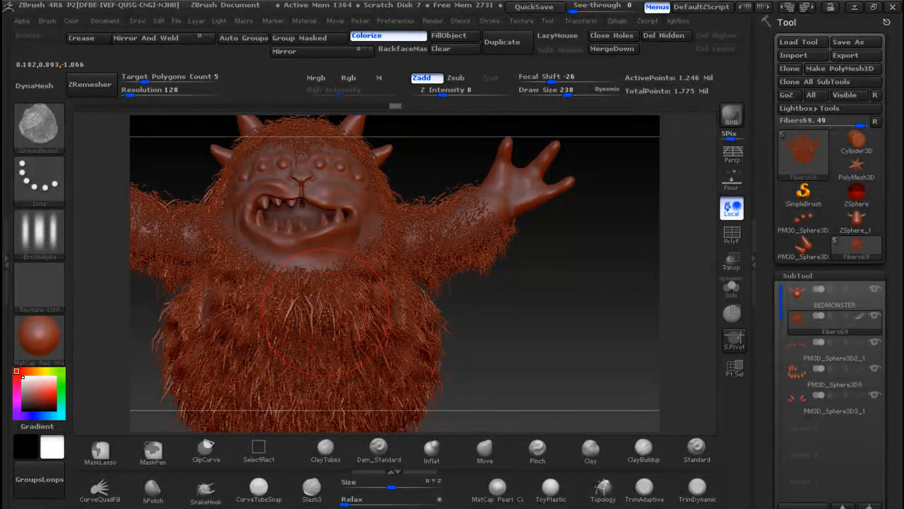
{"action": "left_click_drag", "start_coordinate": [494, 311], "coordinate": [578, 305]}
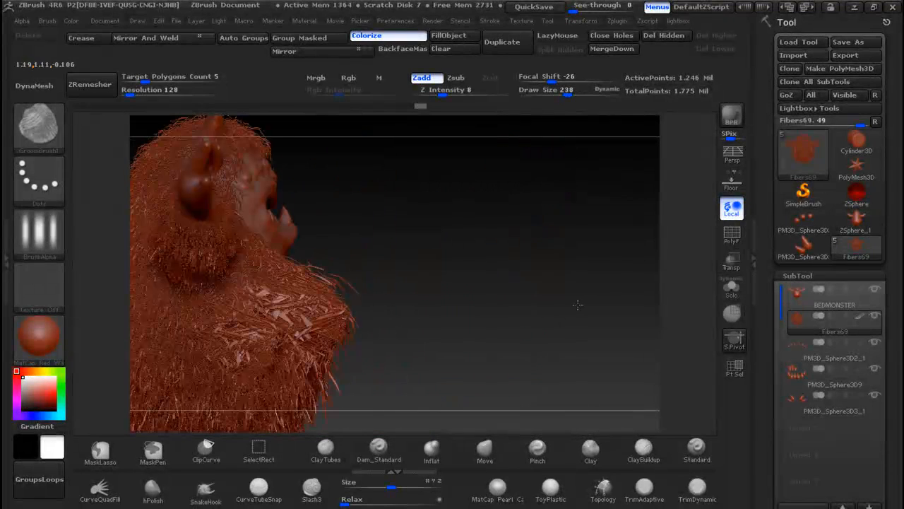
{"action": "key", "text": "ctrl"}
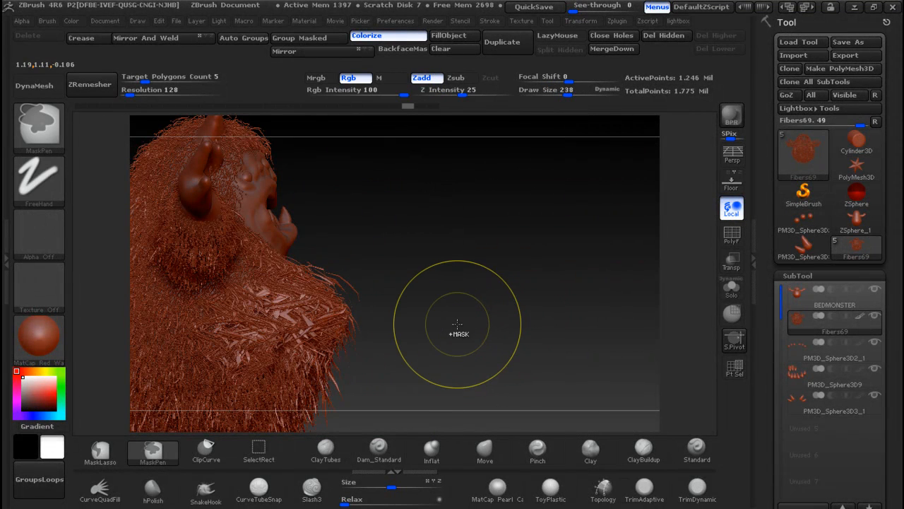
Undo the recent GroomBrush1 strokes on the chest fur and redo part of them
{"action": "key", "text": "ctrl+z"}
{"action": "key", "text": "ctrl+z"}
{"action": "key", "text": "ctrl+z"}
{"action": "key", "text": "ctrl+z"}
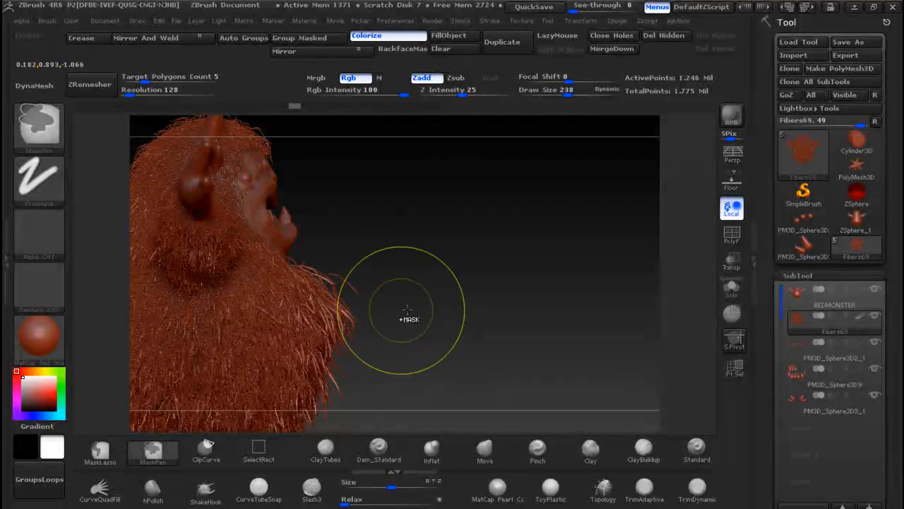
{"action": "key", "text": "ctrl+z"}
{"action": "key", "text": "ctrl+z"}
{"action": "key", "text": "ctrl+z"}
{"action": "key", "text": "ctrl+z"}
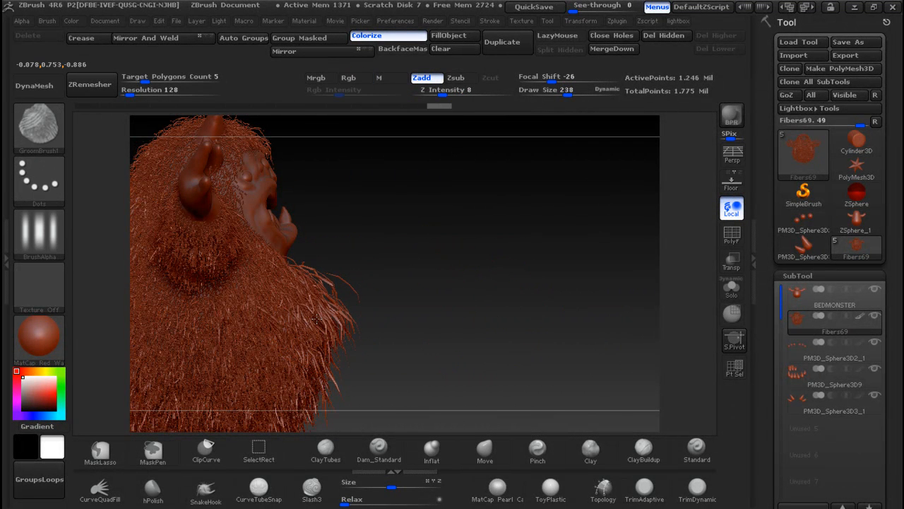
{"action": "key", "text": "ctrl+shift+z"}
{"action": "key", "text": "ctrl+shift+z"}
{"action": "key", "text": "ctrl+shift+z"}
{"action": "key", "text": "ctrl+shift+z"}
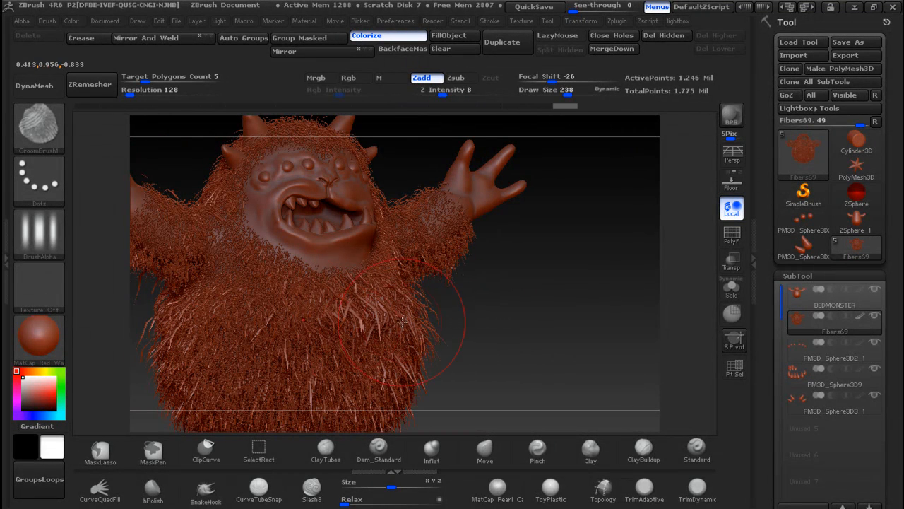
Switch to the GroomHairLong brush, try it on the monster's back fur, and set its Z Intensity to 14
{"action": "mouse_move", "coordinate": [539, 299]}
{"action": "left_mouse_down"}
{"action": "mouse_move", "coordinate": [563, 296]}
{"action": "mouse_move", "coordinate": [403, 307]}
{"action": "mouse_move", "coordinate": [472, 277]}
{"action": "left_mouse_up"}
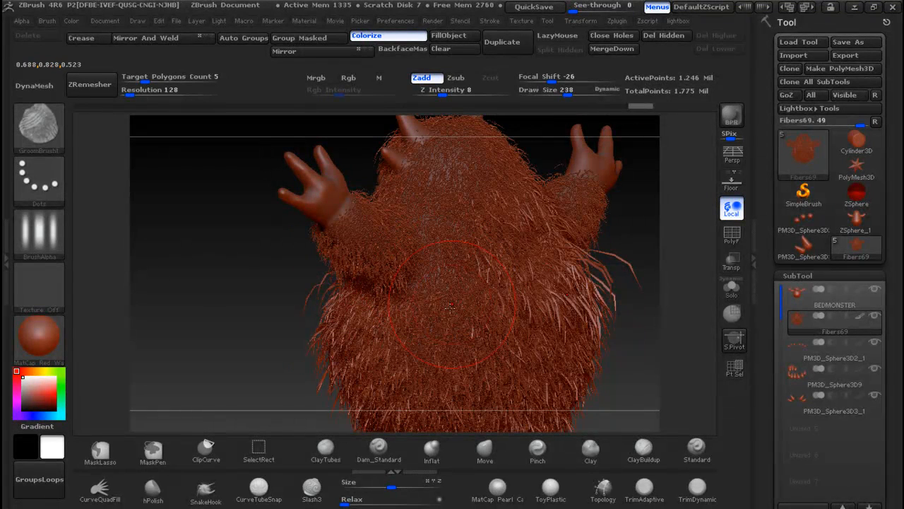
{"action": "key", "text": "b"}
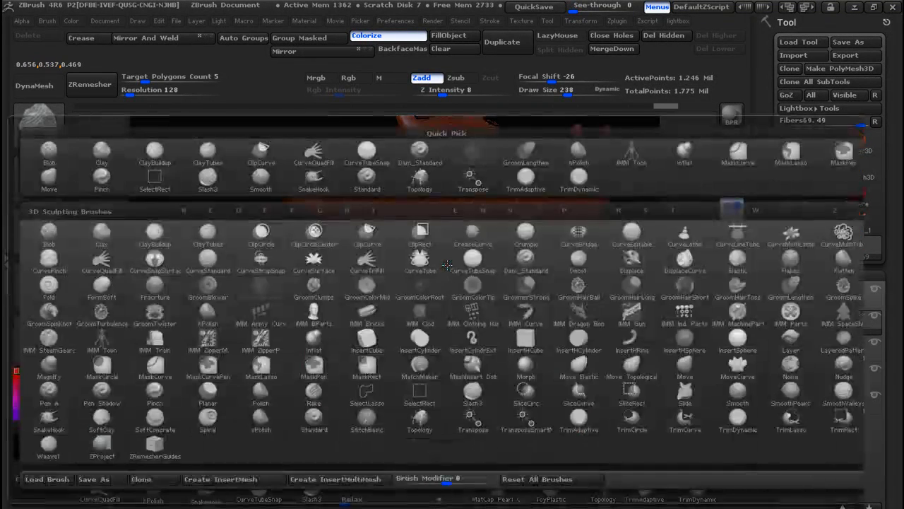
{"action": "key", "text": "g"}
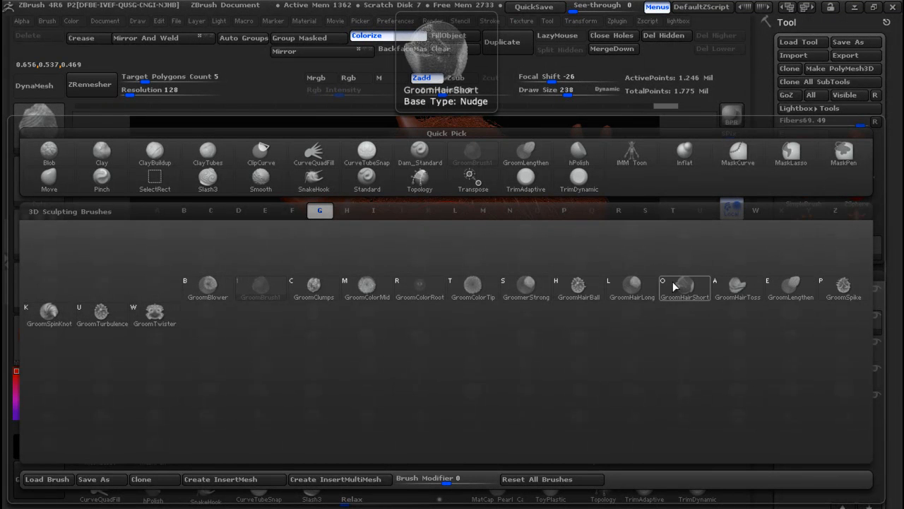
{"action": "left_click", "coordinate": [633, 287]}
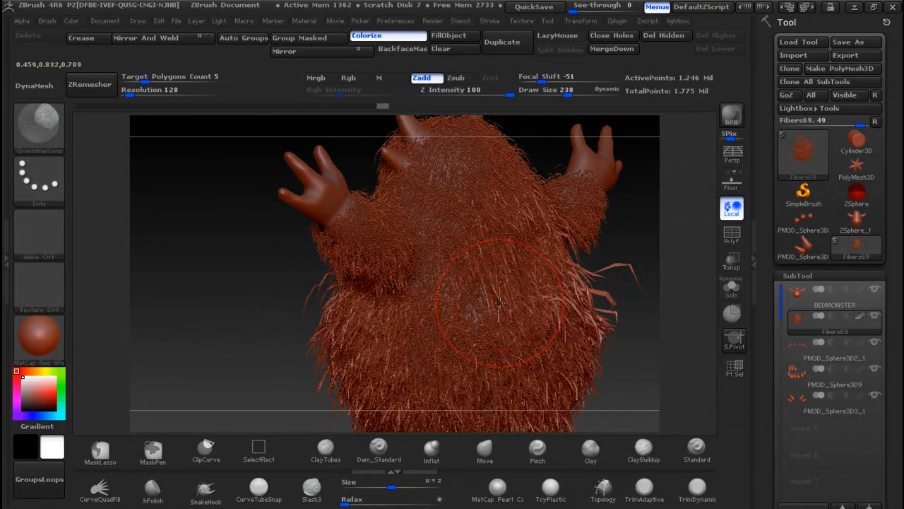
{"action": "left_click_drag", "start_coordinate": [631, 236], "coordinate": [561, 186]}
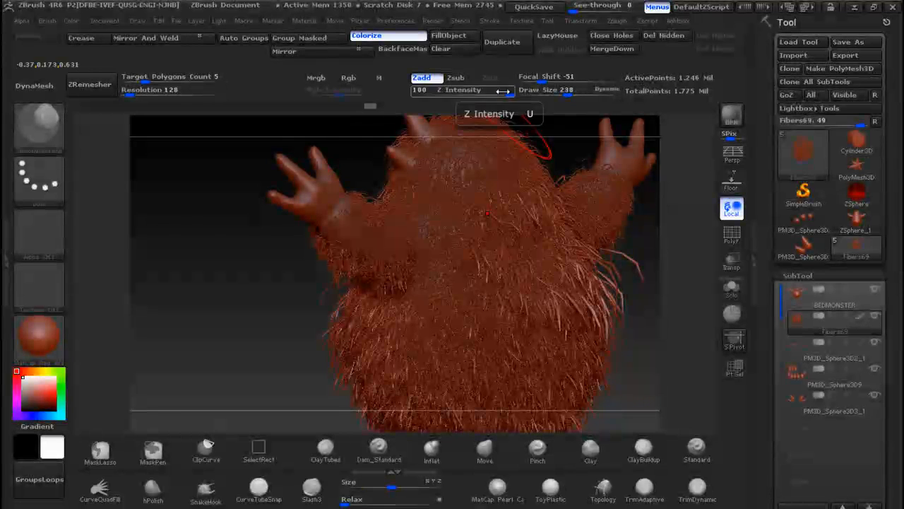
{"action": "left_click_drag", "start_coordinate": [462, 91], "coordinate": [469, 92]}
Comb the long fur on the monster's back and flank downward with GroomHairLong
{"action": "mouse_move", "coordinate": [515, 166]}
{"action": "left_mouse_down"}
{"action": "mouse_move", "coordinate": [581, 315]}
{"action": "mouse_move", "coordinate": [565, 426]}
{"action": "mouse_move", "coordinate": [554, 428]}
{"action": "left_mouse_up"}
{"action": "left_click_drag", "start_coordinate": [594, 261], "coordinate": [589, 378]}
{"action": "left_click_drag", "start_coordinate": [601, 268], "coordinate": [598, 340]}
{"action": "mouse_move", "coordinate": [593, 279]}
{"action": "left_mouse_down"}
{"action": "mouse_move", "coordinate": [603, 335]}
{"action": "mouse_move", "coordinate": [682, 309]}
{"action": "mouse_move", "coordinate": [431, 262]}
{"action": "mouse_move", "coordinate": [581, 300]}
{"action": "mouse_move", "coordinate": [610, 294]}
{"action": "left_mouse_up"}
{"action": "left_click_drag", "start_coordinate": [574, 272], "coordinate": [586, 419]}
{"action": "left_click_drag", "start_coordinate": [422, 346], "coordinate": [545, 361]}
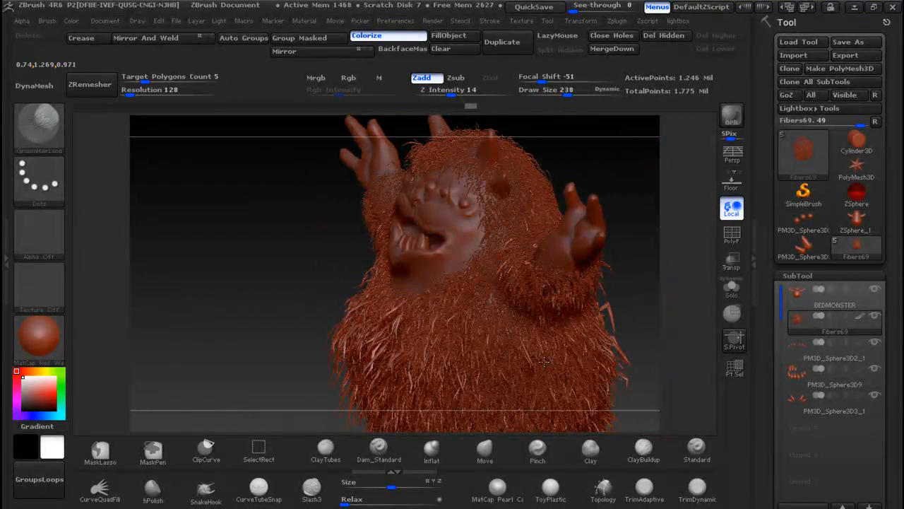
Groom the fur along the sides of the chest with GroomHairLong, working from three-quarter views
{"action": "left_click_drag", "start_coordinate": [336, 351], "coordinate": [343, 392]}
{"action": "mouse_move", "coordinate": [212, 367]}
{"action": "left_mouse_down"}
{"action": "mouse_move", "coordinate": [311, 362]}
{"action": "mouse_move", "coordinate": [327, 346]}
{"action": "left_mouse_up"}
{"action": "left_click_drag", "start_coordinate": [700, 382], "coordinate": [342, 261]}
{"action": "left_click_drag", "start_coordinate": [370, 306], "coordinate": [375, 329]}
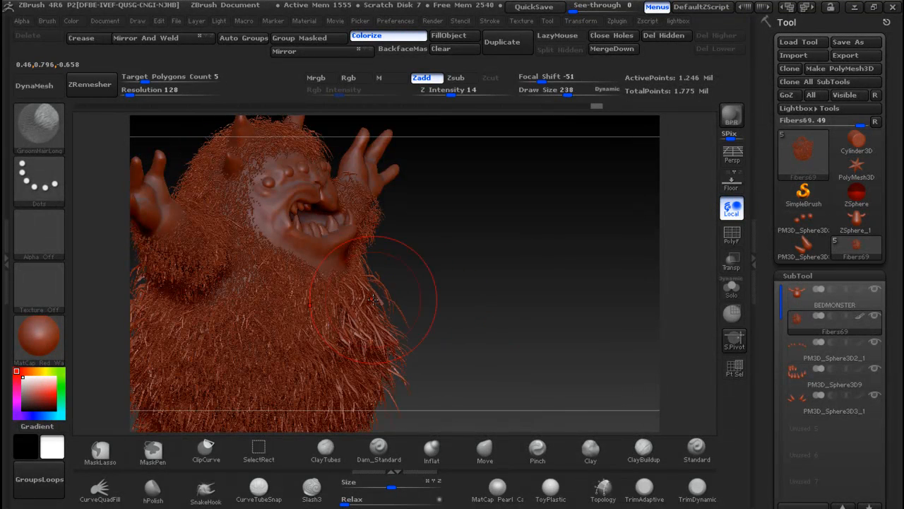
{"action": "mouse_move", "coordinate": [404, 272]}
{"action": "left_mouse_down"}
{"action": "mouse_move", "coordinate": [390, 323]}
{"action": "mouse_move", "coordinate": [339, 381]}
{"action": "mouse_move", "coordinate": [283, 388]}
{"action": "left_mouse_up"}
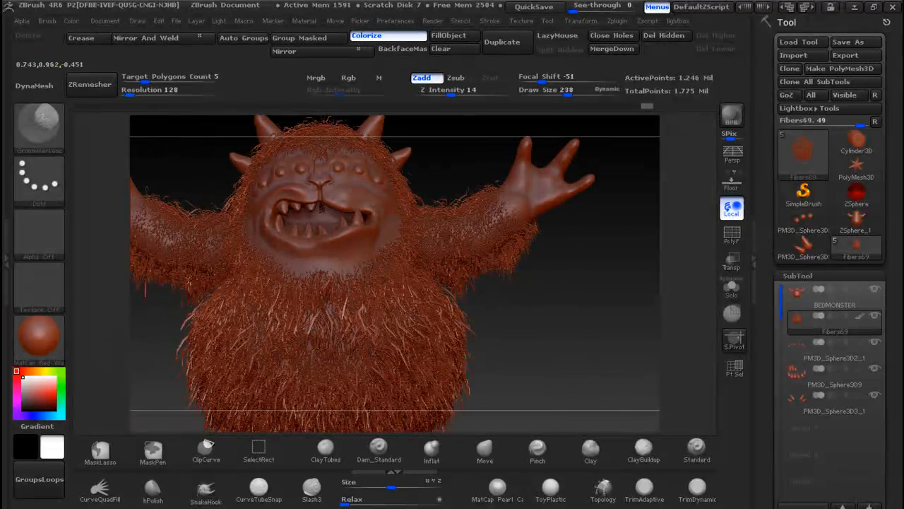
Brush the fur on both sides of the belly inward and groom the fur around the neck and shoulders
{"action": "mouse_move", "coordinate": [401, 347]}
{"action": "left_mouse_down"}
{"action": "mouse_move", "coordinate": [485, 363]}
{"action": "mouse_move", "coordinate": [485, 332]}
{"action": "mouse_move", "coordinate": [438, 311]}
{"action": "mouse_move", "coordinate": [424, 339]}
{"action": "mouse_move", "coordinate": [431, 311]}
{"action": "mouse_move", "coordinate": [417, 332]}
{"action": "left_mouse_up"}
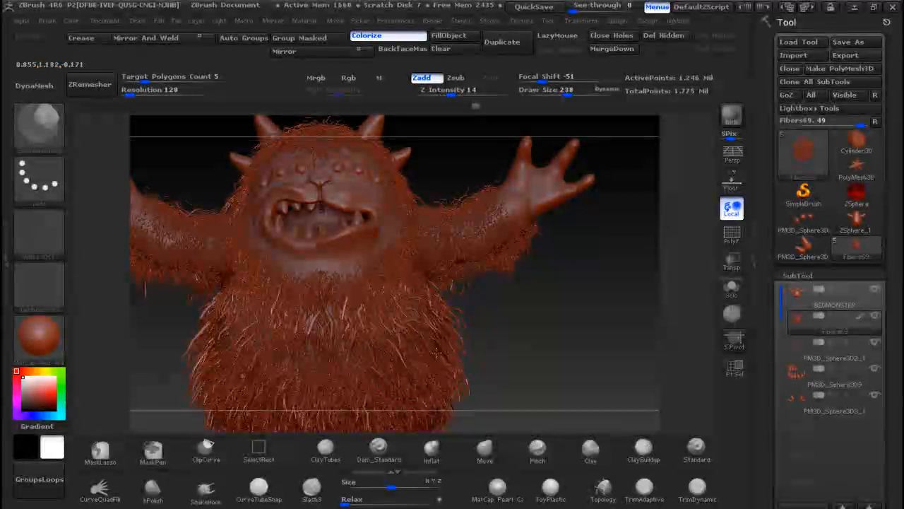
{"action": "mouse_move", "coordinate": [207, 353]}
{"action": "left_mouse_down"}
{"action": "mouse_move", "coordinate": [247, 308]}
{"action": "mouse_move", "coordinate": [221, 325]}
{"action": "left_mouse_up"}
{"action": "mouse_move", "coordinate": [463, 272]}
{"action": "left_mouse_down"}
{"action": "mouse_move", "coordinate": [447, 247]}
{"action": "mouse_move", "coordinate": [474, 227]}
{"action": "mouse_move", "coordinate": [417, 201]}
{"action": "mouse_move", "coordinate": [410, 171]}
{"action": "mouse_move", "coordinate": [384, 141]}
{"action": "left_mouse_up"}
{"action": "left_click_drag", "start_coordinate": [416, 190], "coordinate": [422, 173]}
{"action": "left_click_drag", "start_coordinate": [426, 205], "coordinate": [417, 184]}
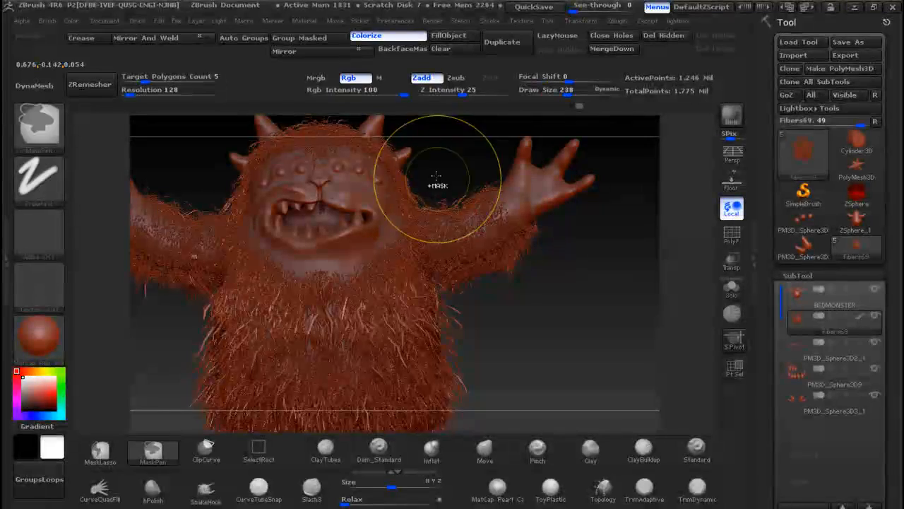
Groom the fur on the monster's flank beneath the arm and on the back with GroomHairLong, working around the body
{"action": "right_click_drag", "start_coordinate": [436, 176], "coordinate": [431, 164], "text": "ctrl"}
{"action": "mouse_move", "coordinate": [483, 279]}
{"action": "right_mouse_down", "text": "alt"}
{"action": "mouse_move", "coordinate": [509, 334]}
{"action": "mouse_move", "coordinate": [319, 332]}
{"action": "mouse_move", "coordinate": [444, 334]}
{"action": "right_mouse_up", "text": "alt"}
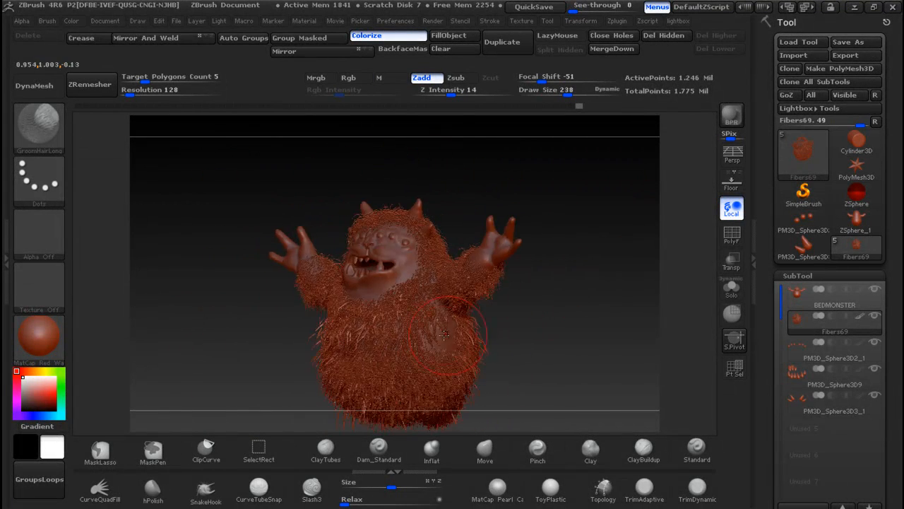
{"action": "left_click_drag", "start_coordinate": [444, 334], "coordinate": [454, 337]}
{"action": "right_click_drag", "start_coordinate": [550, 338], "coordinate": [424, 338]}
{"action": "left_click_drag", "start_coordinate": [519, 335], "coordinate": [571, 340]}
{"action": "right_click_drag", "start_coordinate": [644, 345], "coordinate": [559, 344]}
{"action": "left_click_drag", "start_coordinate": [556, 342], "coordinate": [602, 344]}
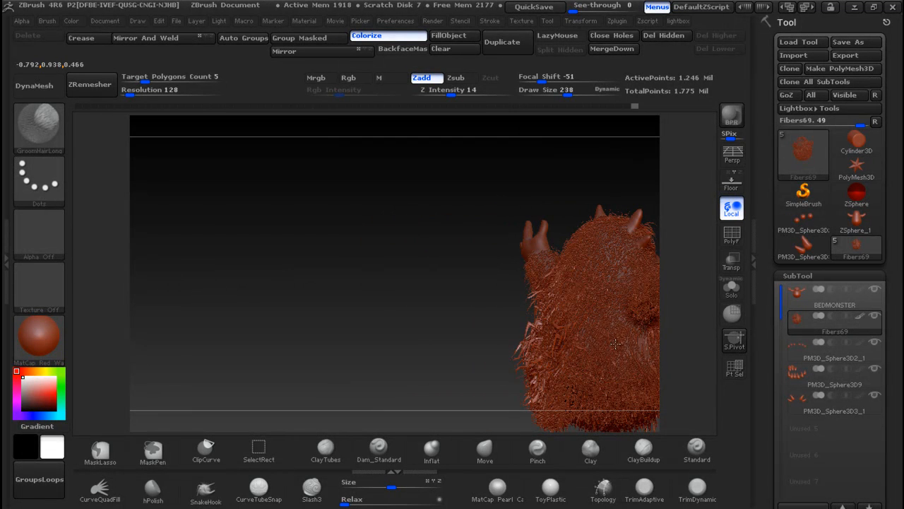
{"action": "right_click_drag", "start_coordinate": [472, 329], "coordinate": [592, 332]}
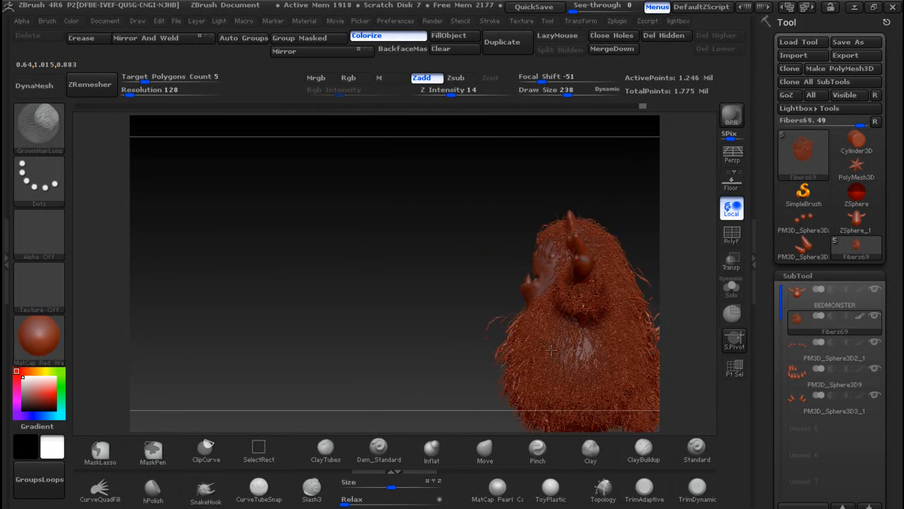
{"action": "mouse_move", "coordinate": [438, 325]}
{"action": "right_mouse_down"}
{"action": "mouse_move", "coordinate": [418, 293]}
{"action": "mouse_move", "coordinate": [325, 256]}
{"action": "right_mouse_up"}
{"action": "right_click_drag", "start_coordinate": [381, 290], "coordinate": [205, 266], "text": "shift"}
{"action": "mouse_move", "coordinate": [563, 252]}
{"action": "right_mouse_down", "text": "ctrl"}
{"action": "mouse_move", "coordinate": [579, 305]}
{"action": "mouse_move", "coordinate": [515, 308]}
{"action": "mouse_move", "coordinate": [615, 229]}
{"action": "right_mouse_up", "text": "ctrl"}
Select the BEDMONSTER subtool, preview the MatCap White Cavity material, and enable Mrgb painting with Zadd off and Colorize on
{"action": "left_click", "coordinate": [820, 300]}
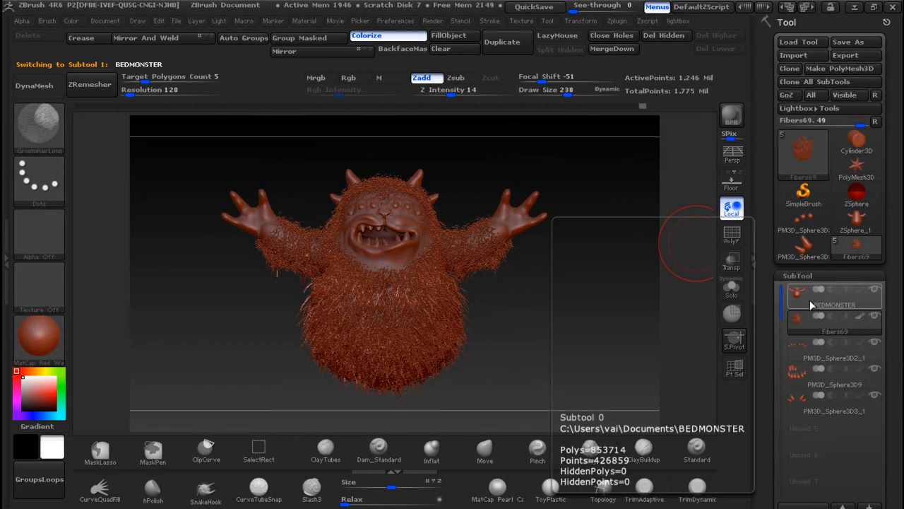
{"action": "left_click", "coordinate": [40, 340]}
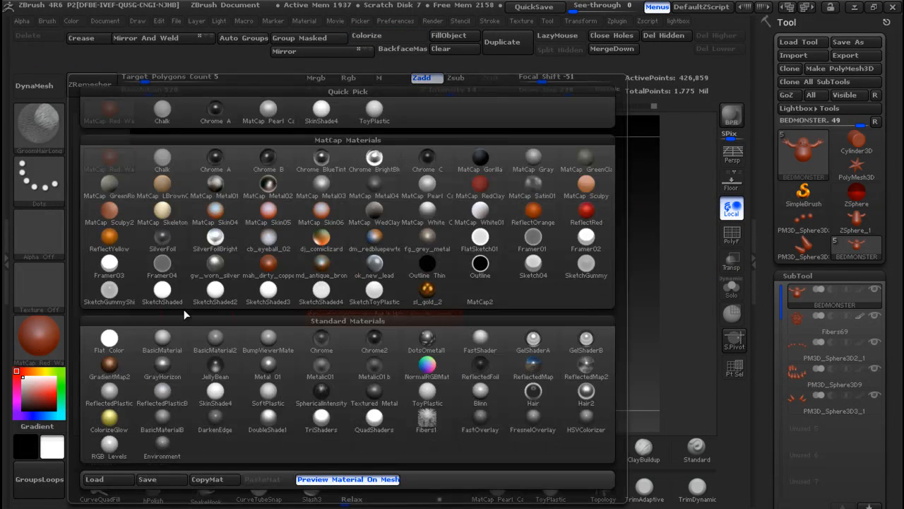
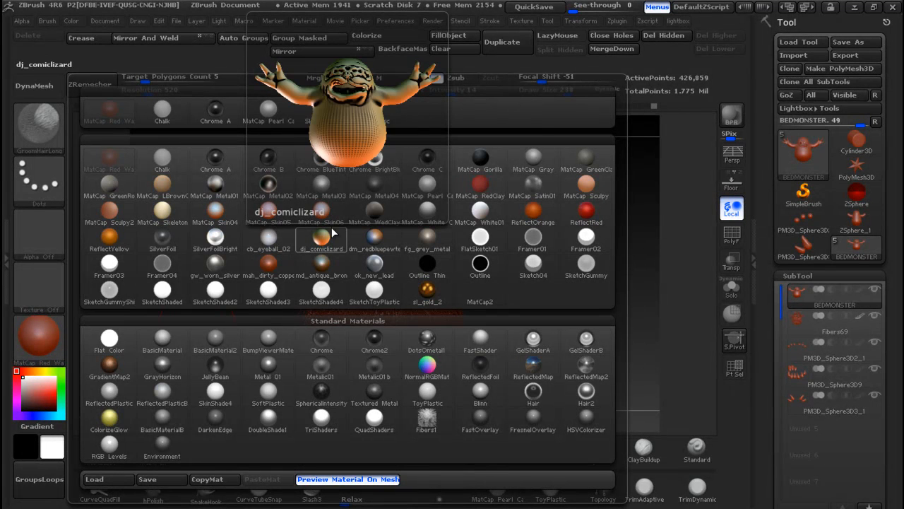
{"action": "left_click", "coordinate": [431, 215]}
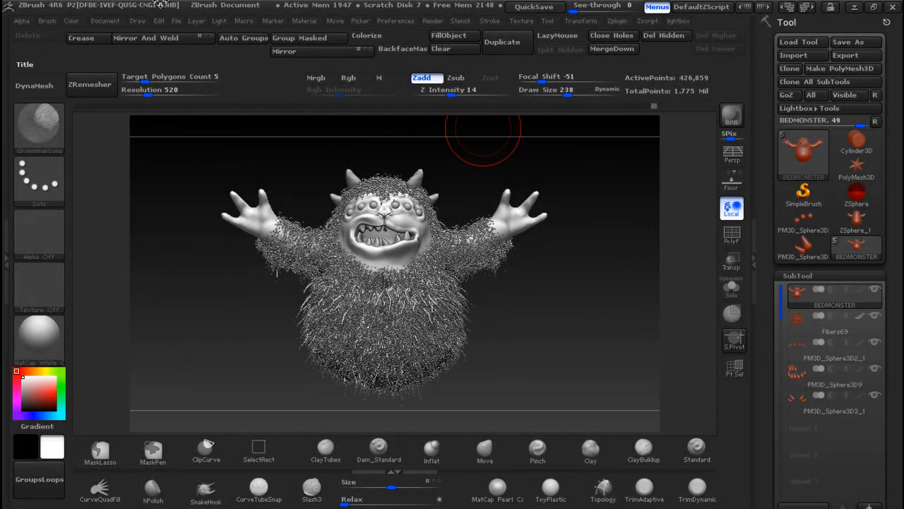
{"action": "left_click", "coordinate": [426, 79]}
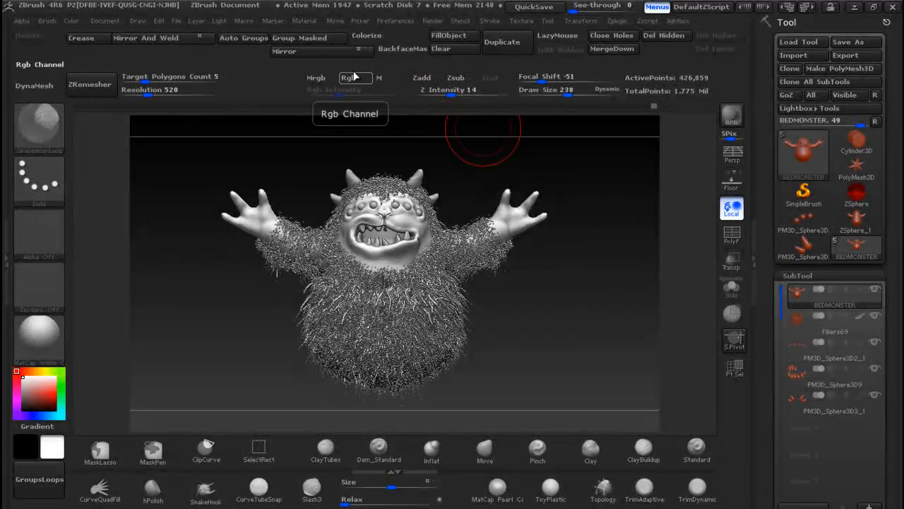
{"action": "left_click", "coordinate": [315, 80]}
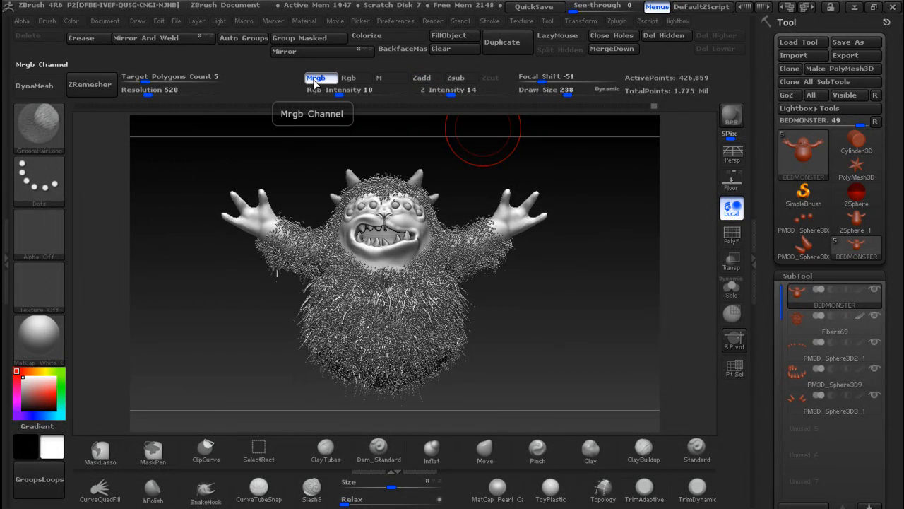
{"action": "left_click", "coordinate": [383, 36]}
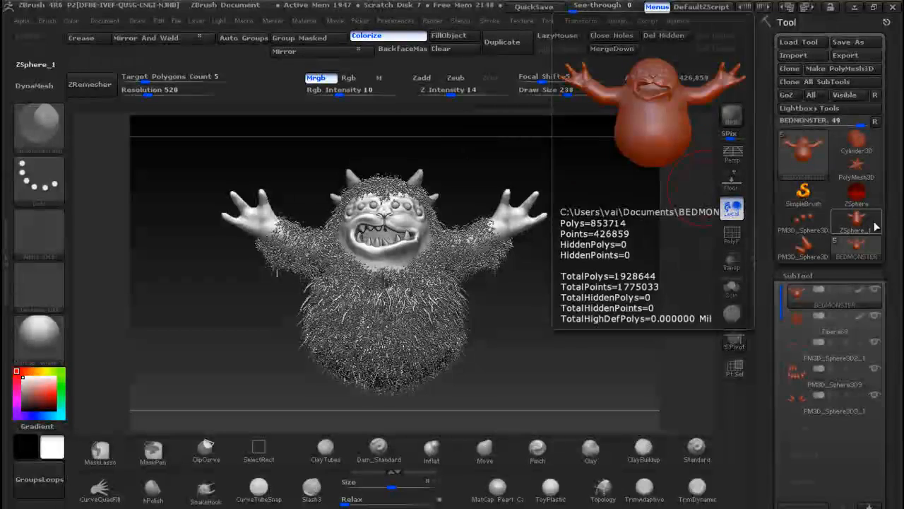
Fill the eyes subtool PM3D_Sphere3D2_1 with the SketchToyPlastic material
{"action": "left_click", "coordinate": [827, 355]}
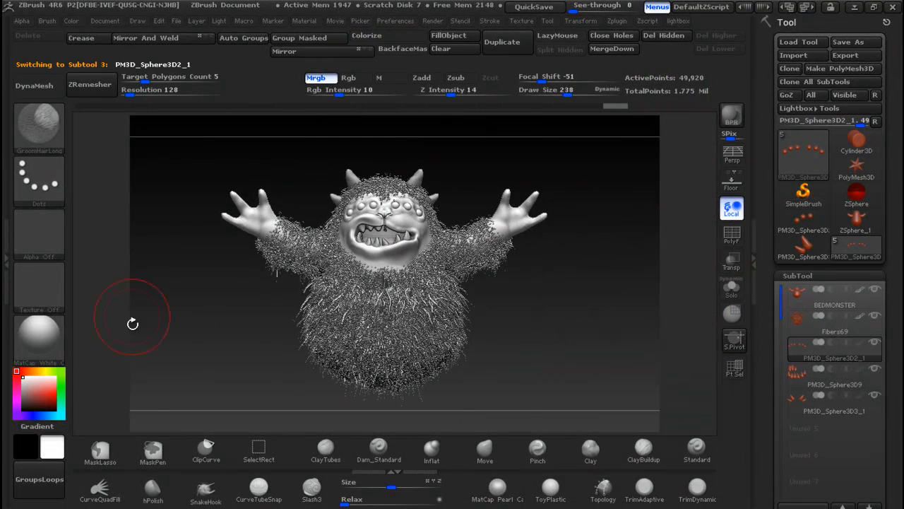
{"action": "left_click", "coordinate": [51, 344]}
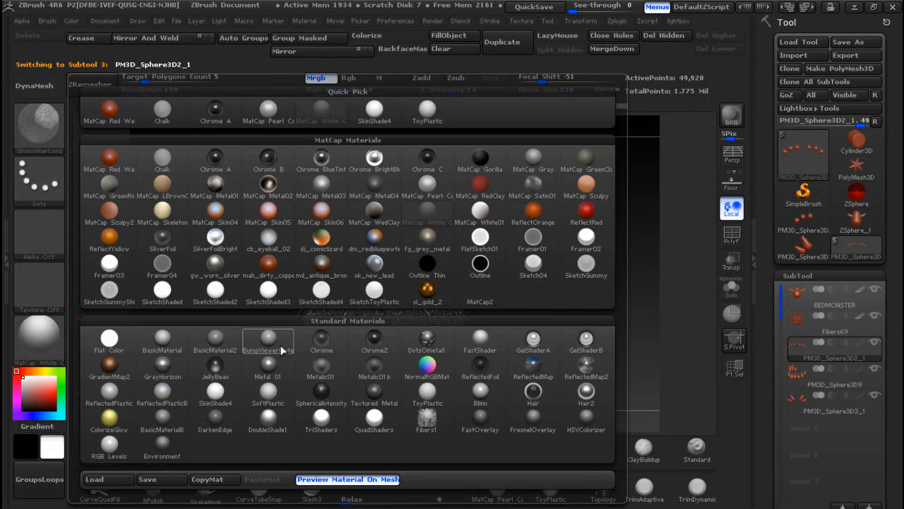
{"action": "left_click", "coordinate": [379, 299]}
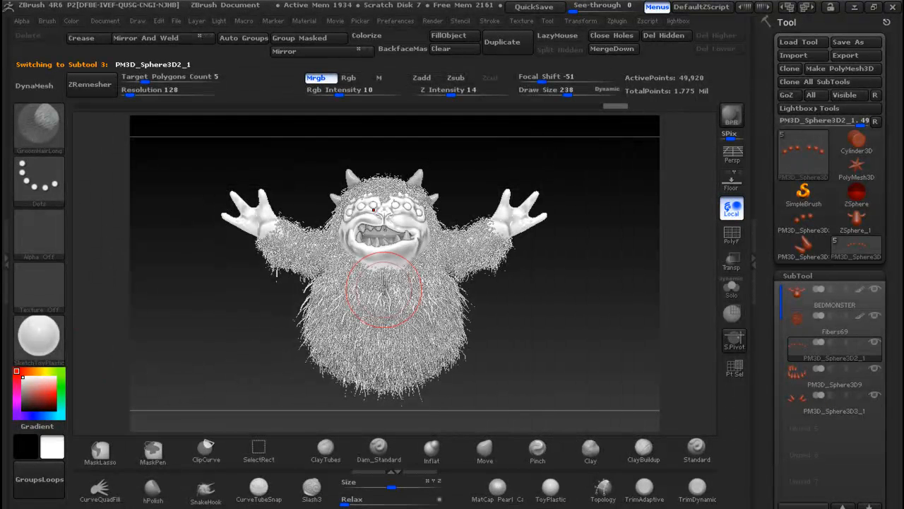
{"action": "left_click", "coordinate": [464, 35]}
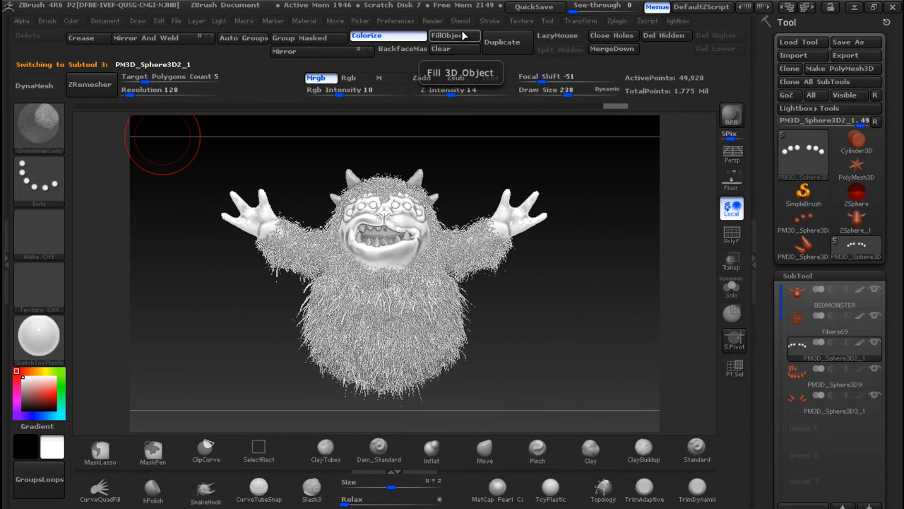
Fill the BEDMONSTER body subtool with the MatCap White01 material
{"action": "left_click", "coordinate": [807, 301]}
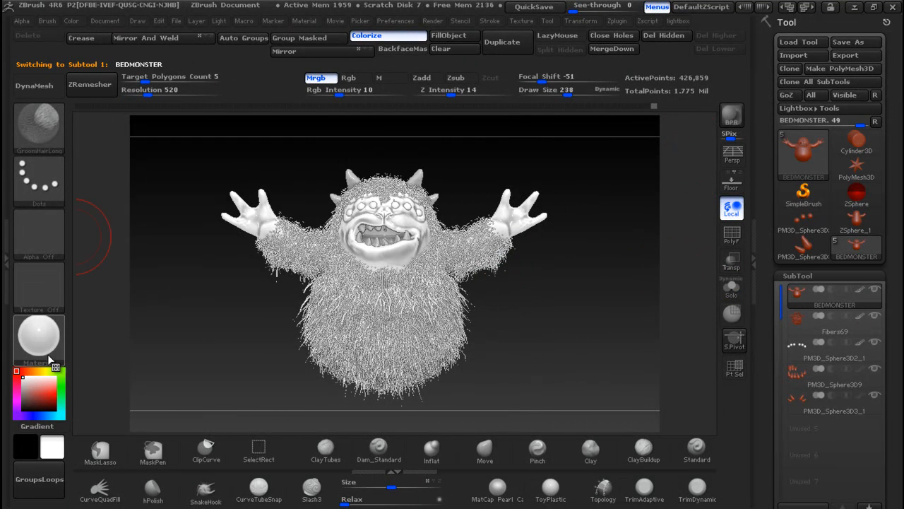
{"action": "left_click", "coordinate": [48, 354]}
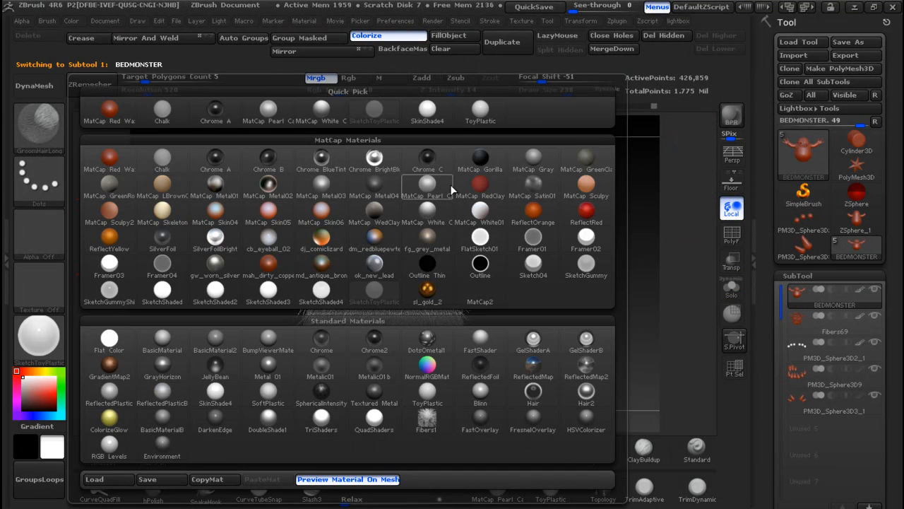
{"action": "left_click", "coordinate": [484, 211]}
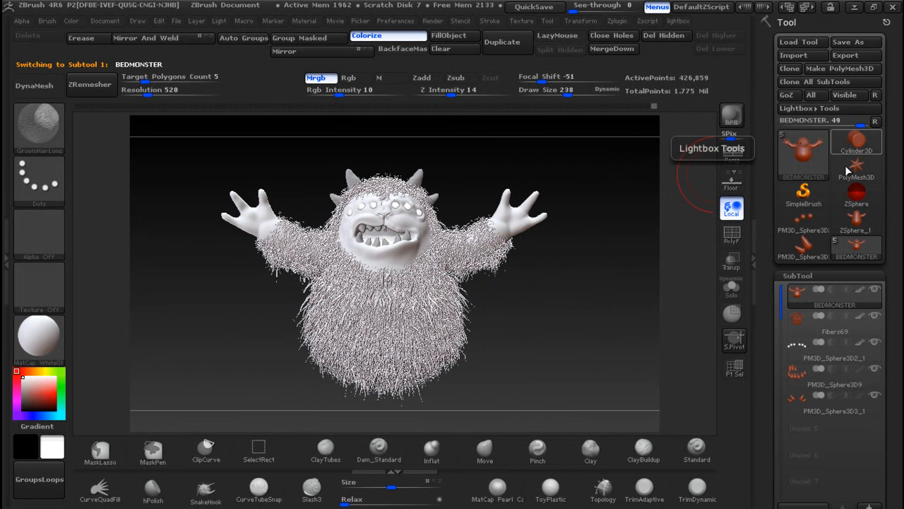
{"action": "left_click", "coordinate": [453, 37]}
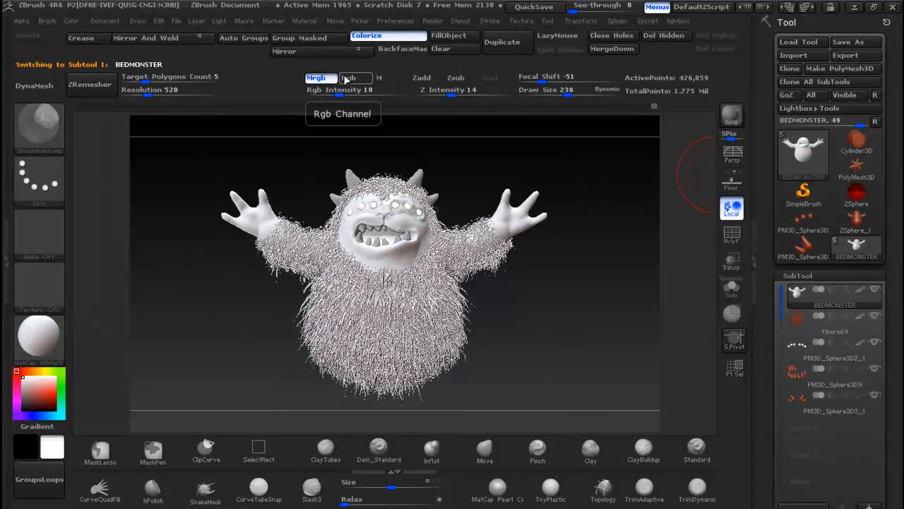
Set up the Standard brush for colour-only painting with the Rgb channel, a Spray stroke and Zadd off
{"action": "left_click", "coordinate": [350, 78]}
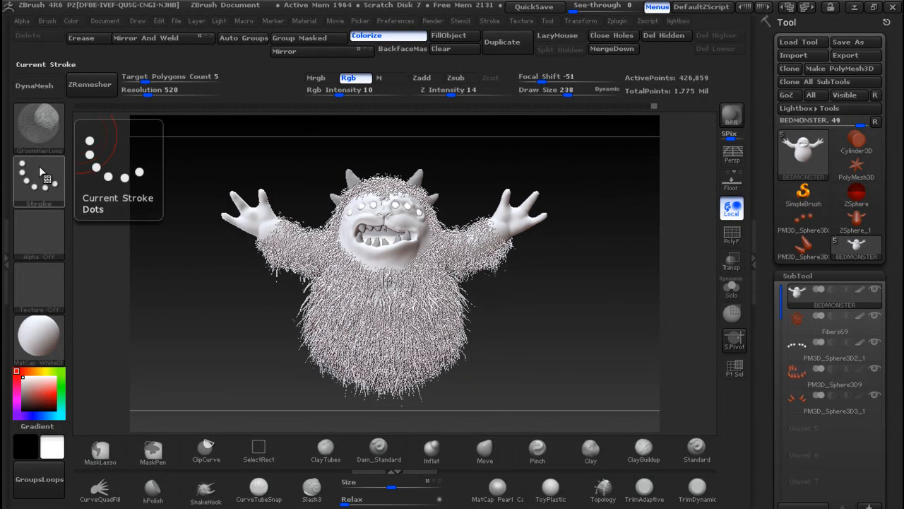
{"action": "left_click", "coordinate": [40, 141]}
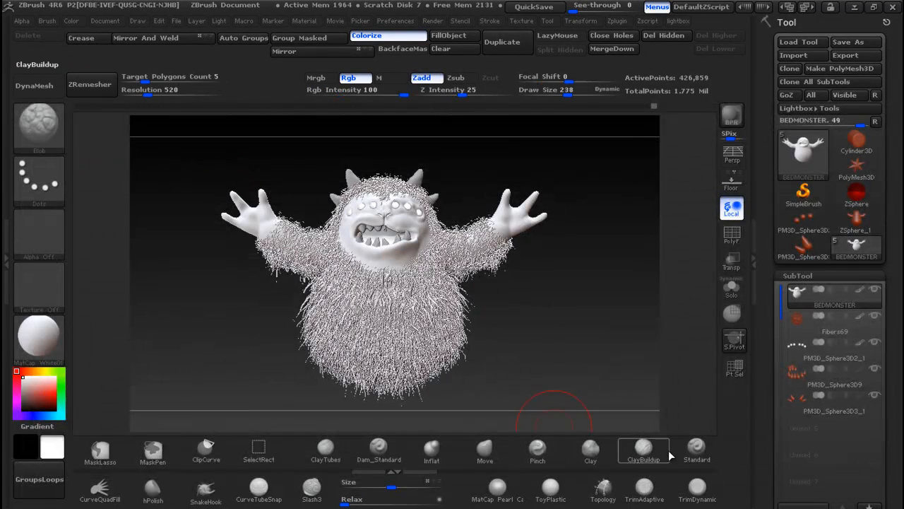
{"action": "left_click", "coordinate": [696, 448]}
{"action": "left_click", "coordinate": [44, 195]}
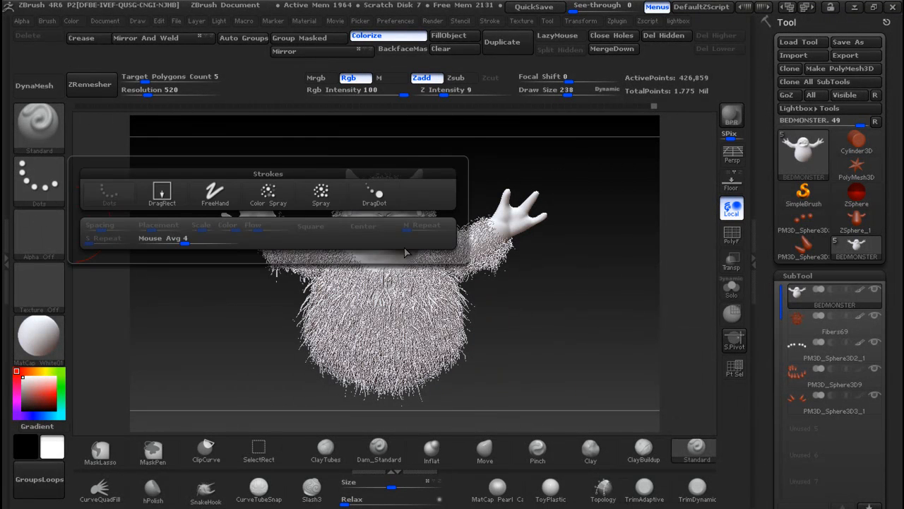
{"action": "left_click", "coordinate": [329, 191]}
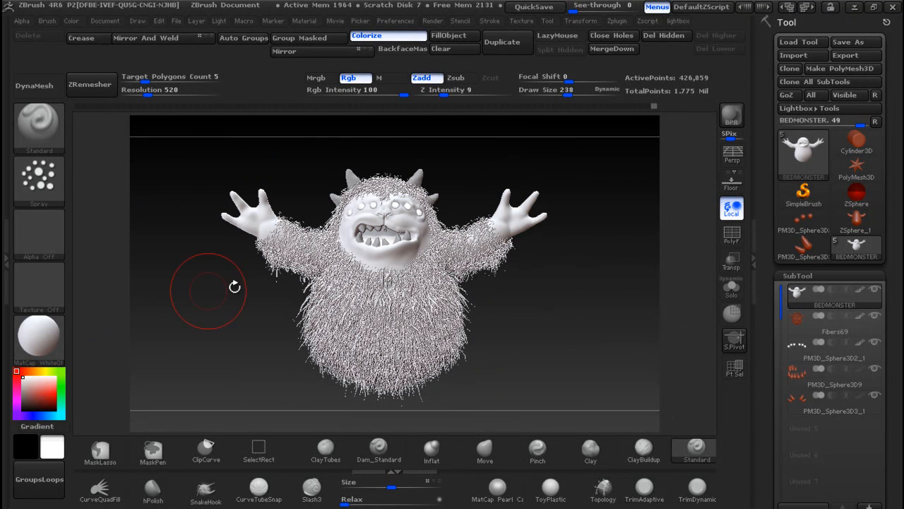
{"action": "left_click", "coordinate": [421, 78]}
Choose a light blue paint colour (Red 108, Green 158, Blue 219), using the reference photo of the toy monster as a guide
{"action": "key", "text": "alt+Tab"}
{"action": "key", "text": "alt+Tab"}
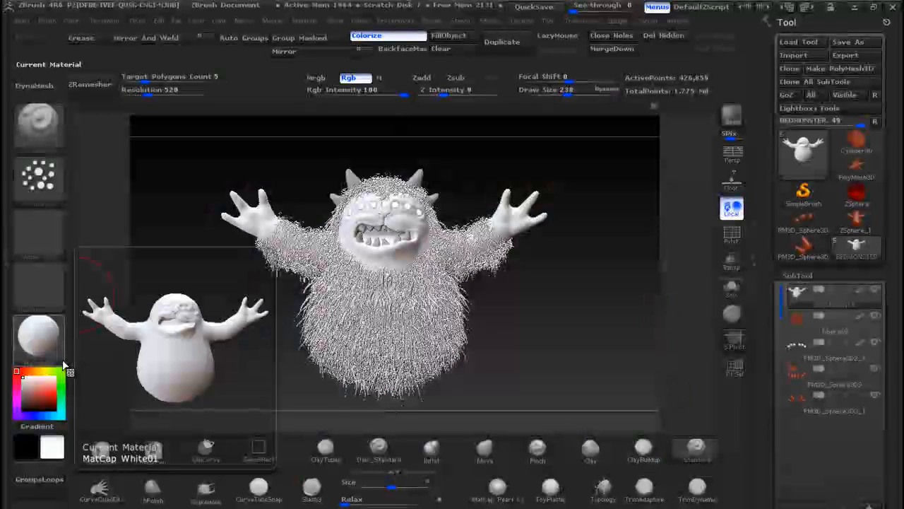
{"action": "left_click", "coordinate": [43, 417]}
{"action": "left_click_drag", "start_coordinate": [51, 408], "coordinate": [50, 403]}
{"action": "left_click", "coordinate": [46, 387]}
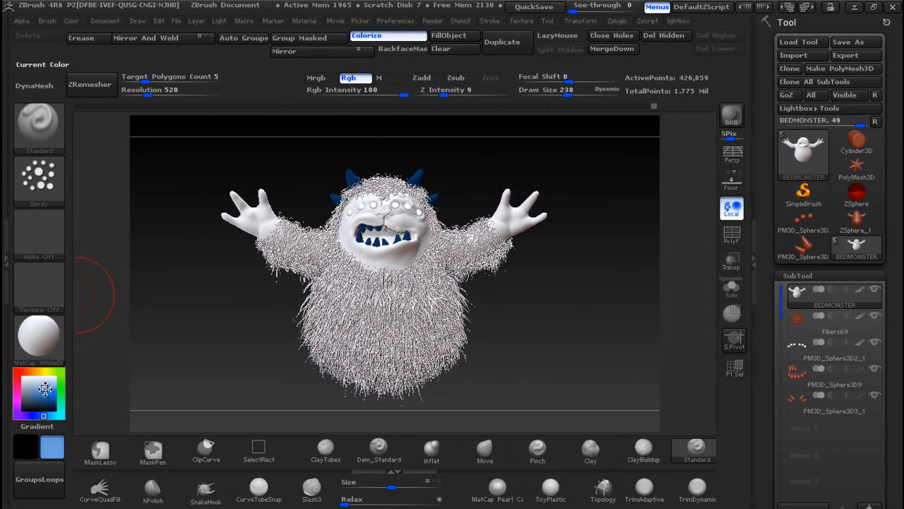
{"action": "left_click", "coordinate": [42, 388]}
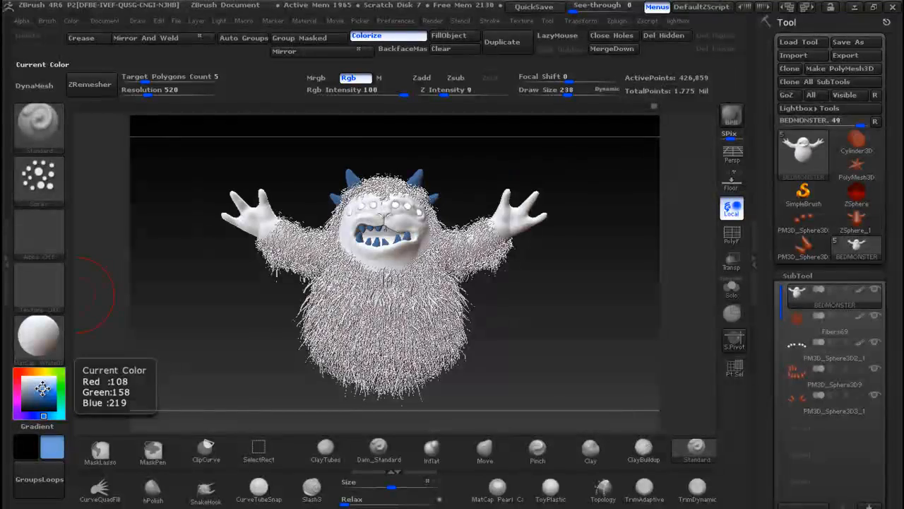
{"action": "key", "text": "alt+Tab"}
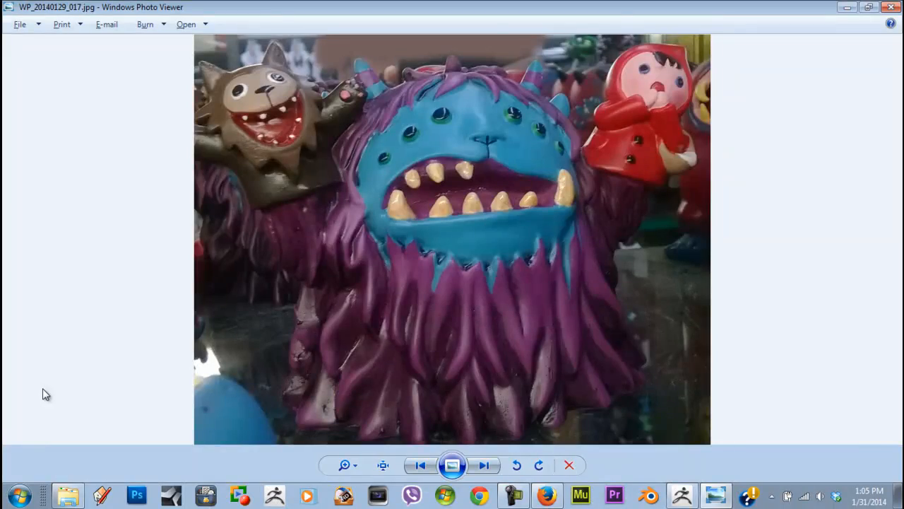
{"action": "key", "text": "alt+Tab"}
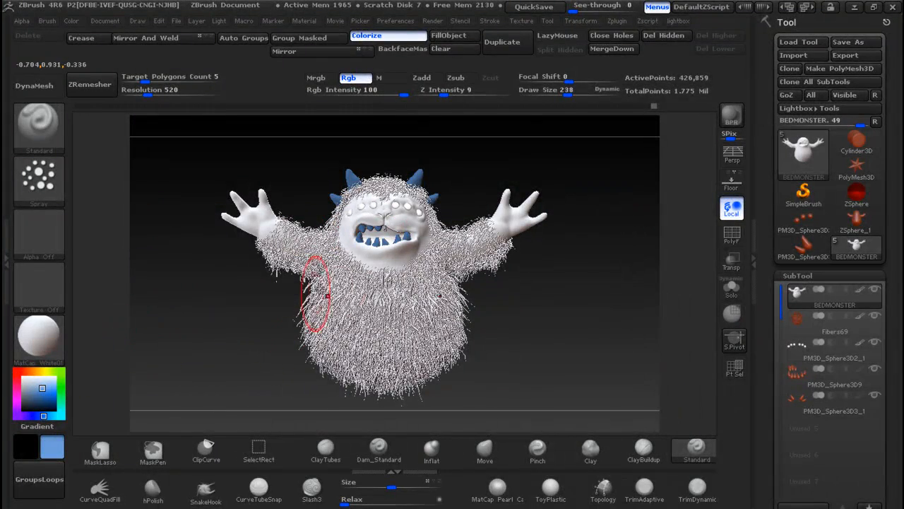
Spray the blue over the monster's hands, arms and face, comparing the colouring with the reference photo
{"action": "mouse_move", "coordinate": [520, 216]}
{"action": "left_mouse_down"}
{"action": "mouse_move", "coordinate": [529, 224]}
{"action": "mouse_move", "coordinate": [515, 206]}
{"action": "mouse_move", "coordinate": [523, 219]}
{"action": "left_mouse_up"}
{"action": "left_click_drag", "start_coordinate": [554, 333], "coordinate": [485, 449]}
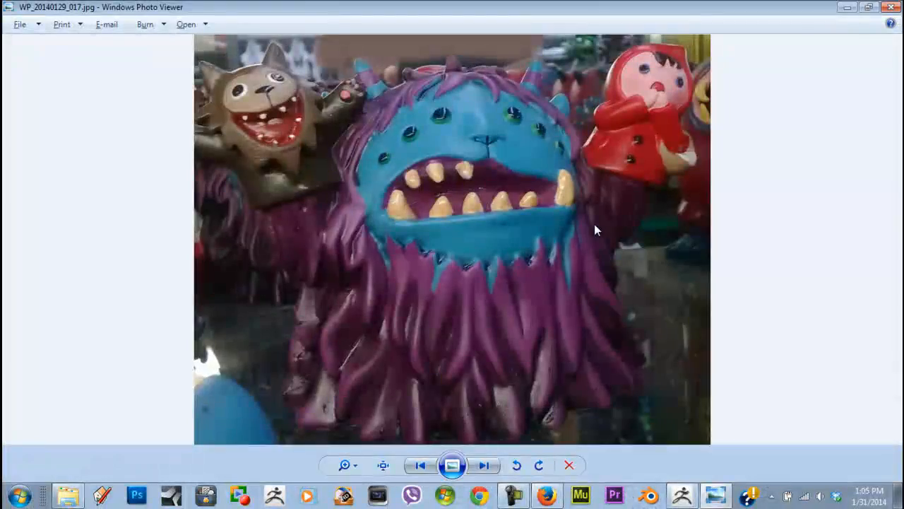
{"action": "key", "text": "alt+Tab"}
{"action": "key", "text": "alt+Tab"}
{"action": "key", "text": "alt+Tab"}
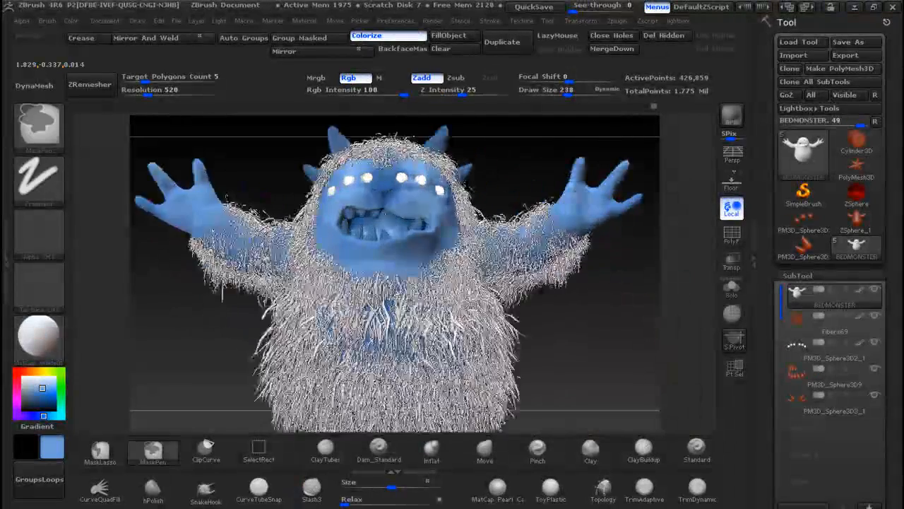
Change the Standard brush to the FreeHand stroke and reduce its draw size to 82 for close work on the head
{"action": "right_click_drag", "start_coordinate": [491, 126], "coordinate": [519, 258], "text": "ctrl"}
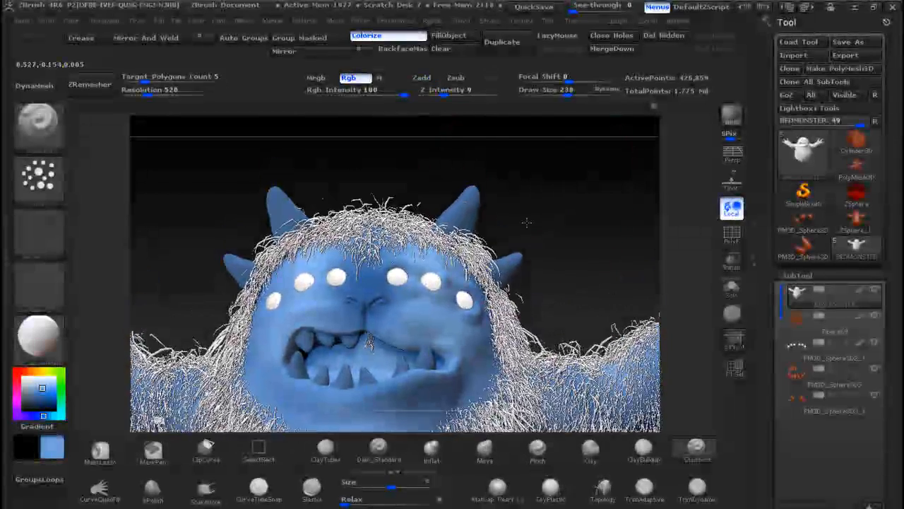
{"action": "right_click_drag", "start_coordinate": [537, 212], "coordinate": [520, 225], "text": "alt"}
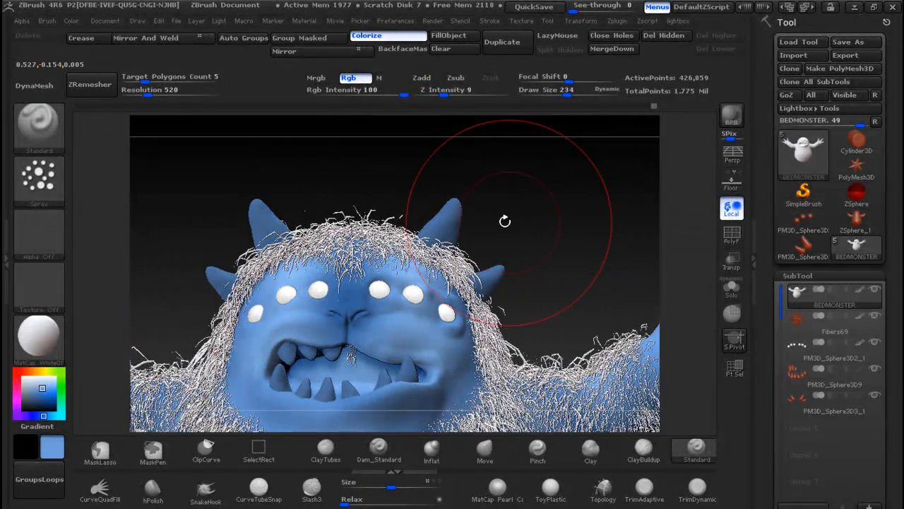
{"action": "left_click", "coordinate": [37, 185]}
{"action": "left_click", "coordinate": [214, 191]}
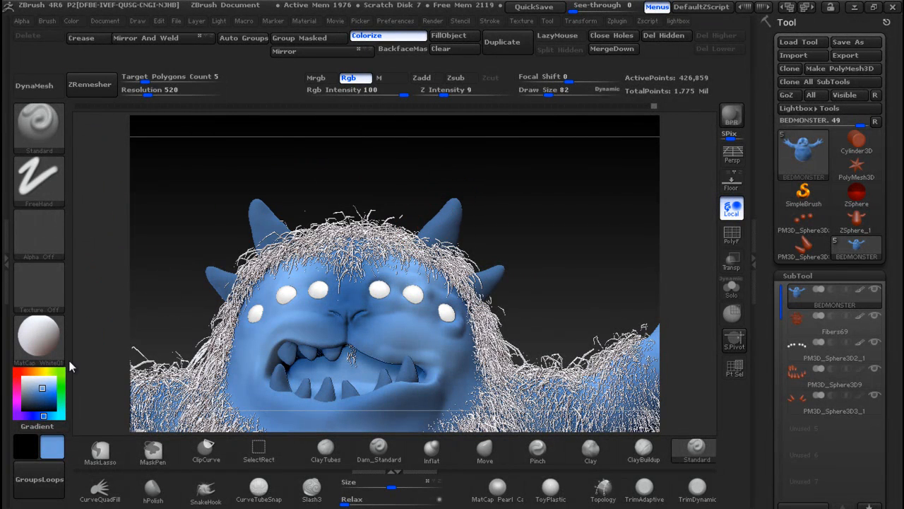
Choose a dark purple paint colour, matching it to the purple areas in the reference photo
{"action": "key", "text": "alt+Tab"}
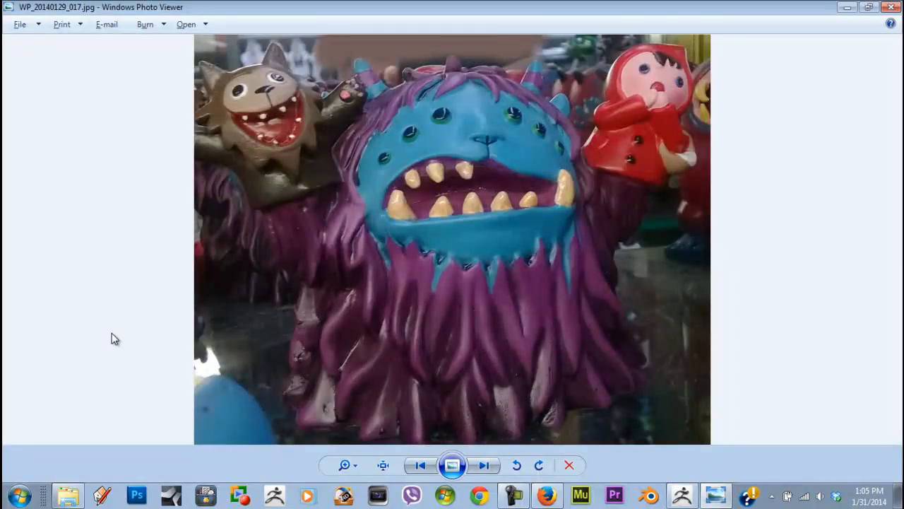
{"action": "key", "text": "alt+Tab"}
{"action": "left_click", "coordinate": [19, 409]}
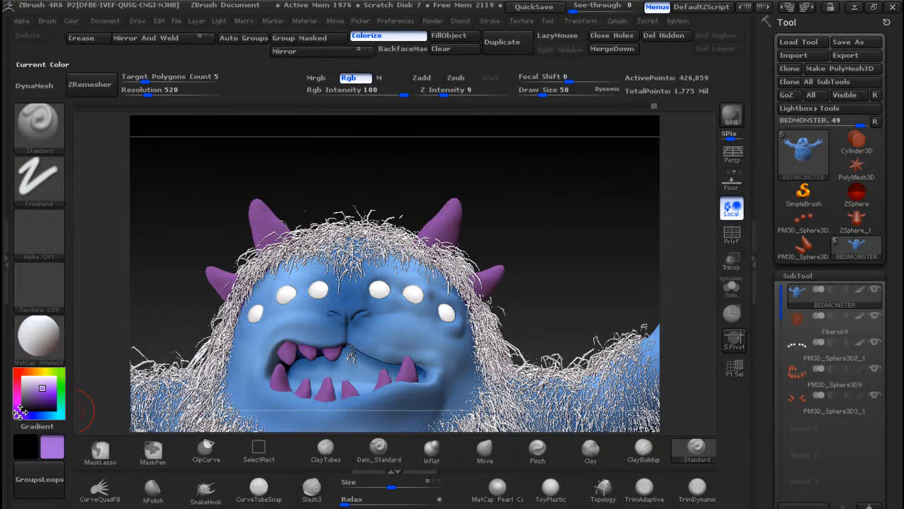
{"action": "left_click", "coordinate": [17, 400]}
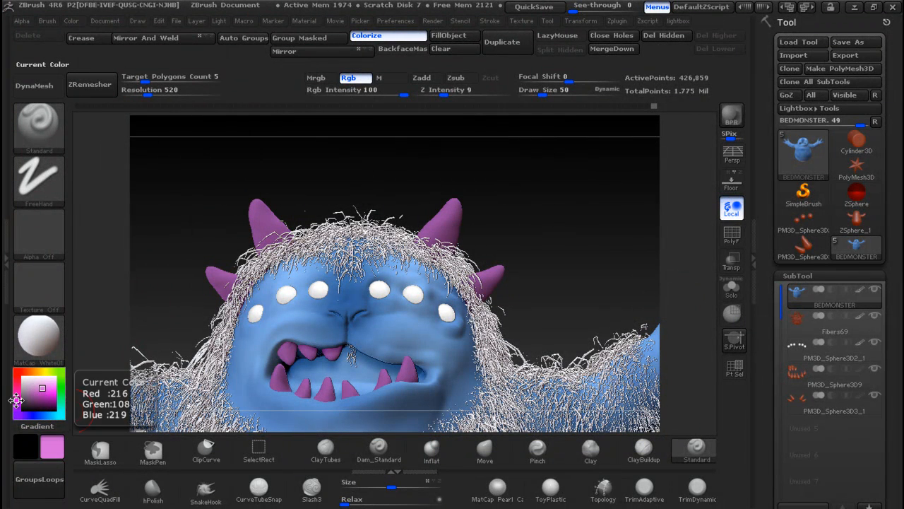
{"action": "key", "text": "alt+Tab"}
{"action": "key", "text": "alt+Tab"}
{"action": "left_click", "coordinate": [46, 398]}
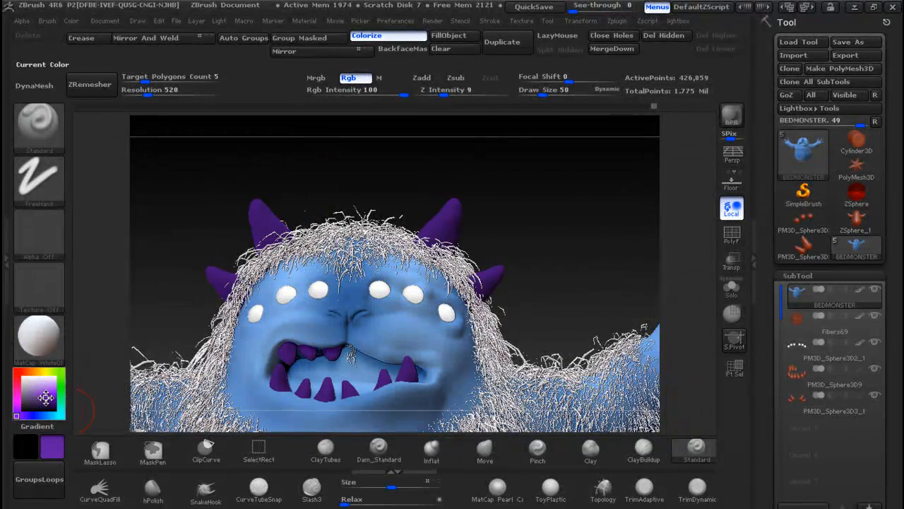
{"action": "left_click", "coordinate": [45, 396]}
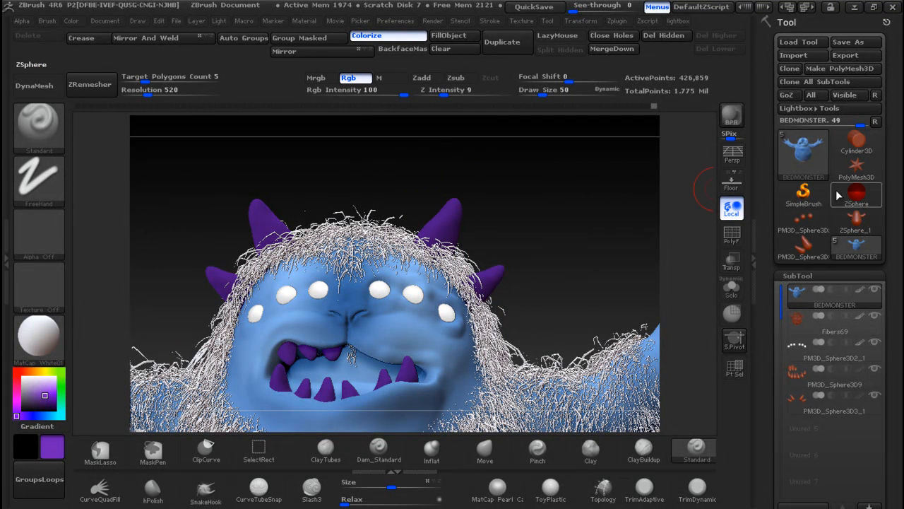
{"action": "mouse_move", "coordinate": [820, 392]}
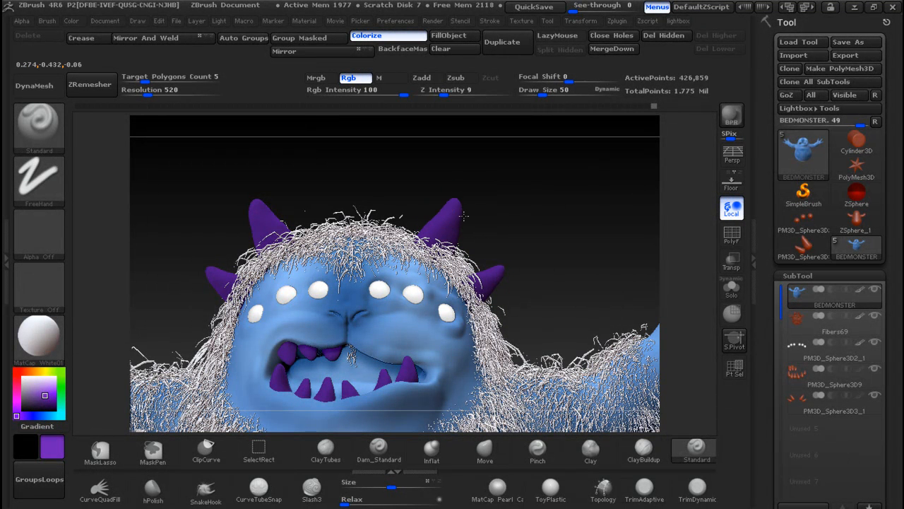
Select the horns-and-ears subtool PM3D_Sphere3D3_1 and paint the tip of one horn purple
{"action": "left_click", "coordinate": [826, 396]}
{"action": "left_click_drag", "start_coordinate": [453, 206], "coordinate": [460, 210]}
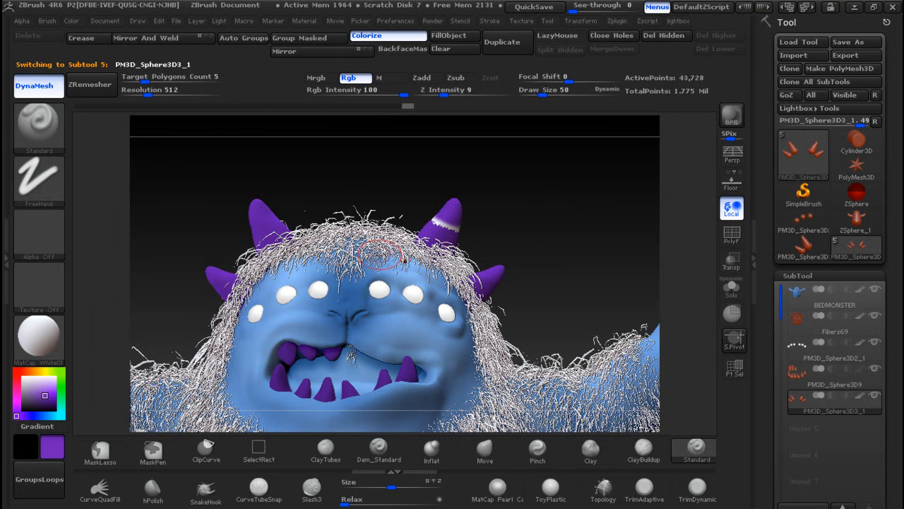
{"action": "left_click_drag", "start_coordinate": [440, 228], "coordinate": [444, 225]}
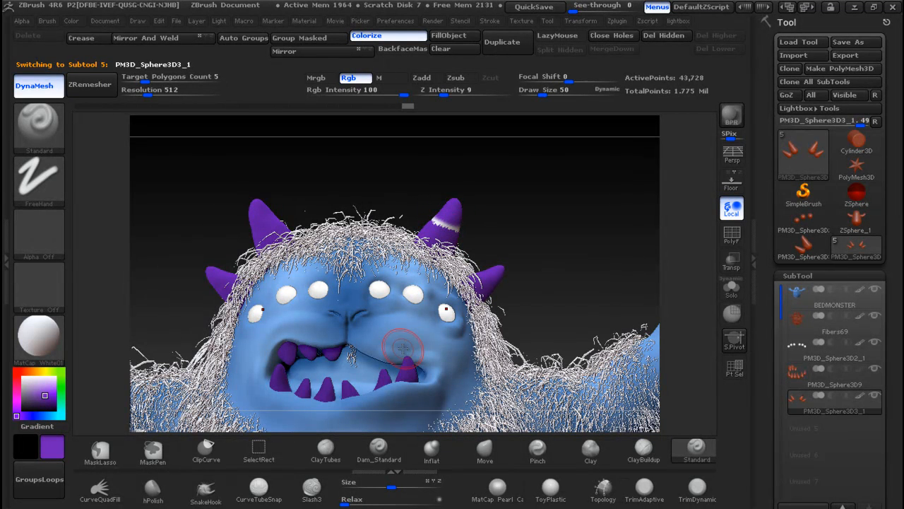
Pick up the light blue from the face and paint both ears and both horns with it
{"action": "key", "text": "c"}
{"action": "left_click_drag", "start_coordinate": [495, 278], "coordinate": [488, 282]}
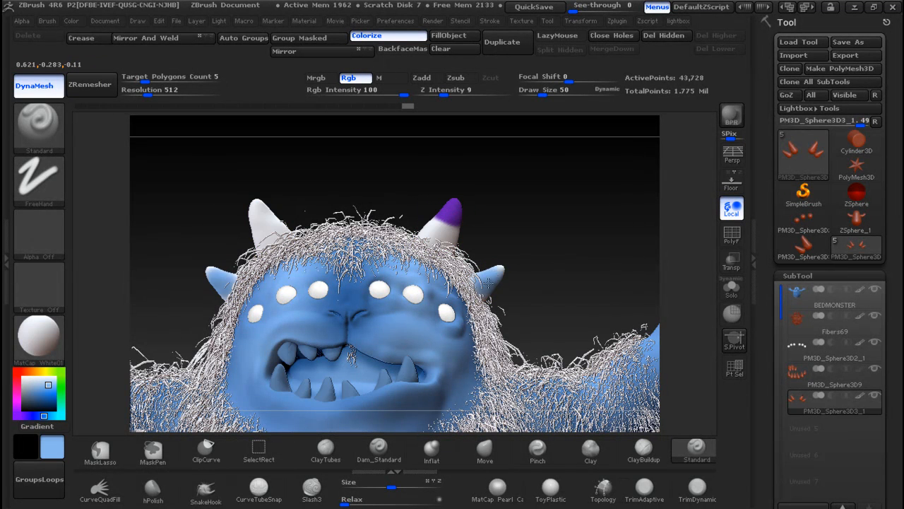
{"action": "left_click_drag", "start_coordinate": [422, 255], "coordinate": [440, 227]}
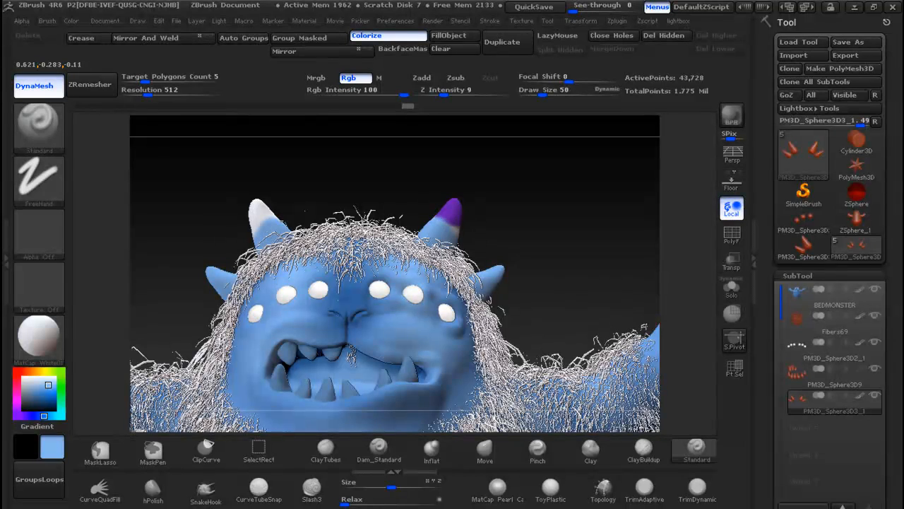
{"action": "left_click_drag", "start_coordinate": [268, 219], "coordinate": [259, 210]}
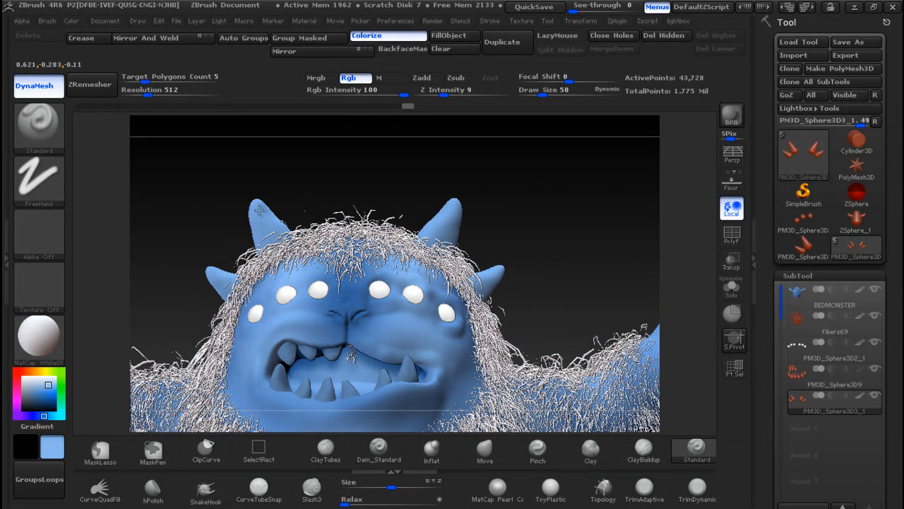
Move back and forth through the paint history to take back only the blue strokes on the horn tips
{"action": "key", "text": "ctrl+z"}
{"action": "key", "text": "ctrl+z"}
{"action": "key", "text": "ctrl+z"}
{"action": "key", "text": "ctrl+z"}
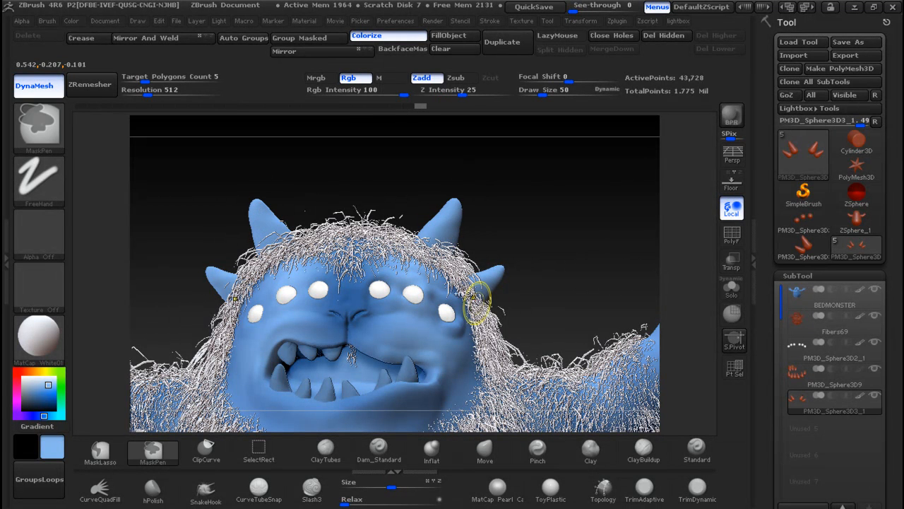
{"action": "key", "text": "ctrl+shift+z"}
{"action": "key", "text": "ctrl+shift+z"}
{"action": "key", "text": "ctrl+shift+z"}
{"action": "key", "text": "ctrl+shift+z"}
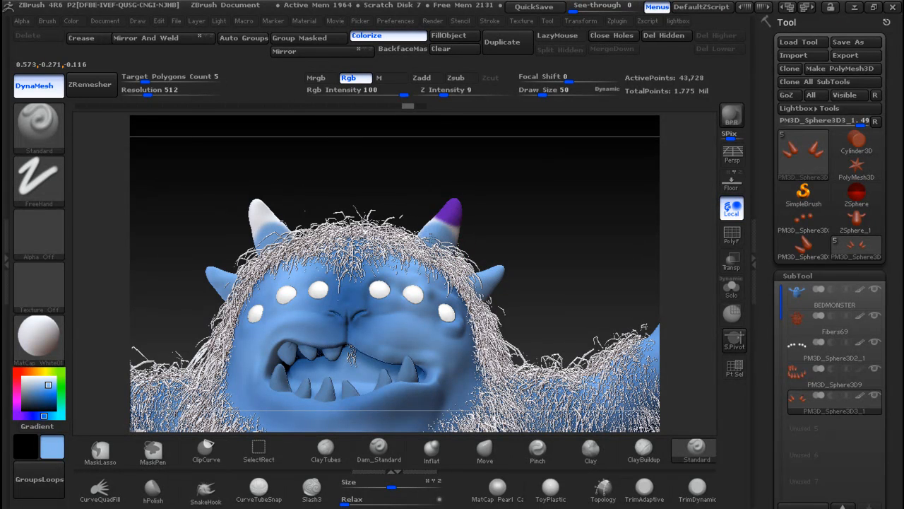
{"action": "key", "text": "ctrl+z"}
{"action": "key", "text": "ctrl+z"}
{"action": "key", "text": "ctrl+z"}
{"action": "key", "text": "ctrl+z"}
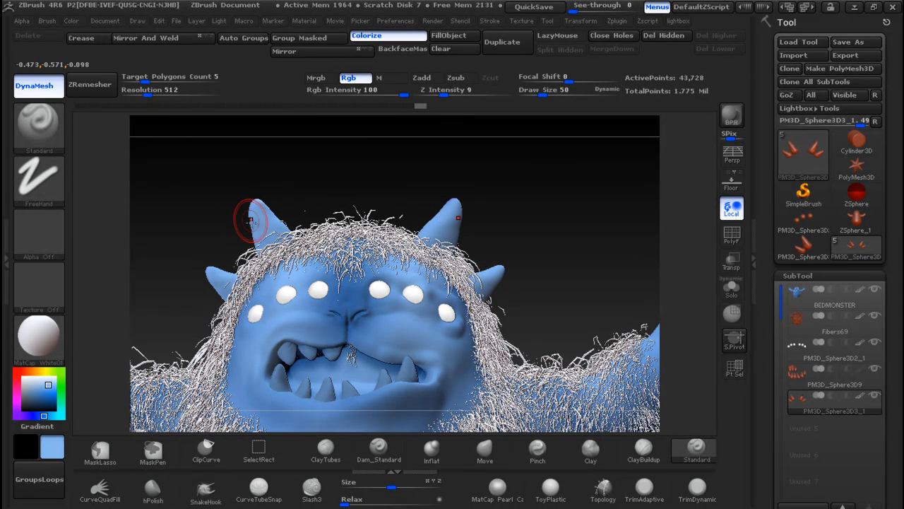
{"action": "key", "text": "ctrl+shift+z"}
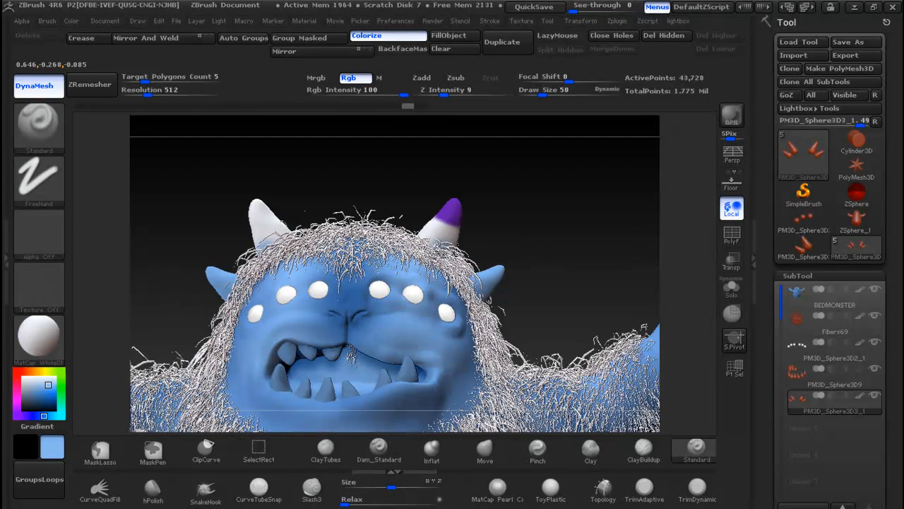
{"action": "key", "text": "ctrl+shift+z"}
{"action": "key", "text": "ctrl+shift+z"}
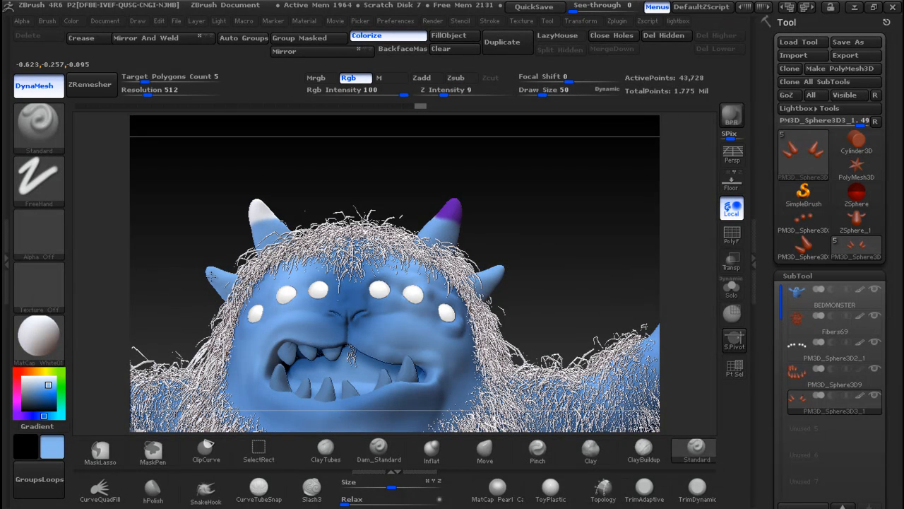
Paint purple bands across the horns at draw size 34, checking the striping against the reference photo
{"action": "key", "text": "alt+Tab"}
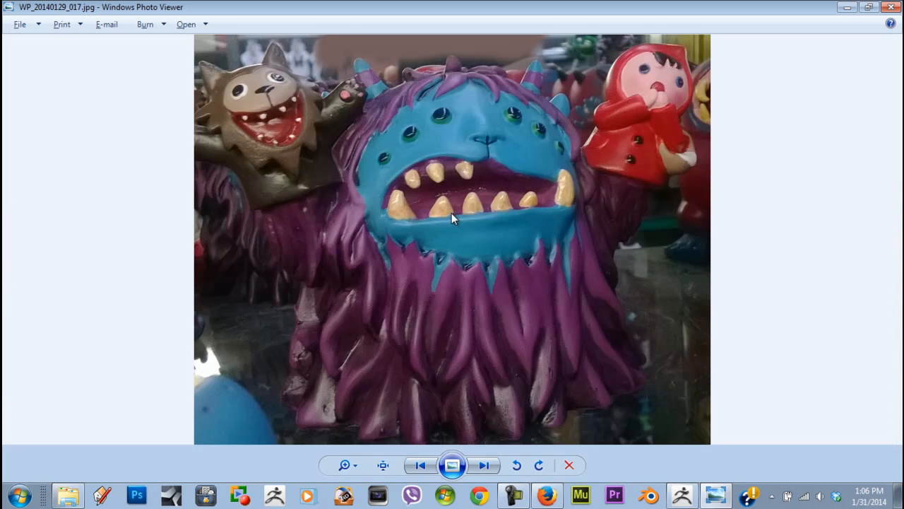
{"action": "key", "text": "alt+Tab"}
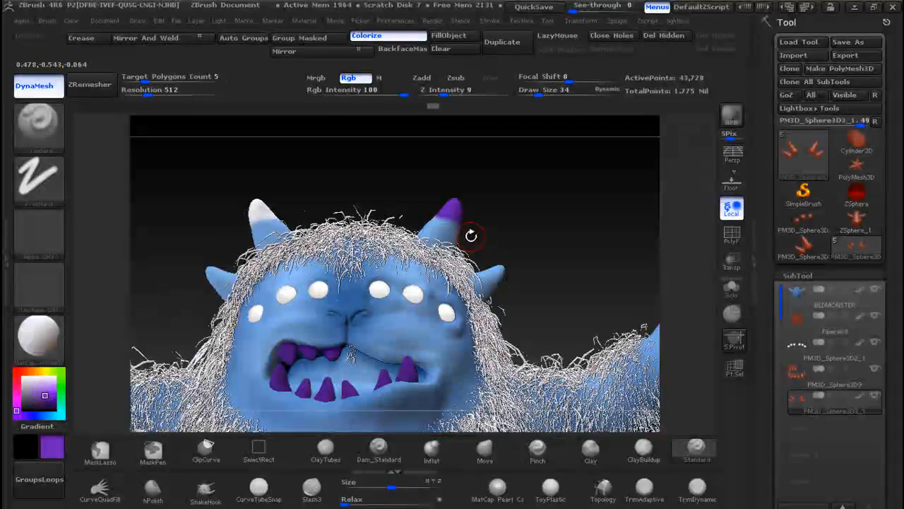
{"action": "key", "text": "alt+Tab"}
{"action": "key", "text": "alt+Tab"}
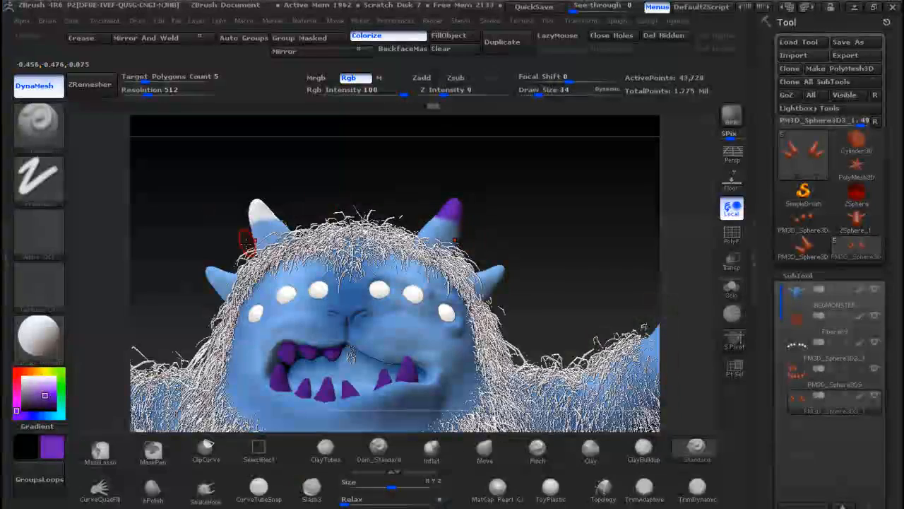
{"action": "left_click_drag", "start_coordinate": [256, 224], "coordinate": [269, 214]}
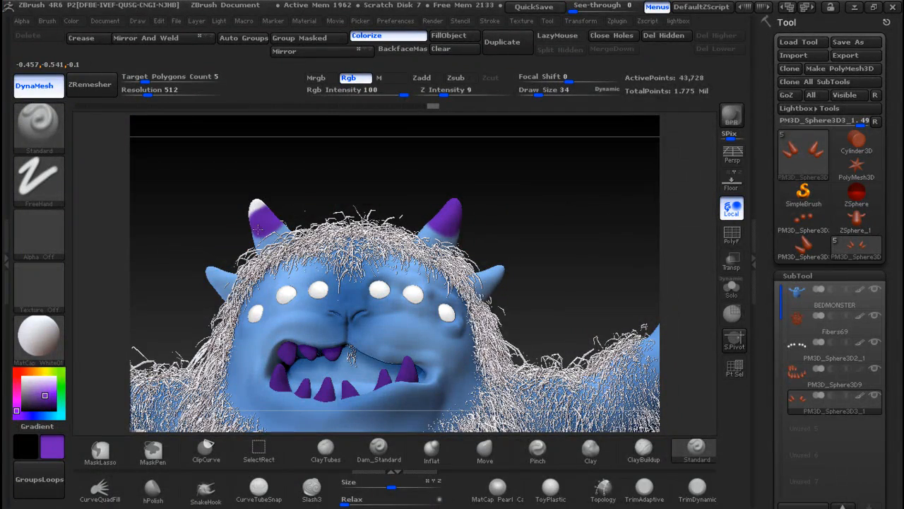
{"action": "key", "text": "alt+Tab"}
{"action": "key", "text": "alt+Tab"}
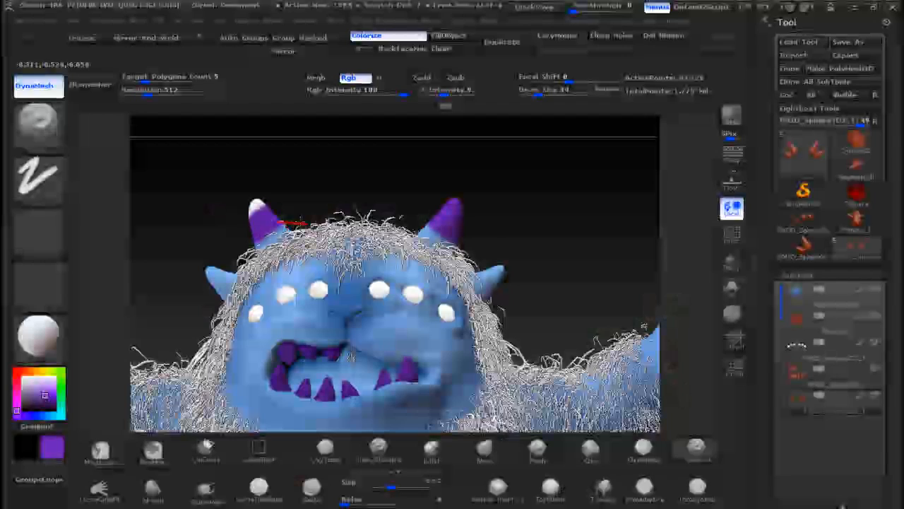
{"action": "key", "text": "ctrl+z"}
Paint the horn tips light blue above the purple bands, covering the back of the horns as well
{"action": "left_click_drag", "start_coordinate": [468, 202], "coordinate": [412, 228]}
{"action": "left_click_drag", "start_coordinate": [475, 237], "coordinate": [496, 236]}
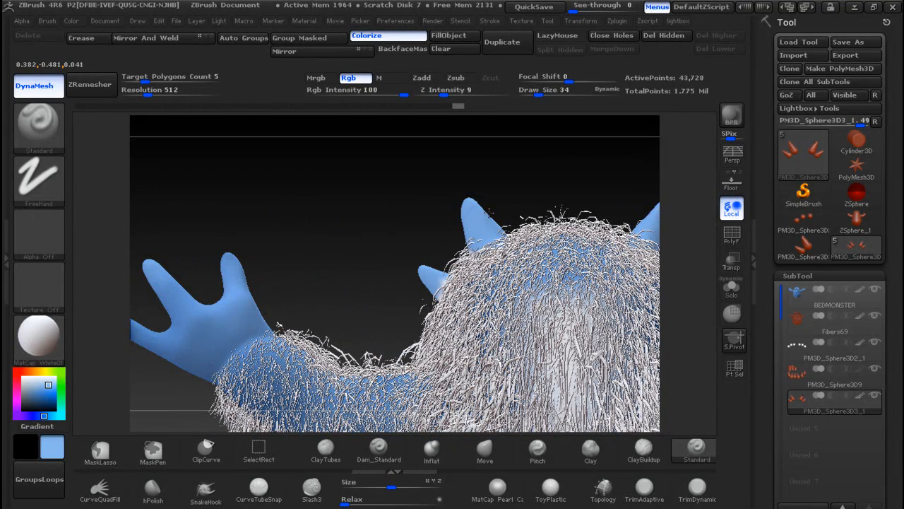
{"action": "left_click_drag", "start_coordinate": [525, 189], "coordinate": [582, 214]}
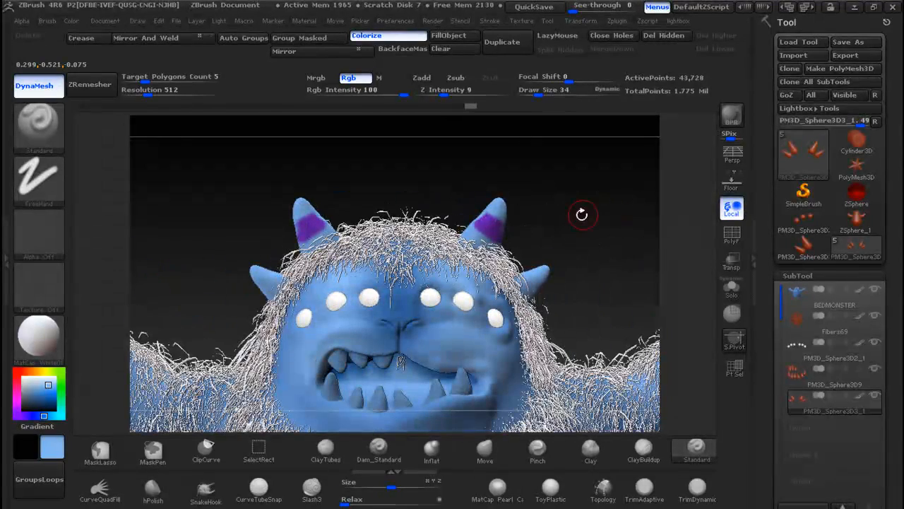
Pick up the purple again and extend the bands all the way around the horns, then check the whole monster
{"action": "key", "text": "c"}
{"action": "left_click", "coordinate": [483, 220]}
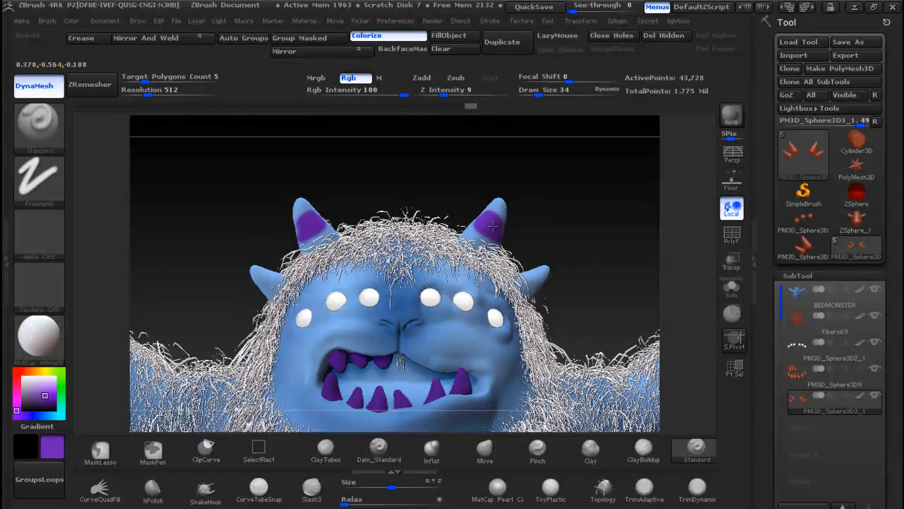
{"action": "left_click_drag", "start_coordinate": [559, 232], "coordinate": [491, 227]}
{"action": "left_click_drag", "start_coordinate": [600, 192], "coordinate": [493, 220]}
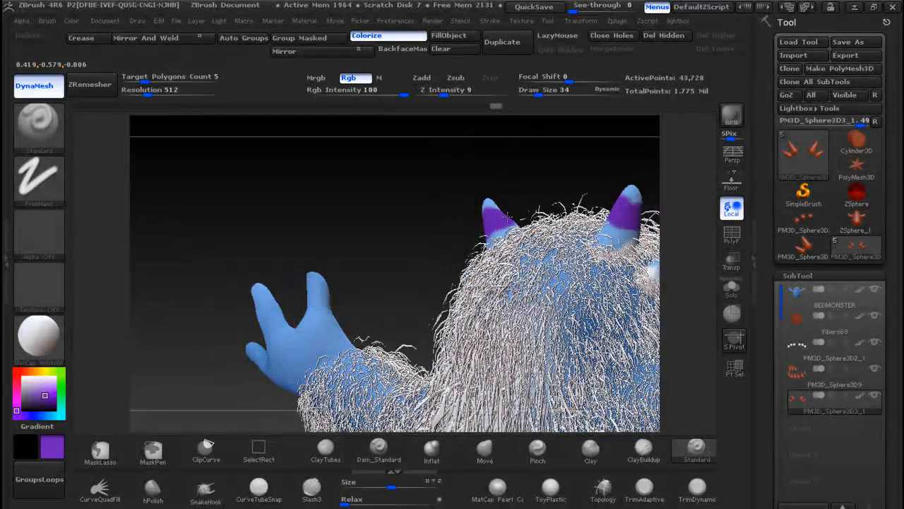
{"action": "left_click_drag", "start_coordinate": [516, 183], "coordinate": [402, 195]}
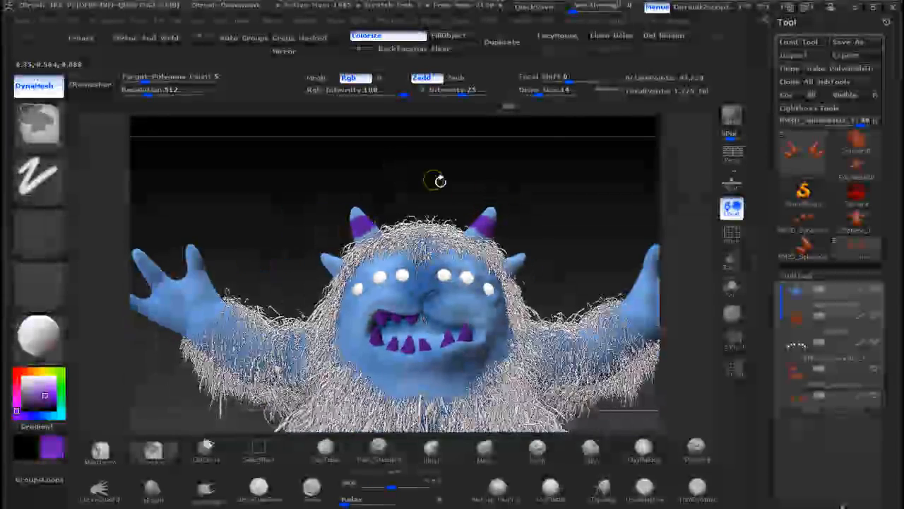
{"action": "key", "text": "f"}
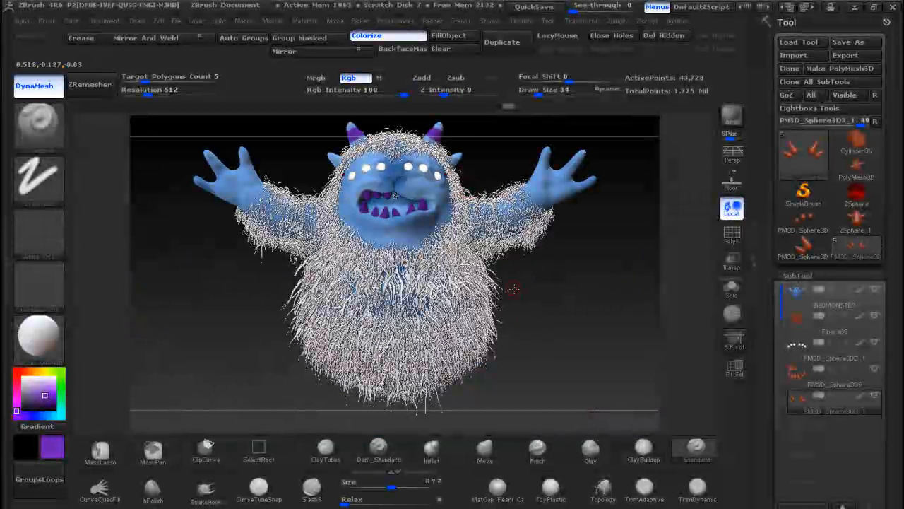
Select the eyes subtool PM3D_Sphere3D2_1 and set the brush to Focal Shift -100 and Draw Size 18
{"action": "left_click", "coordinate": [834, 403]}
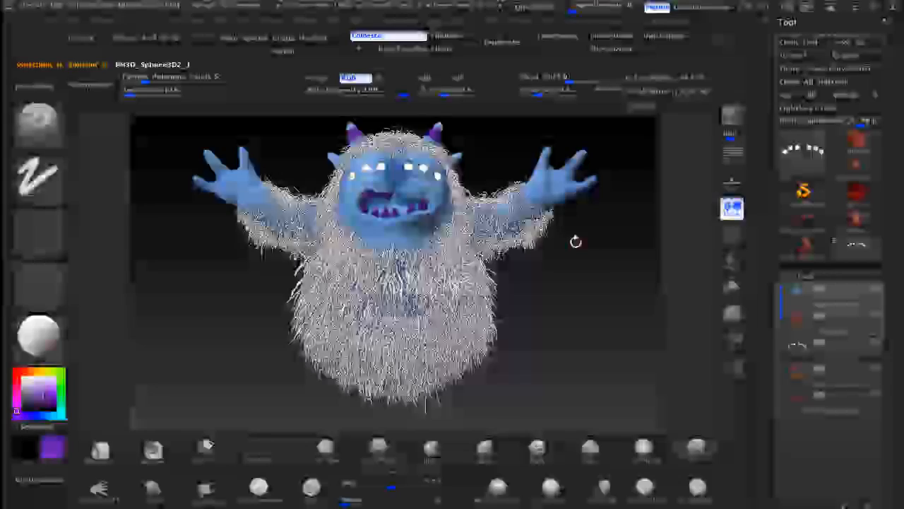
{"action": "mouse_move", "coordinate": [576, 242]}
{"action": "left_mouse_down"}
{"action": "mouse_move", "coordinate": [588, 253]}
{"action": "mouse_move", "coordinate": [573, 282]}
{"action": "mouse_move", "coordinate": [555, 204]}
{"action": "mouse_move", "coordinate": [572, 205]}
{"action": "mouse_move", "coordinate": [575, 233]}
{"action": "left_mouse_up"}
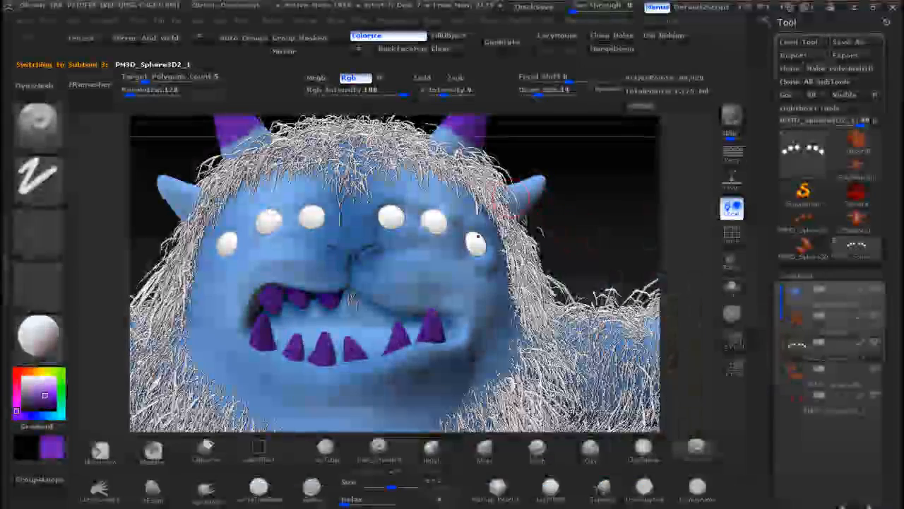
{"action": "left_click_drag", "start_coordinate": [570, 80], "coordinate": [516, 81]}
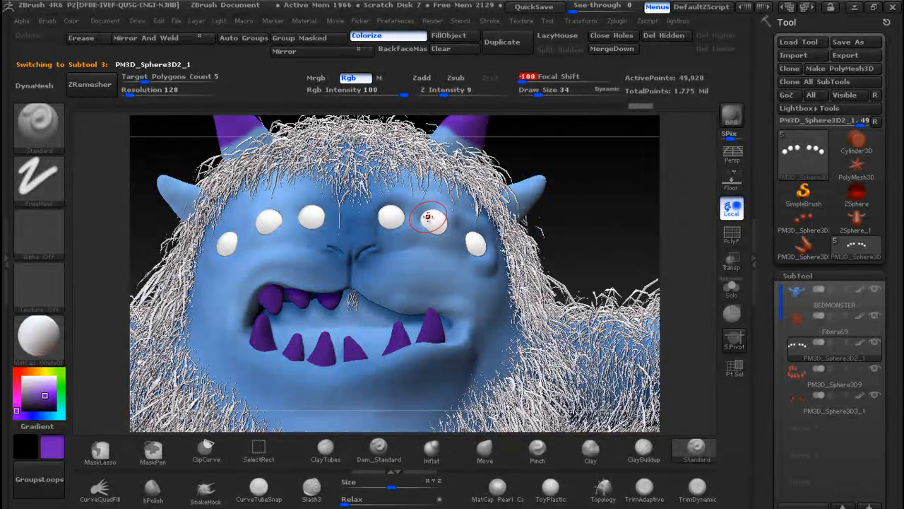
{"action": "key", "text": "bracketleft"}
{"action": "key", "text": "bracketleft"}
{"action": "key", "text": "bracketleft"}
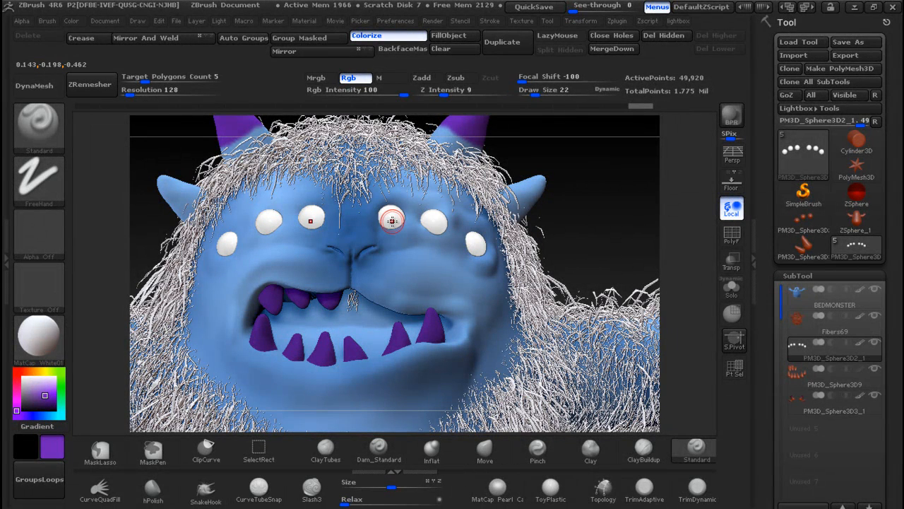
{"action": "key", "text": "bracketleft"}
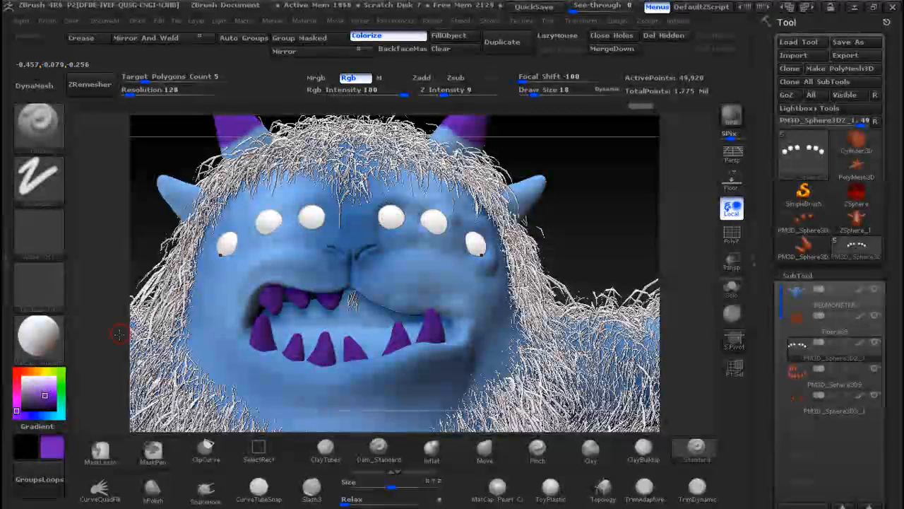
Choose a dark reddish-brown colour and paint round irises on the two innermost eyes
{"action": "left_click_drag", "start_coordinate": [14, 404], "coordinate": [17, 373]}
{"action": "left_click_drag", "start_coordinate": [41, 401], "coordinate": [38, 401]}
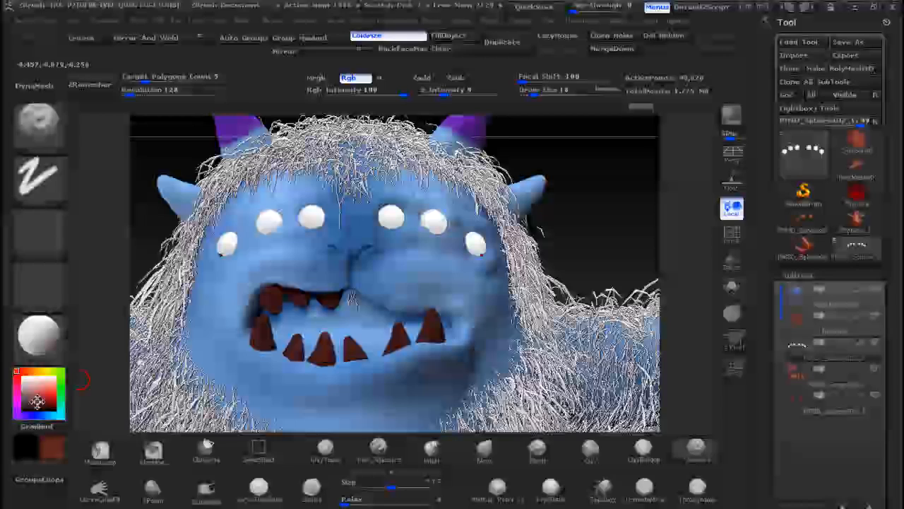
{"action": "left_click", "coordinate": [391, 219]}
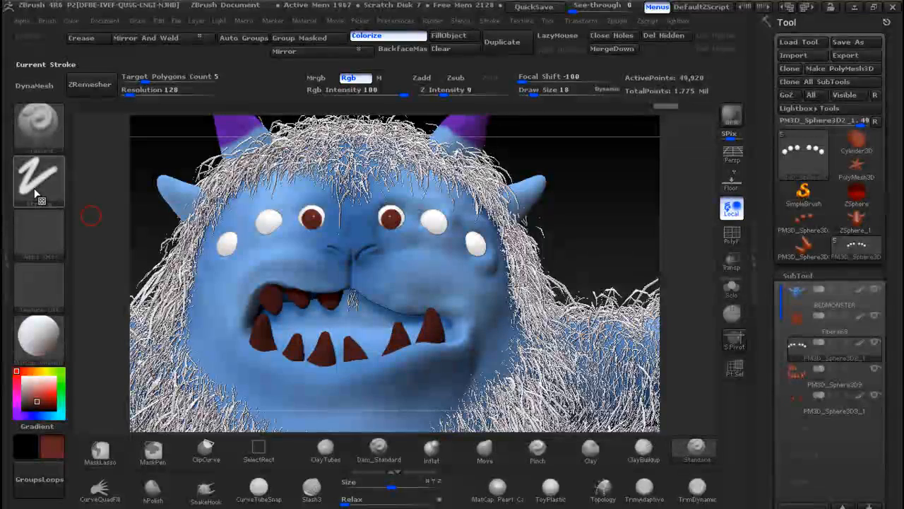
Change the stroke to DragDot and place matching brown irises on the middle and outer pairs of eyes
{"action": "left_click", "coordinate": [39, 180]}
{"action": "left_click", "coordinate": [382, 200]}
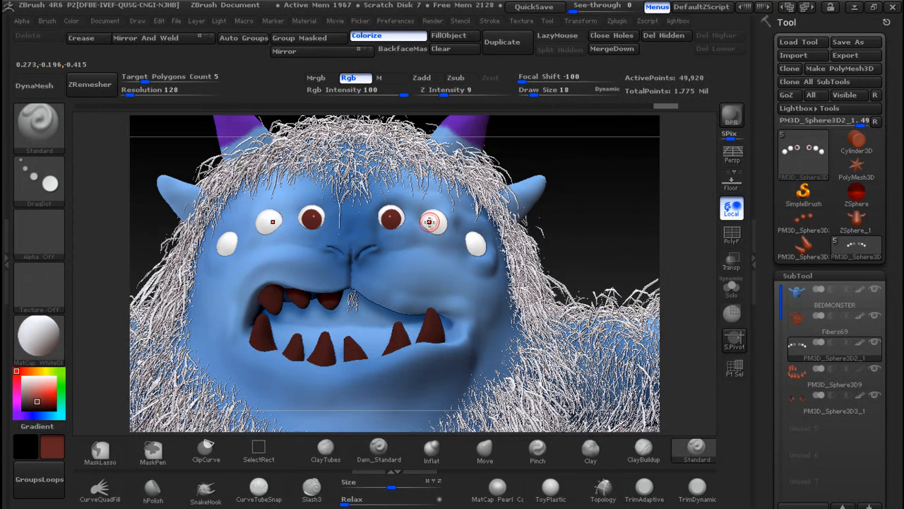
{"action": "left_click", "coordinate": [436, 223]}
{"action": "left_click_drag", "start_coordinate": [436, 223], "coordinate": [435, 224]}
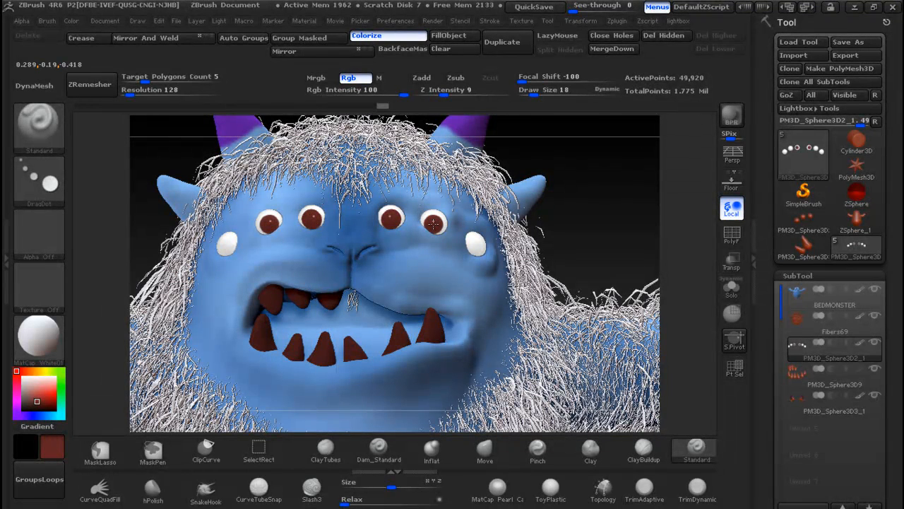
{"action": "left_click", "coordinate": [475, 246]}
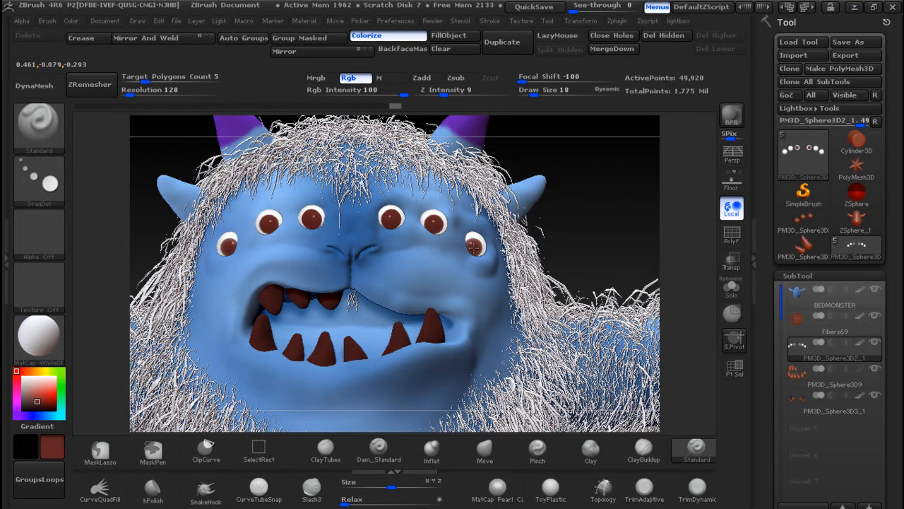
{"action": "left_click_drag", "start_coordinate": [476, 248], "coordinate": [476, 248]}
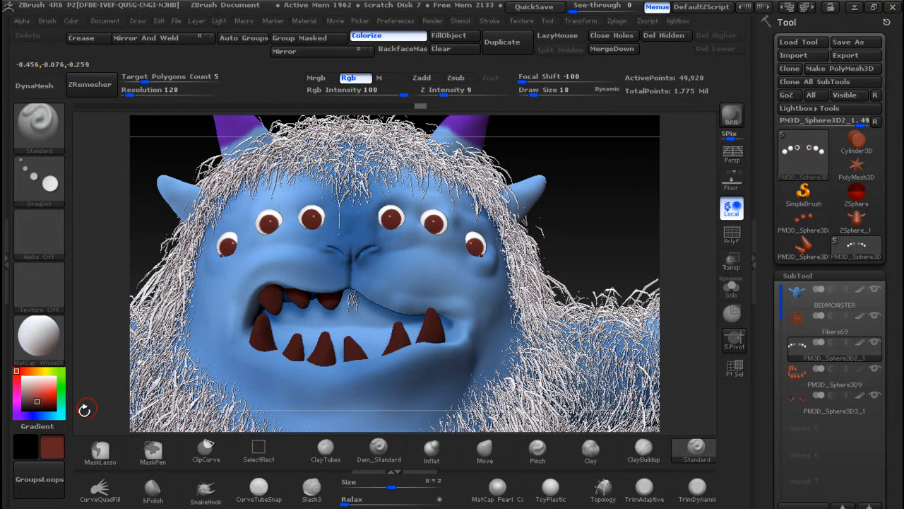
Choose black and place small pupils at draw size 7 in the centre of all the irises
{"action": "left_click_drag", "start_coordinate": [41, 400], "coordinate": [46, 412]}
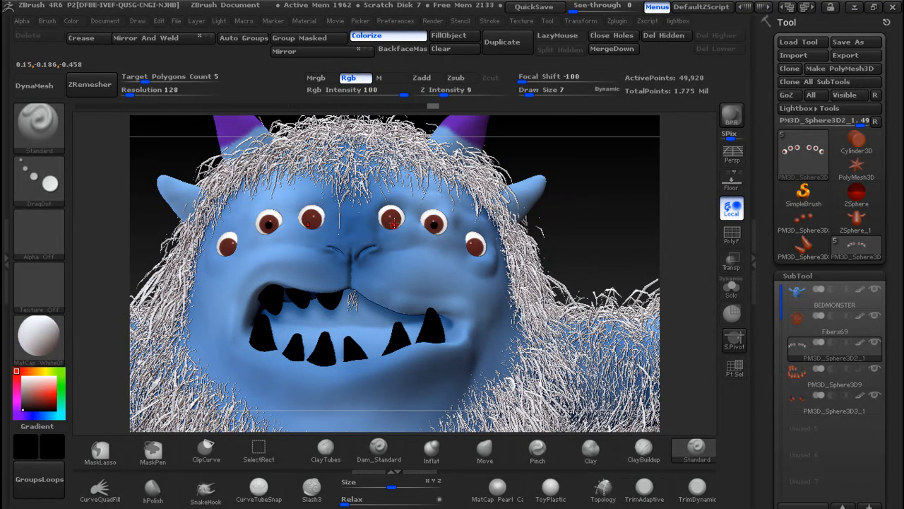
{"action": "left_click", "coordinate": [476, 247]}
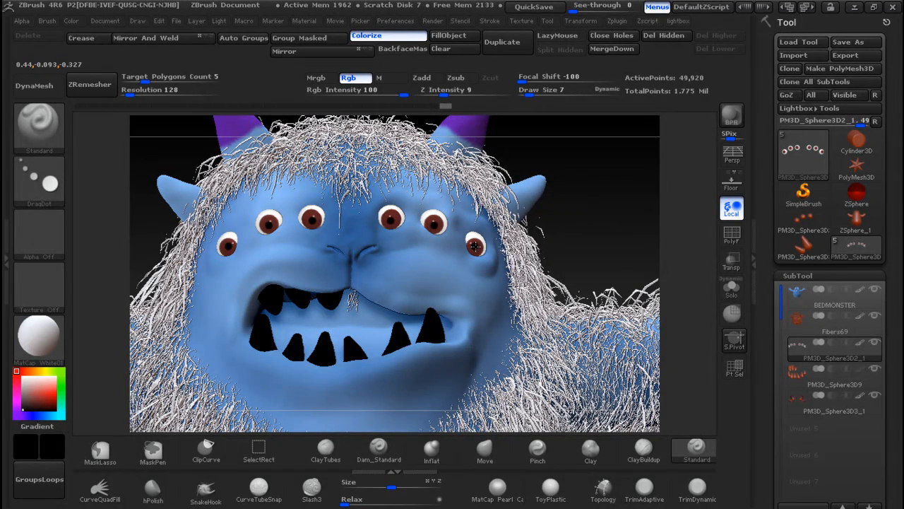
{"action": "right_click_drag", "start_coordinate": [525, 145], "coordinate": [523, 237], "text": "ctrl"}
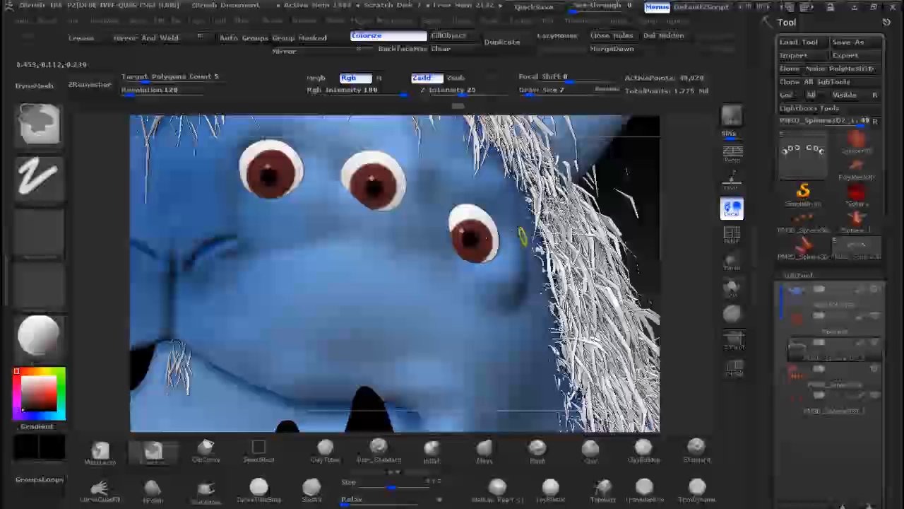
Choose white and place small round highlights beside the pupils in the eyes at draw size 7
{"action": "left_click", "coordinate": [22, 377]}
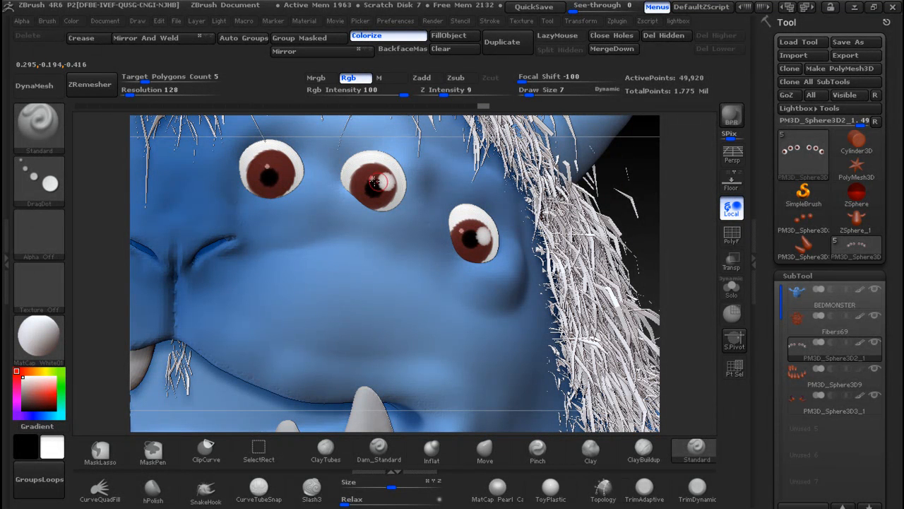
{"action": "right_click_drag", "start_coordinate": [634, 232], "coordinate": [598, 113], "text": "ctrl"}
{"action": "right_click_drag", "start_coordinate": [530, 189], "coordinate": [648, 223], "text": "alt"}
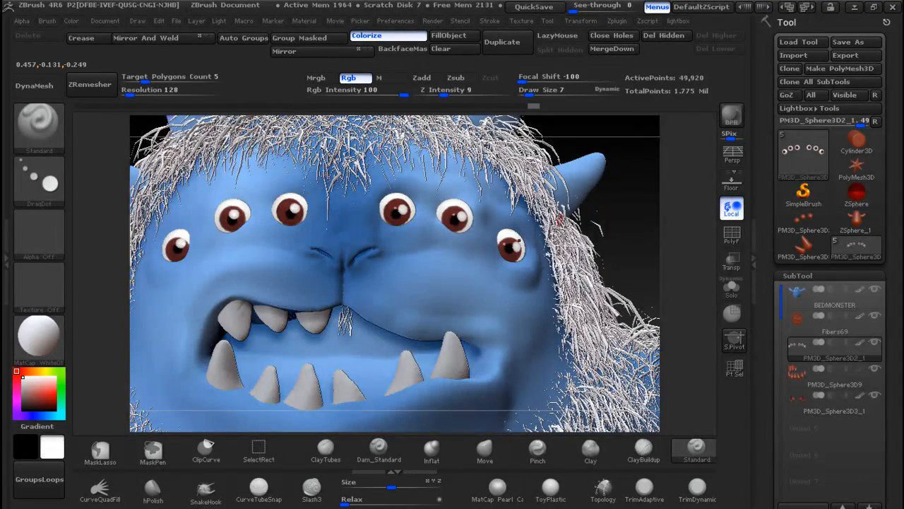
{"action": "key", "text": "f"}
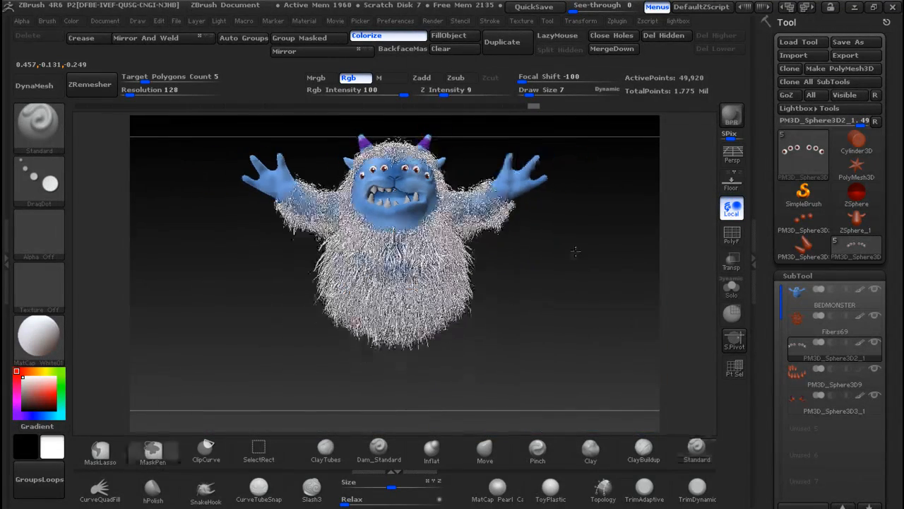
{"action": "key", "text": "alt+Tab"}
{"action": "key", "text": "alt+Tab"}
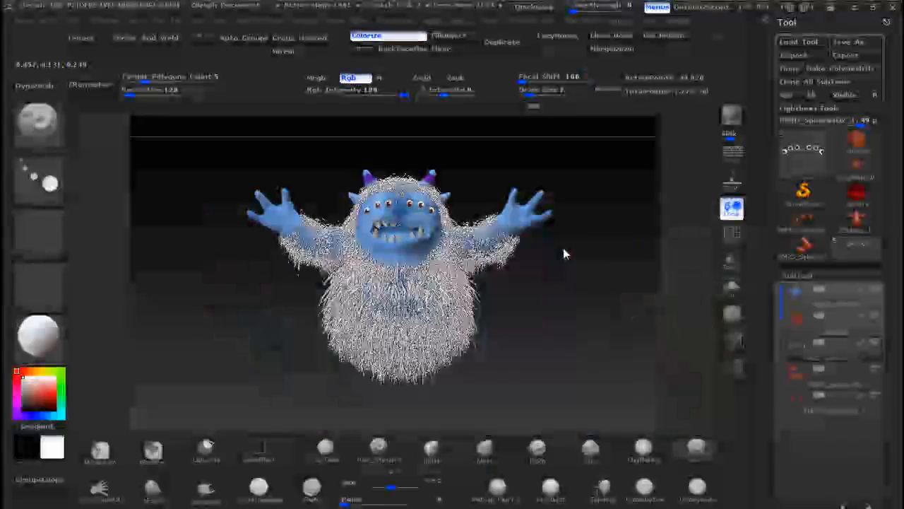
{"action": "key", "text": "alt+Tab"}
{"action": "key", "text": "alt+Tab"}
{"action": "key", "text": "alt+Tab"}
{"action": "key", "text": "alt+Tab"}
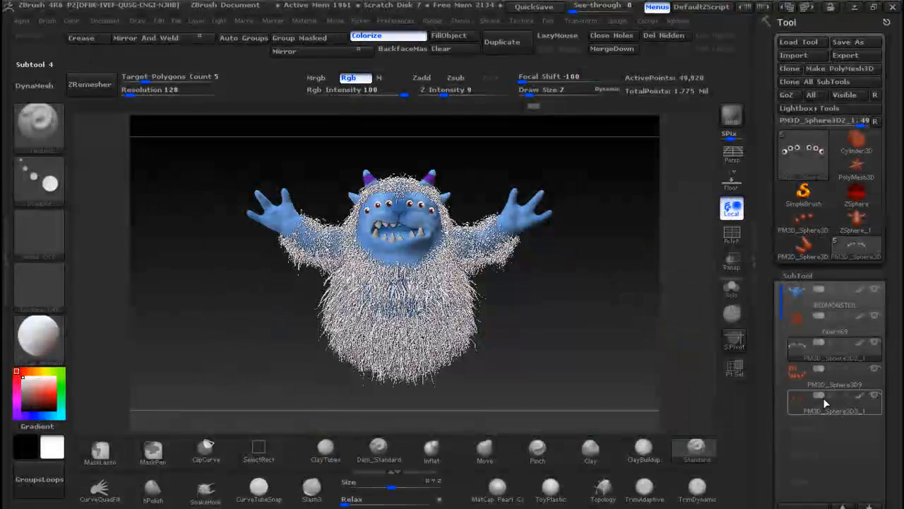
Select the fur subtool Fibers69 and set the brush to the Color Spray stroke, Draw Size 178 and Focal Shift 0
{"action": "left_click", "coordinate": [822, 377]}
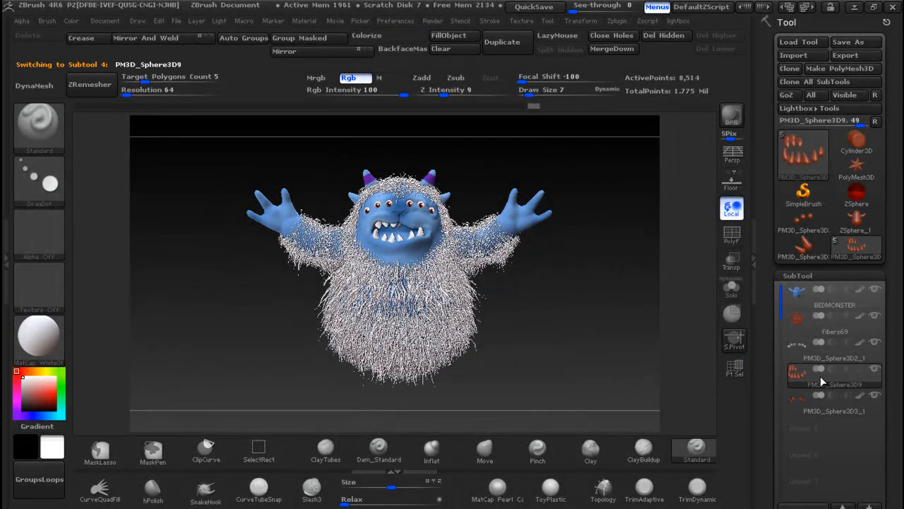
{"action": "mouse_move", "coordinate": [815, 324]}
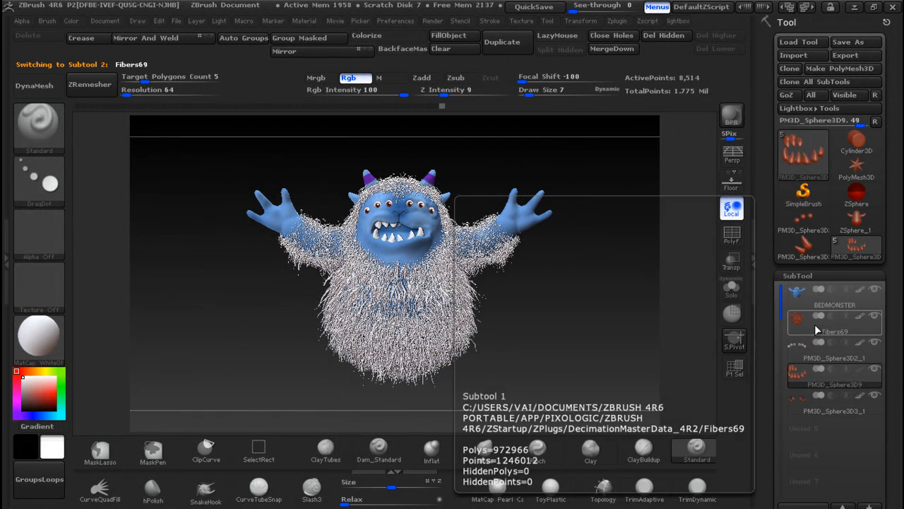
{"action": "left_click", "coordinate": [814, 324]}
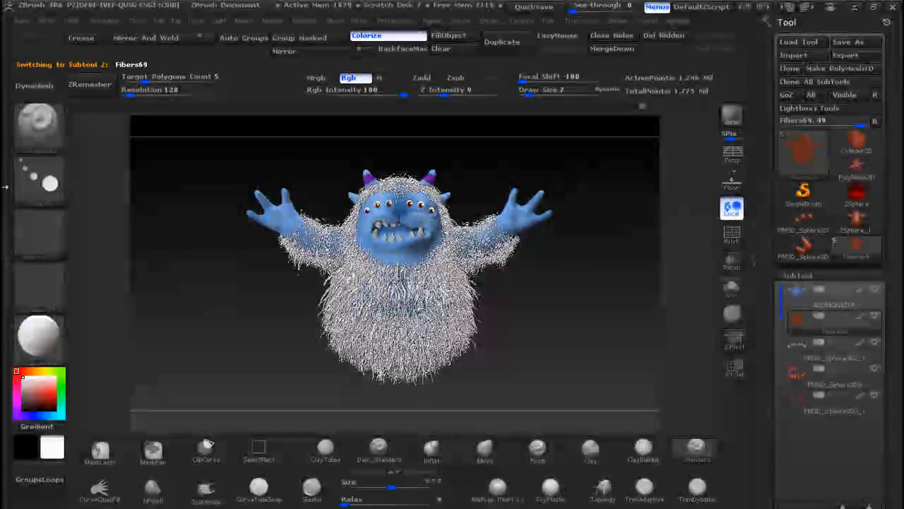
{"action": "left_click", "coordinate": [30, 191]}
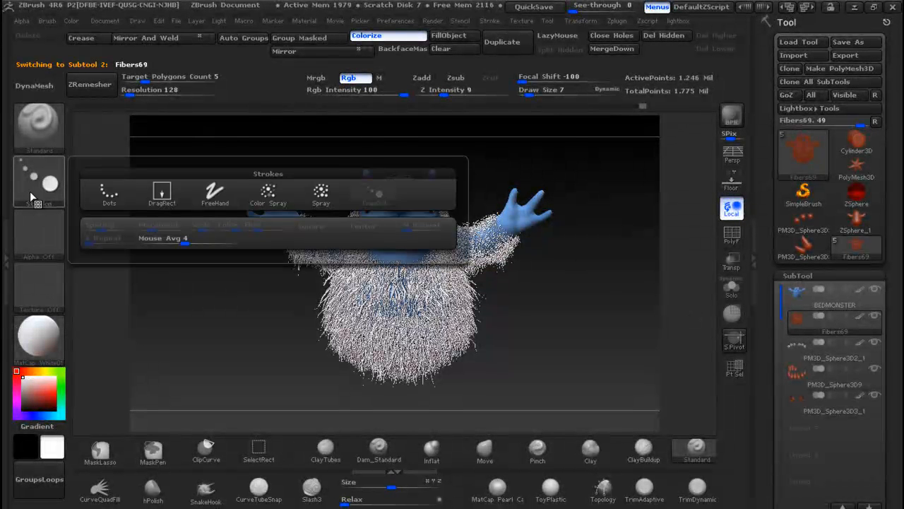
{"action": "left_click", "coordinate": [327, 190]}
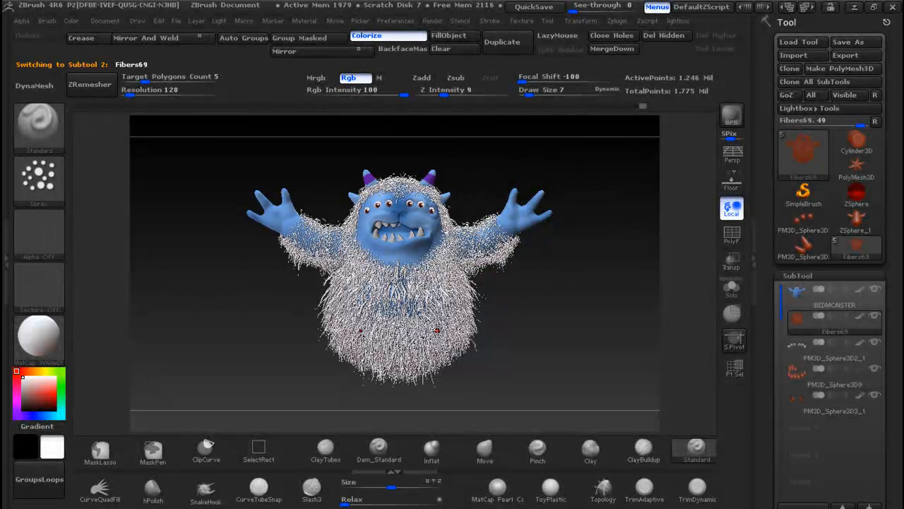
{"action": "key", "text": "bracketright"}
{"action": "key", "text": "bracketright"}
{"action": "key", "text": "bracketright"}
{"action": "key", "text": "bracketright"}
{"action": "key", "text": "bracketright"}
{"action": "key", "text": "bracketright"}
{"action": "key", "text": "bracketright"}
{"action": "key", "text": "bracketright"}
{"action": "key", "text": "bracketright"}
{"action": "key", "text": "bracketright"}
{"action": "key", "text": "bracketright"}
{"action": "key", "text": "bracketright"}
{"action": "key", "text": "bracketright"}
{"action": "key", "text": "bracketright"}
{"action": "key", "text": "bracketright"}
{"action": "key", "text": "bracketright"}
{"action": "key", "text": "bracketright"}
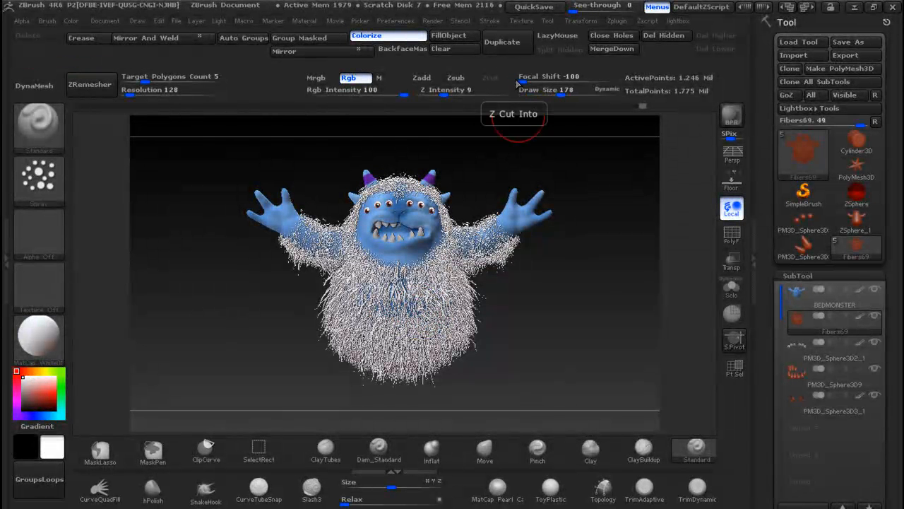
{"action": "left_click", "coordinate": [567, 79]}
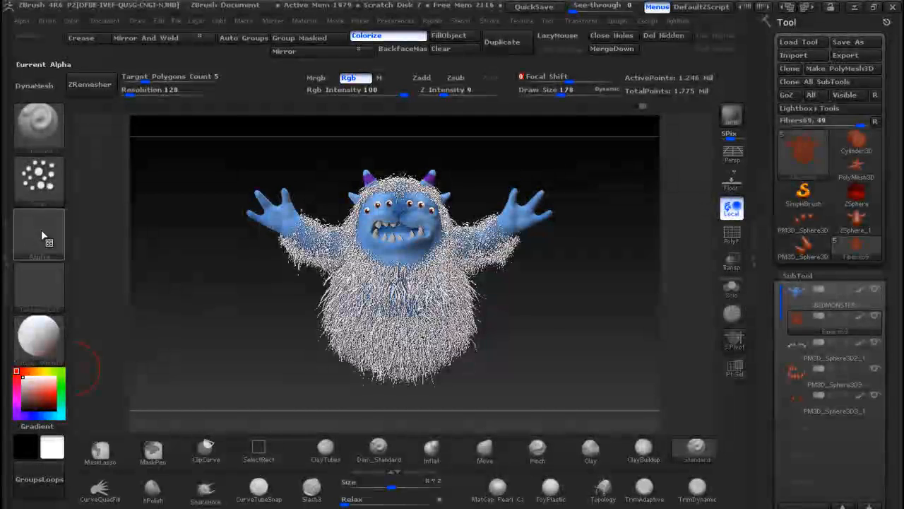
{"action": "left_click", "coordinate": [39, 177]}
{"action": "left_click", "coordinate": [280, 196]}
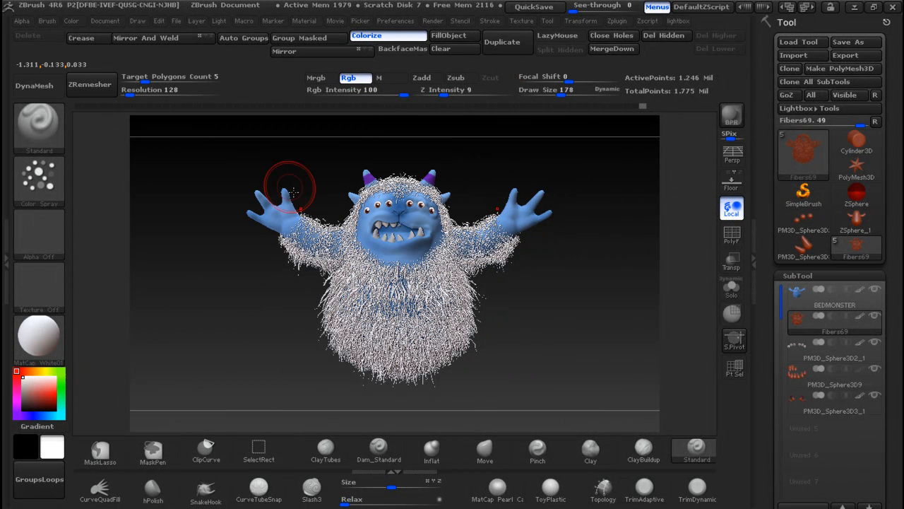
Choose purple (Red 149, Green 0, Blue 255) and spray it over the fur on the body, head, arms and back
{"action": "left_click", "coordinate": [19, 407]}
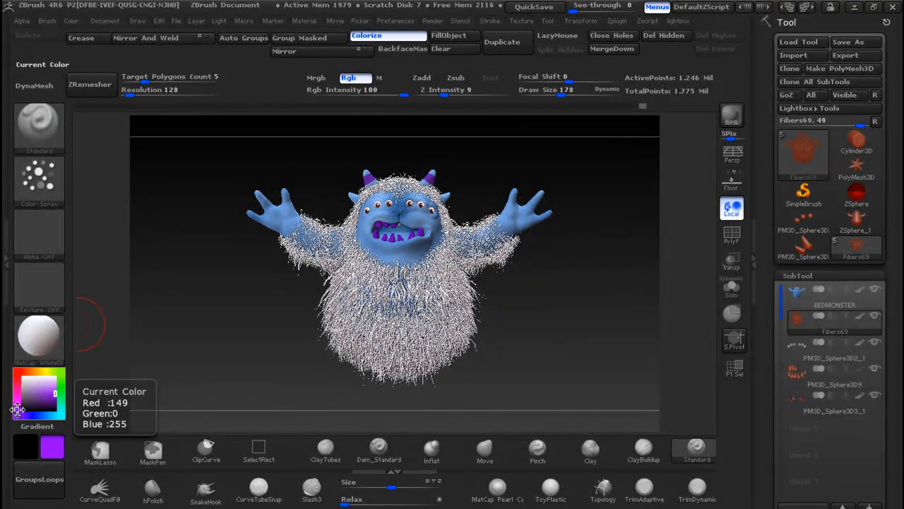
{"action": "mouse_move", "coordinate": [332, 343]}
{"action": "left_mouse_down"}
{"action": "mouse_move", "coordinate": [395, 297]}
{"action": "mouse_move", "coordinate": [424, 233]}
{"action": "mouse_move", "coordinate": [450, 204]}
{"action": "mouse_move", "coordinate": [407, 185]}
{"action": "mouse_move", "coordinate": [395, 339]}
{"action": "mouse_move", "coordinate": [409, 357]}
{"action": "mouse_move", "coordinate": [482, 355]}
{"action": "mouse_move", "coordinate": [351, 248]}
{"action": "left_mouse_up"}
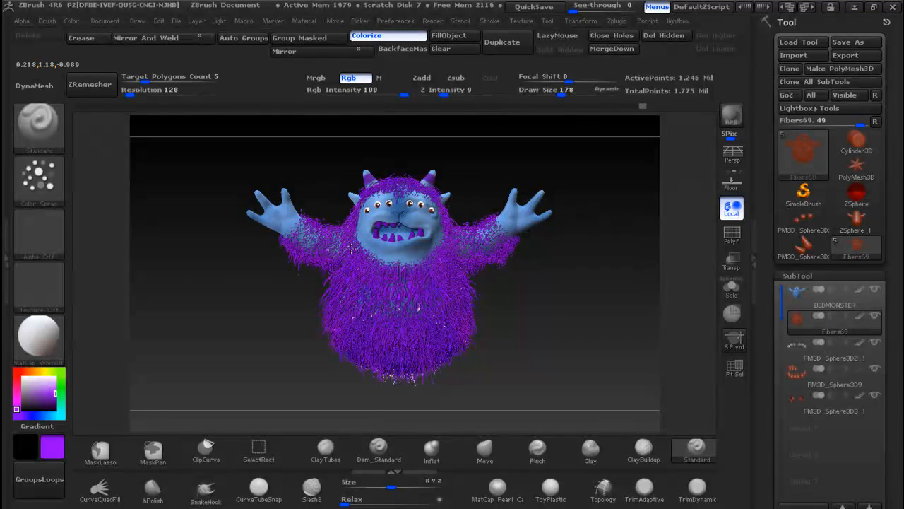
{"action": "left_click_drag", "start_coordinate": [546, 277], "coordinate": [492, 383]}
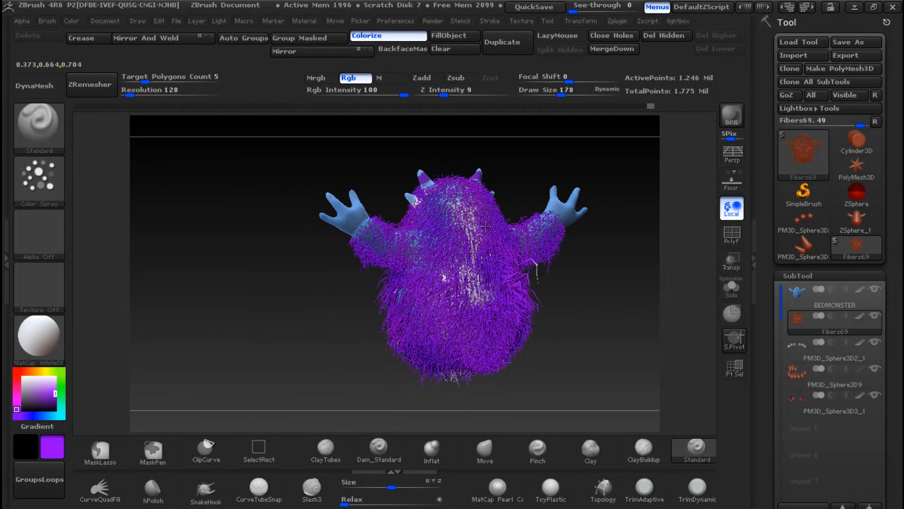
Select the BEDMONSTER subtool, sample the light blue skin colour and paint over the white areas on the back
{"action": "left_click", "coordinate": [814, 309]}
{"action": "mouse_move", "coordinate": [595, 306]}
{"action": "left_mouse_down", "text": "shift"}
{"action": "mouse_move", "coordinate": [627, 307]}
{"action": "mouse_move", "coordinate": [471, 287]}
{"action": "left_mouse_up", "text": "shift"}
{"action": "key", "text": "c"}
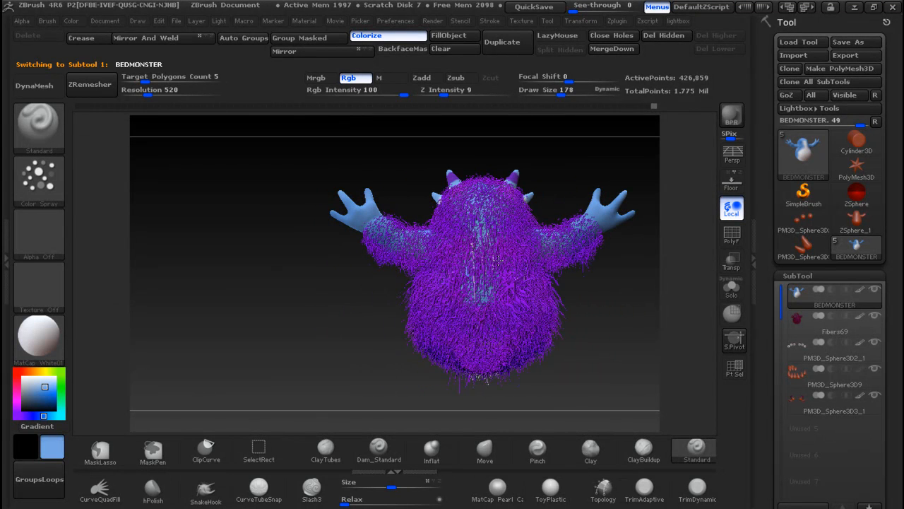
{"action": "left_click_drag", "start_coordinate": [323, 356], "coordinate": [595, 265], "text": "shift"}
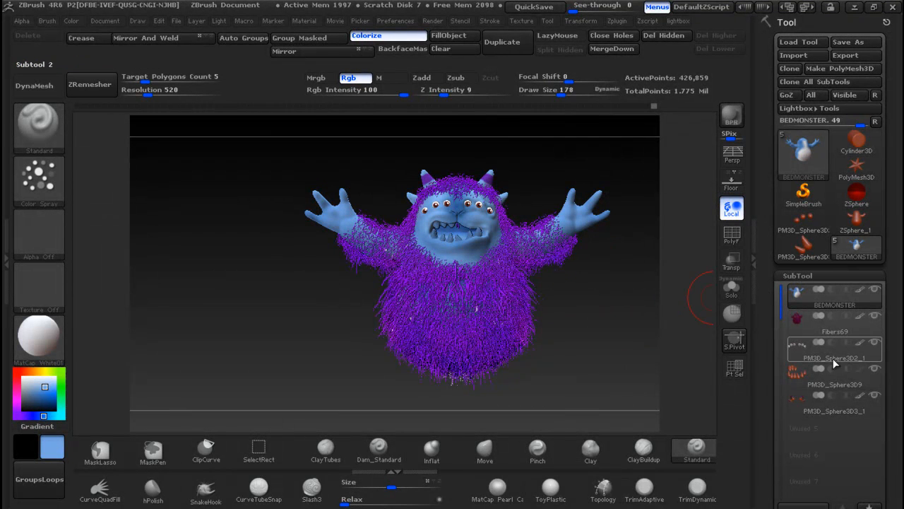
Select the teeth subtool PM3D_Sphere3D9 and set its colour to white
{"action": "left_click", "coordinate": [813, 375]}
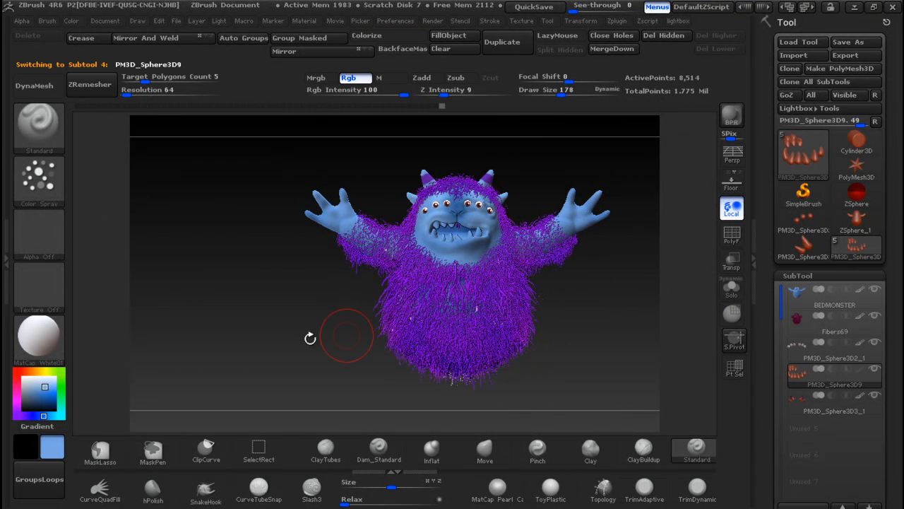
{"action": "left_click_drag", "start_coordinate": [42, 397], "coordinate": [23, 377]}
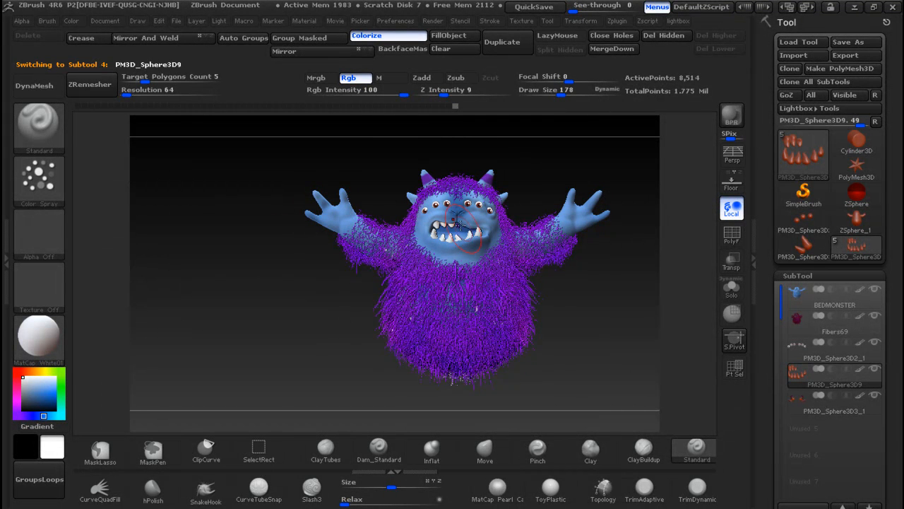
Render the coloured monster with Best Preview Render, once at the current size and once enlarged
{"action": "left_click", "coordinate": [732, 121]}
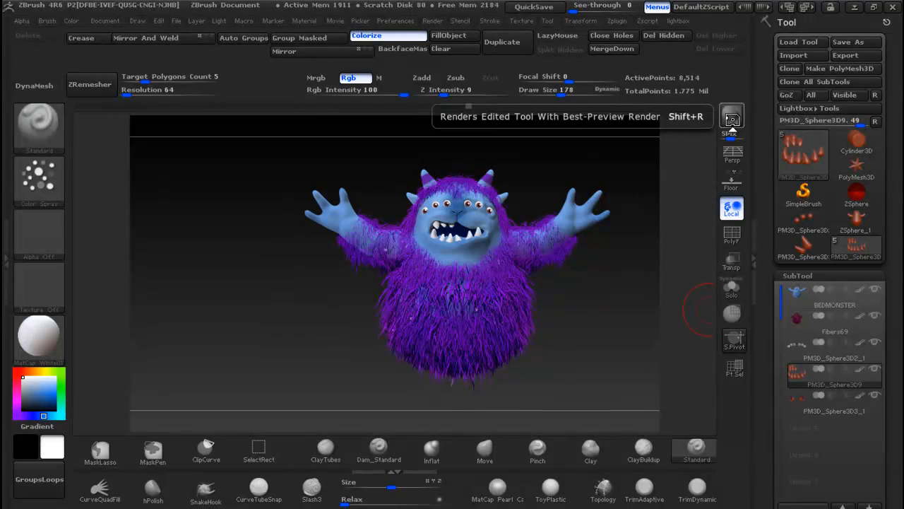
{"action": "right_click_drag", "start_coordinate": [609, 283], "coordinate": [513, 310], "text": "ctrl"}
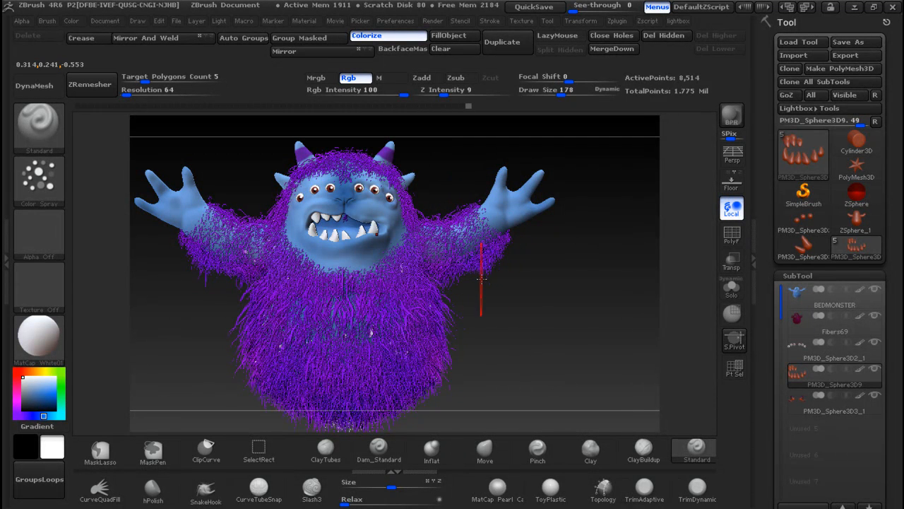
{"action": "left_click", "coordinate": [732, 119]}
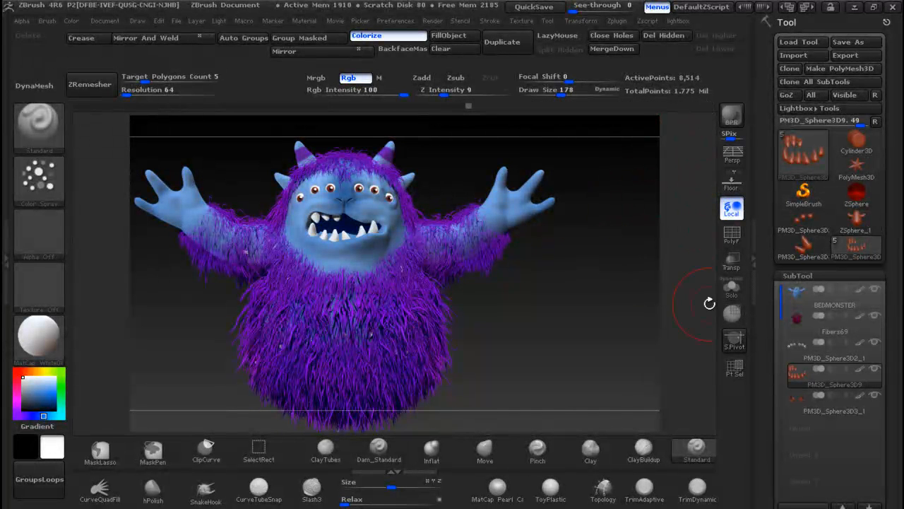
{"action": "left_click", "coordinate": [598, 296]}
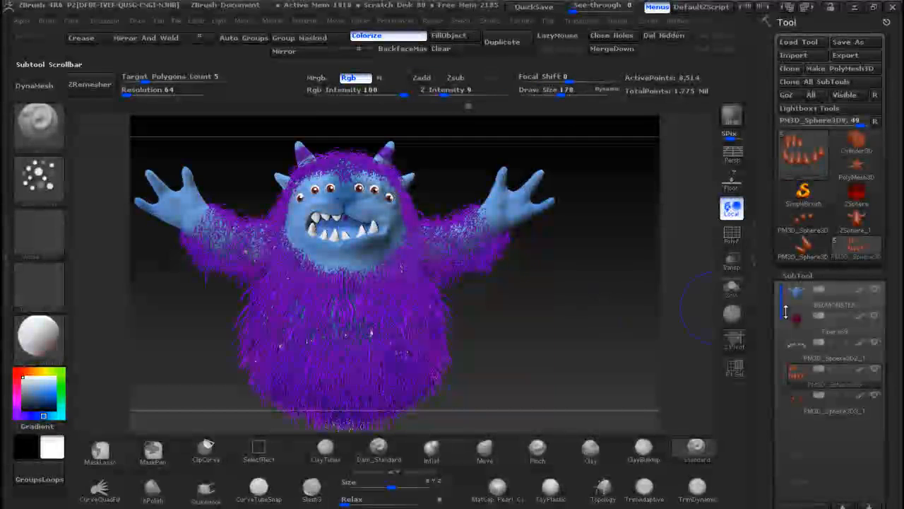
Hide the Fibers69 fur subtool, select BEDMONSTER and change the Standard brush's stroke to FreeHand
{"action": "left_click", "coordinate": [873, 326]}
{"action": "left_click", "coordinate": [875, 316]}
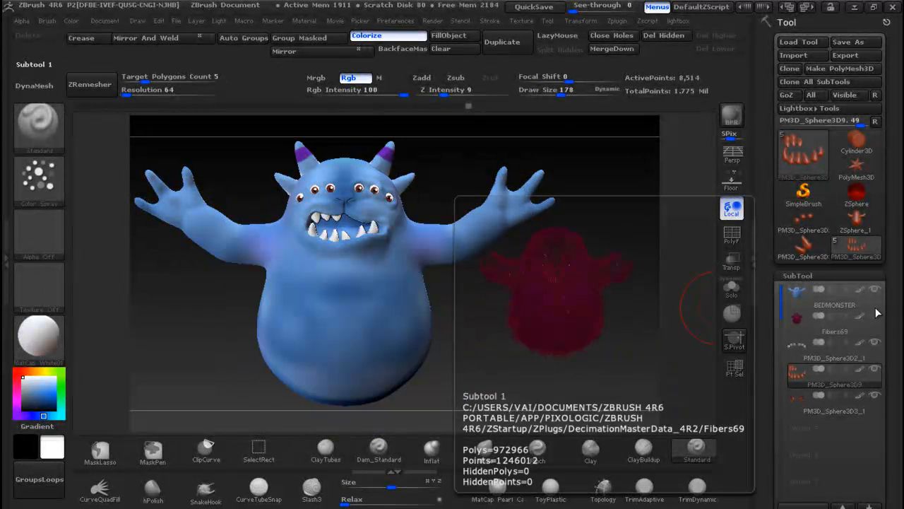
{"action": "left_click", "coordinate": [870, 305]}
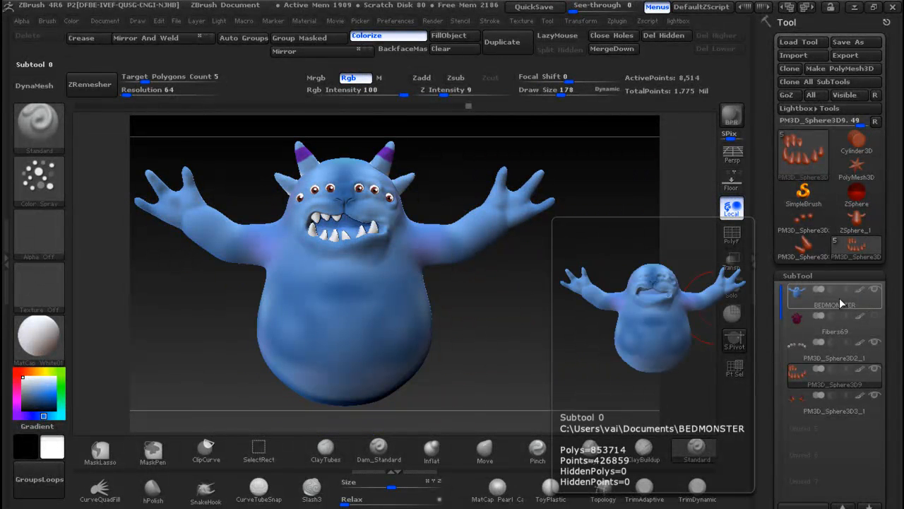
{"action": "left_click", "coordinate": [839, 298]}
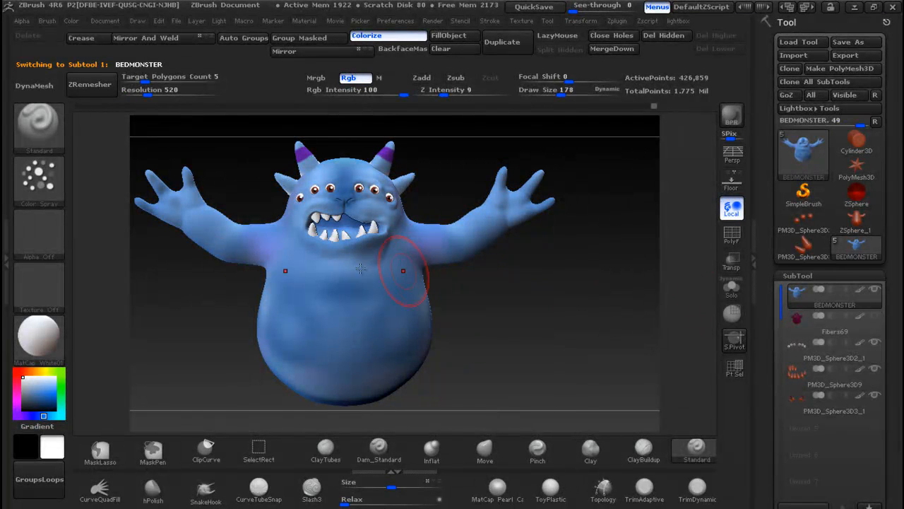
{"action": "left_click", "coordinate": [688, 452]}
{"action": "left_click", "coordinate": [688, 452]}
{"action": "left_click", "coordinate": [32, 191]}
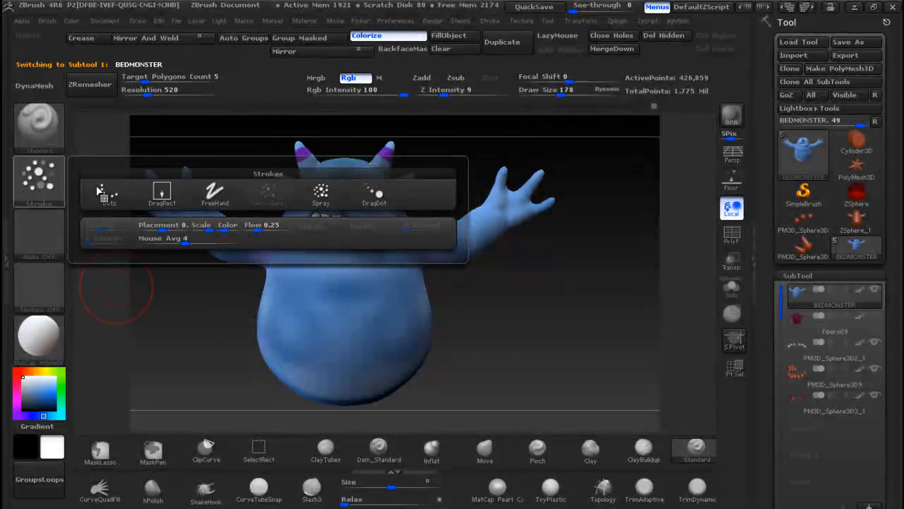
{"action": "left_click", "coordinate": [215, 193]}
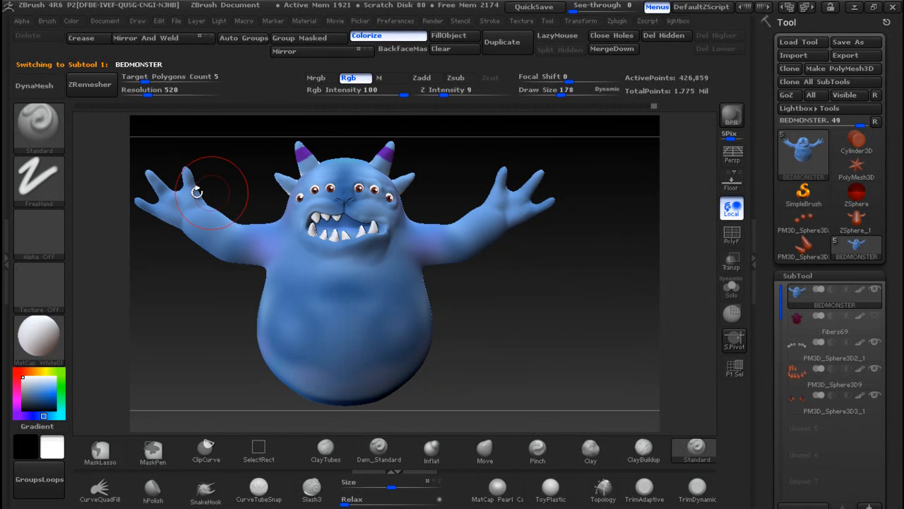
Mask both arms of the body between the wrists and the shoulders with the MaskPen brush
{"action": "key", "text": "ctrl"}
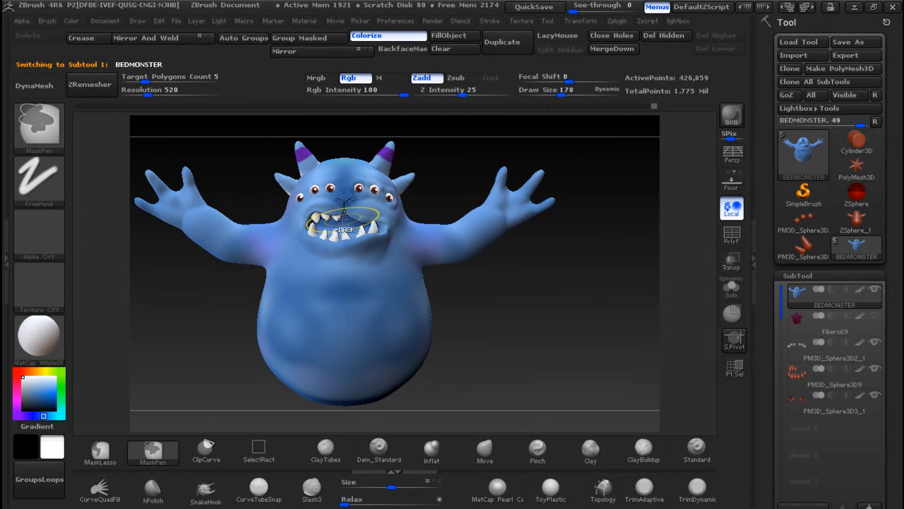
{"action": "left_click", "coordinate": [469, 222], "text": "ctrl"}
{"action": "mouse_move", "coordinate": [475, 232]}
{"action": "left_mouse_down", "text": "ctrl"}
{"action": "mouse_move", "coordinate": [461, 239]}
{"action": "mouse_move", "coordinate": [479, 237]}
{"action": "left_mouse_up", "text": "ctrl"}
{"action": "mouse_move", "coordinate": [446, 177]}
{"action": "left_mouse_down"}
{"action": "mouse_move", "coordinate": [485, 312]}
{"action": "mouse_move", "coordinate": [590, 315]}
{"action": "mouse_move", "coordinate": [601, 300]}
{"action": "mouse_move", "coordinate": [593, 303]}
{"action": "left_mouse_up"}
{"action": "left_click_drag", "start_coordinate": [484, 262], "coordinate": [467, 209], "text": "ctrl"}
{"action": "left_click_drag", "start_coordinate": [646, 207], "coordinate": [481, 162]}
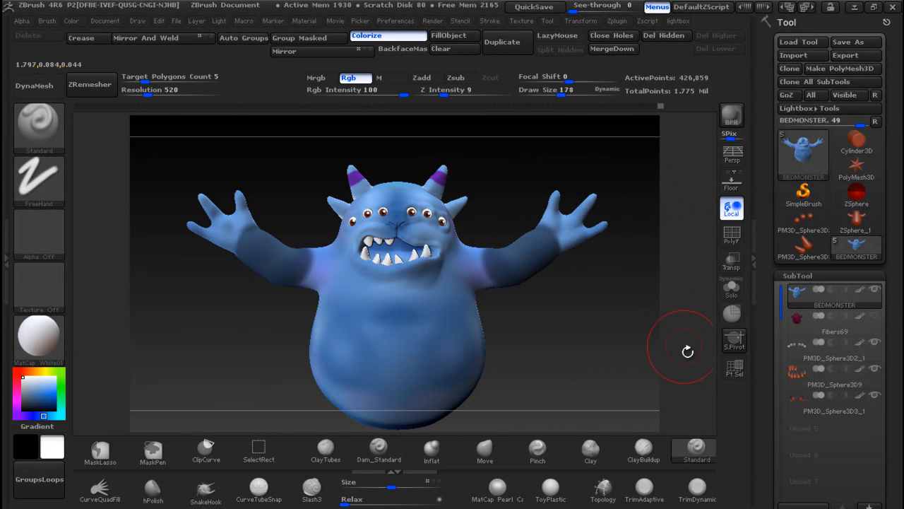
Load the Fibers196.ZFP preset from the LightBox fibers as a FiberMesh preview on the masked arms
{"action": "left_click_drag", "start_coordinate": [896, 405], "coordinate": [886, 205]}
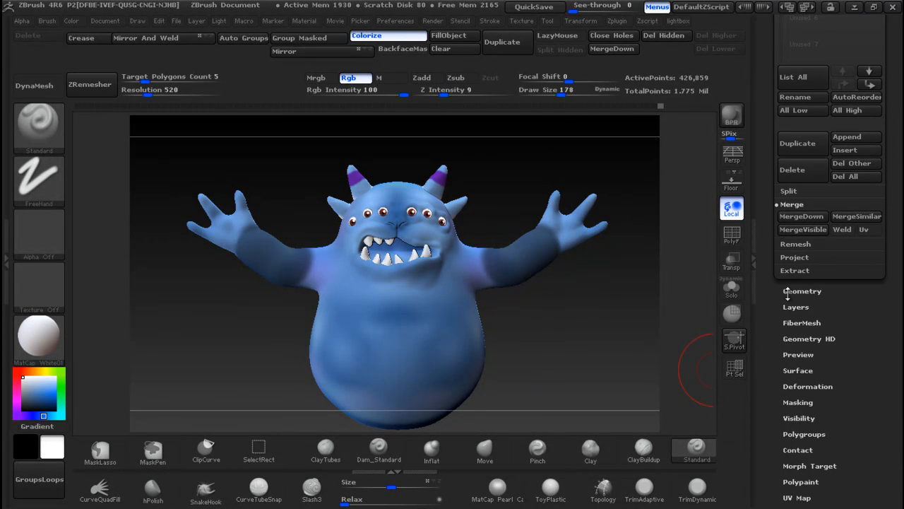
{"action": "left_click", "coordinate": [802, 323]}
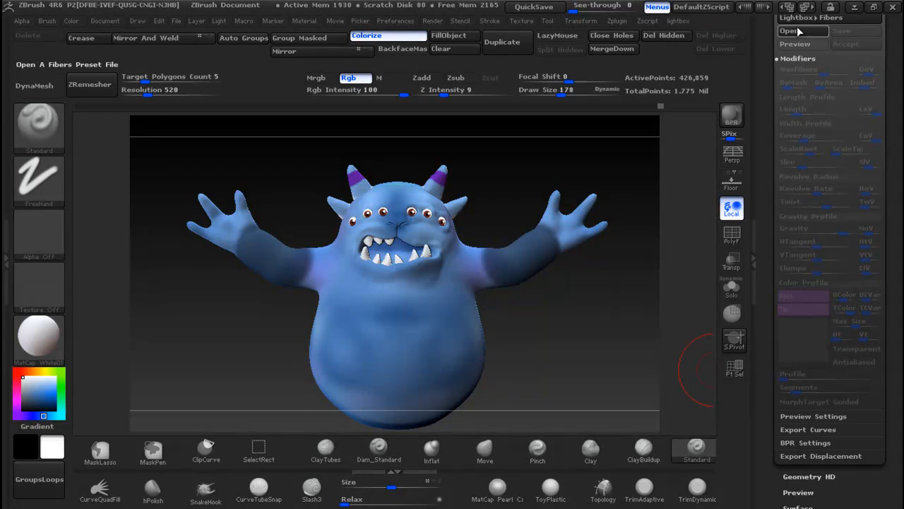
{"action": "left_click", "coordinate": [805, 19]}
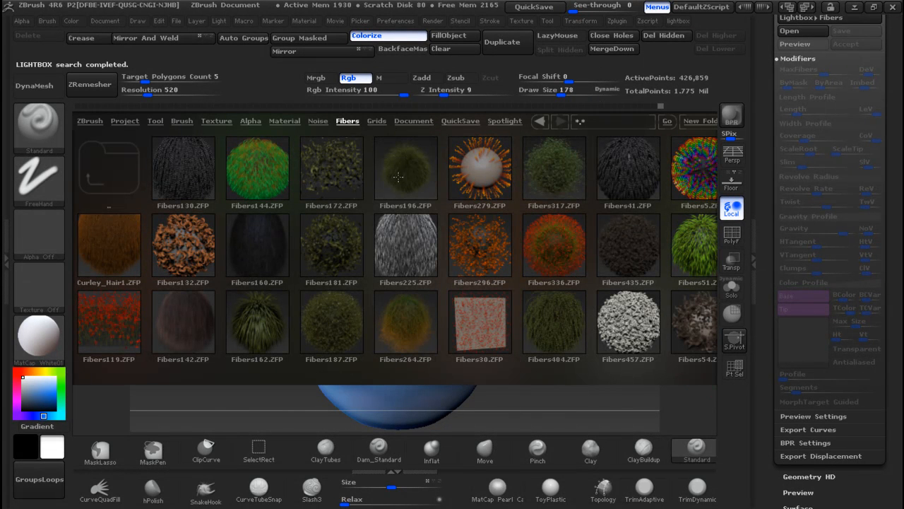
{"action": "double_click", "coordinate": [398, 177]}
{"action": "key", "text": "comma"}
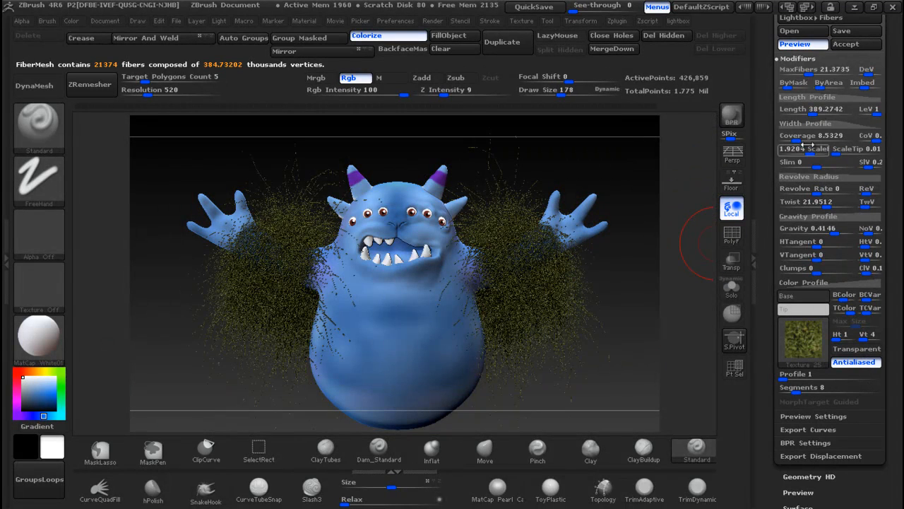
Remove the green texture from the arm fibers and shorten their Length to about 62.28
{"action": "left_click", "coordinate": [806, 337]}
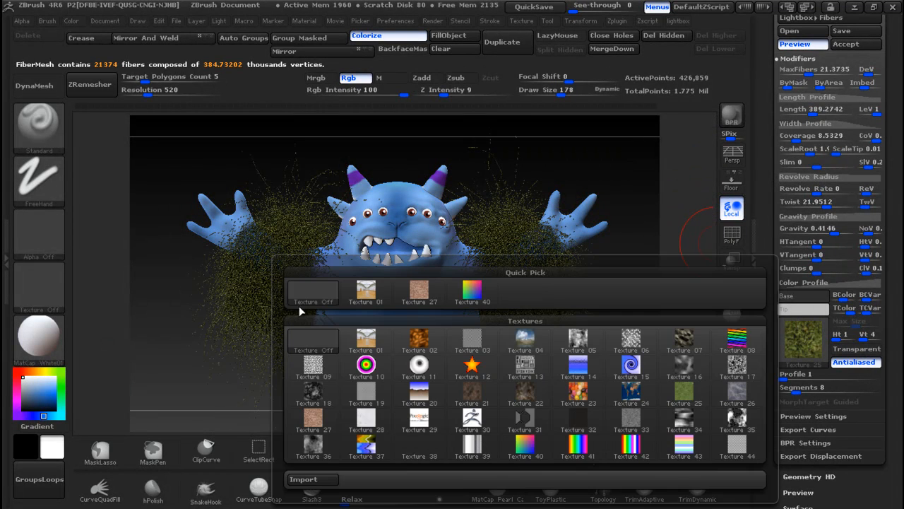
{"action": "left_click", "coordinate": [300, 309]}
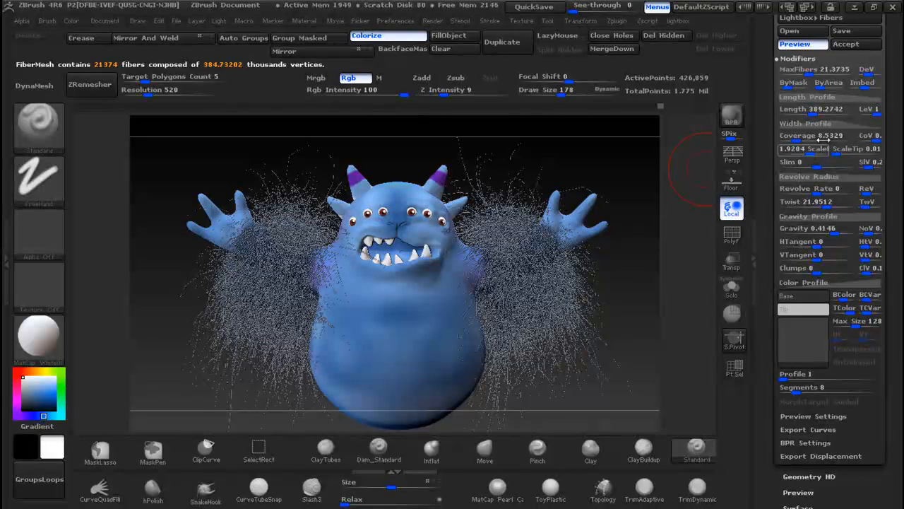
{"action": "left_click_drag", "start_coordinate": [819, 109], "coordinate": [794, 113]}
{"action": "left_click", "coordinate": [799, 114]}
{"action": "left_click", "coordinate": [796, 112]}
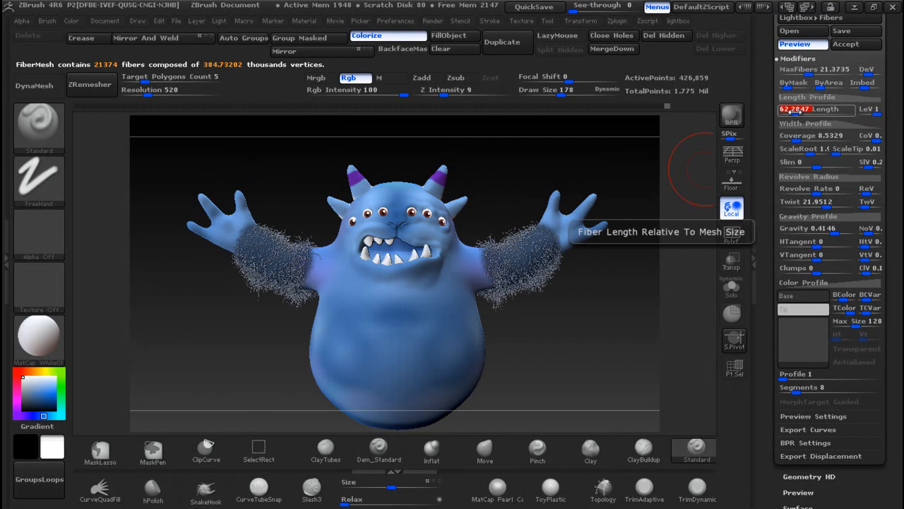
Set the arm fibers' ByMask to 0 and raise MaxFibers to about 175.3
{"action": "left_click", "coordinate": [795, 86]}
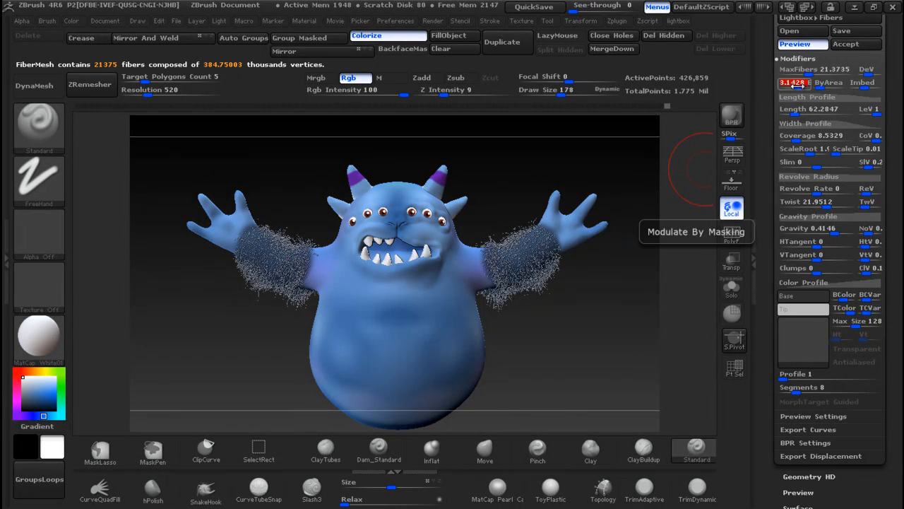
{"action": "left_click", "coordinate": [797, 86]}
{"action": "left_click_drag", "start_coordinate": [791, 84], "coordinate": [767, 90]}
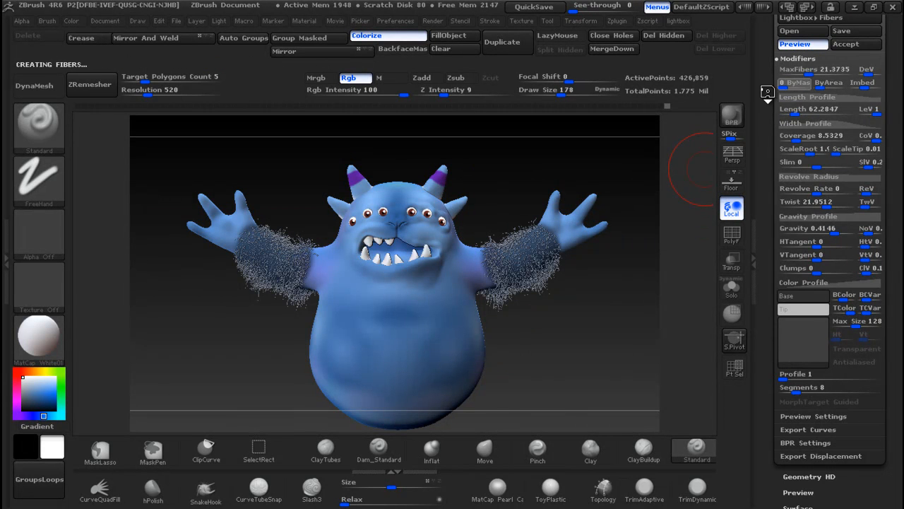
{"action": "left_click", "coordinate": [805, 86]}
{"action": "left_click_drag", "start_coordinate": [804, 85], "coordinate": [760, 89]}
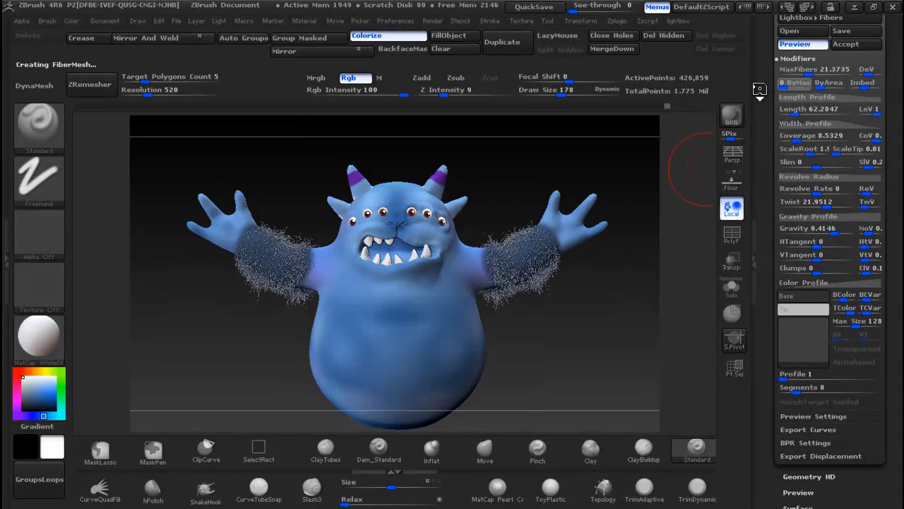
{"action": "left_click", "coordinate": [832, 69]}
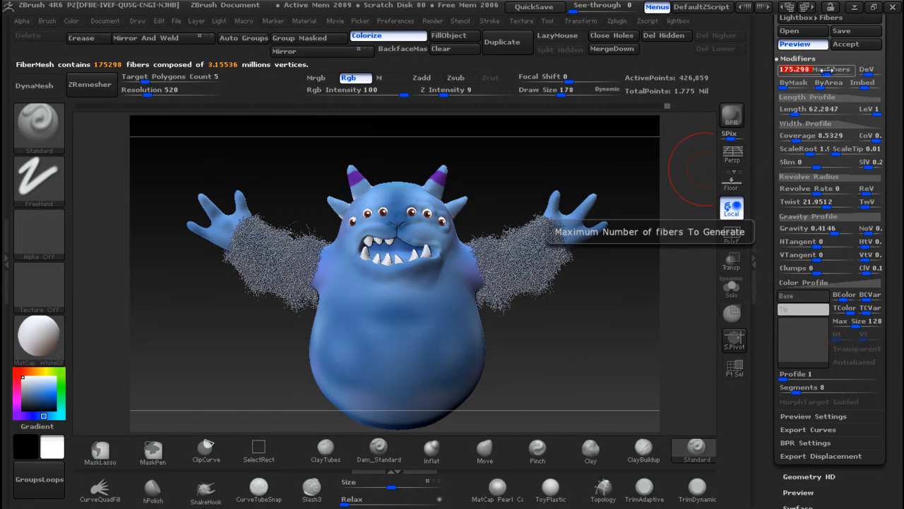
{"action": "left_click_drag", "start_coordinate": [795, 83], "coordinate": [768, 89]}
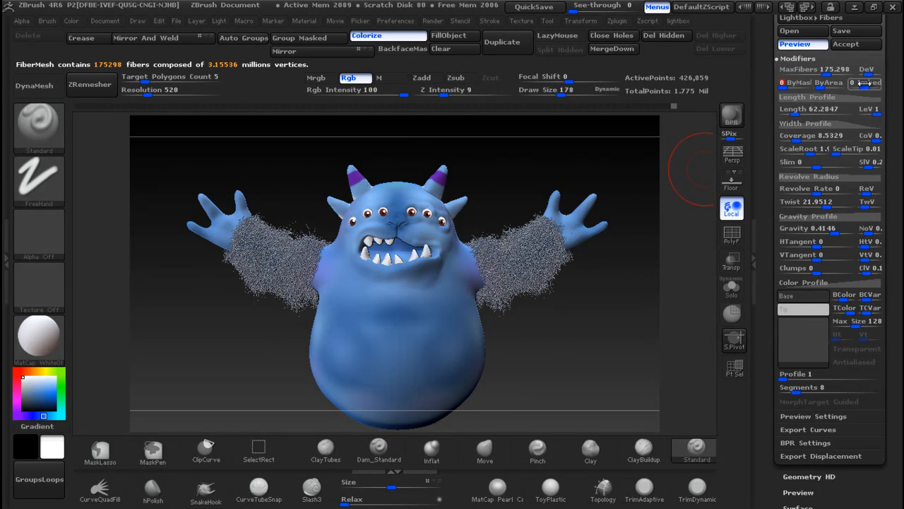
Set the fibers' Length to about 32.49, ScaleRoot to 2.544, Gravity and Revolve Rate to 0, and accept them as a new subtool
{"action": "left_click", "coordinate": [790, 109]}
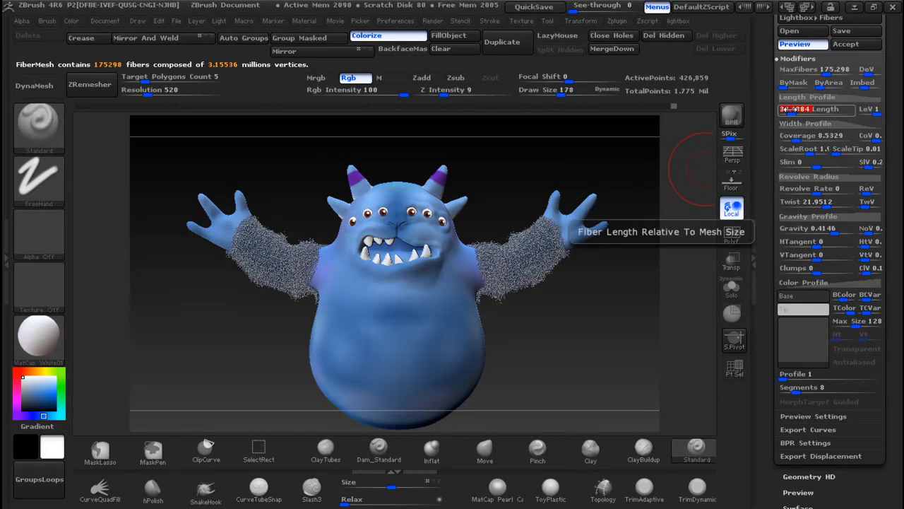
{"action": "left_click_drag", "start_coordinate": [809, 153], "coordinate": [813, 152]}
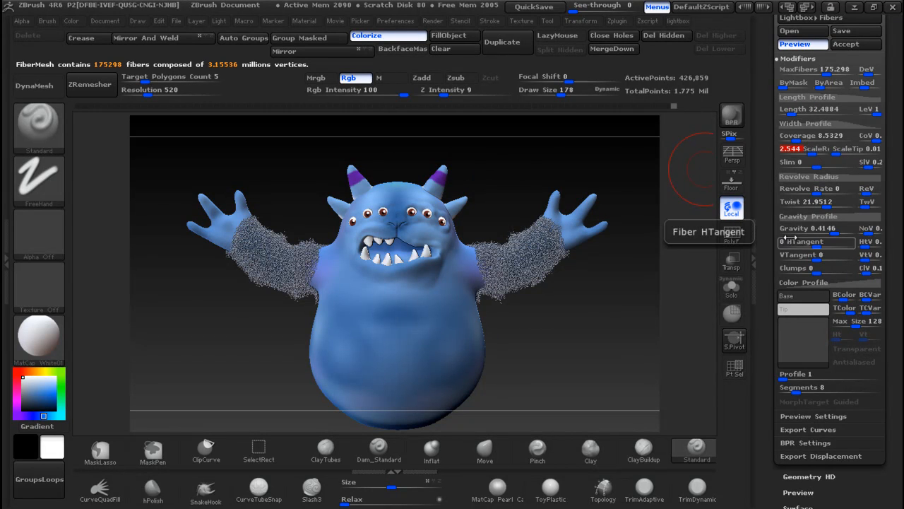
{"action": "left_click_drag", "start_coordinate": [829, 228], "coordinate": [824, 233]}
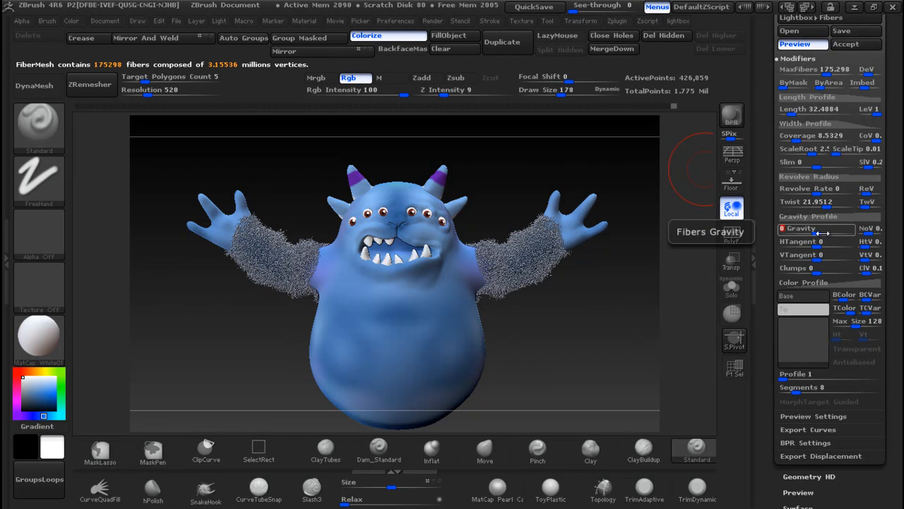
{"action": "left_click_drag", "start_coordinate": [822, 192], "coordinate": [816, 193]}
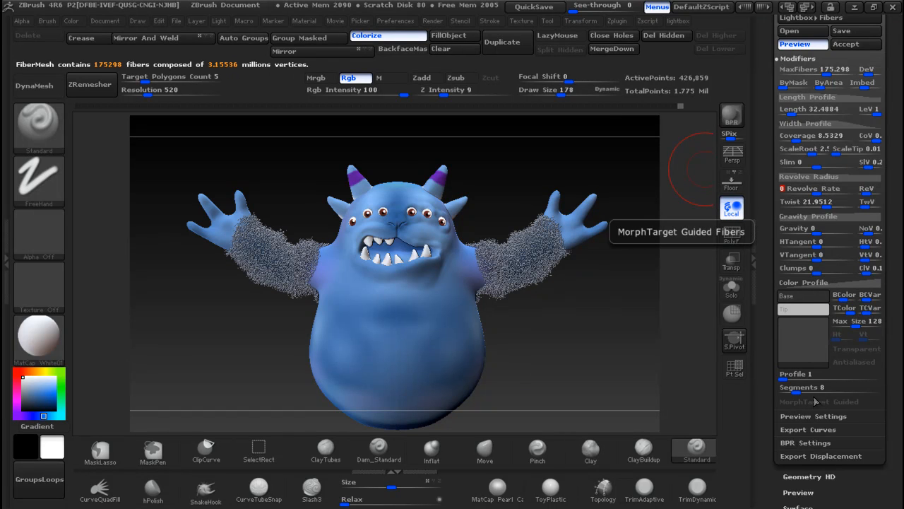
{"action": "left_click", "coordinate": [848, 44]}
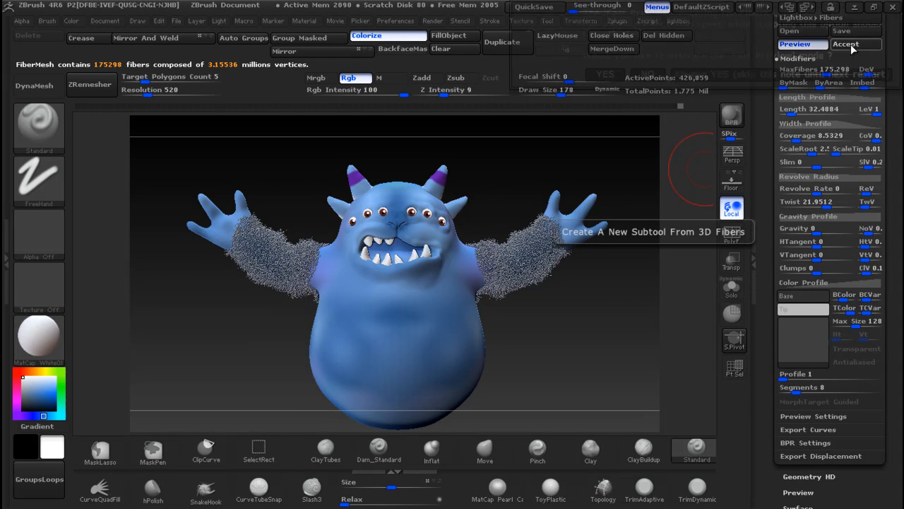
{"action": "left_click", "coordinate": [607, 74]}
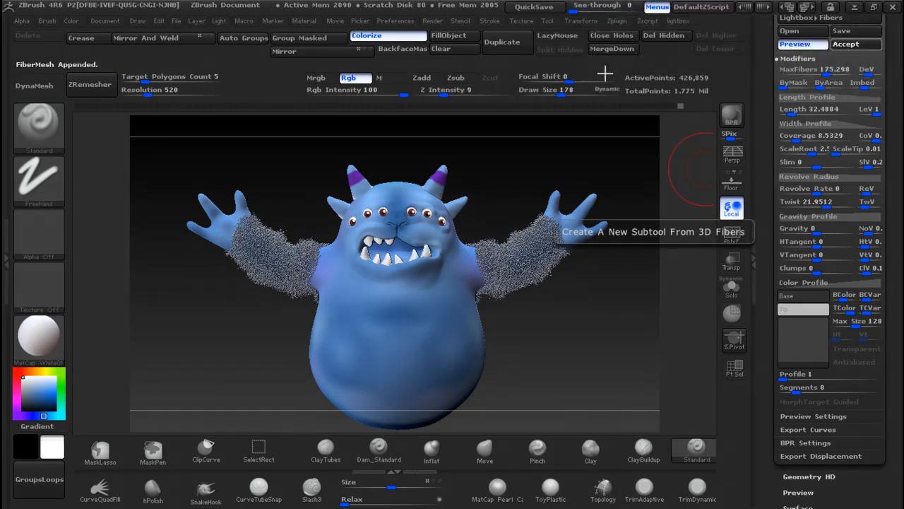
Save the tool as BEDMONSTER.ztl in Documents, replacing the existing file
{"action": "scroll", "coordinate": [896, 79], "scroll_direction": "up", "scroll_amount": 5}
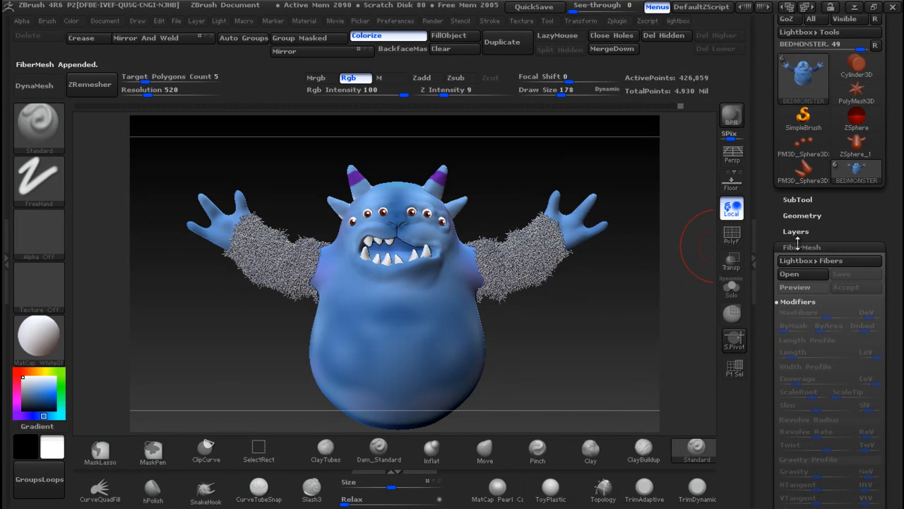
{"action": "left_click", "coordinate": [797, 246]}
{"action": "left_click", "coordinate": [803, 216]}
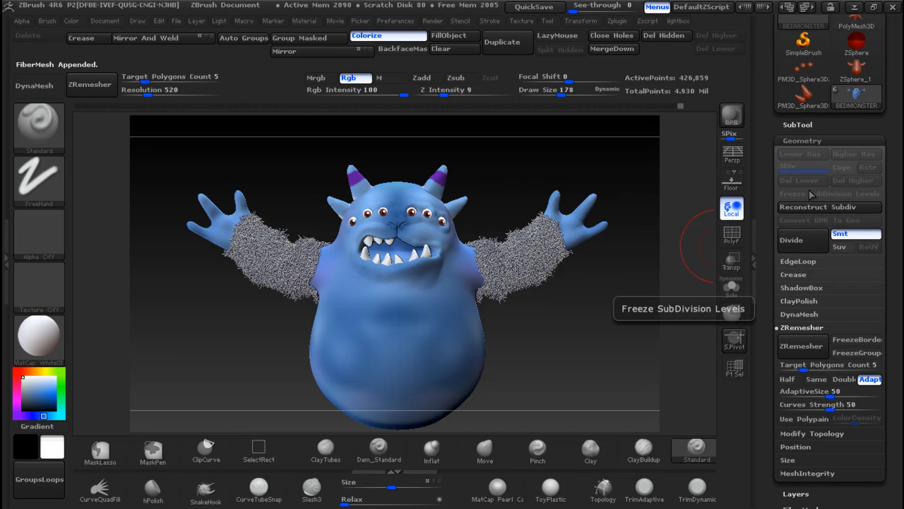
{"action": "scroll", "coordinate": [902, 257], "scroll_direction": "up", "scroll_amount": 3}
{"action": "left_click", "coordinate": [847, 42]}
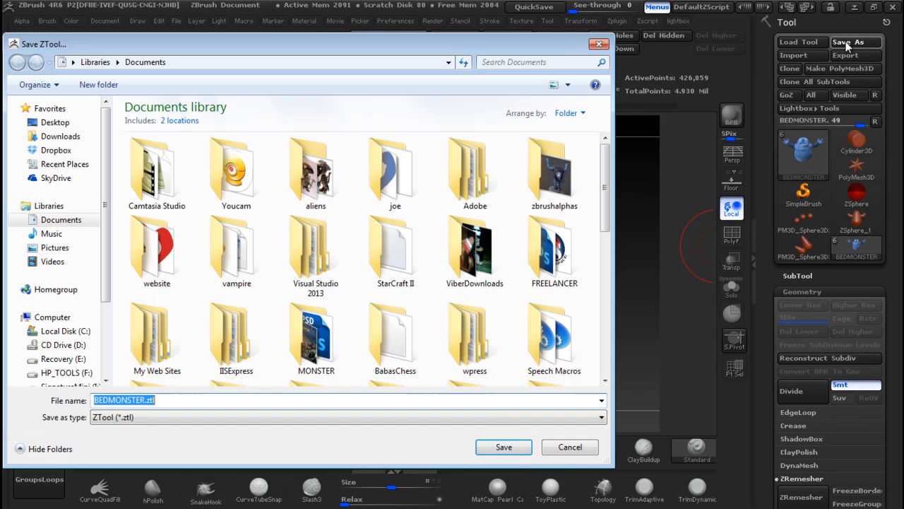
{"action": "left_click", "coordinate": [503, 446]}
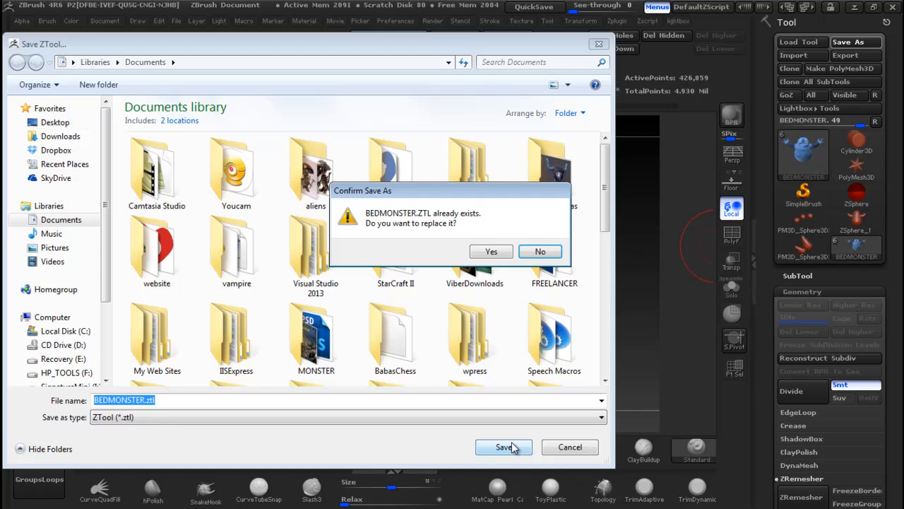
{"action": "left_click", "coordinate": [489, 252]}
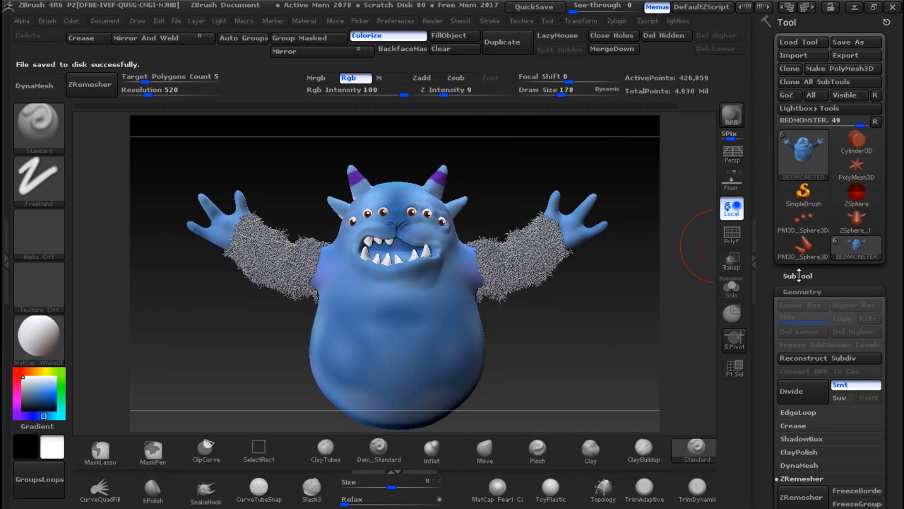
Show the Fibers69 body fur again, change the brush stroke to Spray and sample the purple from that fur
{"action": "left_click", "coordinate": [798, 275]}
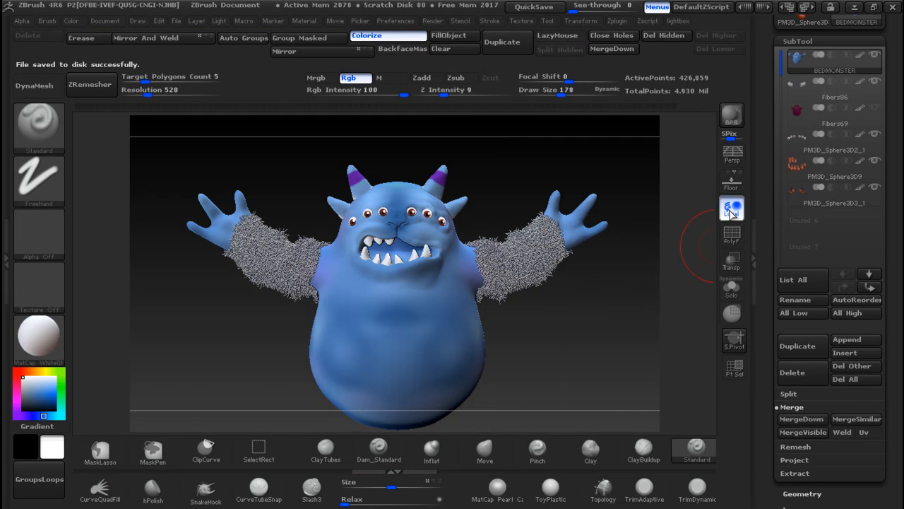
{"action": "left_click", "coordinate": [873, 109]}
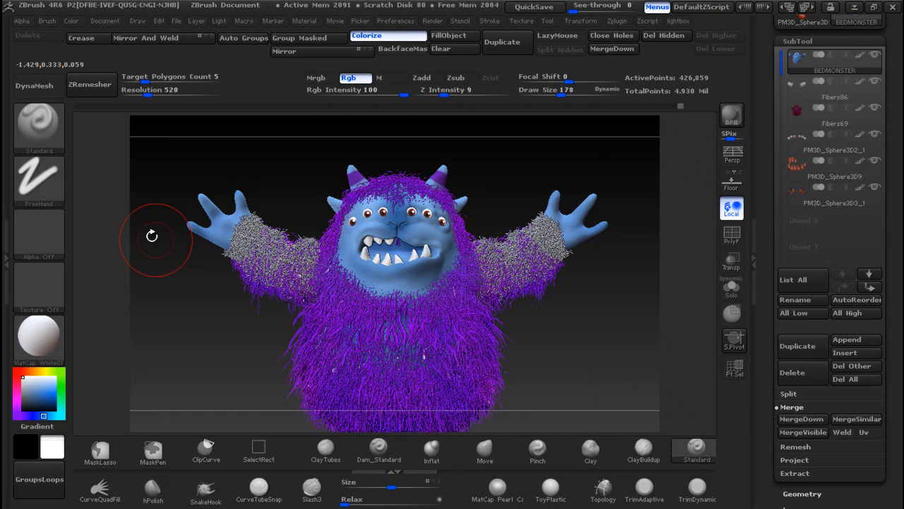
{"action": "left_click", "coordinate": [62, 195]}
{"action": "left_click", "coordinate": [321, 196]}
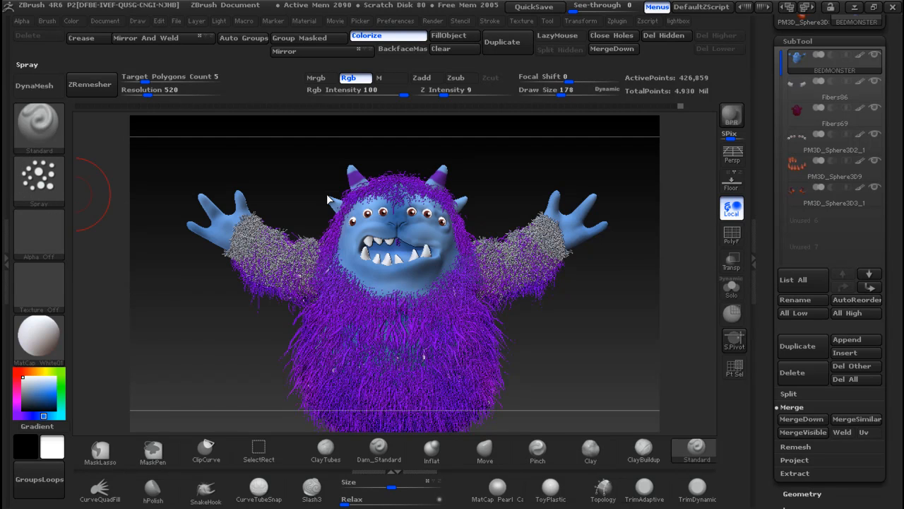
{"action": "left_click", "coordinate": [813, 125]}
{"action": "key", "text": "c"}
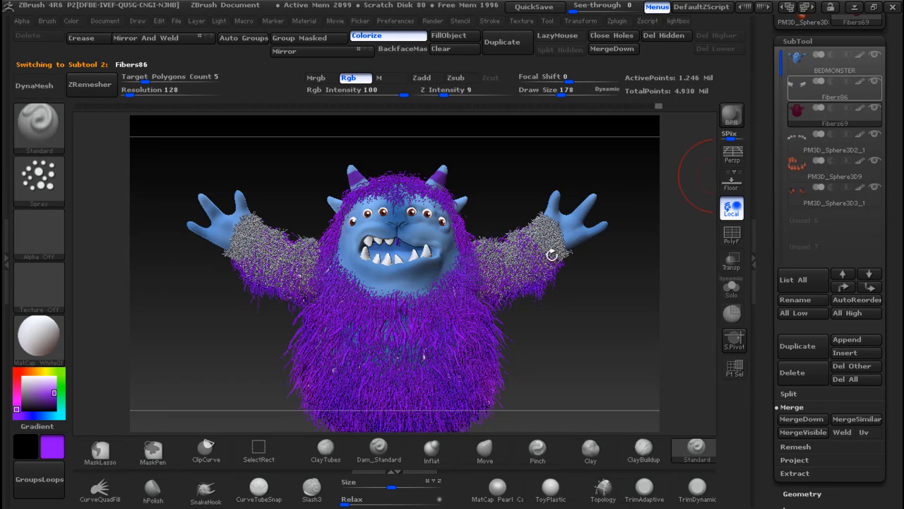
Select the Fibers86 arm fur and paint it purple on both arms, front and back
{"action": "mouse_move", "coordinate": [289, 283]}
{"action": "left_mouse_down"}
{"action": "mouse_move", "coordinate": [249, 244]}
{"action": "mouse_move", "coordinate": [291, 254]}
{"action": "left_mouse_up"}
{"action": "left_click_drag", "start_coordinate": [284, 204], "coordinate": [361, 263]}
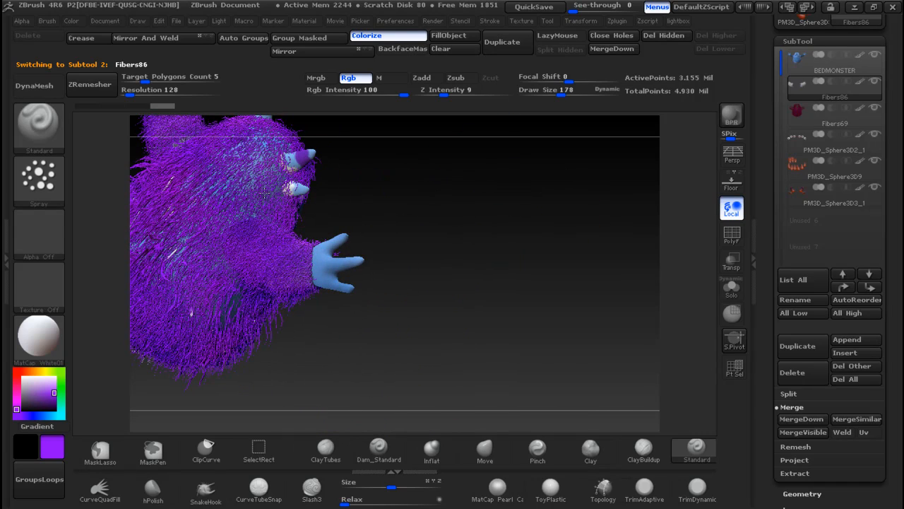
{"action": "left_click_drag", "start_coordinate": [265, 192], "coordinate": [273, 212]}
{"action": "left_click_drag", "start_coordinate": [402, 222], "coordinate": [321, 240]}
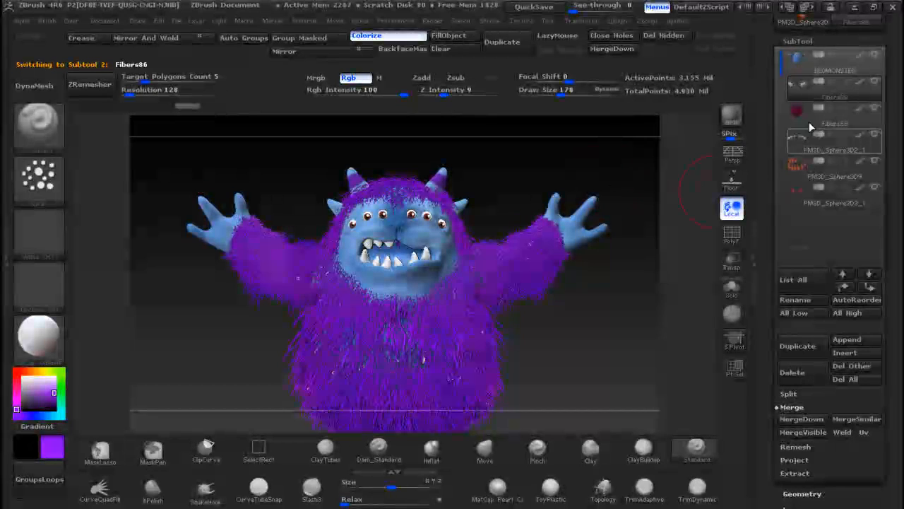
Select BEDMONSTER, sample the light blue of the hand and paint around the small side horn with draw size 50
{"action": "left_click", "coordinate": [812, 68]}
{"action": "mouse_move", "coordinate": [532, 194]}
{"action": "left_mouse_down"}
{"action": "mouse_move", "coordinate": [686, 186]}
{"action": "mouse_move", "coordinate": [521, 233]}
{"action": "left_mouse_up"}
{"action": "mouse_move", "coordinate": [521, 233]}
{"action": "right_mouse_down", "text": "ctrl"}
{"action": "mouse_move", "coordinate": [534, 287]}
{"action": "mouse_move", "coordinate": [587, 288]}
{"action": "right_mouse_up", "text": "ctrl"}
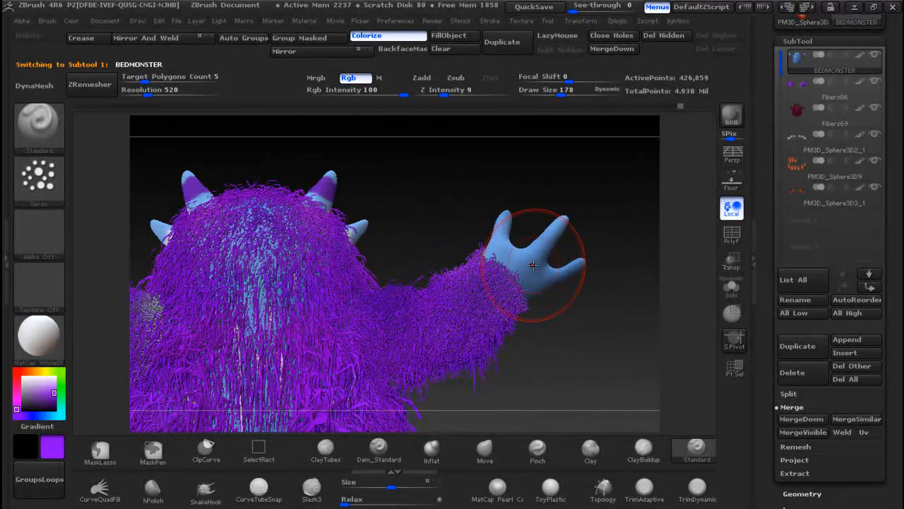
{"action": "key", "text": "c"}
{"action": "key", "text": "["}
{"action": "key", "text": "["}
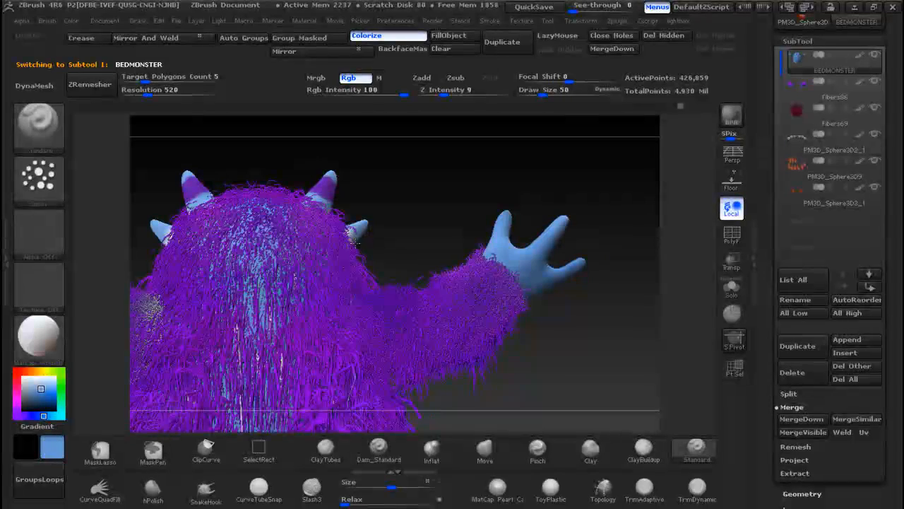
{"action": "left_click_drag", "start_coordinate": [394, 211], "coordinate": [376, 254]}
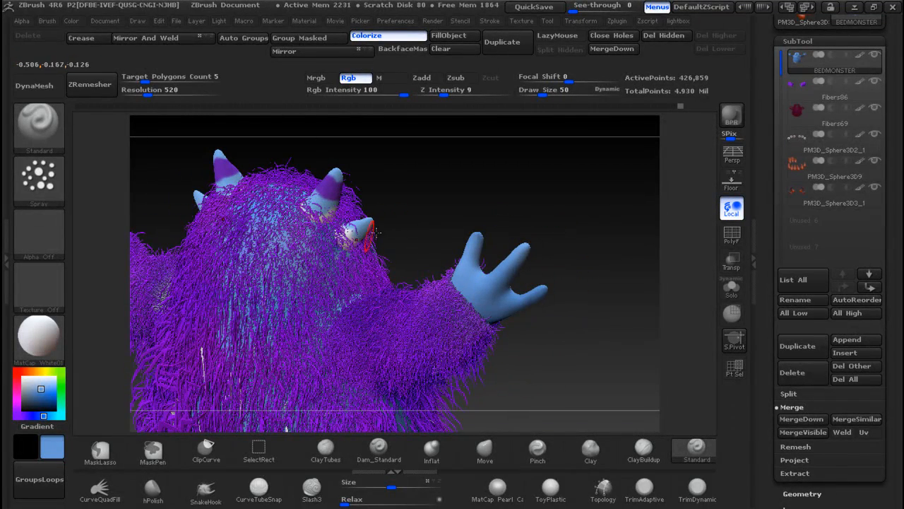
Select the PM3D_Sphere3D3_1 horn subtool and paint the remaining pale patches at the horn bases light blue with draw size 30
{"action": "left_click", "coordinate": [812, 198]}
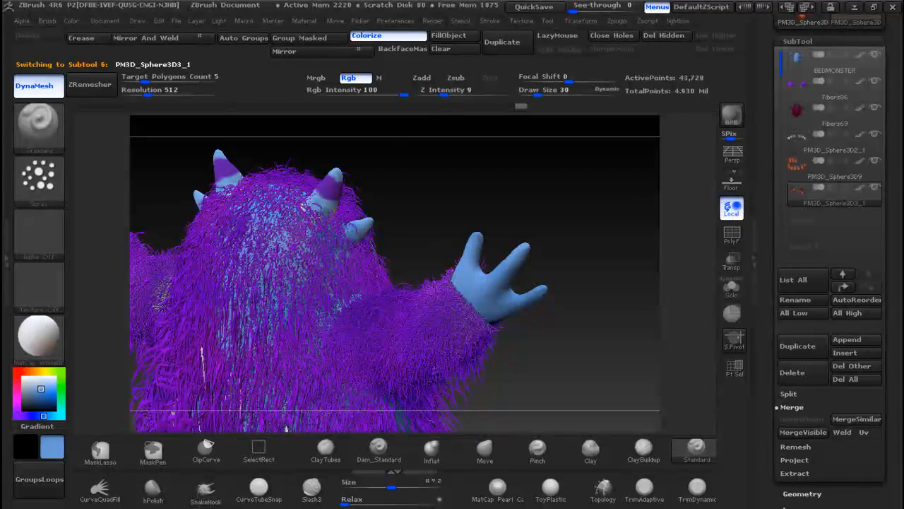
{"action": "left_click_drag", "start_coordinate": [256, 154], "coordinate": [221, 205]}
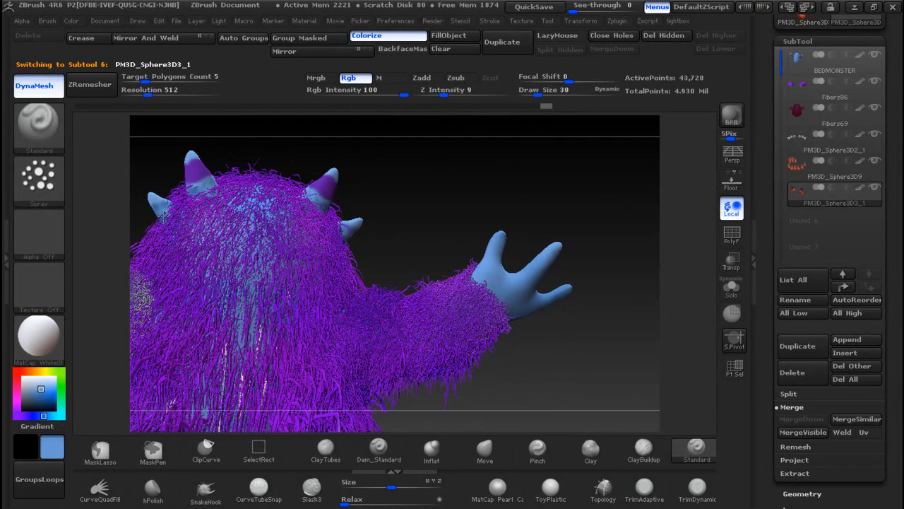
{"action": "left_click_drag", "start_coordinate": [509, 212], "coordinate": [707, 222]}
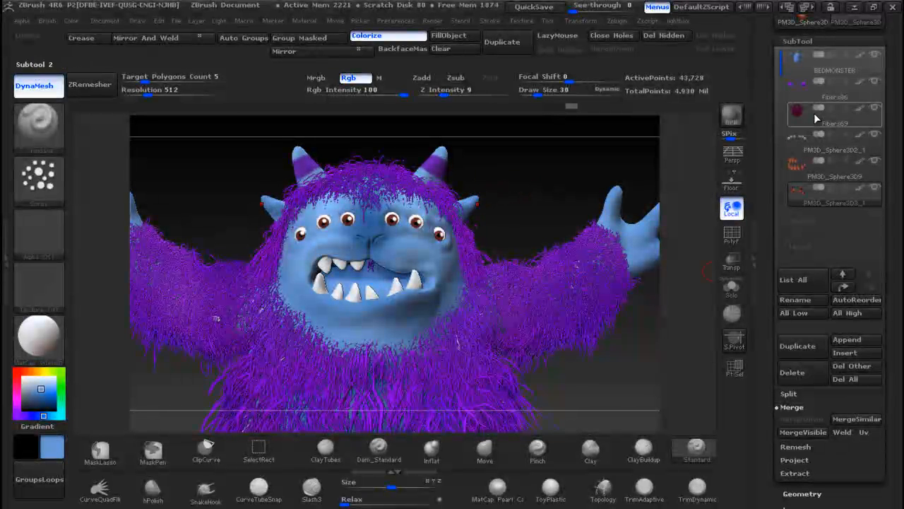
Frame the monster's mouth closely and make the Fibers69 body fur the active subtool
{"action": "left_click", "coordinate": [811, 71]}
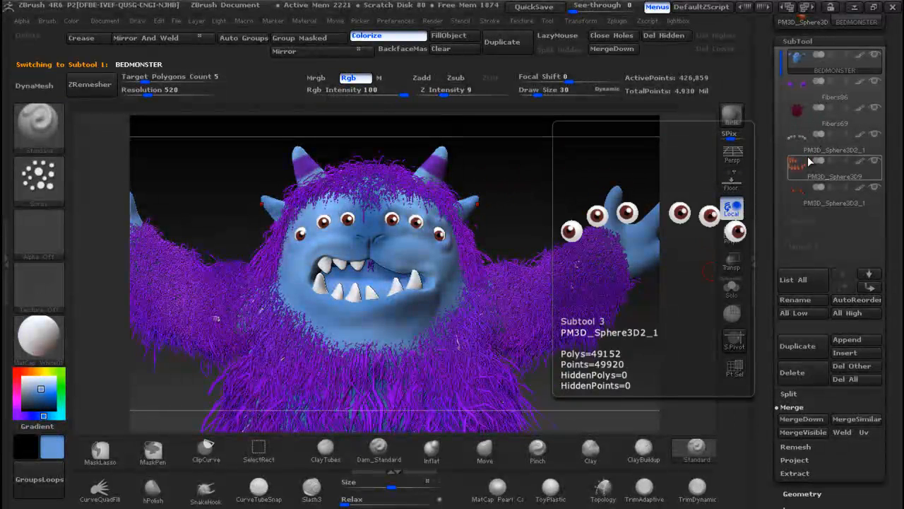
{"action": "right_click_drag", "start_coordinate": [520, 203], "coordinate": [523, 230], "text": "ctrl"}
{"action": "mouse_move", "coordinate": [503, 251]}
{"action": "left_mouse_down"}
{"action": "mouse_move", "coordinate": [513, 216]}
{"action": "mouse_move", "coordinate": [530, 212]}
{"action": "mouse_move", "coordinate": [538, 220]}
{"action": "mouse_move", "coordinate": [527, 231]}
{"action": "mouse_move", "coordinate": [495, 229]}
{"action": "mouse_move", "coordinate": [524, 238]}
{"action": "mouse_move", "coordinate": [495, 242]}
{"action": "mouse_move", "coordinate": [515, 247]}
{"action": "left_mouse_up"}
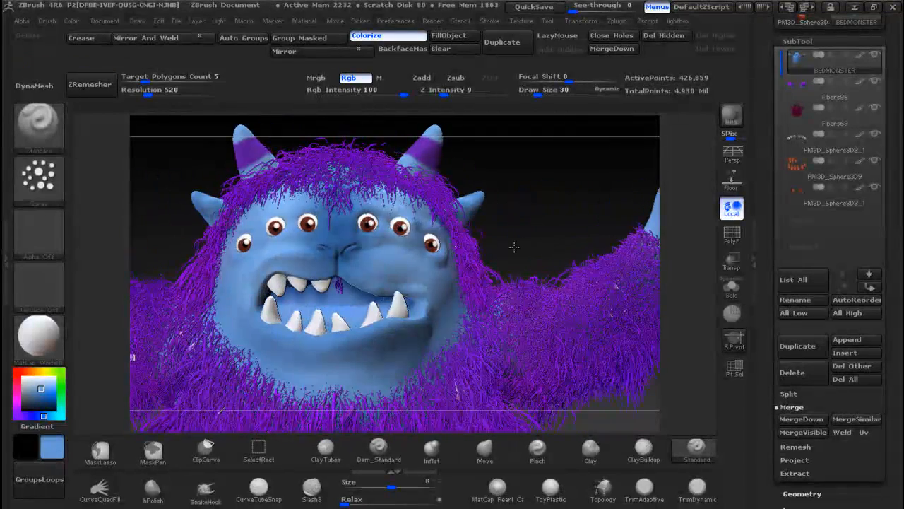
{"action": "mouse_move", "coordinate": [565, 215]}
{"action": "right_mouse_down", "text": "ctrl"}
{"action": "mouse_move", "coordinate": [544, 253]}
{"action": "mouse_move", "coordinate": [612, 179]}
{"action": "right_mouse_up", "text": "ctrl"}
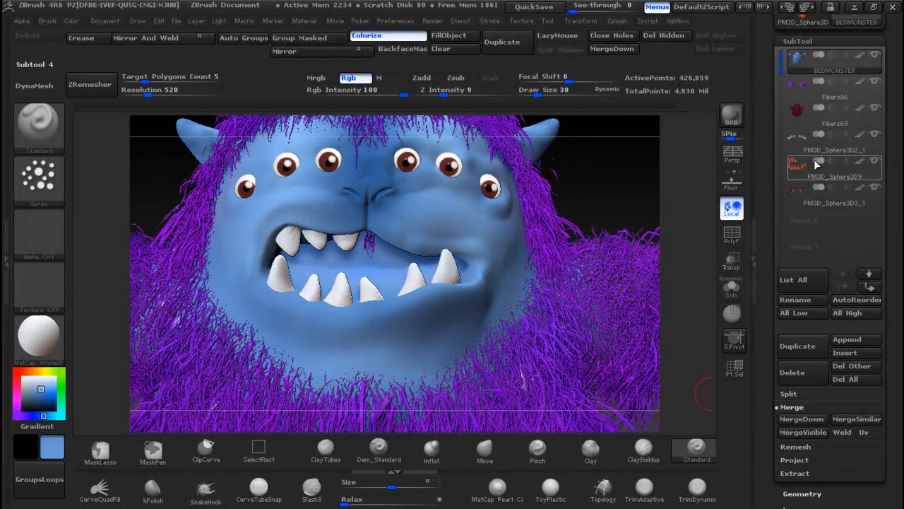
{"action": "left_click", "coordinate": [811, 124]}
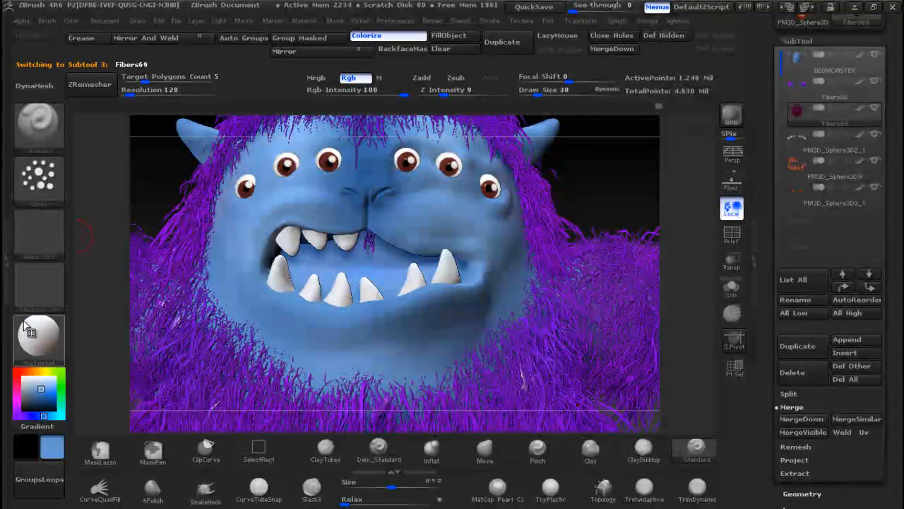
Browse the groom brushes and examine the Fibers69 body fur on its own in Solo mode
{"action": "key", "text": "b"}
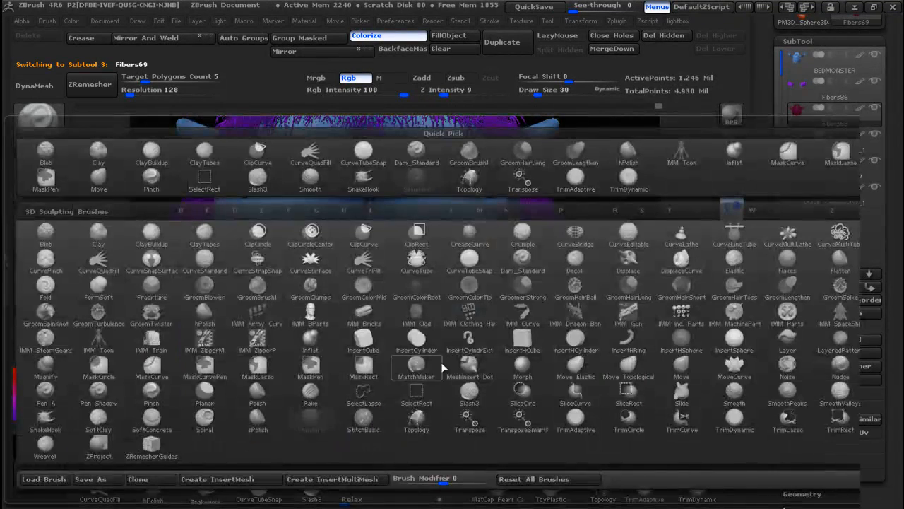
{"action": "key", "text": "g"}
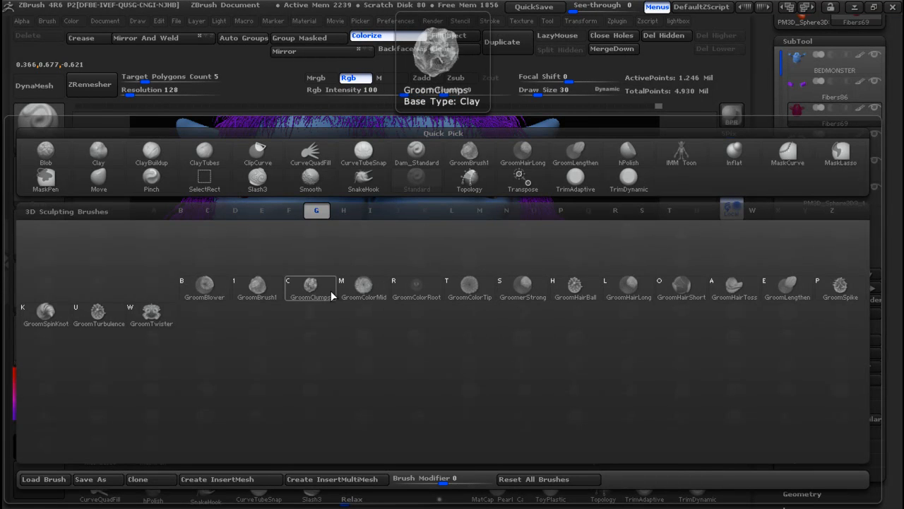
{"action": "left_click", "coordinate": [187, 287]}
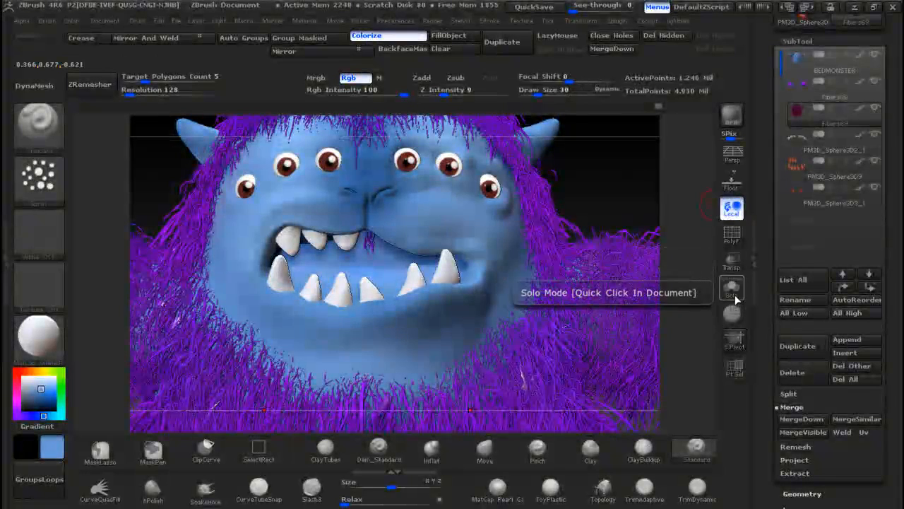
{"action": "left_click", "coordinate": [734, 297]}
{"action": "left_click_drag", "start_coordinate": [591, 197], "coordinate": [618, 204]}
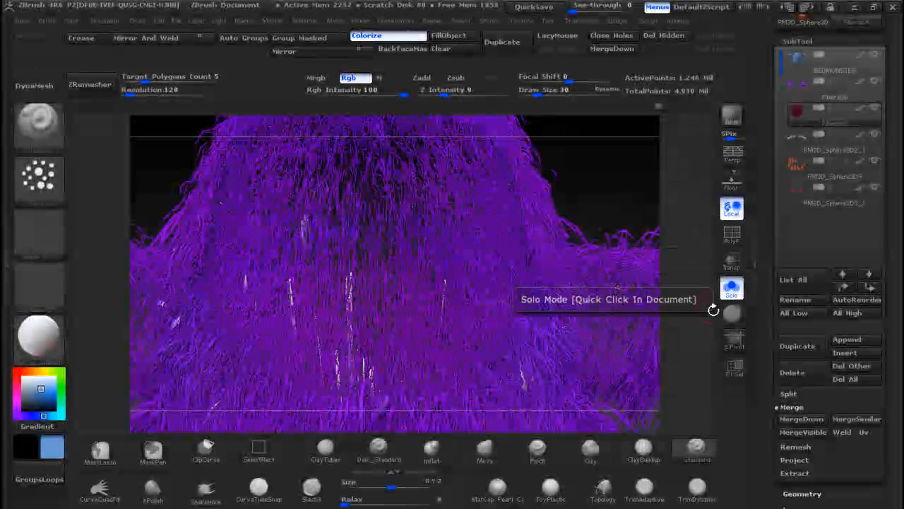
{"action": "left_click", "coordinate": [732, 291]}
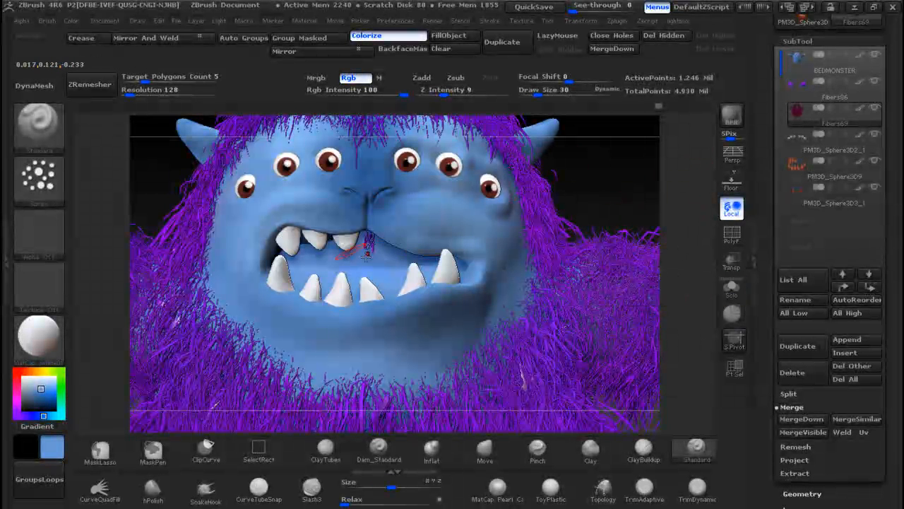
Pull the stray fibers inside the mouth out in front of the face with the GroomHairShort brush
{"action": "mouse_move", "coordinate": [585, 196]}
{"action": "left_mouse_down"}
{"action": "mouse_move", "coordinate": [588, 152]}
{"action": "mouse_move", "coordinate": [578, 200]}
{"action": "left_mouse_up"}
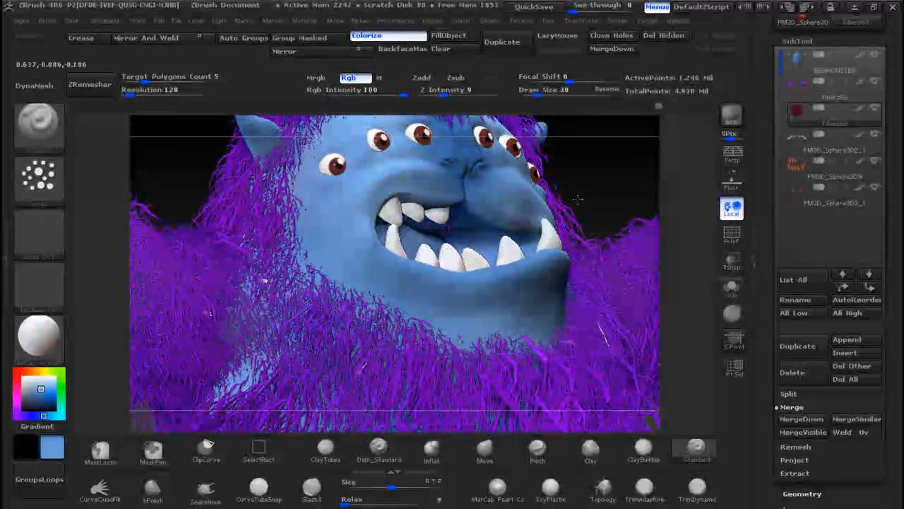
{"action": "left_click", "coordinate": [479, 452]}
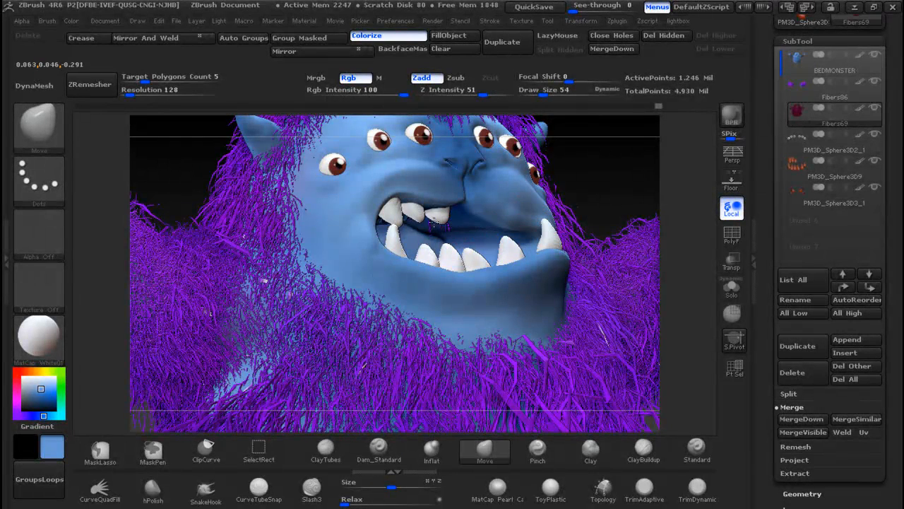
{"action": "left_click_drag", "start_coordinate": [587, 179], "coordinate": [509, 188]}
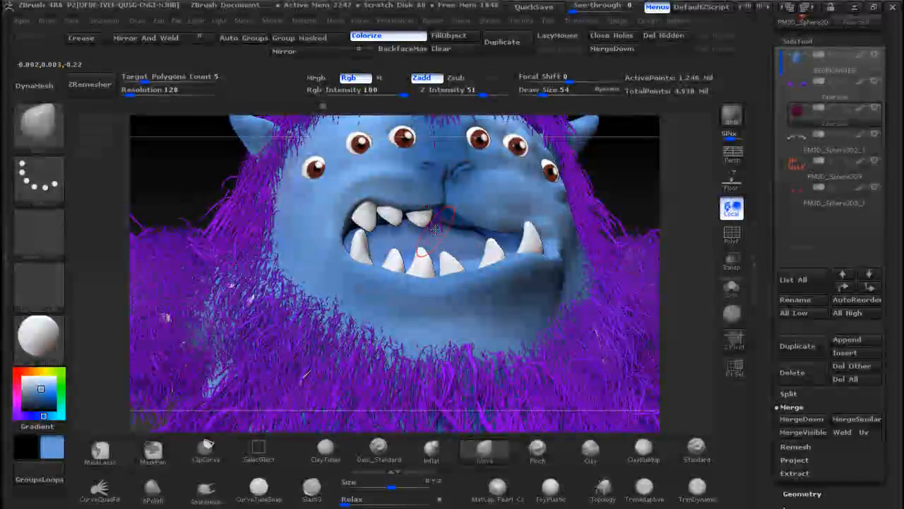
{"action": "key", "text": "b"}
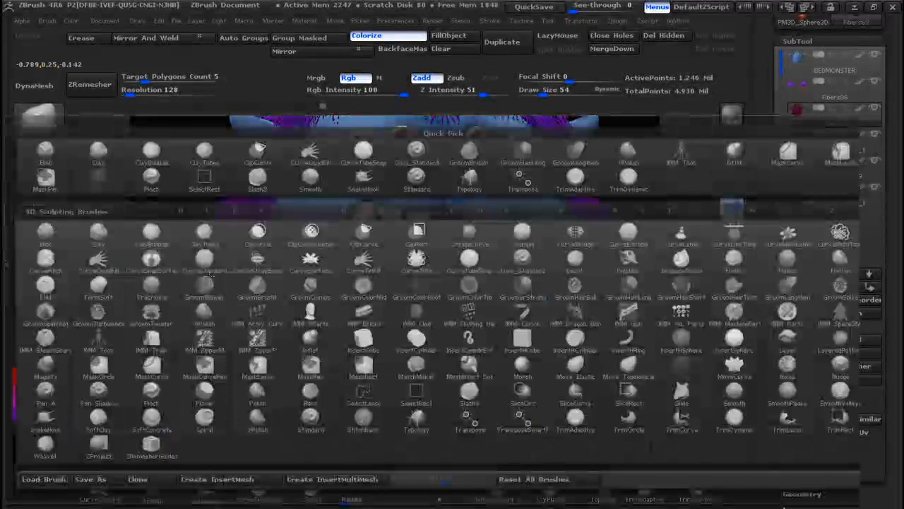
{"action": "key", "text": "g"}
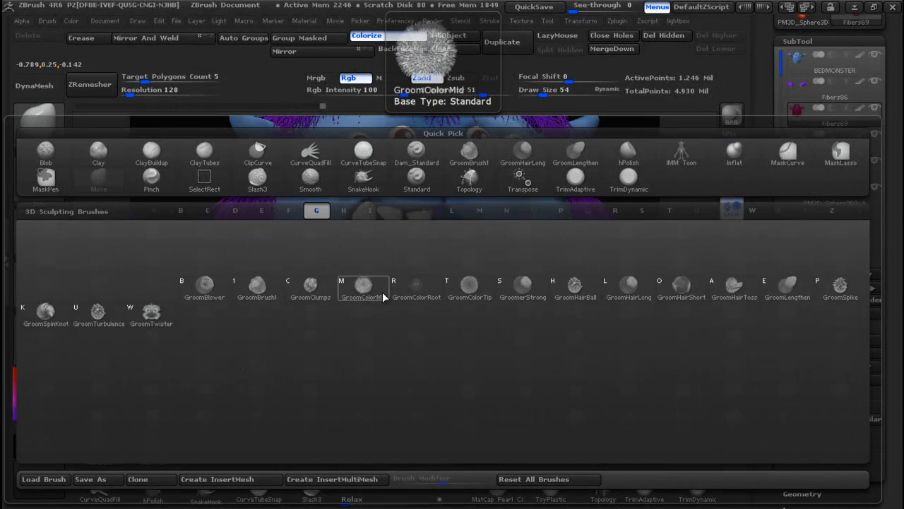
{"action": "left_click", "coordinate": [696, 295]}
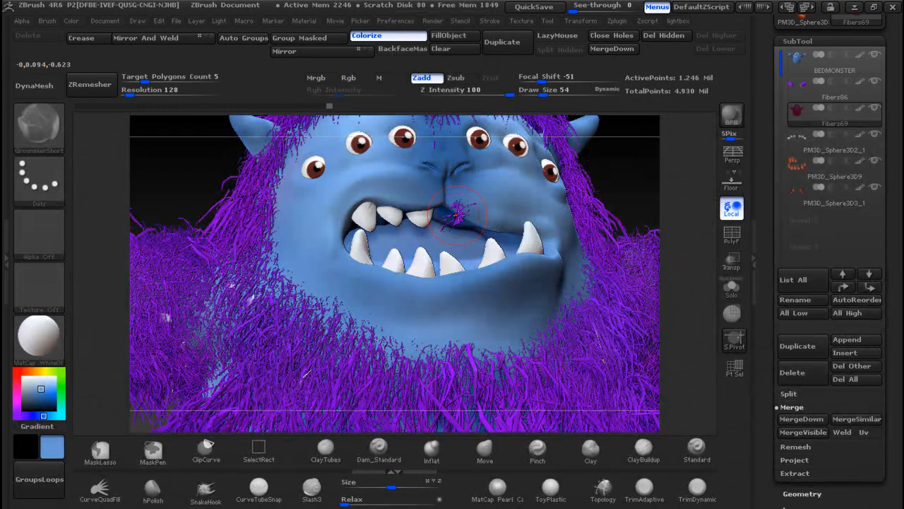
{"action": "left_click_drag", "start_coordinate": [458, 214], "coordinate": [449, 215]}
{"action": "left_click_drag", "start_coordinate": [636, 184], "coordinate": [674, 192]}
{"action": "left_click_drag", "start_coordinate": [606, 271], "coordinate": [470, 269], "text": "alt"}
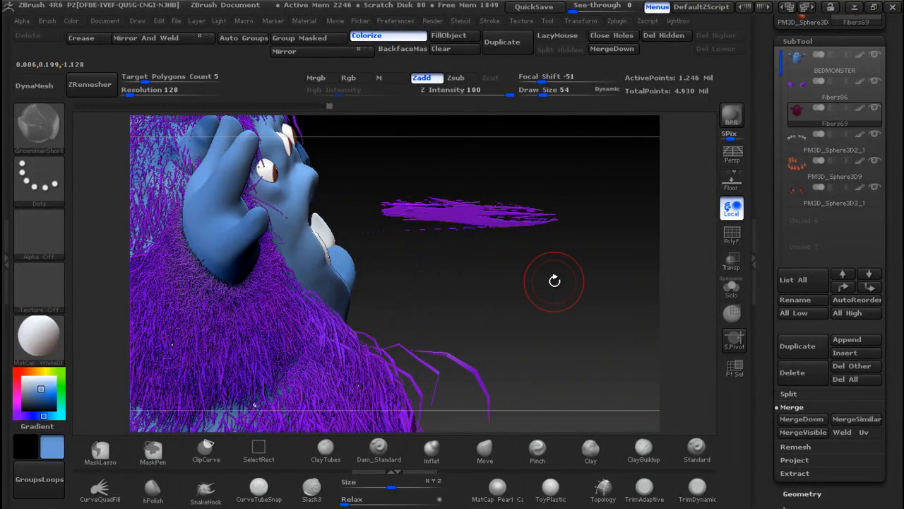
Mask the stray fibers in front of the face with MaskLasso and put them in their own polygroup
{"action": "key", "text": "ctrl"}
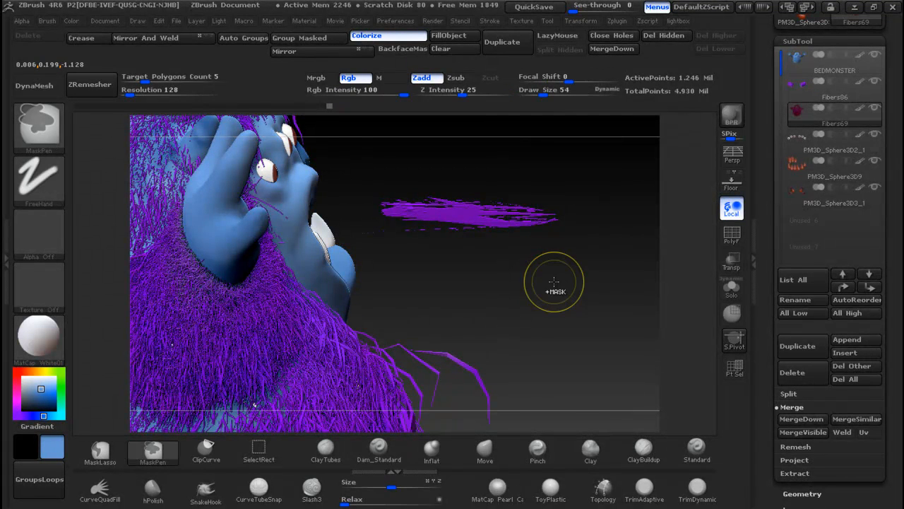
{"action": "left_click", "coordinate": [56, 147]}
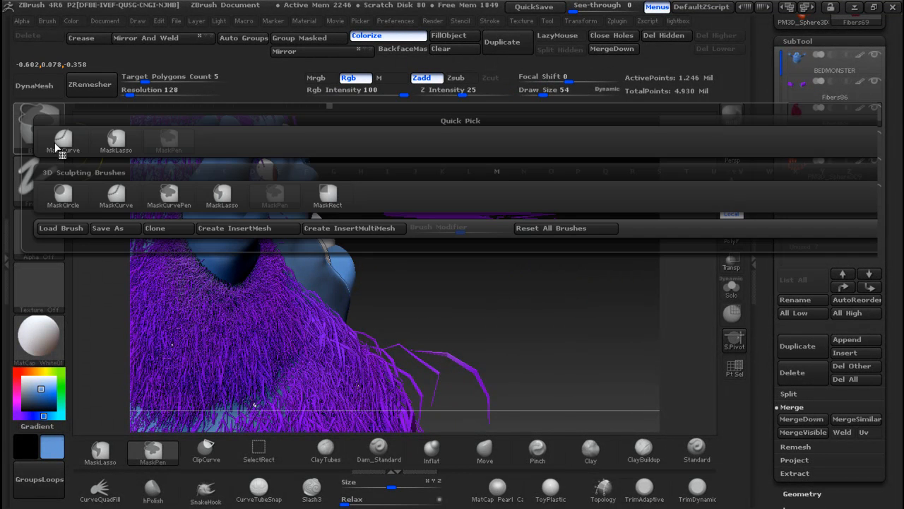
{"action": "left_click", "coordinate": [130, 150]}
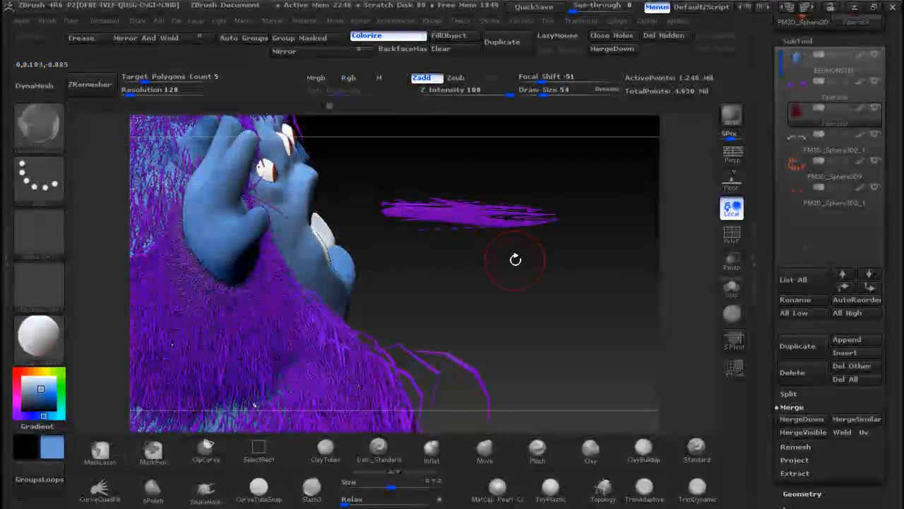
{"action": "mouse_move", "coordinate": [357, 238]}
{"action": "left_mouse_down", "text": "ctrl"}
{"action": "mouse_move", "coordinate": [555, 201]}
{"action": "mouse_move", "coordinate": [541, 253]}
{"action": "mouse_move", "coordinate": [543, 184]}
{"action": "left_mouse_up", "text": "ctrl"}
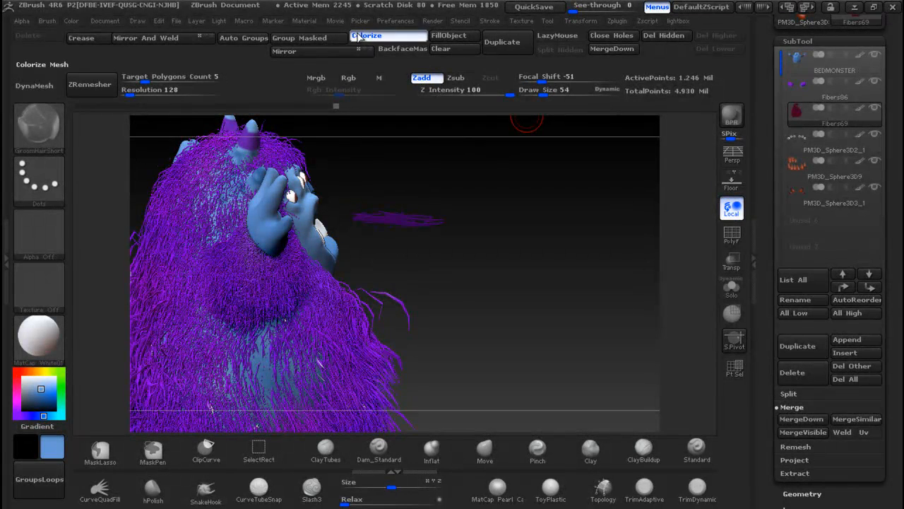
{"action": "left_click", "coordinate": [304, 37]}
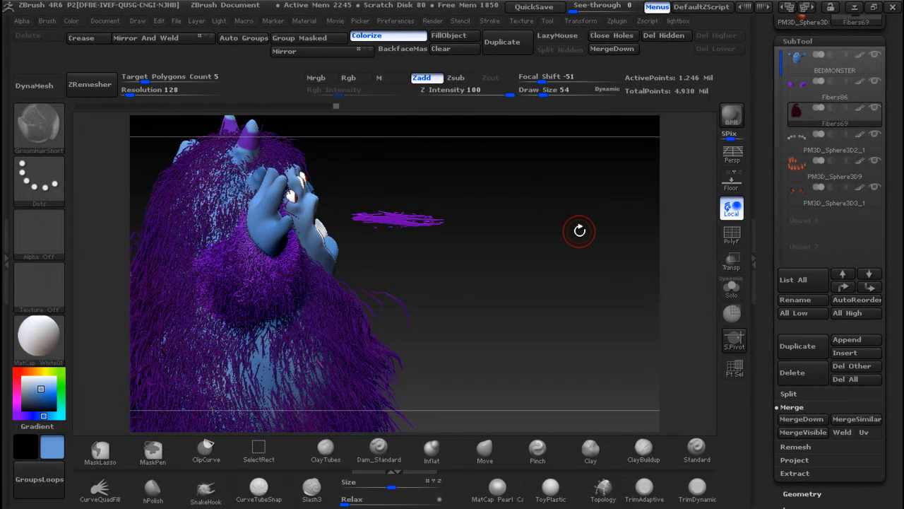
Hide the stray fibers' polygroup and delete the hidden geometry from Fibers69
{"action": "left_click", "coordinate": [401, 226], "text": "ctrl+shift"}
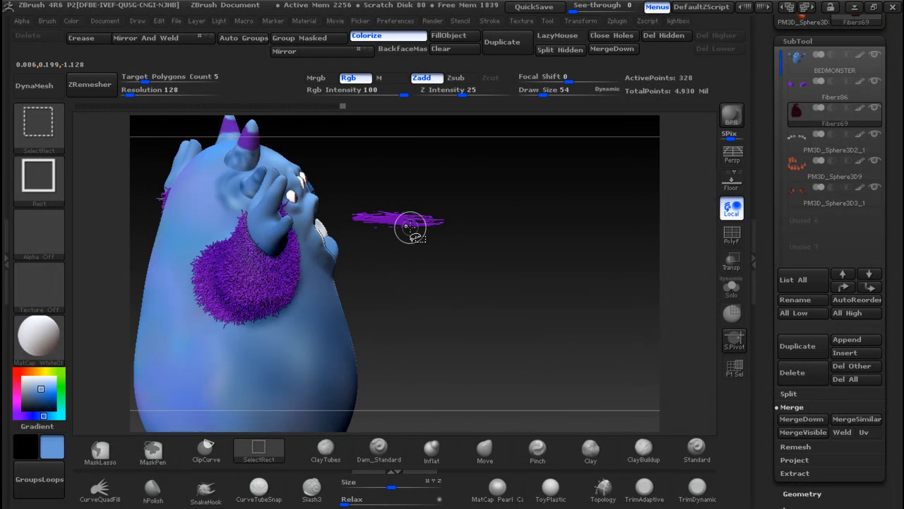
{"action": "left_click", "coordinate": [407, 220], "text": "ctrl+shift"}
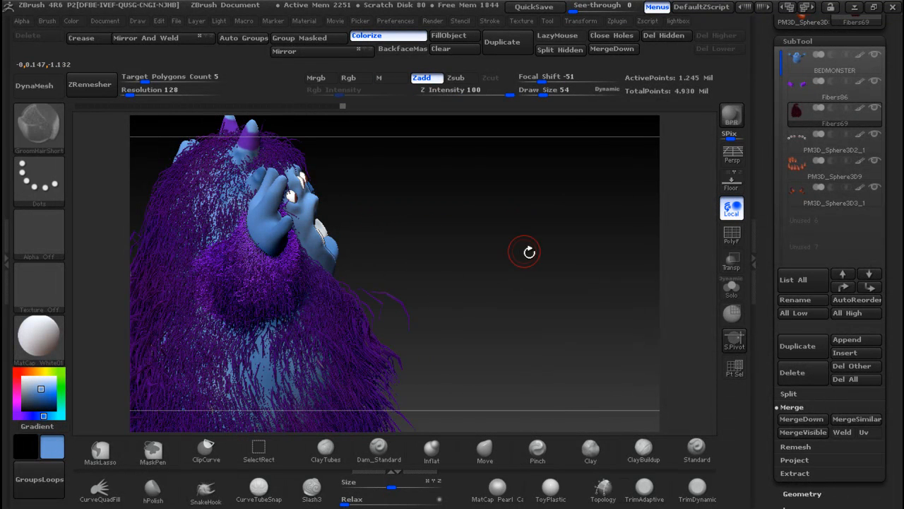
{"action": "left_click", "coordinate": [678, 39]}
Frame the whole monster from the front and clear the mask from the body fur
{"action": "left_click_drag", "start_coordinate": [559, 226], "coordinate": [514, 228]}
{"action": "key", "text": "f"}
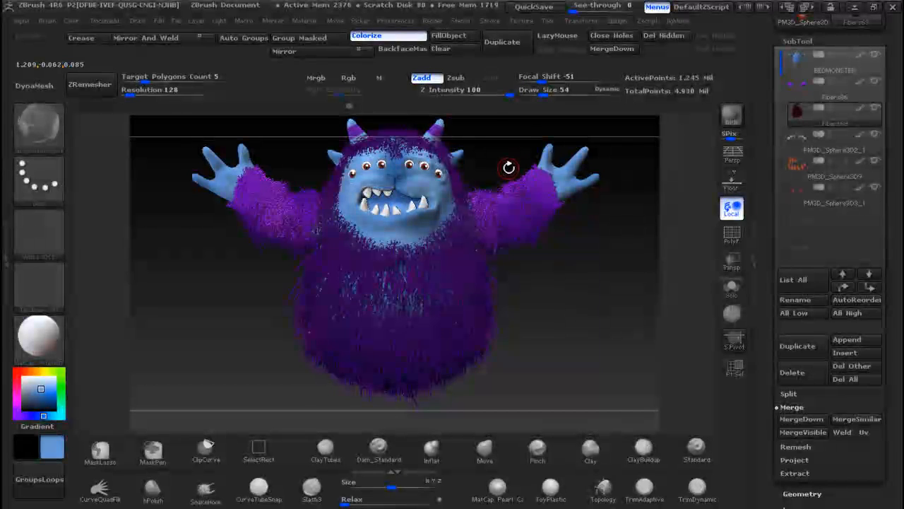
{"action": "right_click_drag", "start_coordinate": [508, 174], "coordinate": [487, 128], "text": "ctrl"}
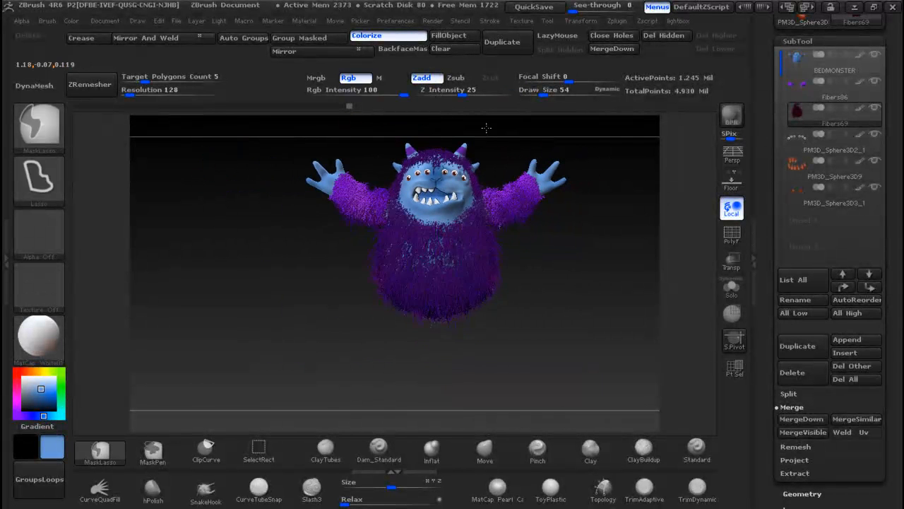
{"action": "right_click_drag", "start_coordinate": [548, 246], "coordinate": [540, 287], "text": "alt"}
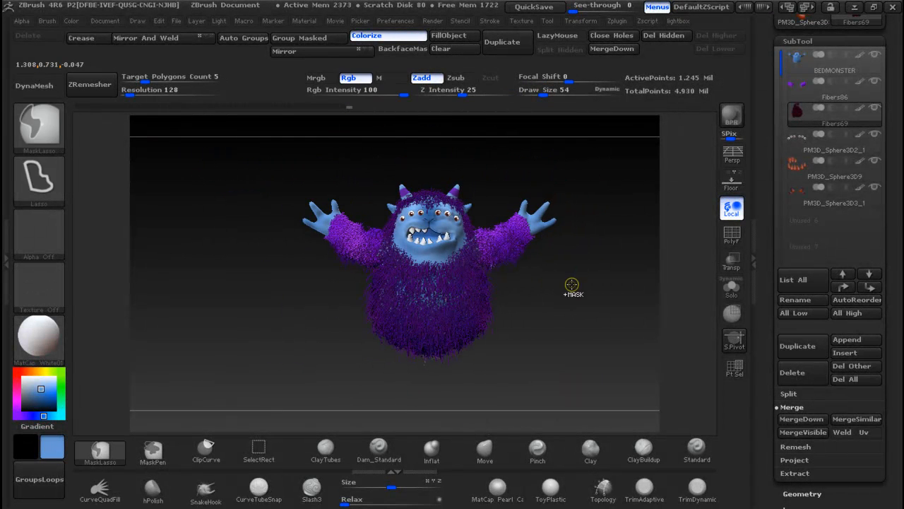
{"action": "left_click", "coordinate": [583, 288], "text": "ctrl"}
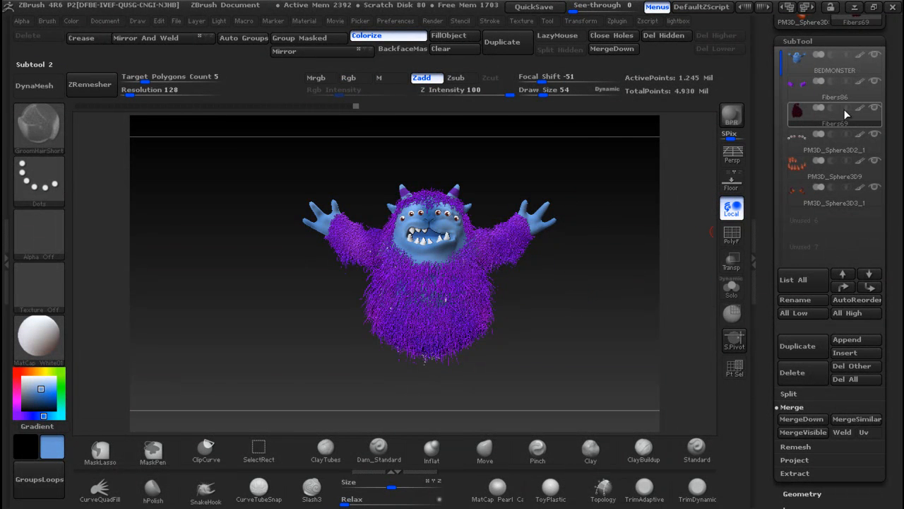
Sample the fur purple and paint the pale shoulder patch on Fibers86 with the Standard brush at draw size 110
{"action": "mouse_move", "coordinate": [840, 112]}
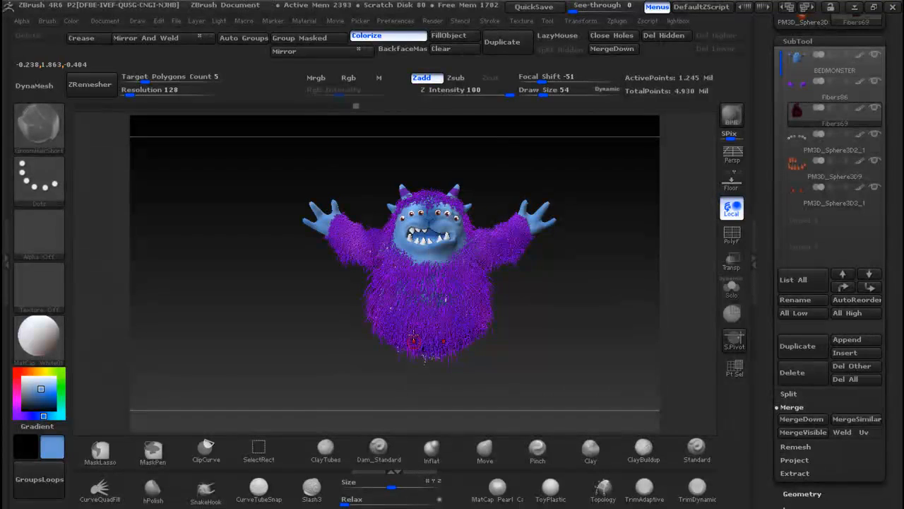
{"action": "left_click_drag", "start_coordinate": [535, 323], "coordinate": [666, 300]}
{"action": "left_click", "coordinate": [804, 65]}
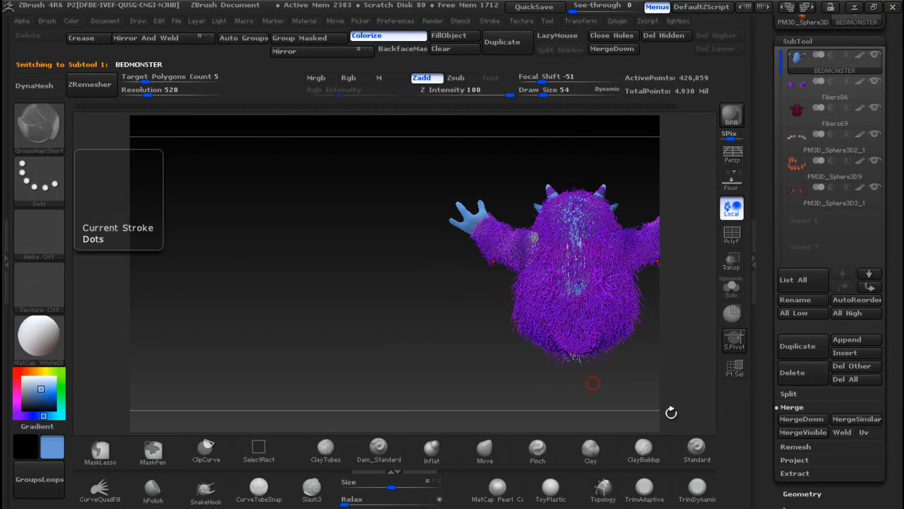
{"action": "left_click", "coordinate": [703, 461]}
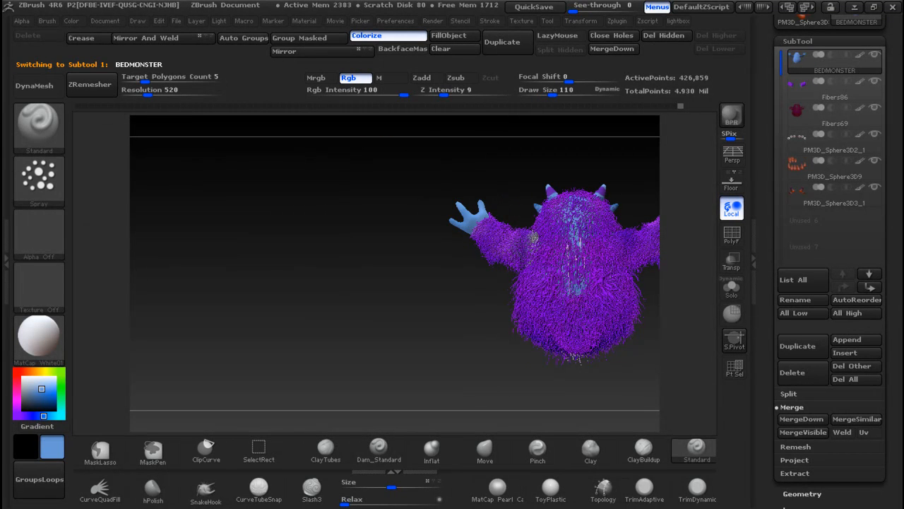
{"action": "right_click_drag", "start_coordinate": [504, 202], "coordinate": [521, 241], "text": "ctrl"}
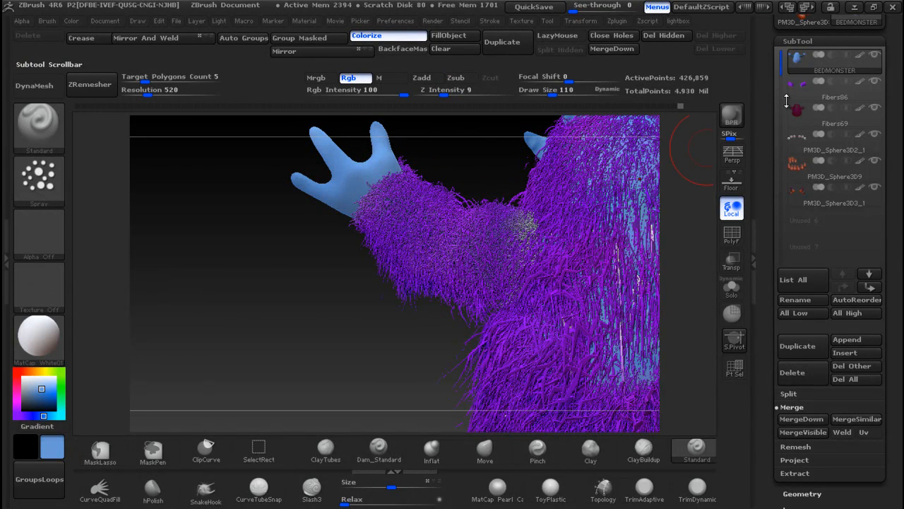
{"action": "left_click", "coordinate": [833, 85]}
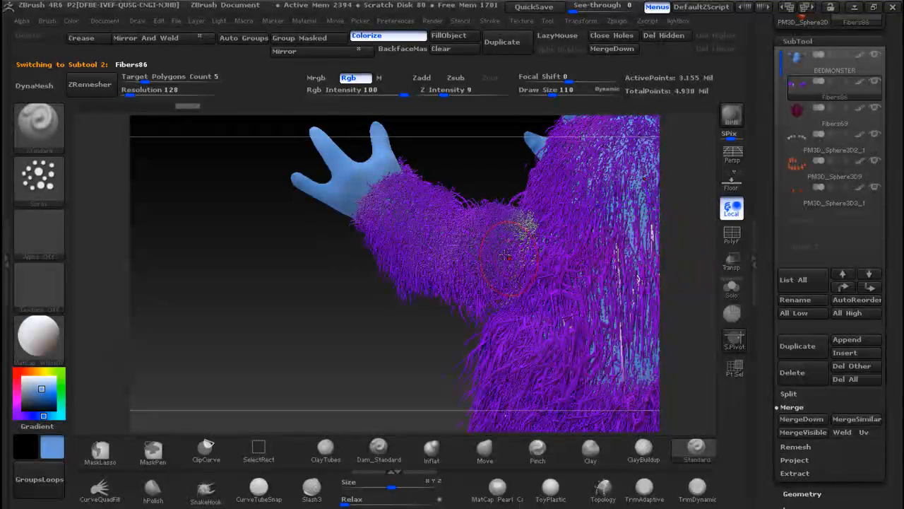
{"action": "key", "text": "c"}
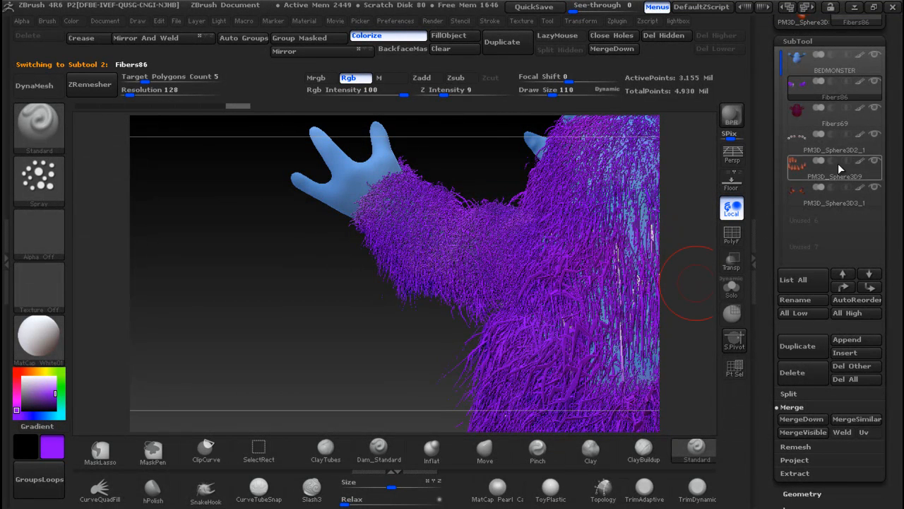
Select the Fibers69 body fur, touch up its pale strands on the back with purple and return to the front
{"action": "left_click", "coordinate": [810, 115]}
{"action": "left_click_drag", "start_coordinate": [609, 282], "coordinate": [638, 267]}
{"action": "mouse_move", "coordinate": [419, 342]}
{"action": "left_mouse_down", "text": "alt"}
{"action": "mouse_move", "coordinate": [339, 266]}
{"action": "mouse_move", "coordinate": [370, 329]}
{"action": "mouse_move", "coordinate": [266, 326]}
{"action": "left_mouse_up", "text": "alt"}
{"action": "mouse_move", "coordinate": [560, 245]}
{"action": "left_mouse_down"}
{"action": "mouse_move", "coordinate": [544, 258]}
{"action": "mouse_move", "coordinate": [563, 270]}
{"action": "mouse_move", "coordinate": [558, 319]}
{"action": "mouse_move", "coordinate": [557, 277]}
{"action": "left_mouse_up"}
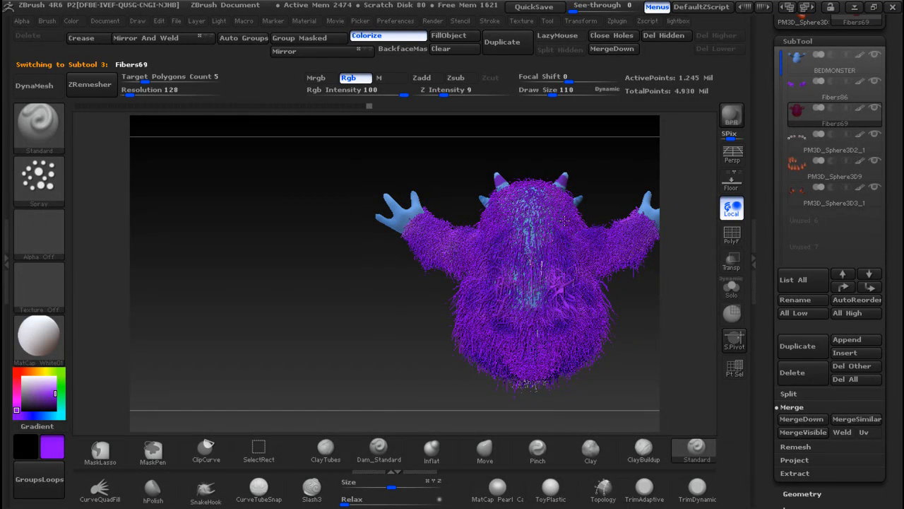
{"action": "mouse_move", "coordinate": [433, 251]}
{"action": "left_mouse_down"}
{"action": "mouse_move", "coordinate": [556, 256]}
{"action": "mouse_move", "coordinate": [636, 239]}
{"action": "left_mouse_up"}
{"action": "left_click_drag", "start_coordinate": [588, 179], "coordinate": [438, 205]}
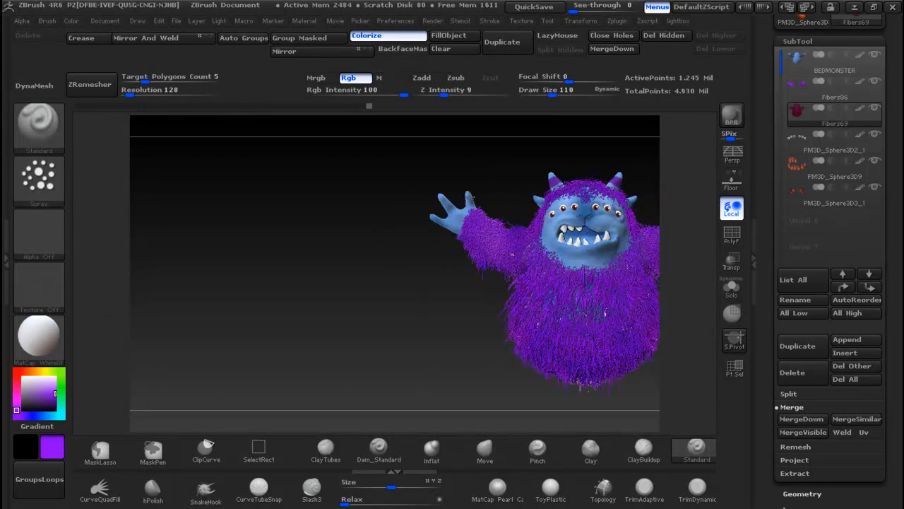
Touch up the front of the Fibers69 body fur with purple, and sample the blue skin colour with the BEDMONSTER subtool selected
{"action": "mouse_move", "coordinate": [549, 343]}
{"action": "left_mouse_down"}
{"action": "mouse_move", "coordinate": [613, 343]}
{"action": "mouse_move", "coordinate": [640, 253]}
{"action": "mouse_move", "coordinate": [618, 197]}
{"action": "left_mouse_up"}
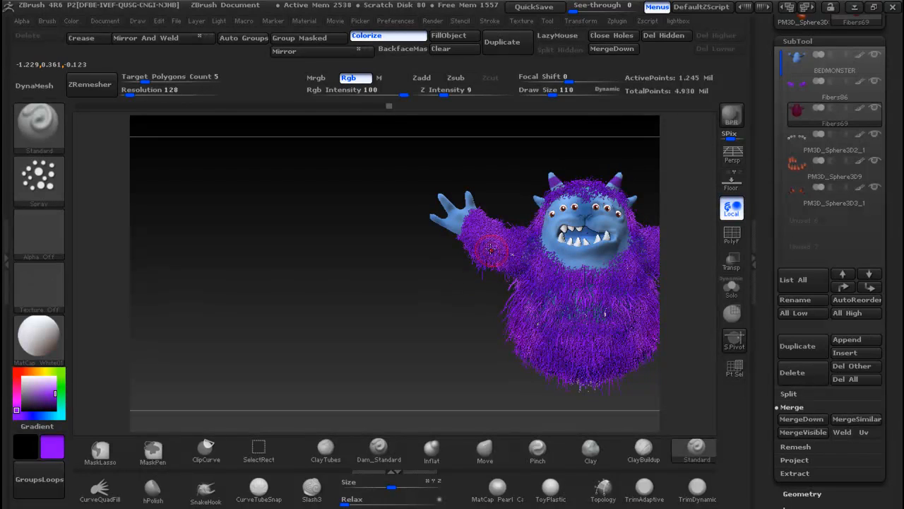
{"action": "left_click_drag", "start_coordinate": [431, 313], "coordinate": [307, 313], "text": "alt"}
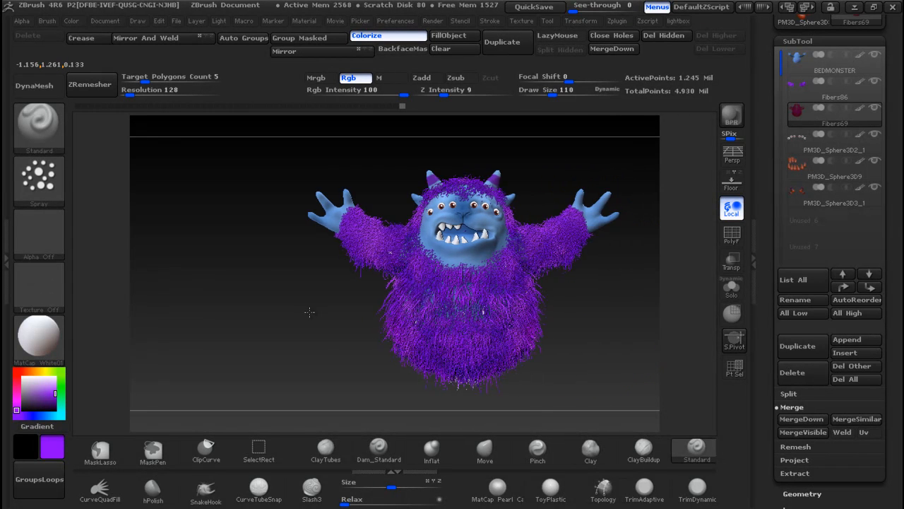
{"action": "left_click", "coordinate": [807, 65]}
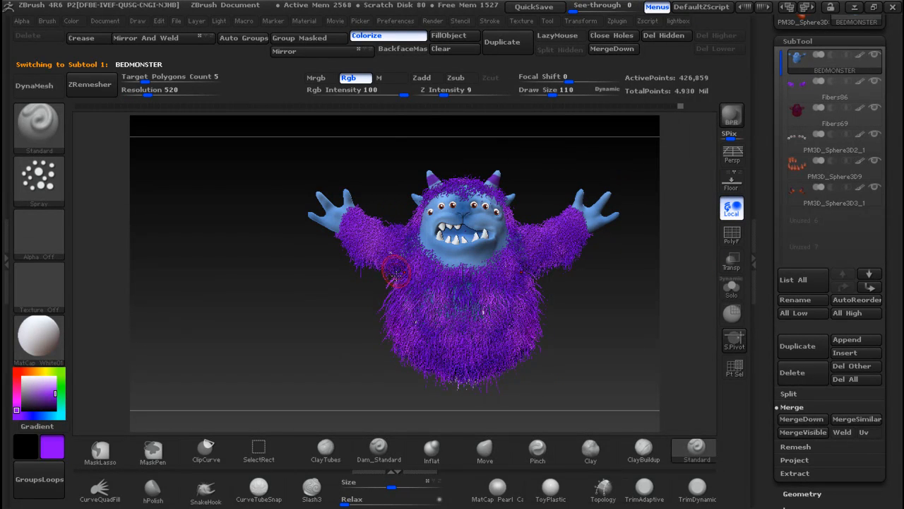
{"action": "key", "text": "c"}
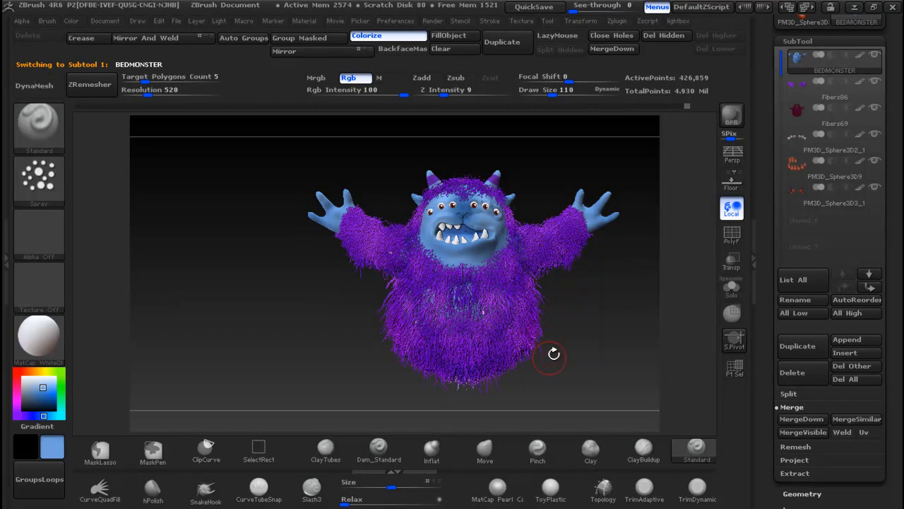
Render the whole furry monster from the front with BPR, filling most of the document height
{"action": "key", "text": "ctrl"}
{"action": "mouse_move", "coordinate": [614, 282]}
{"action": "right_mouse_down", "text": "ctrl"}
{"action": "mouse_move", "coordinate": [612, 299]}
{"action": "mouse_move", "coordinate": [530, 320]}
{"action": "right_mouse_up", "text": "ctrl"}
{"action": "right_click_drag", "start_coordinate": [530, 320], "coordinate": [576, 293]}
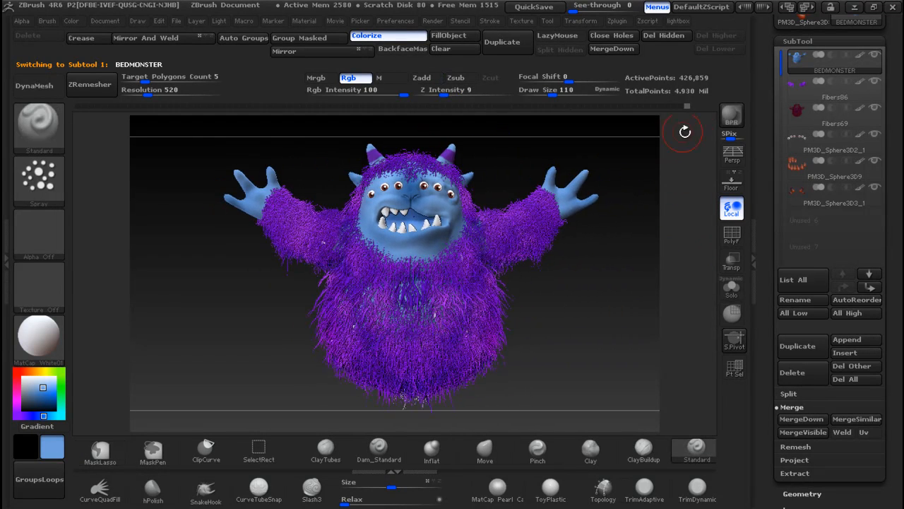
{"action": "left_click", "coordinate": [727, 122]}
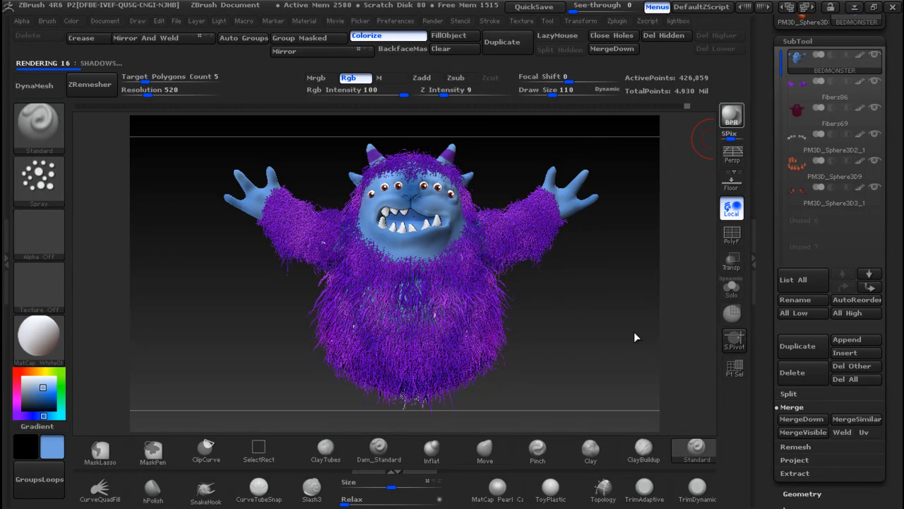